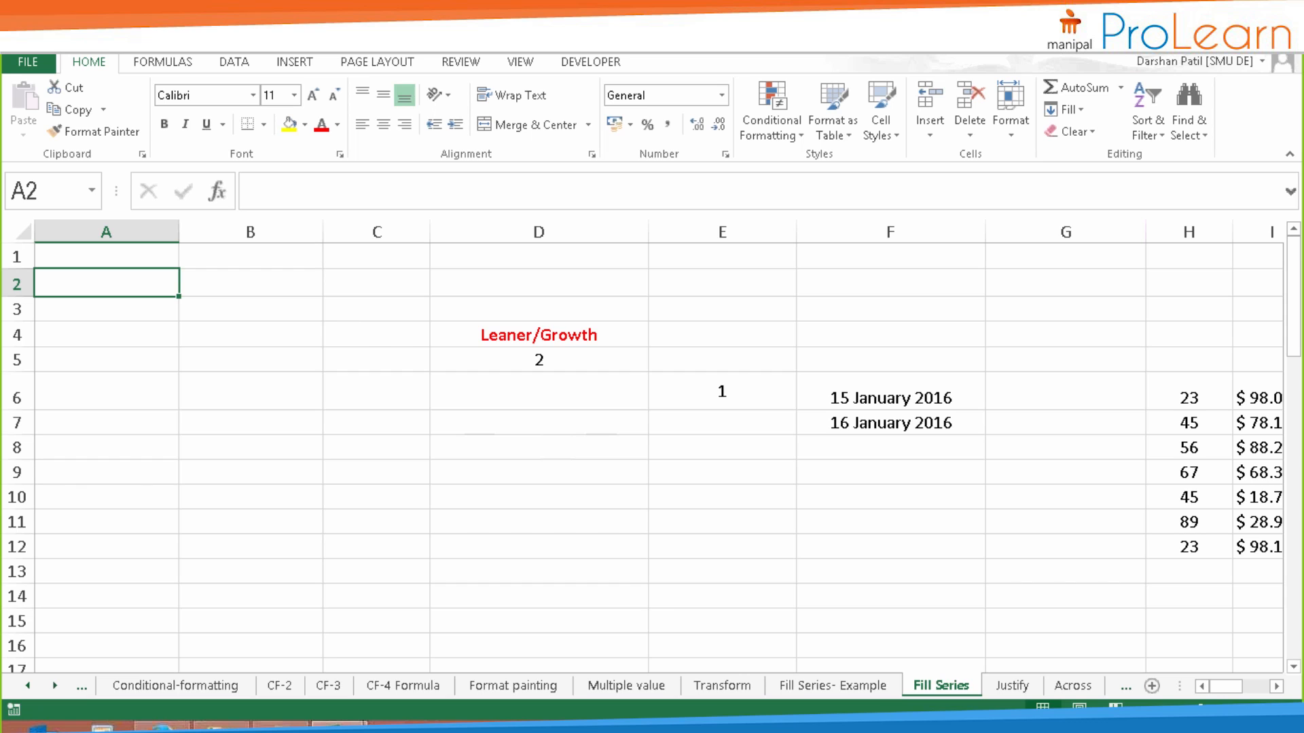
- Enter 1 in cell A2 and copy it down the column to A11
text(1)
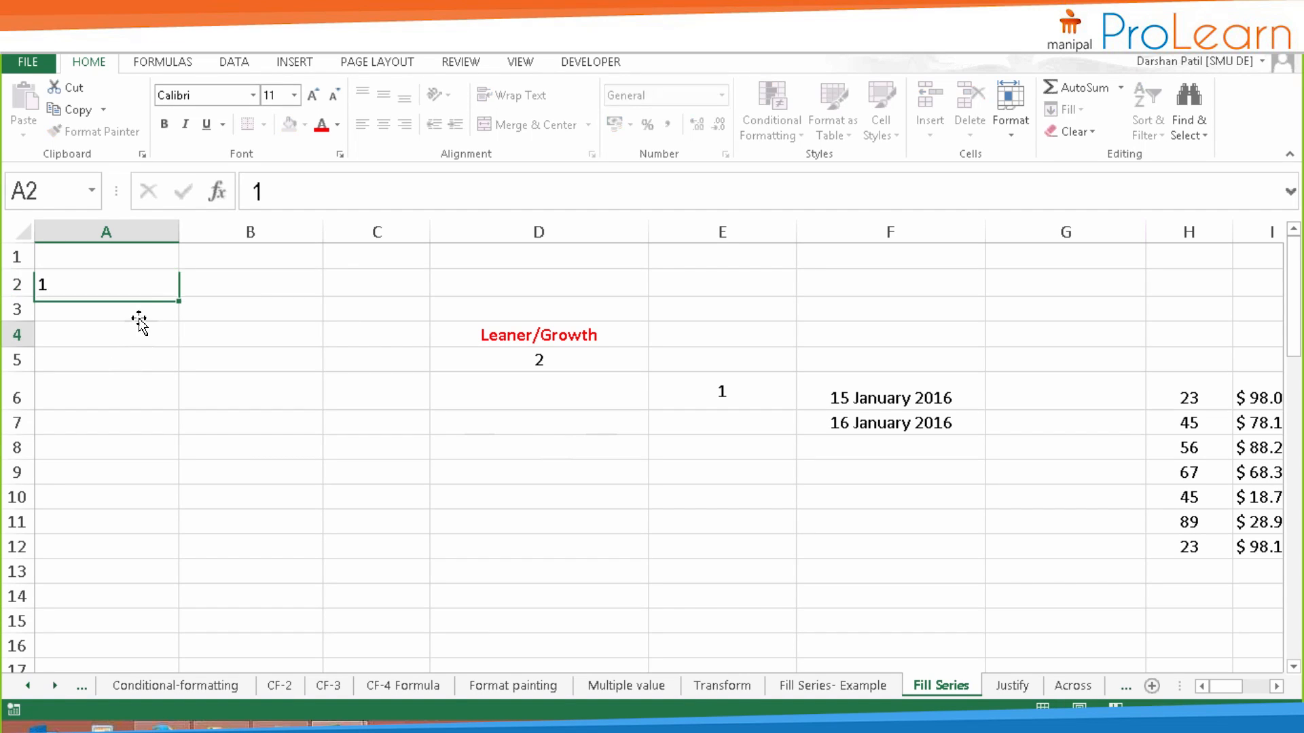
click(136, 323)
click(167, 289)
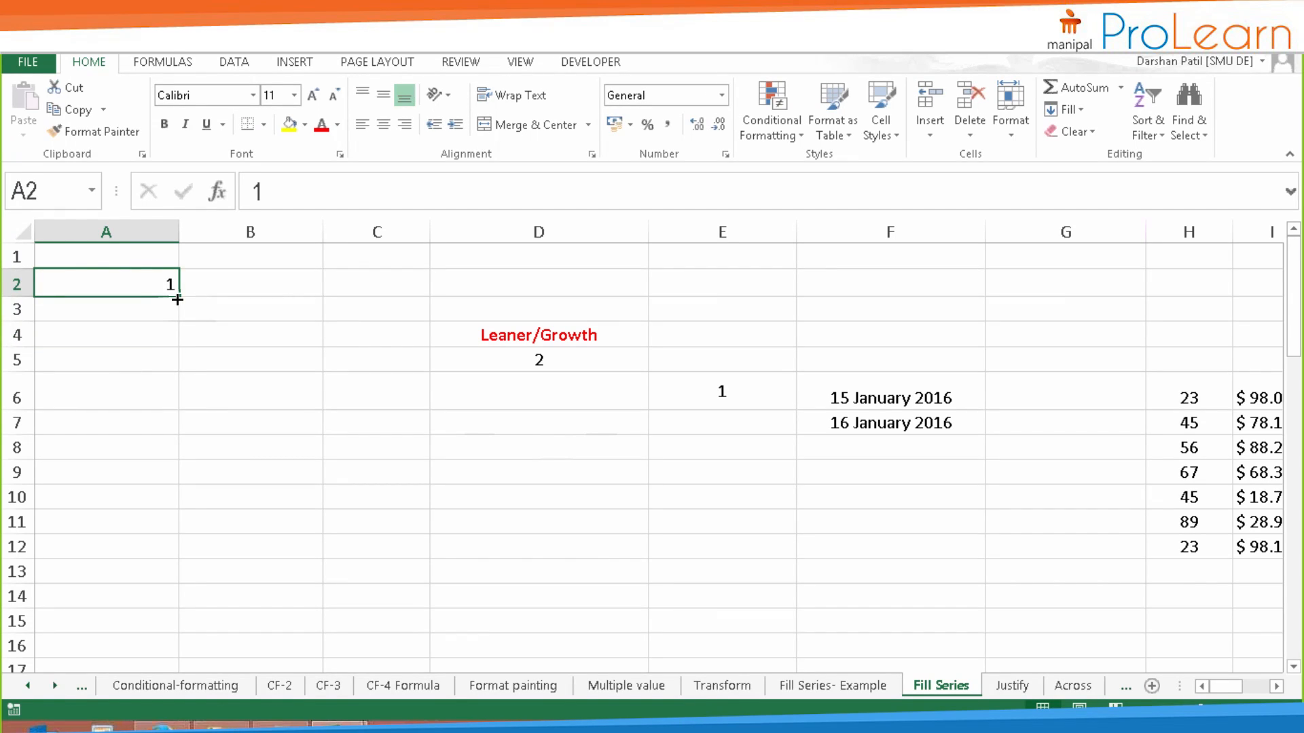
drag(178, 297, 178, 533)
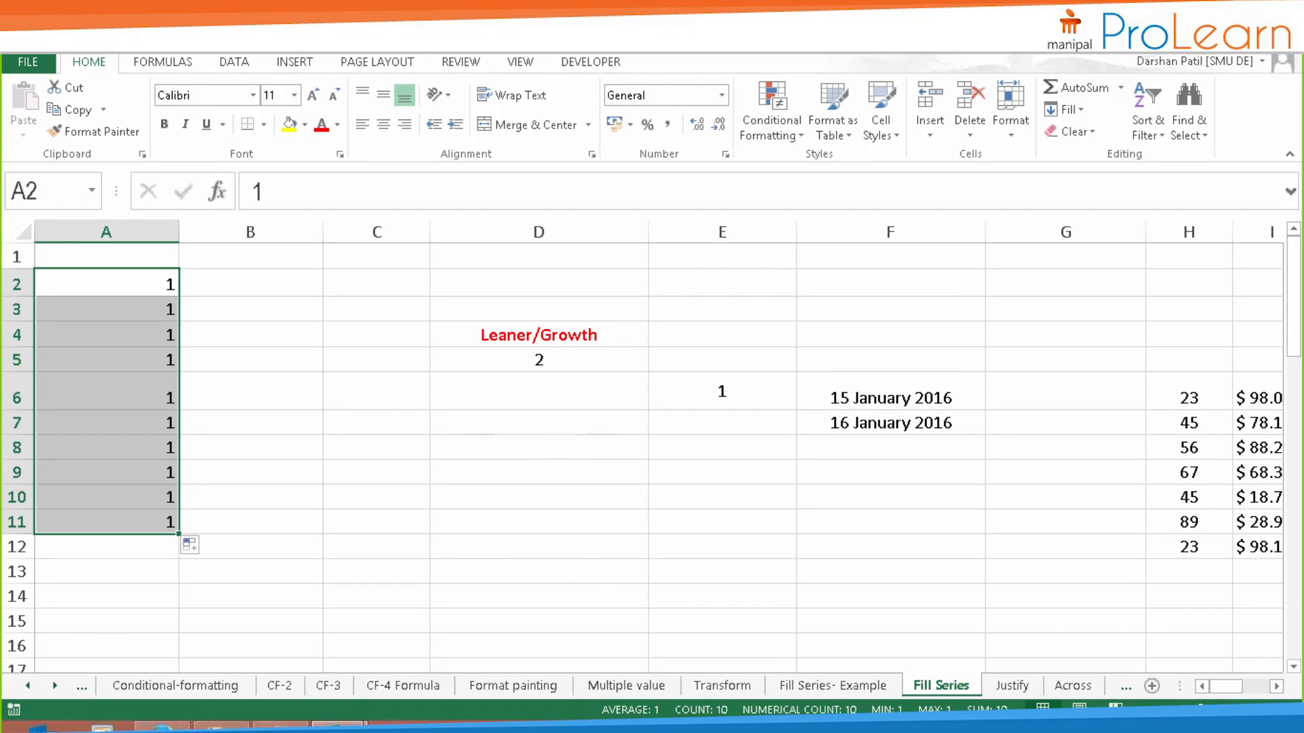
- Clear the copied values in A3:A11 and copy the 1 in A2 down to A13
text(z)
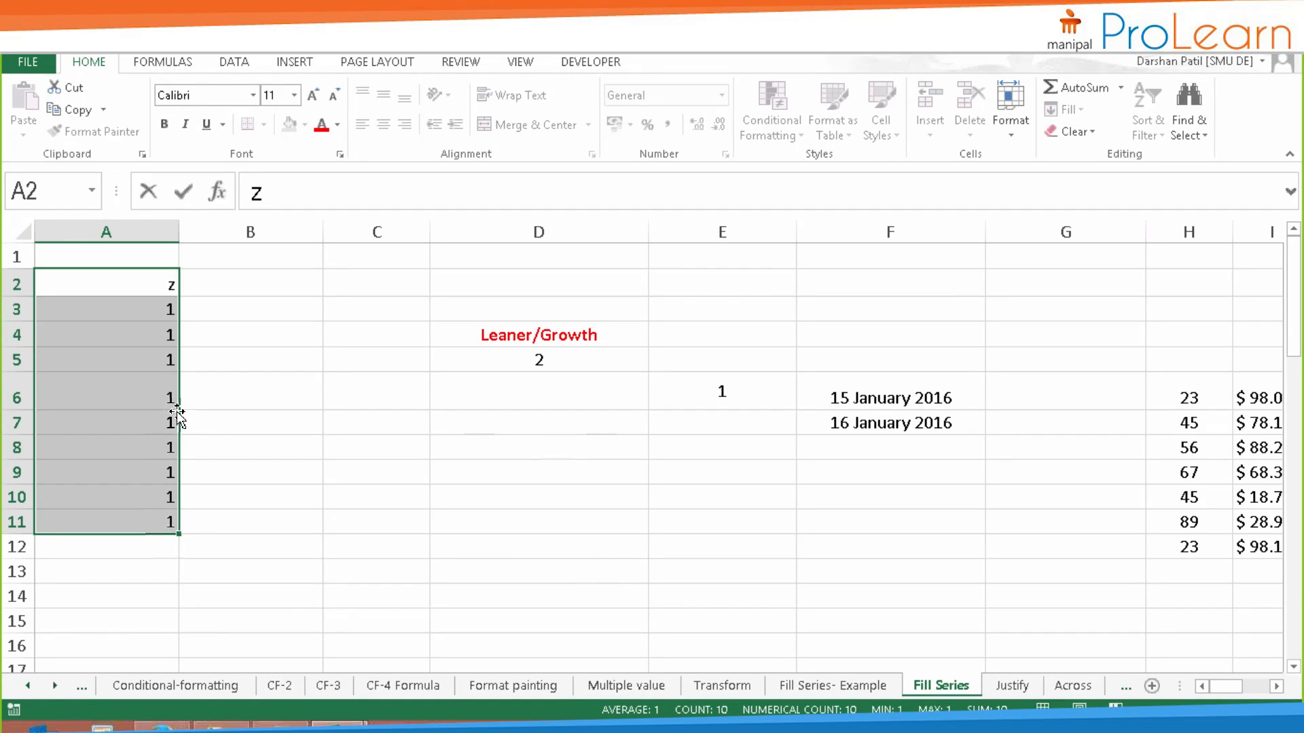
click(220, 390)
key(ctrl+z)
key(ctrl+z)
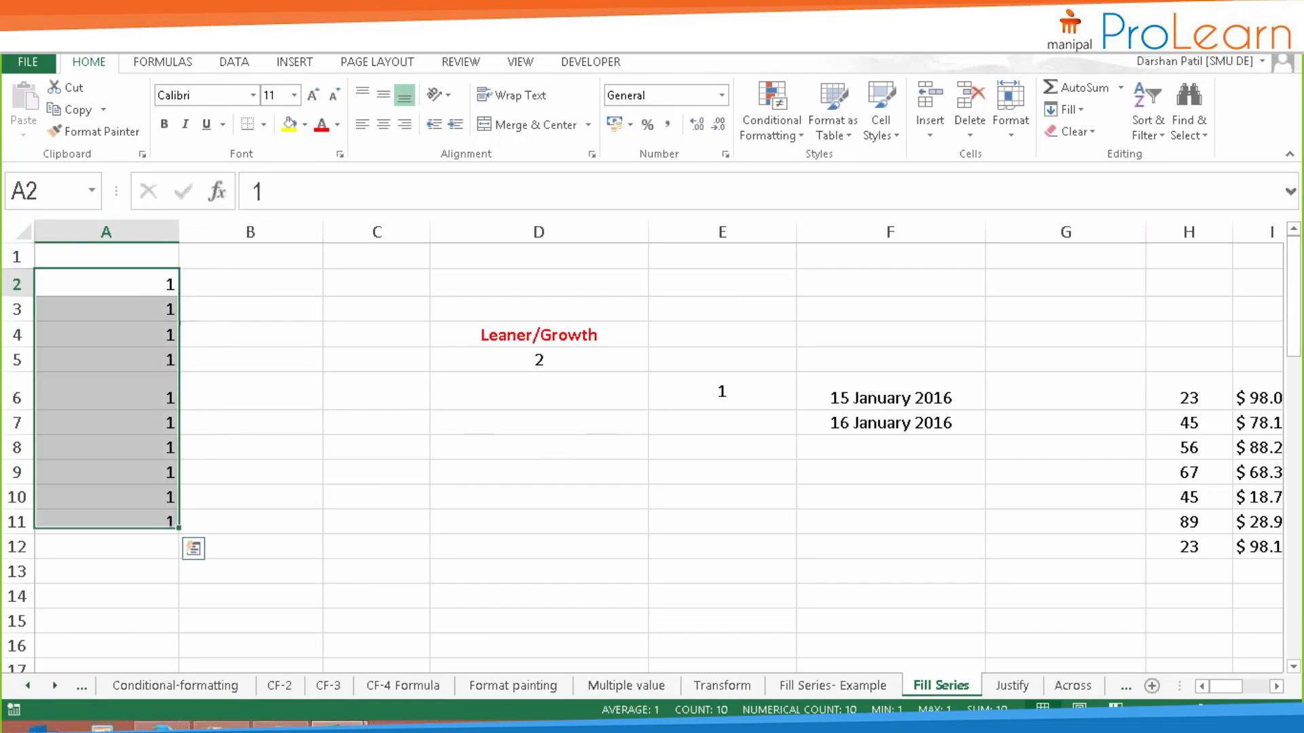
drag(151, 306, 136, 524)
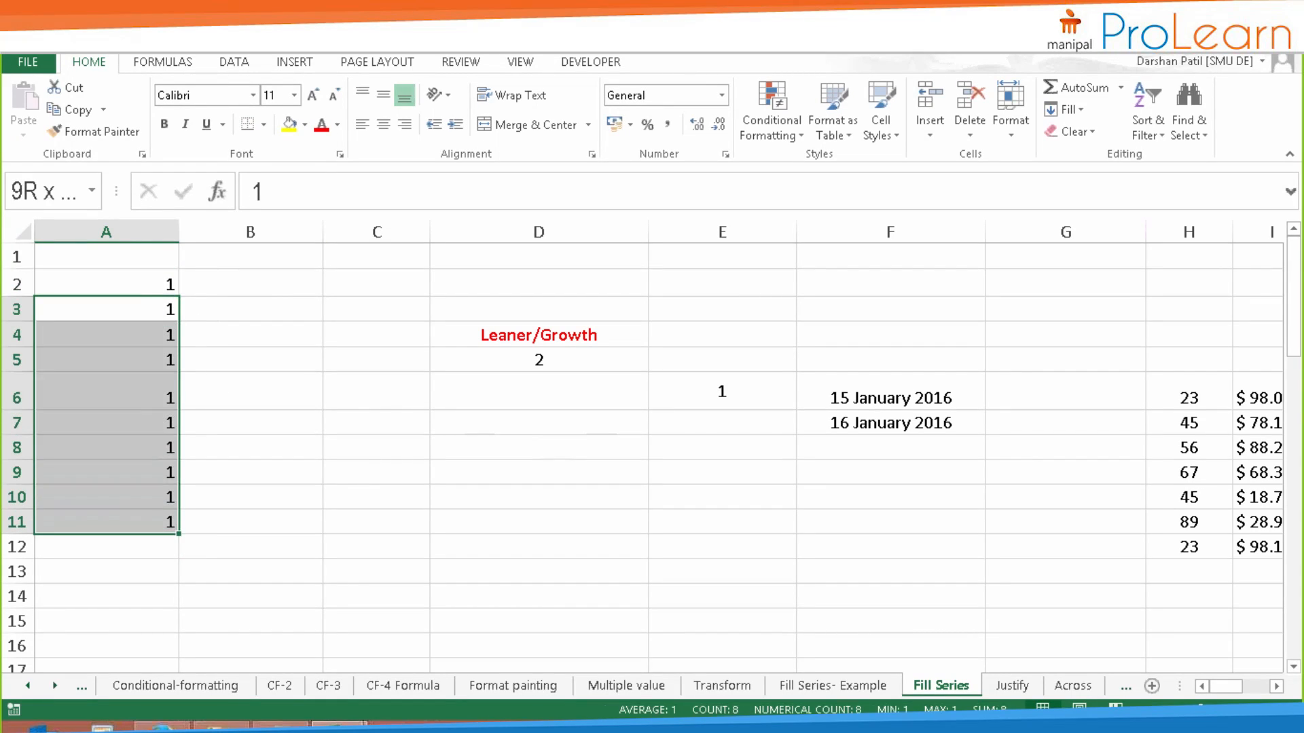
click(148, 293)
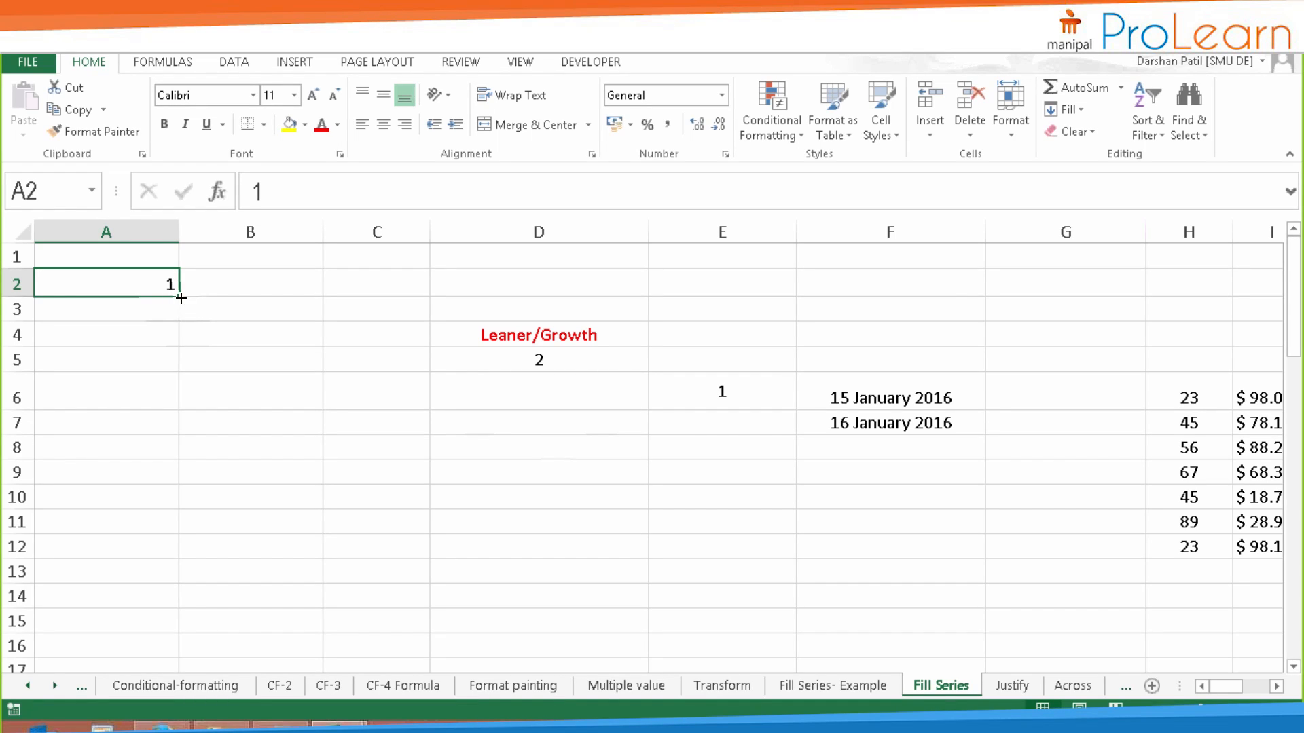
drag(180, 298, 180, 574)
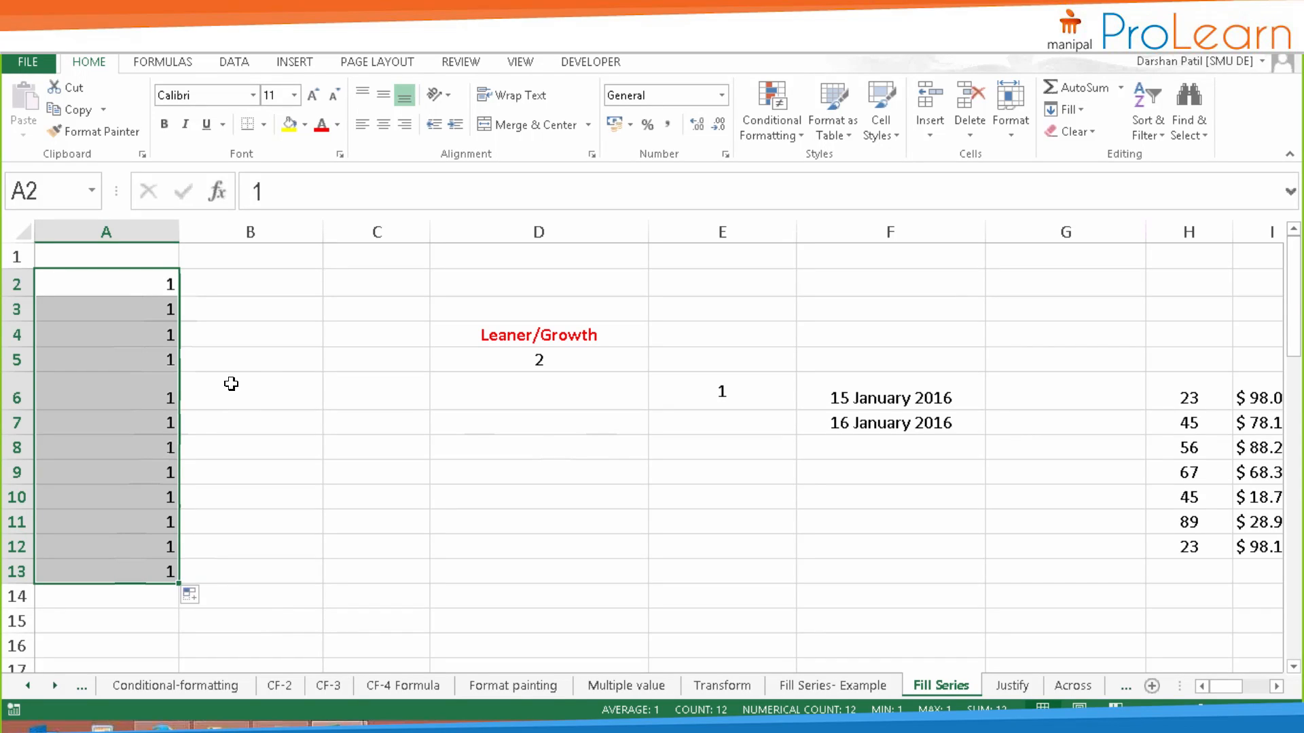
- Enter 1 in cell B2
click(291, 279)
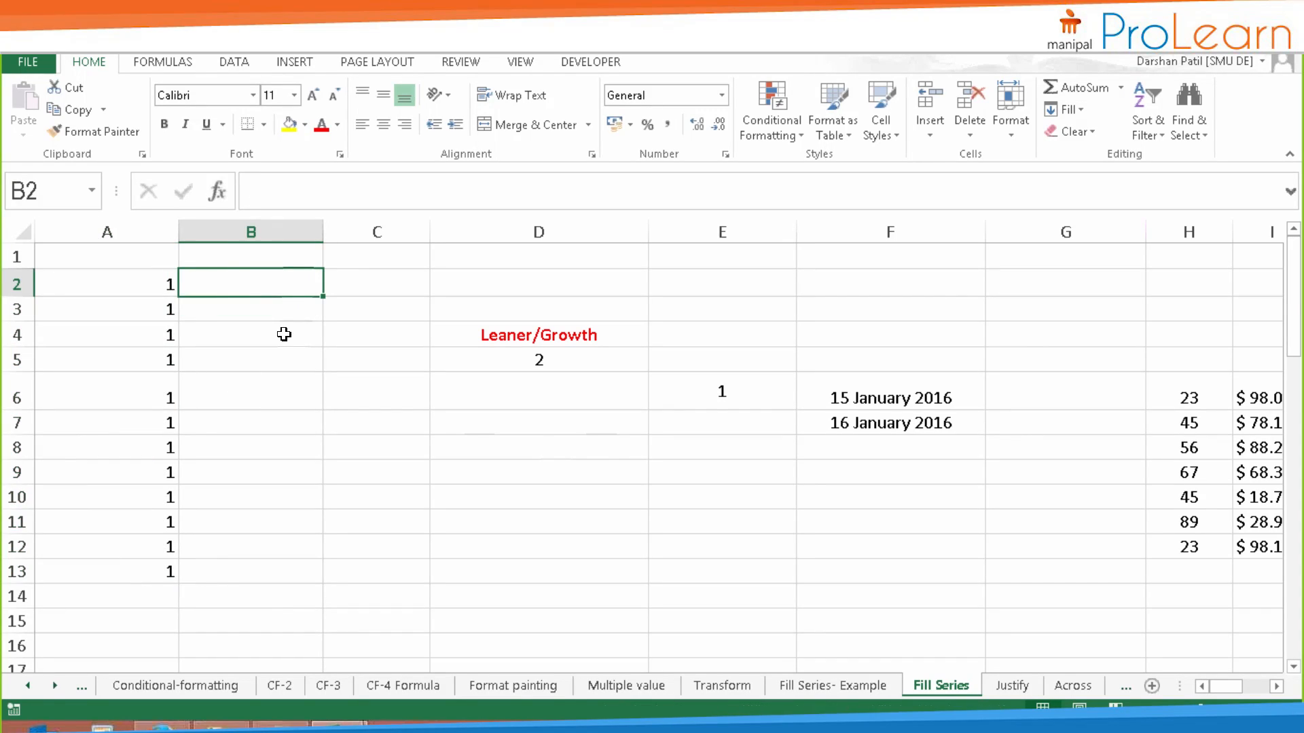
text(1)
key(Return)
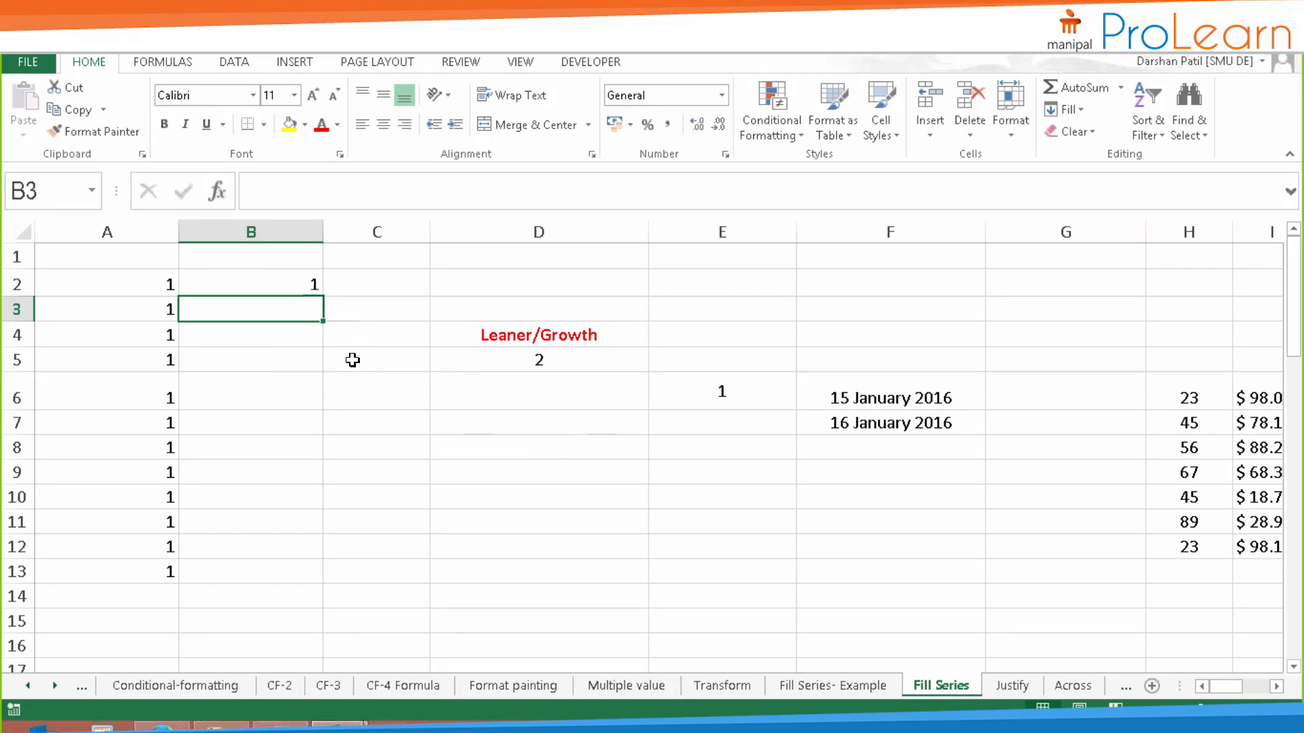
- Fill a number series increasing by 1 from B2 down to B12, and undo the fill
click(309, 282)
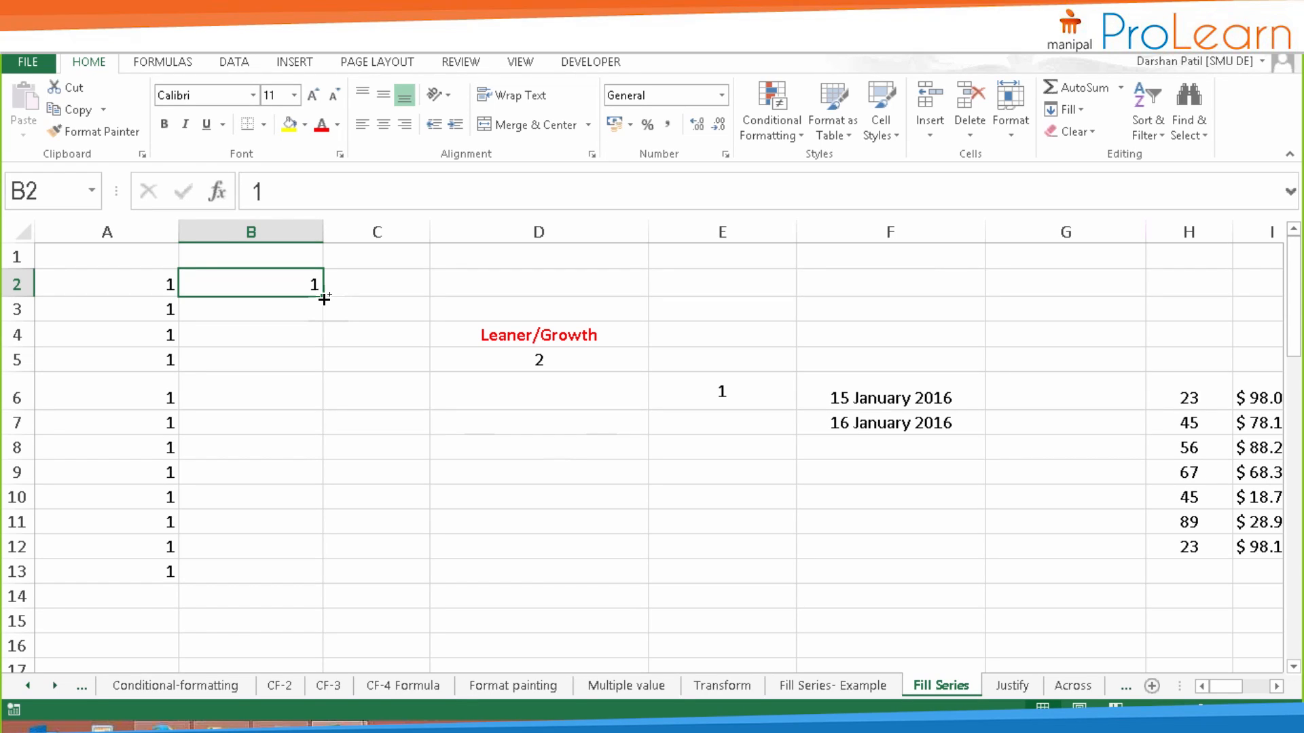
drag(324, 299, 318, 557)
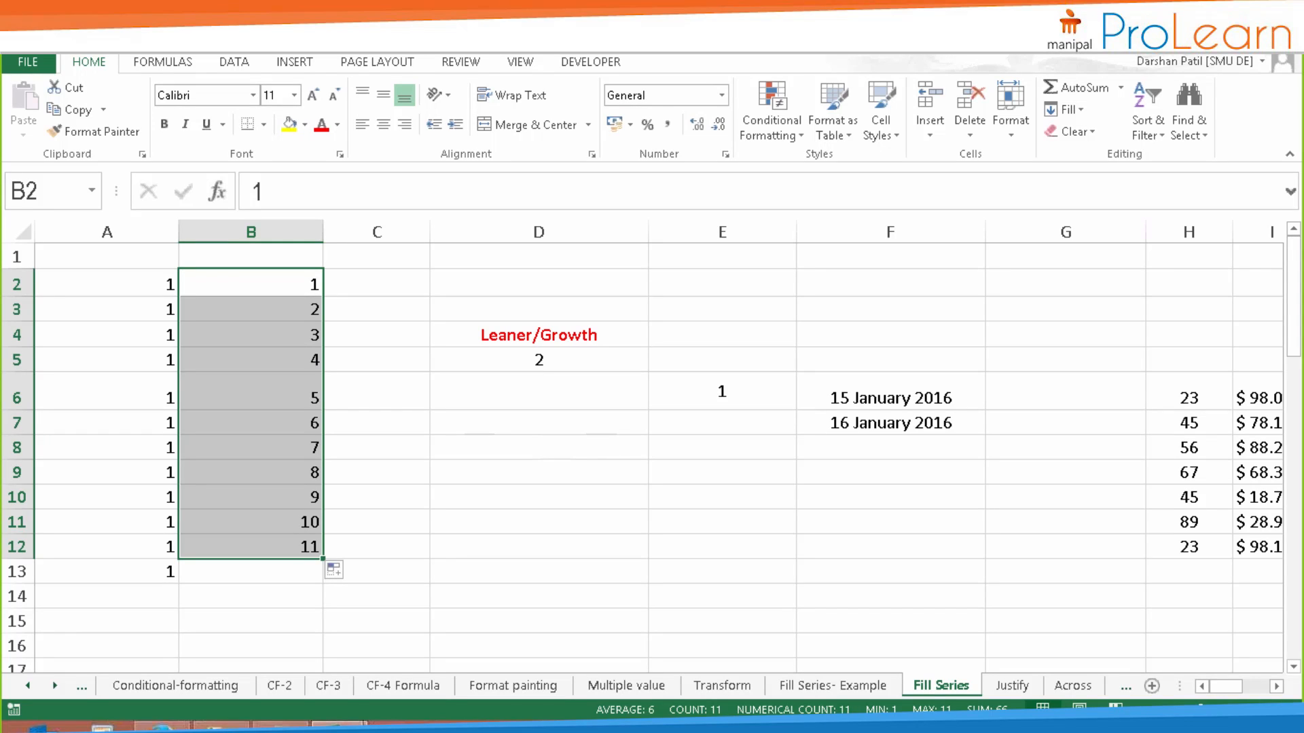
key(ctrl+z)
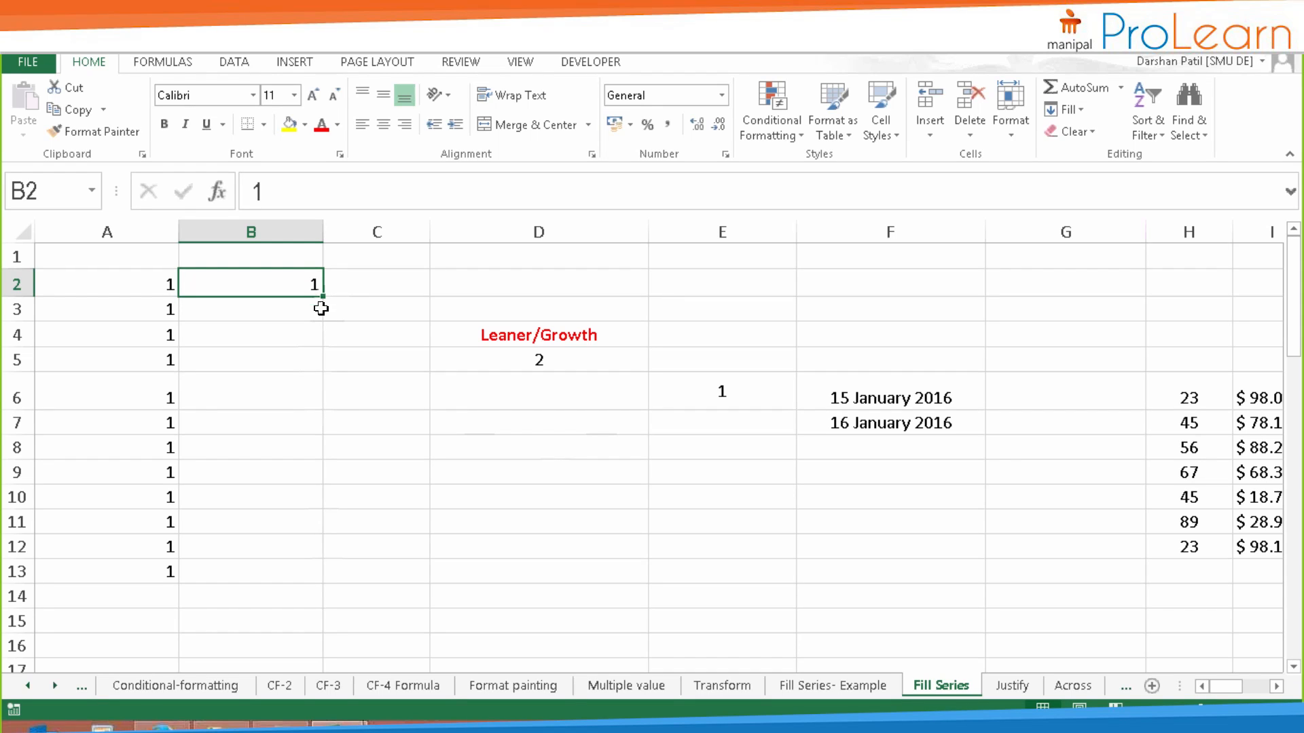
- Fill a number series increasing by 1 from B2 down to B15
drag(323, 298, 312, 643)
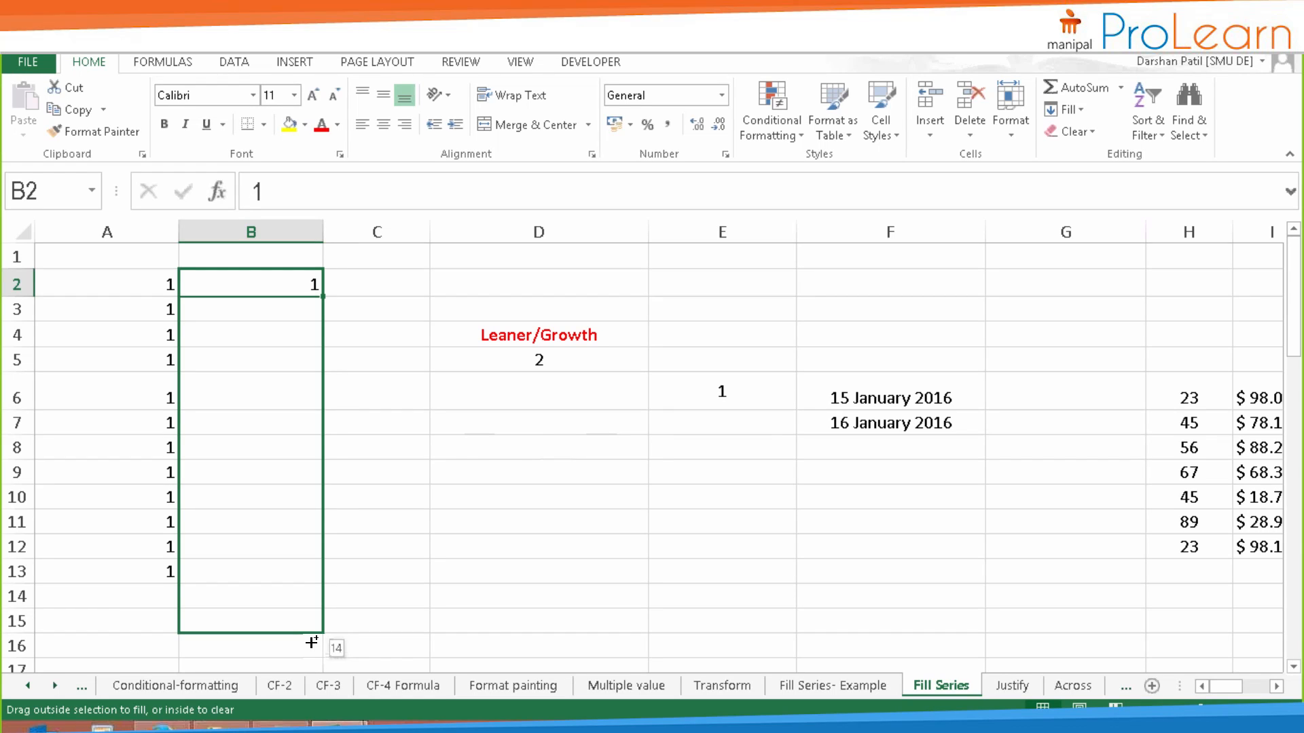
drag(312, 643, 311, 643)
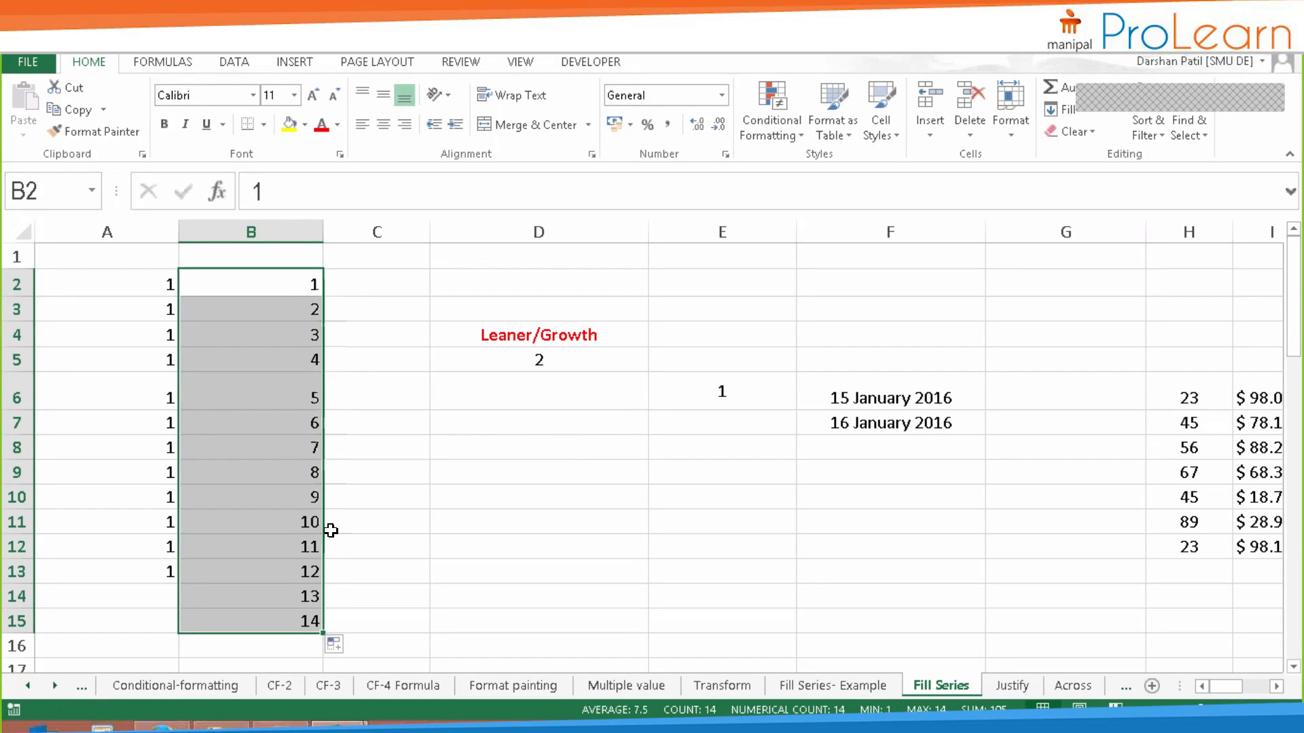
- Compare the copied values in column A with the number series in B2:B15 by selecting each range
click(159, 284)
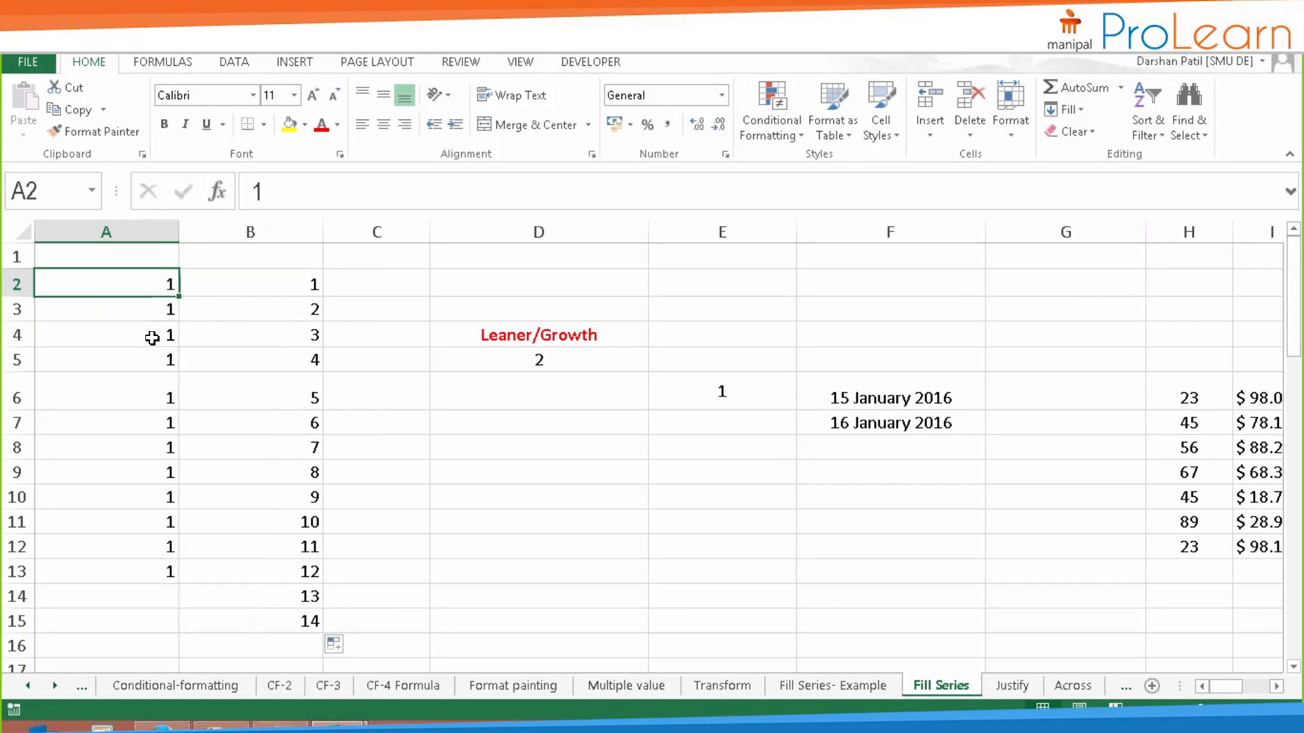
drag(152, 337, 152, 596)
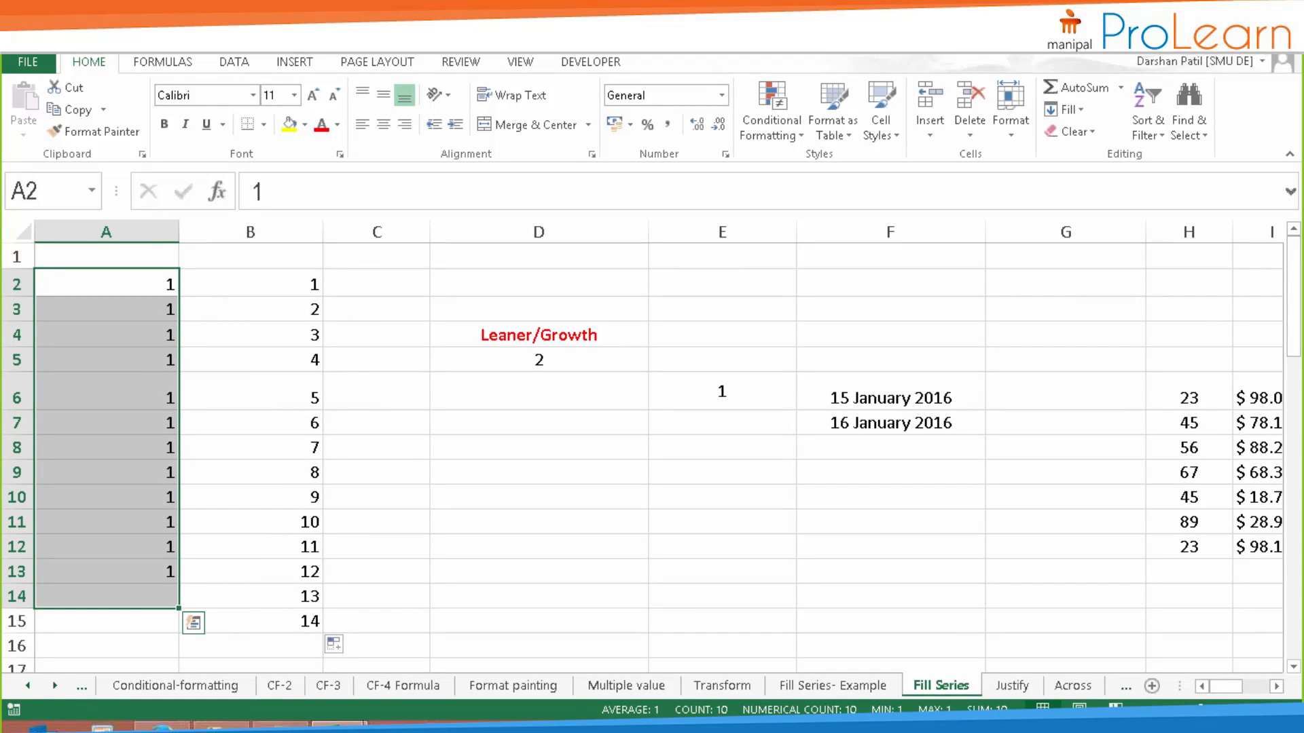
drag(282, 285, 259, 621)
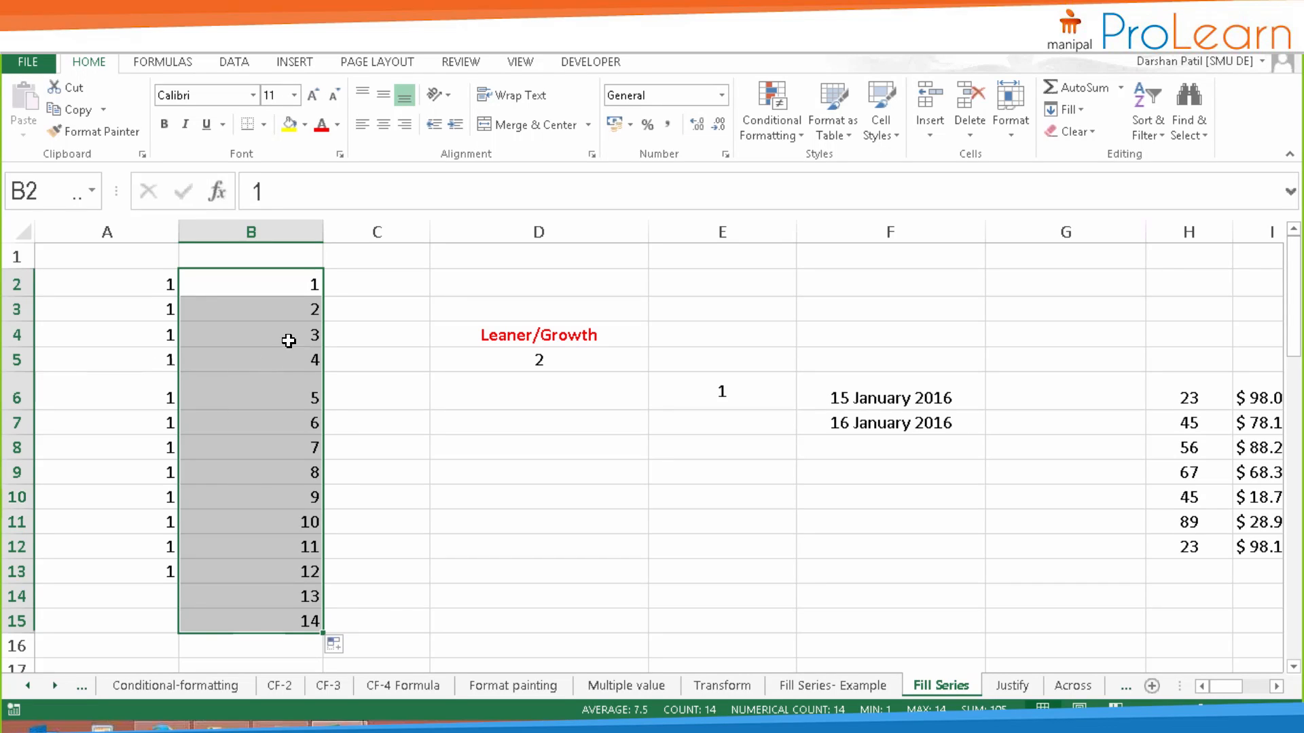
- Undo the series fill below B2
key(ctrl+q)
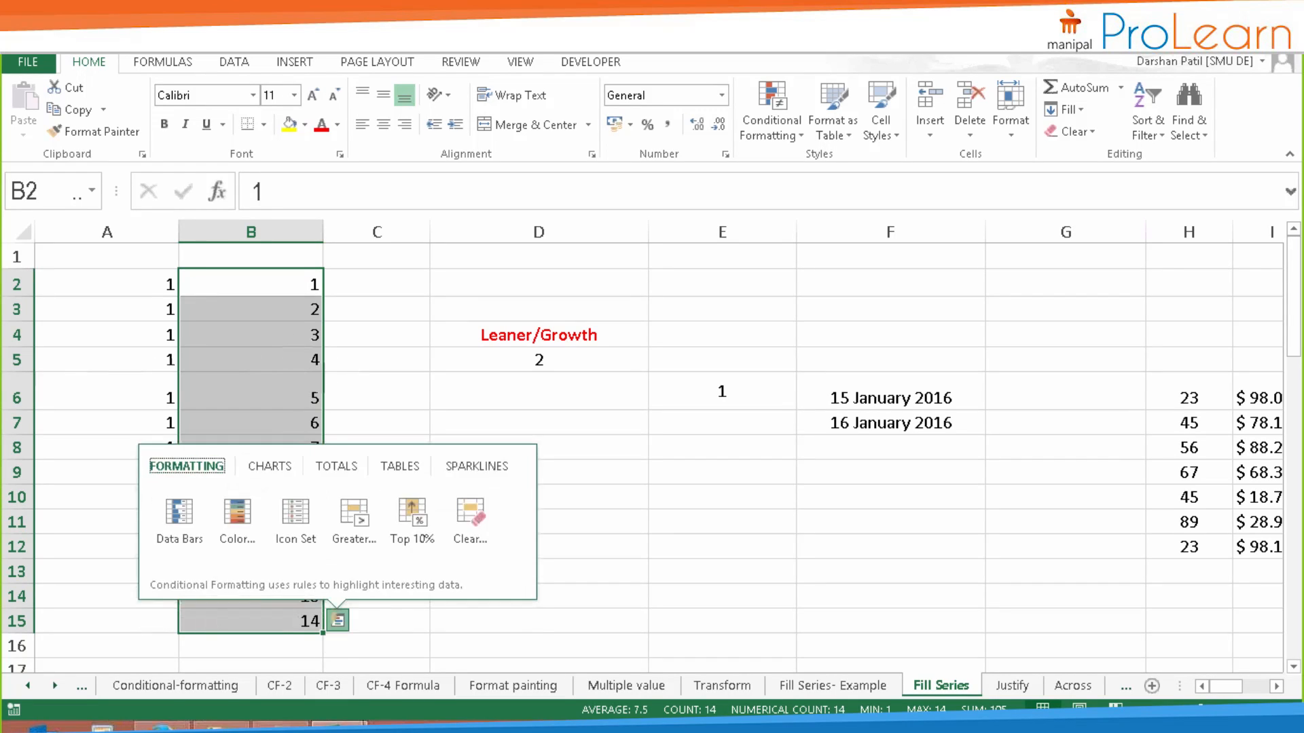
click(344, 370)
key(ctrl+z)
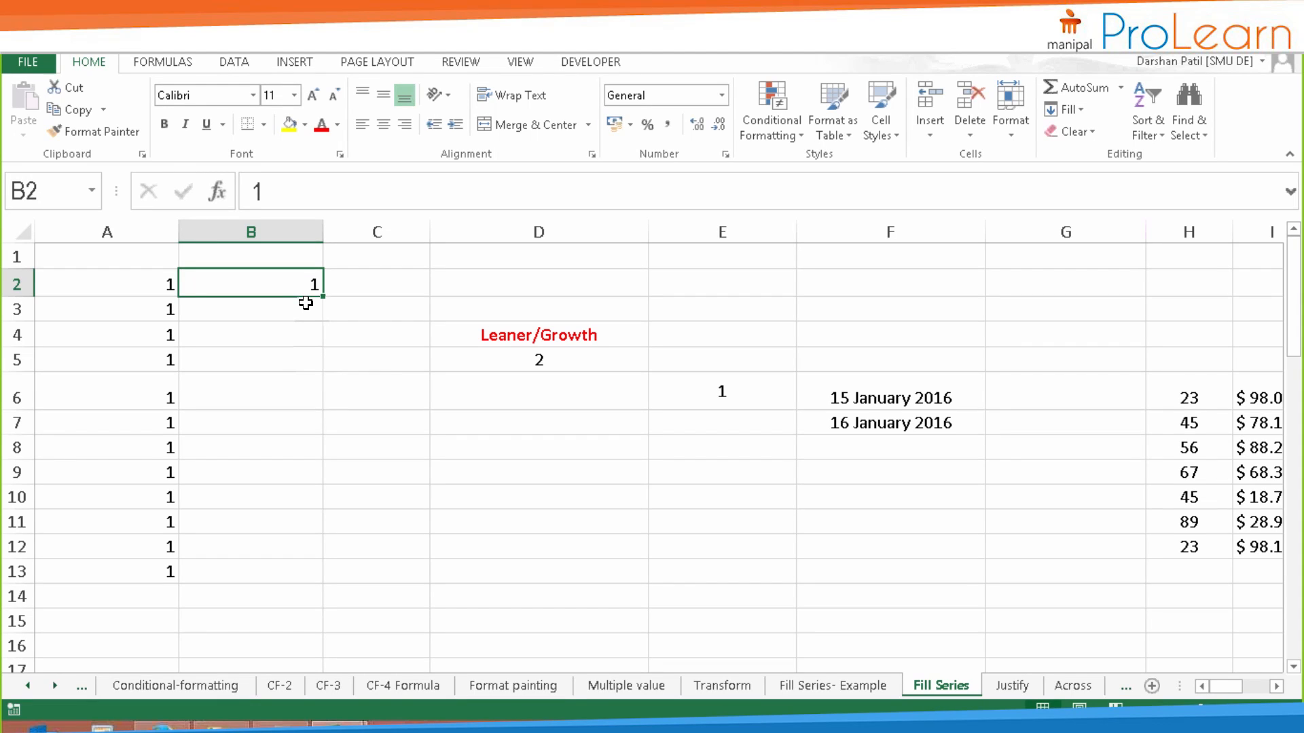
key(Down)
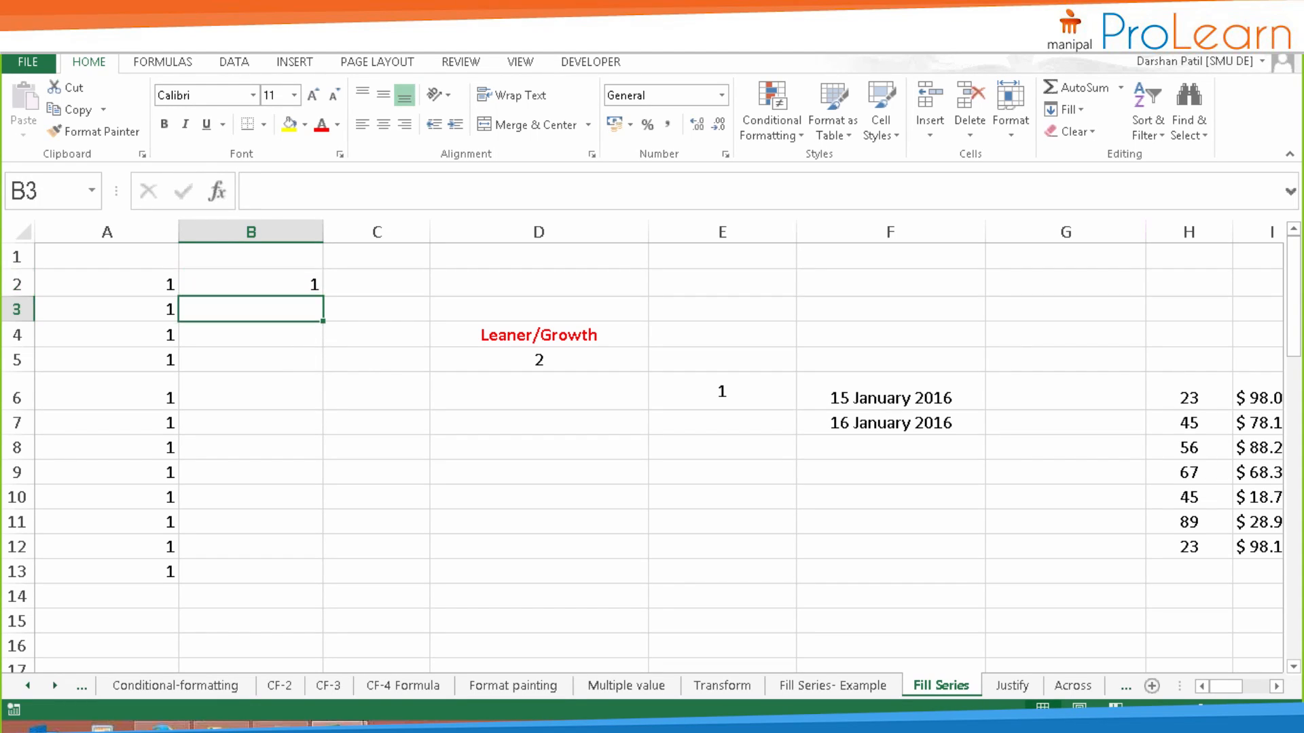
key(Up)
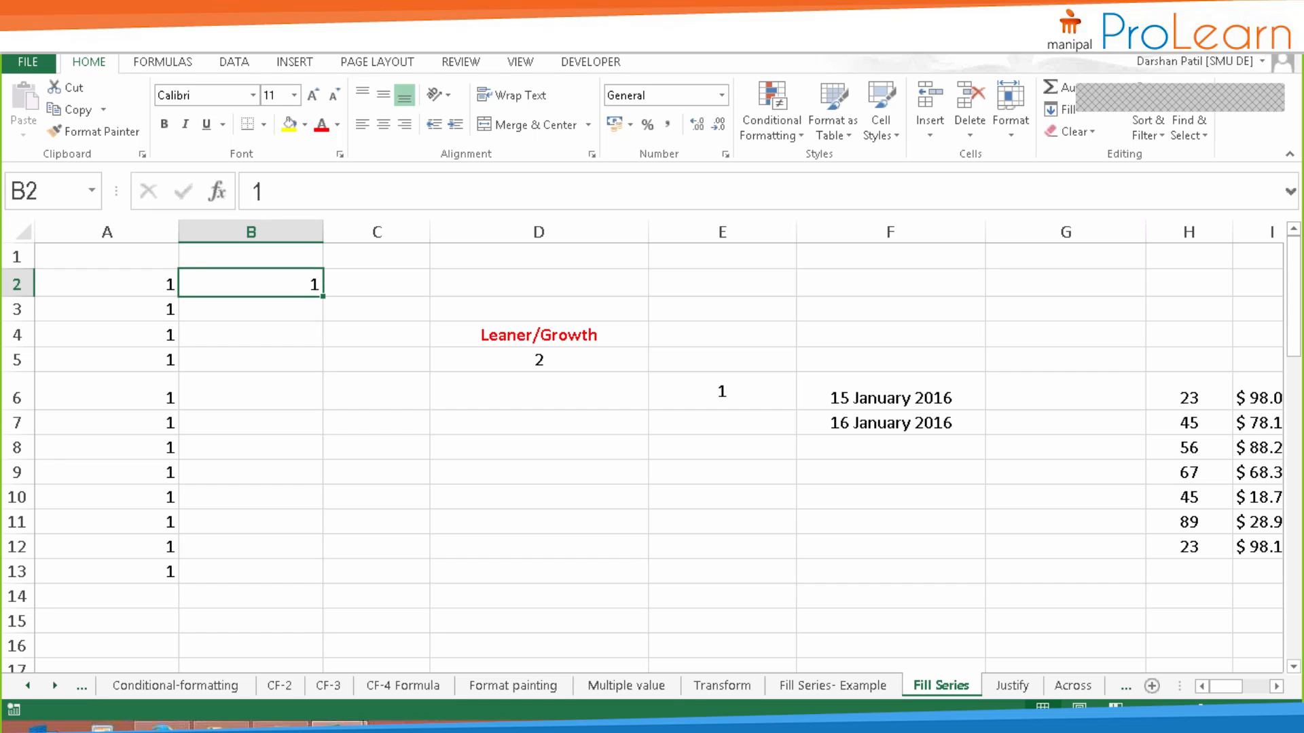
click(299, 313)
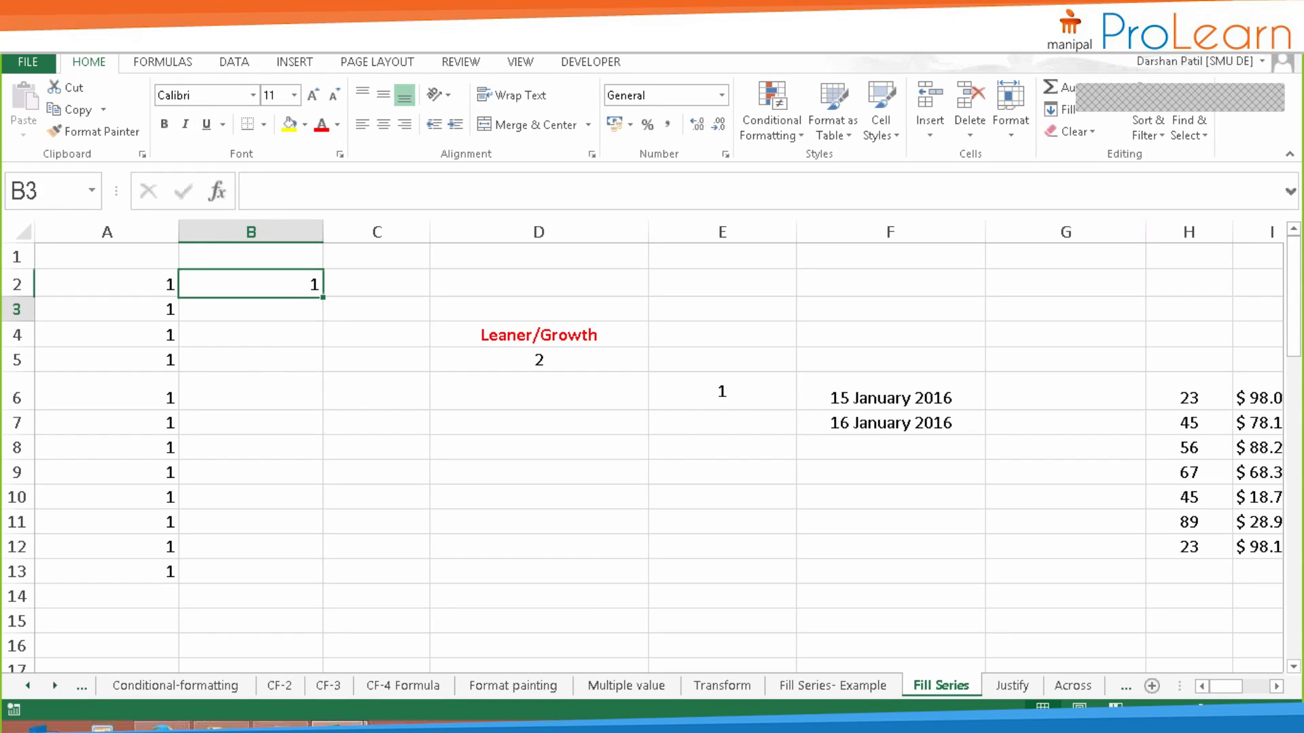
click(310, 281)
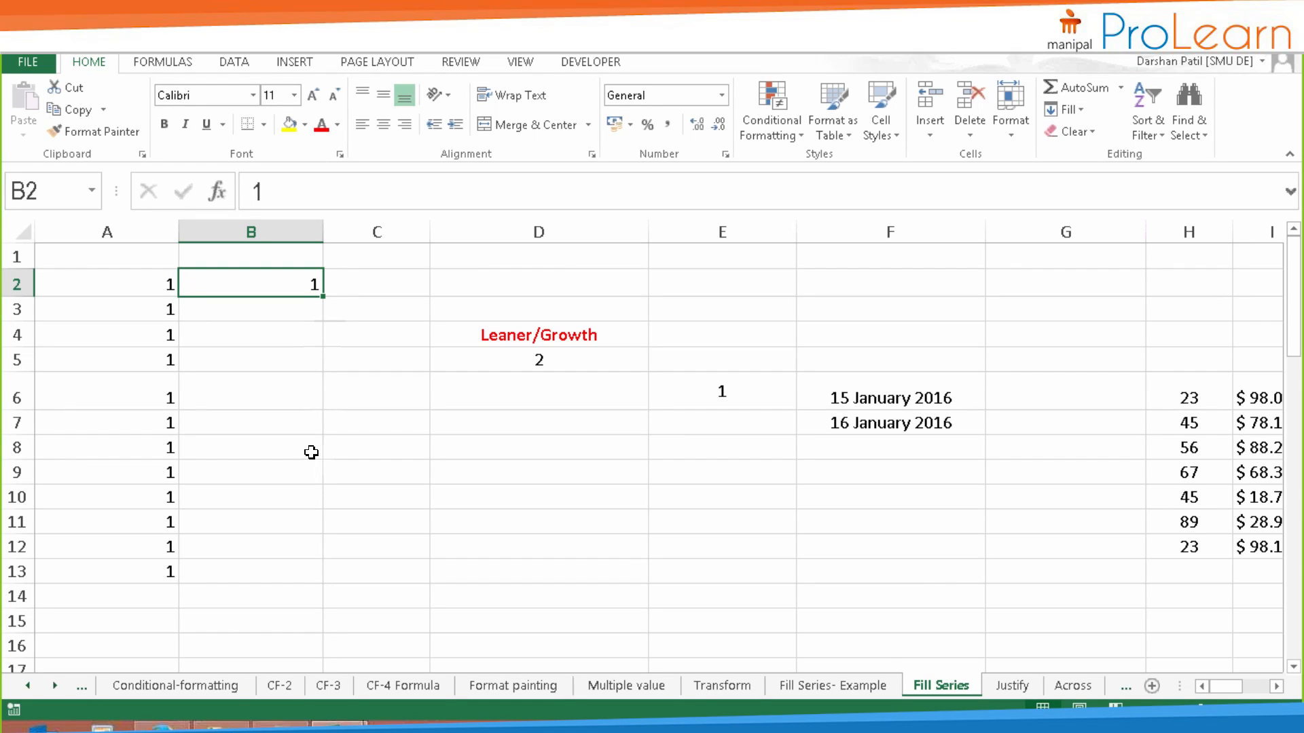
- Enter 3 in cell B3 and 1 in cell B2 as the starting values of a series
click(301, 305)
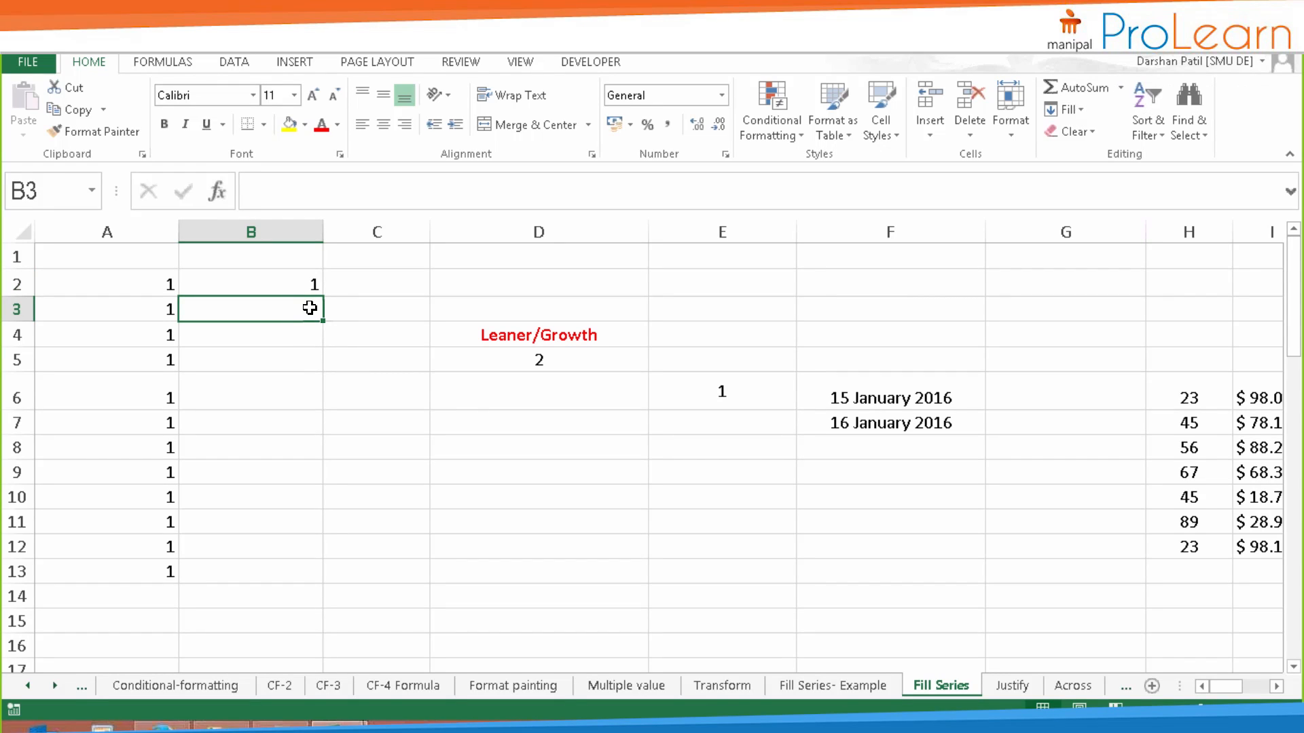
text(3)
click(309, 358)
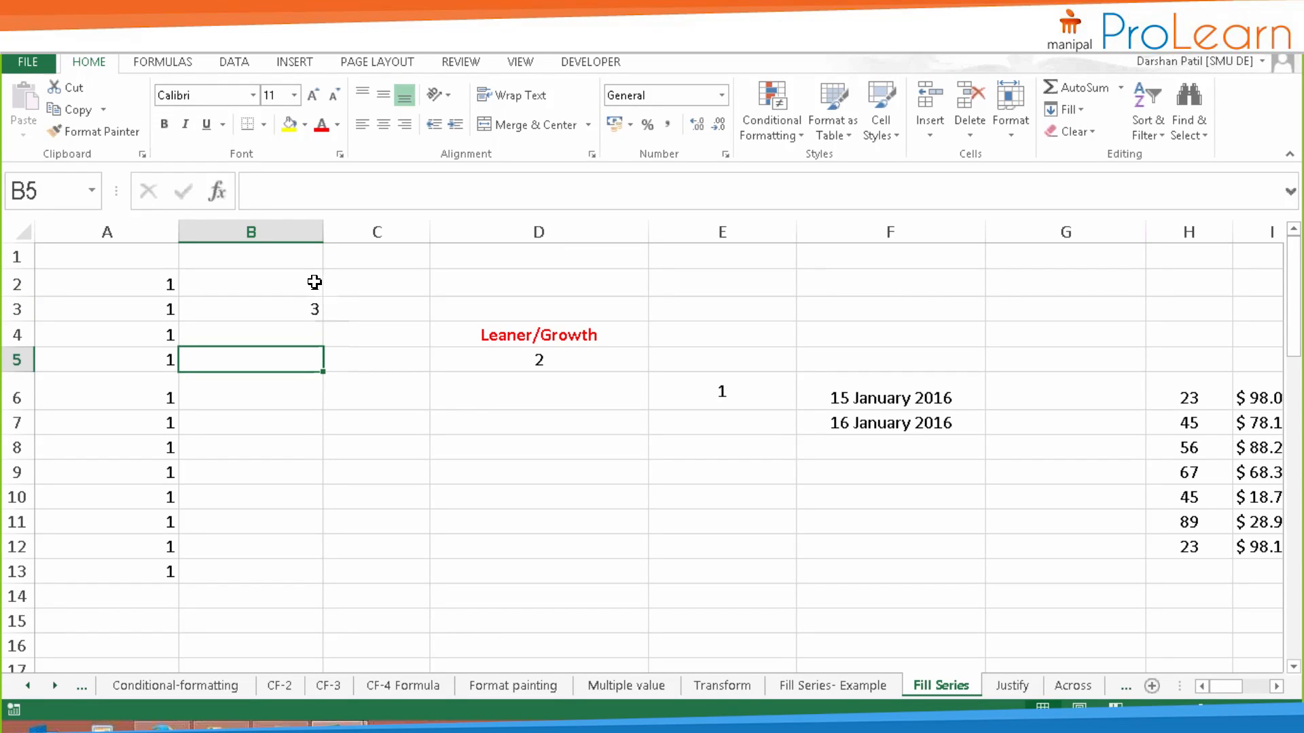
click(314, 282)
text(1)
- Clear the copied values from cells A2:A13
drag(152, 282, 145, 572)
key(Delete)
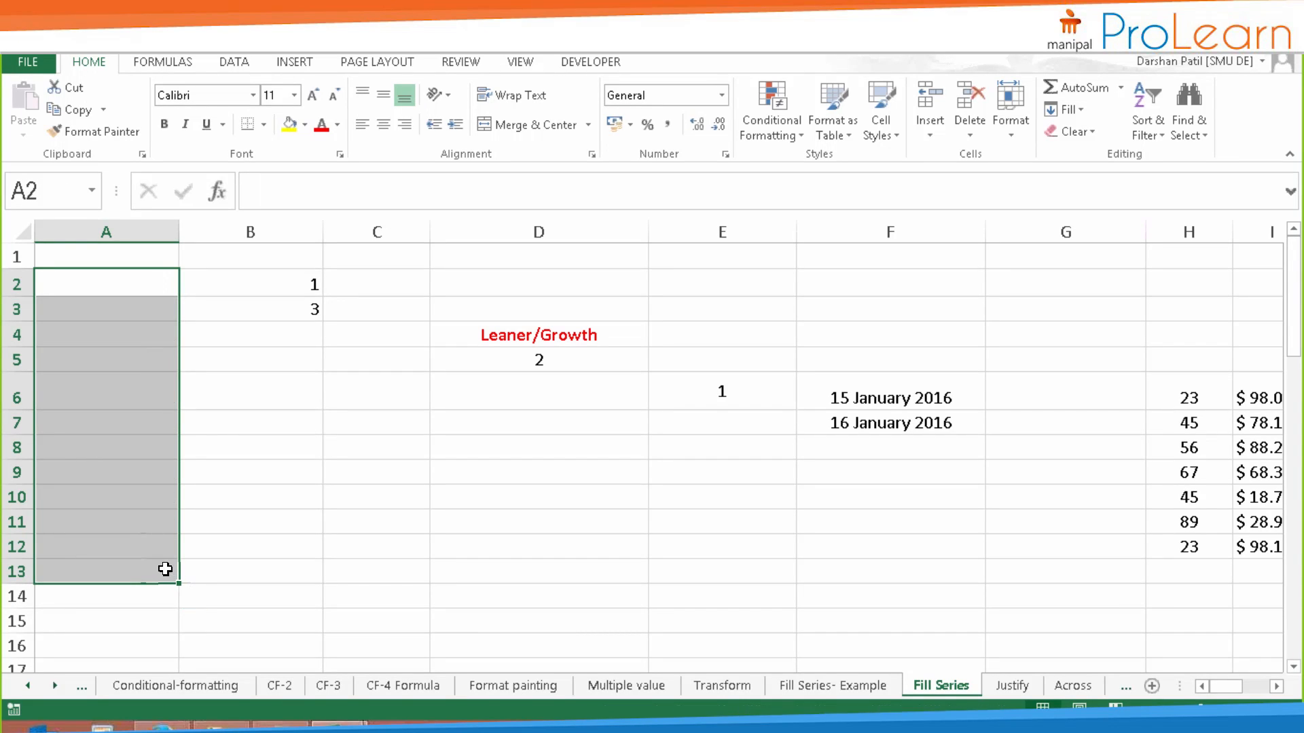
click(251, 340)
- Extend the pattern of the two starting values in B2:B3 down to B14, and undo the fill
click(285, 285)
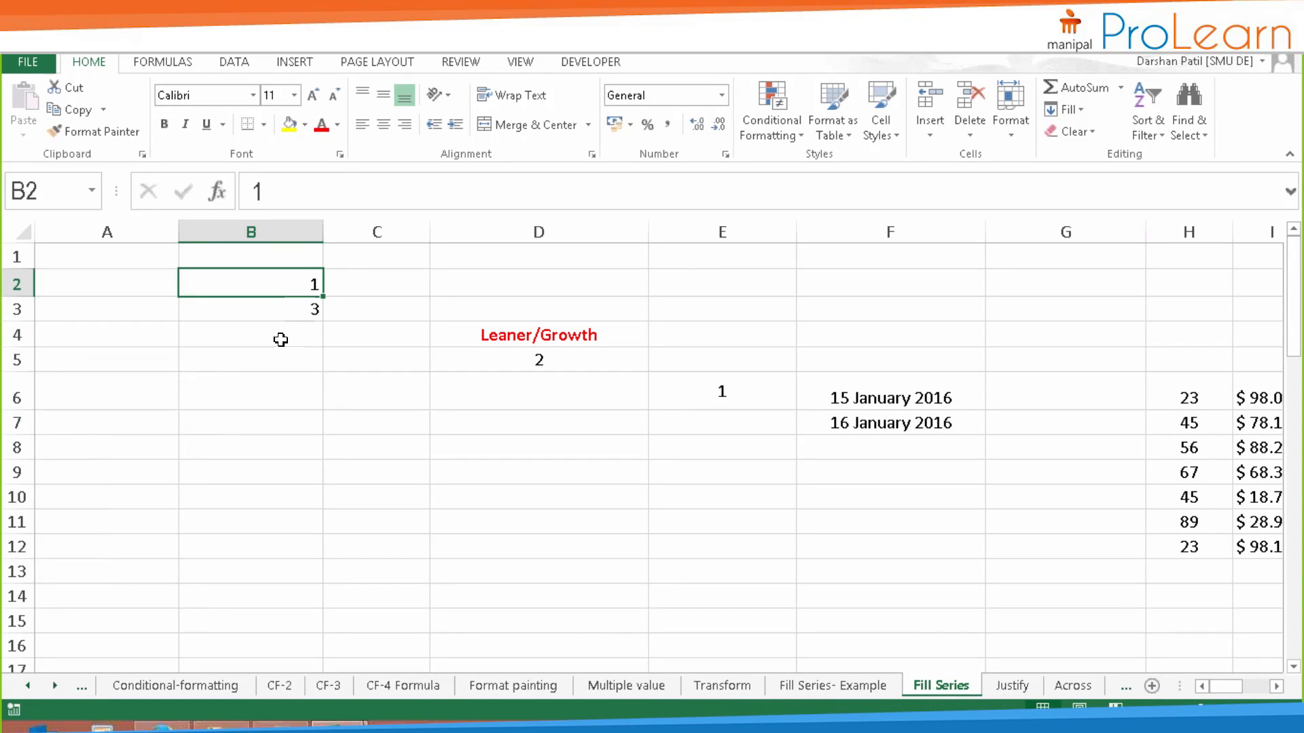
click(292, 309)
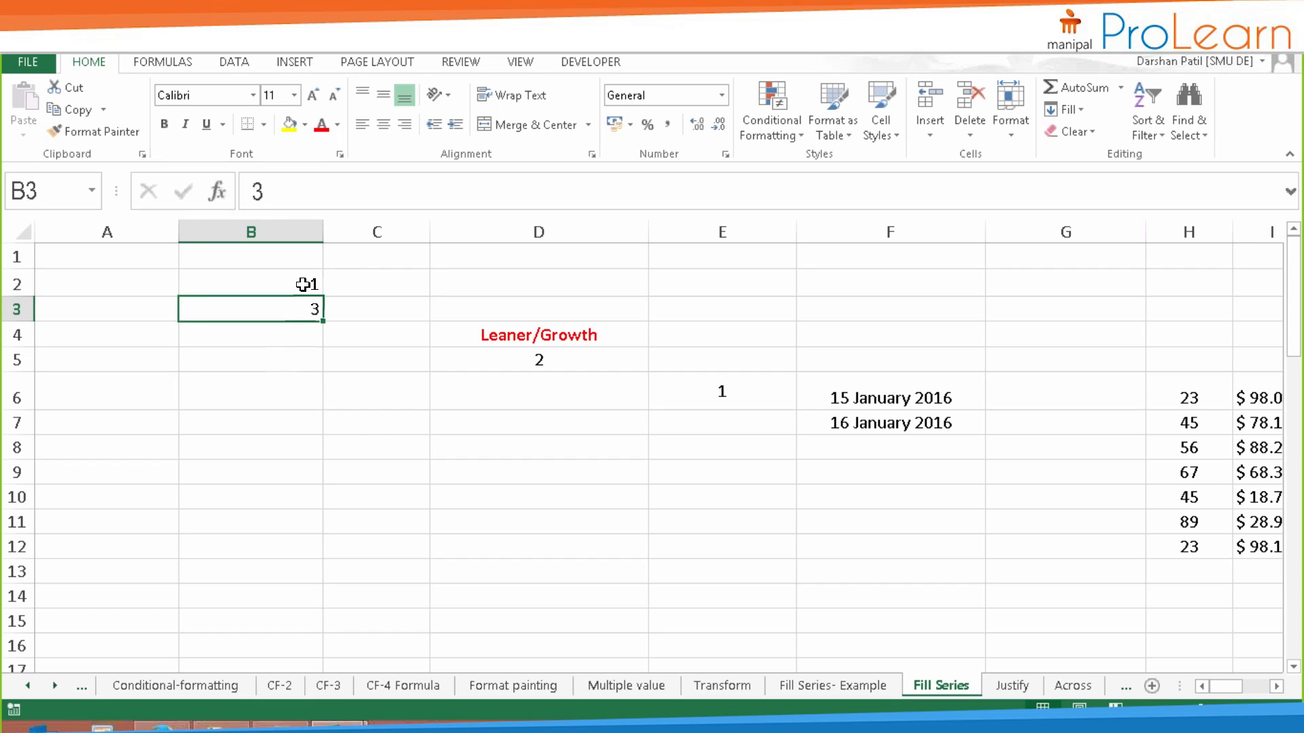
click(308, 284)
drag(308, 284, 300, 307)
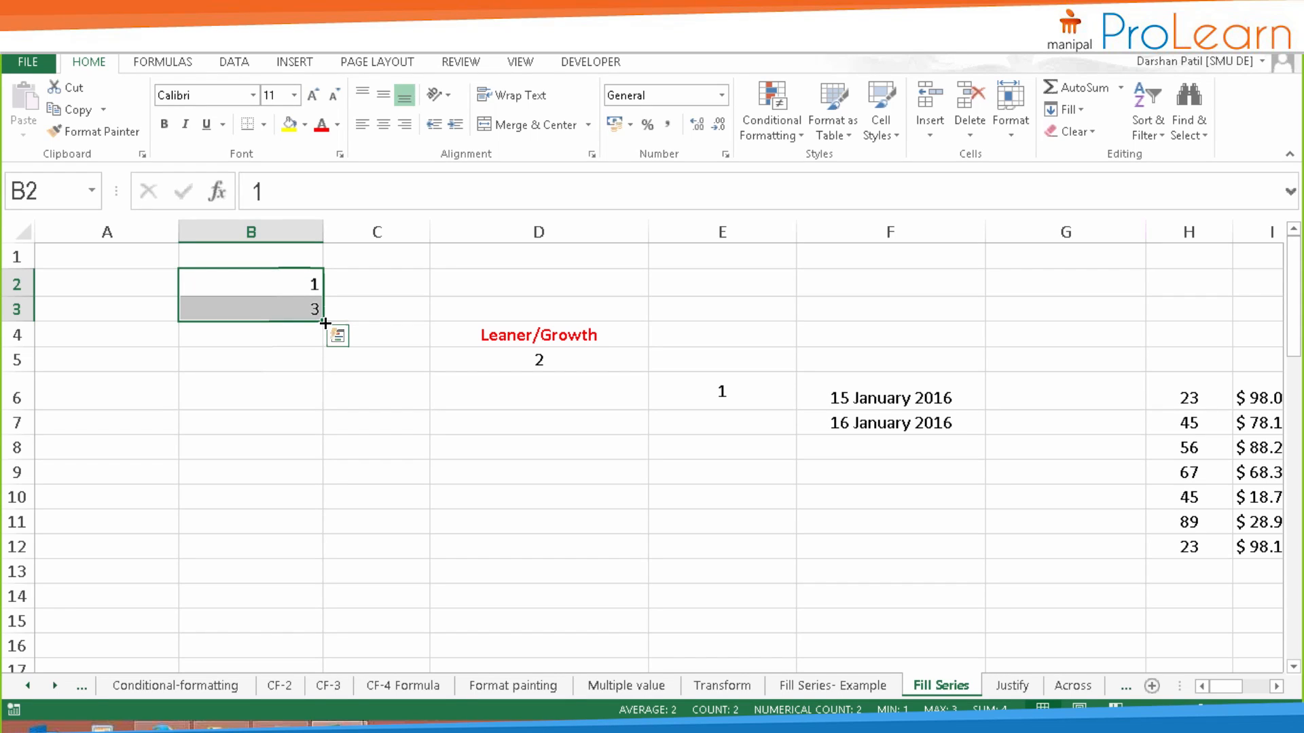
drag(324, 324, 317, 599)
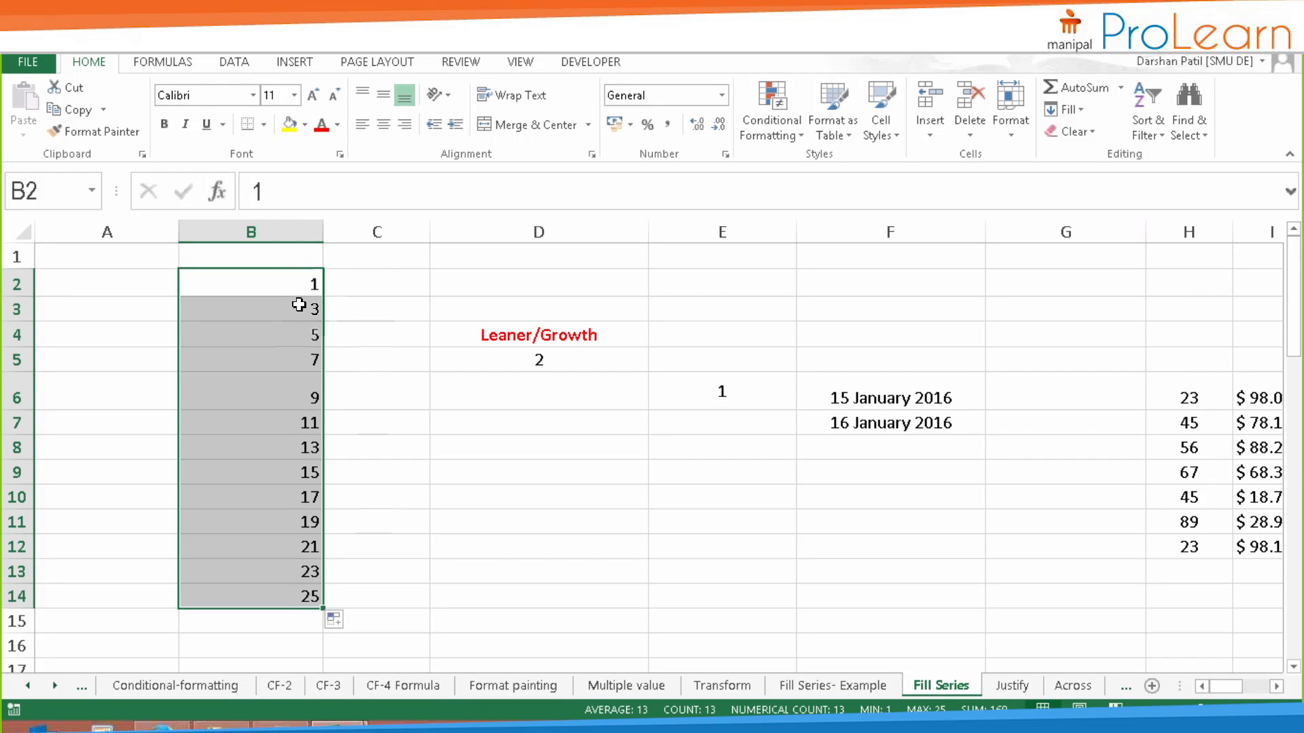
key(ctrl+z)
- Delete the 3 from cell B3, keeping only the starting value in B2
click(371, 447)
click(309, 290)
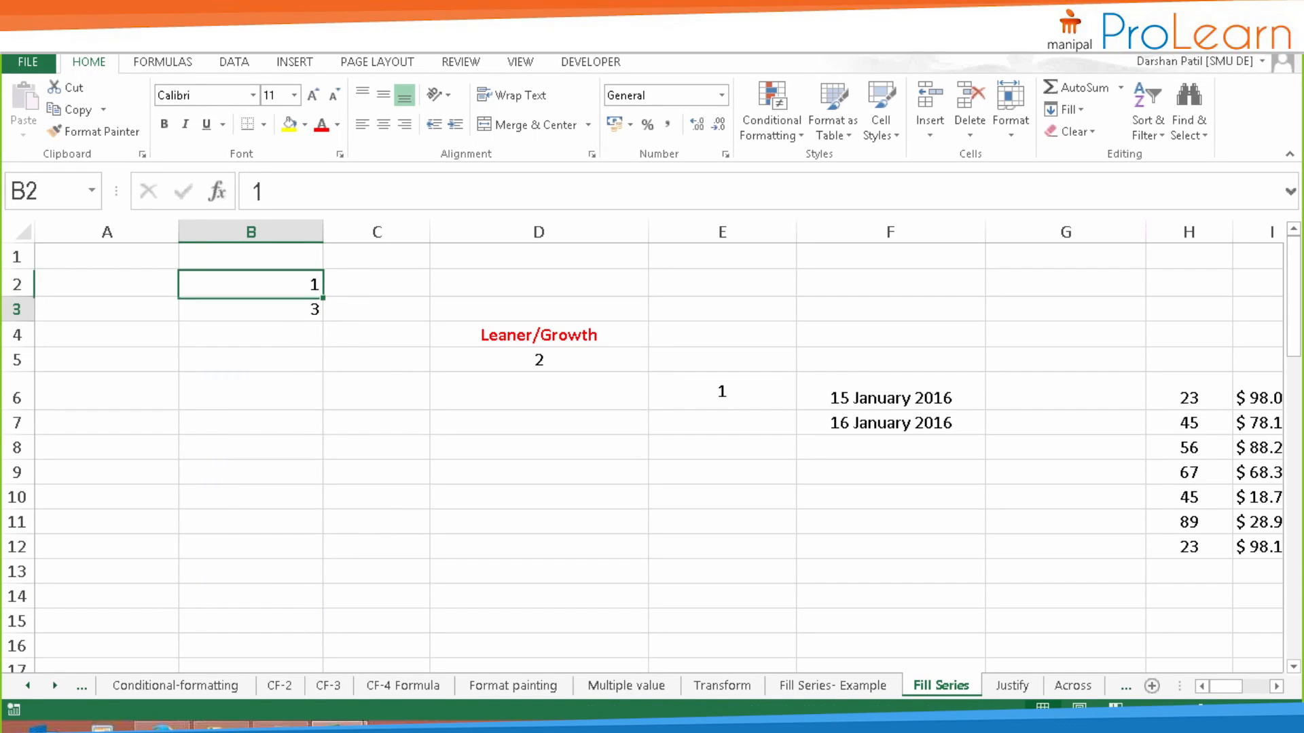
click(308, 310)
click(307, 287)
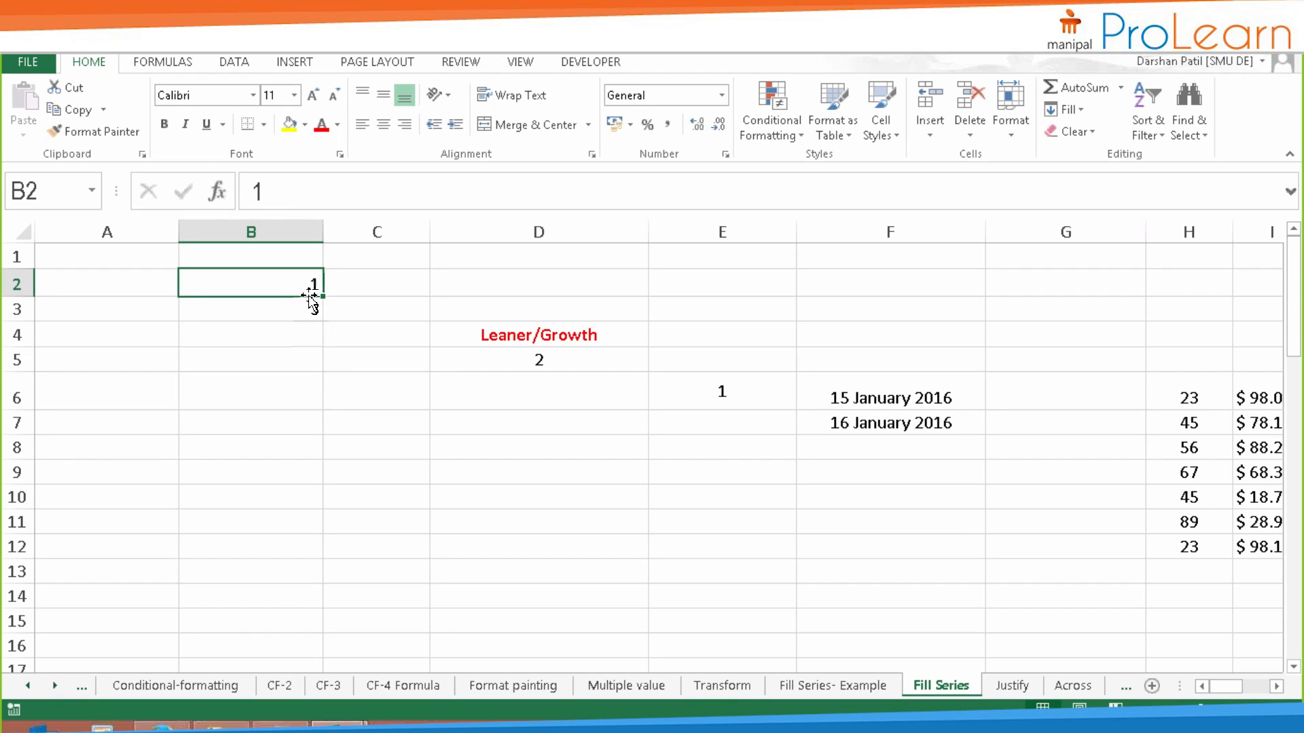
click(306, 305)
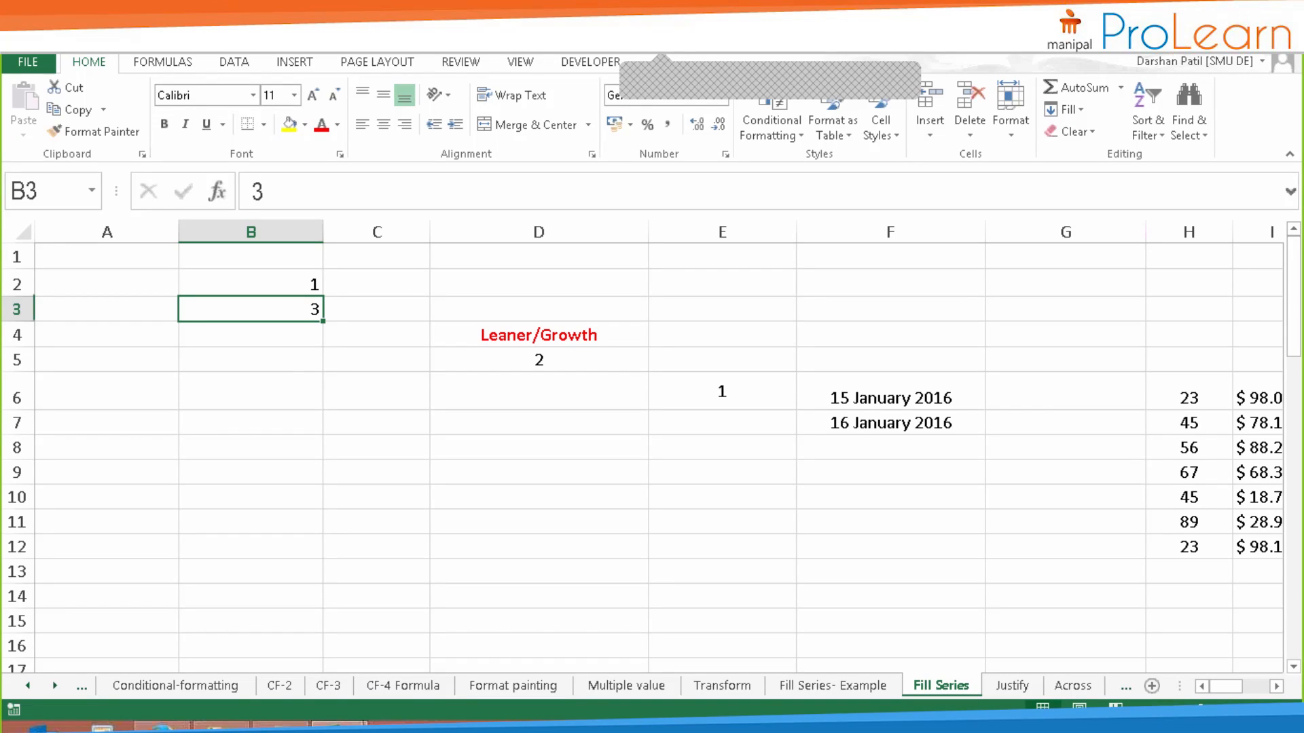
key(Delete)
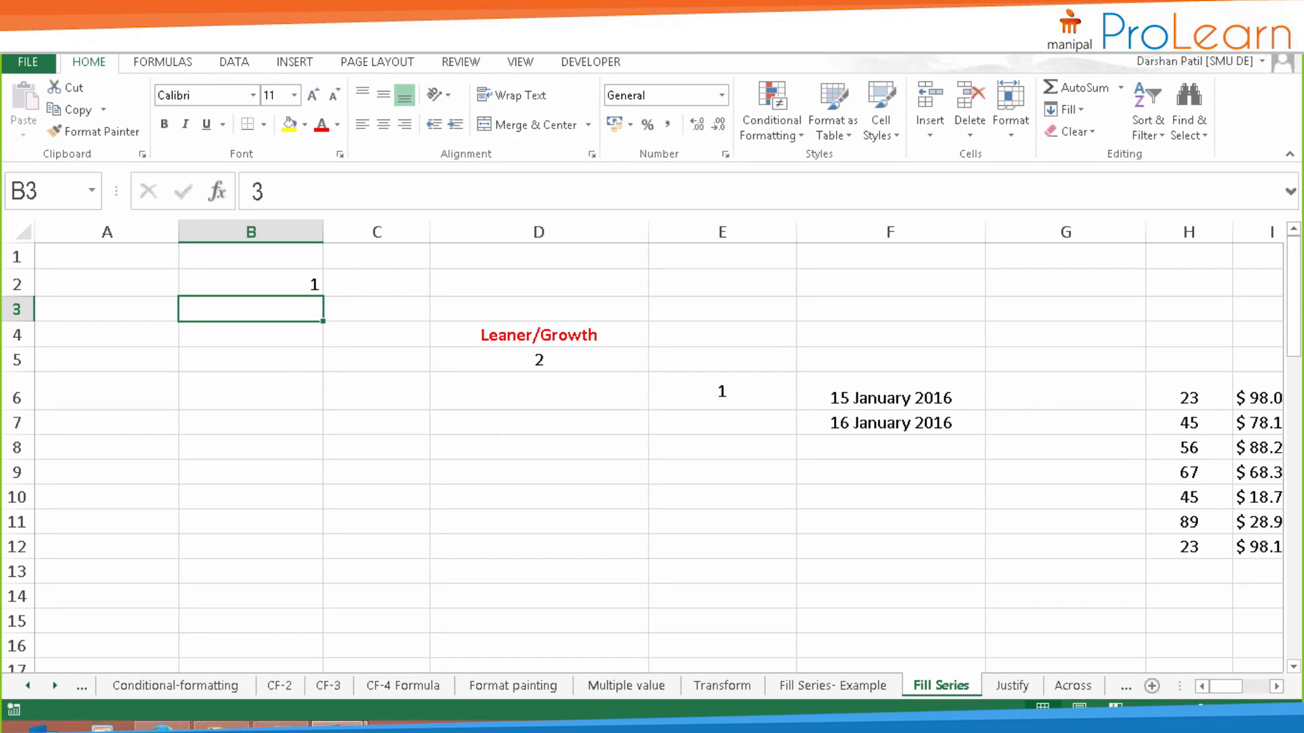
- Continue the series from the 1 in cell B2 one cell at a time, filling 2 in B3 and 3 in B4
click(294, 283)
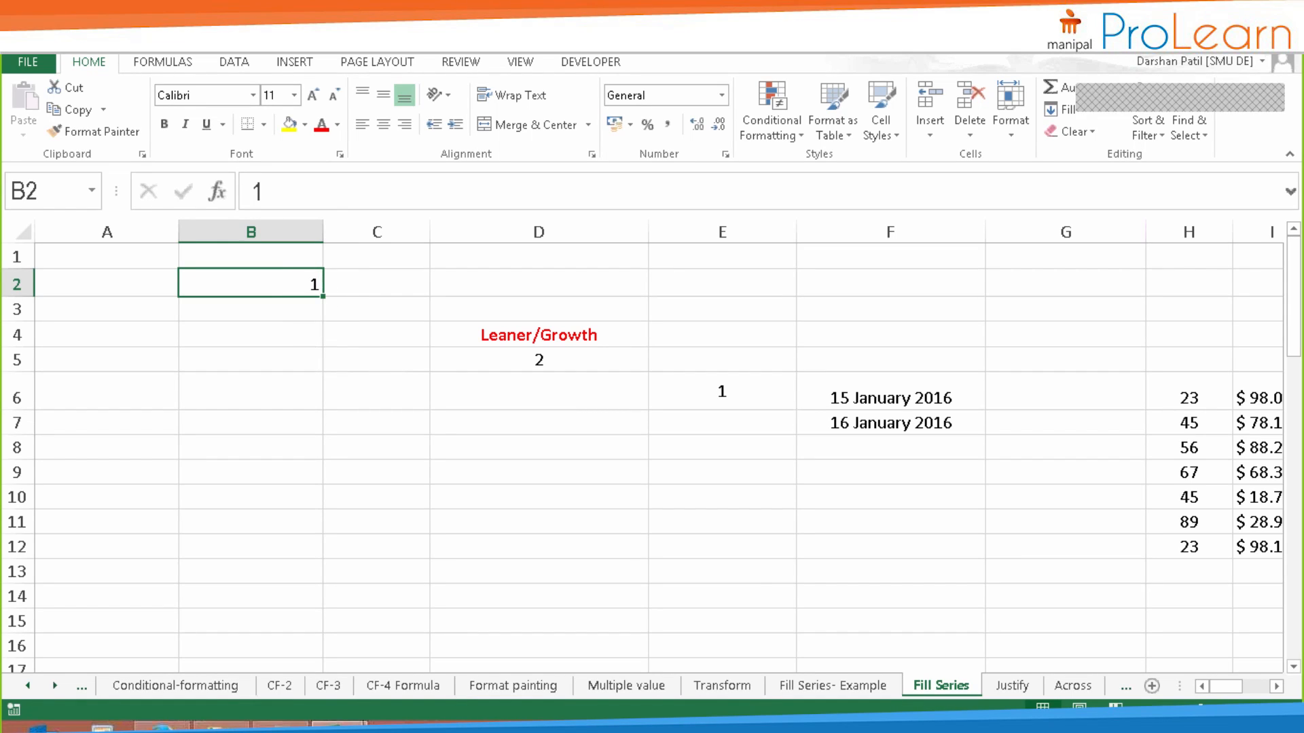
drag(324, 298, 324, 321)
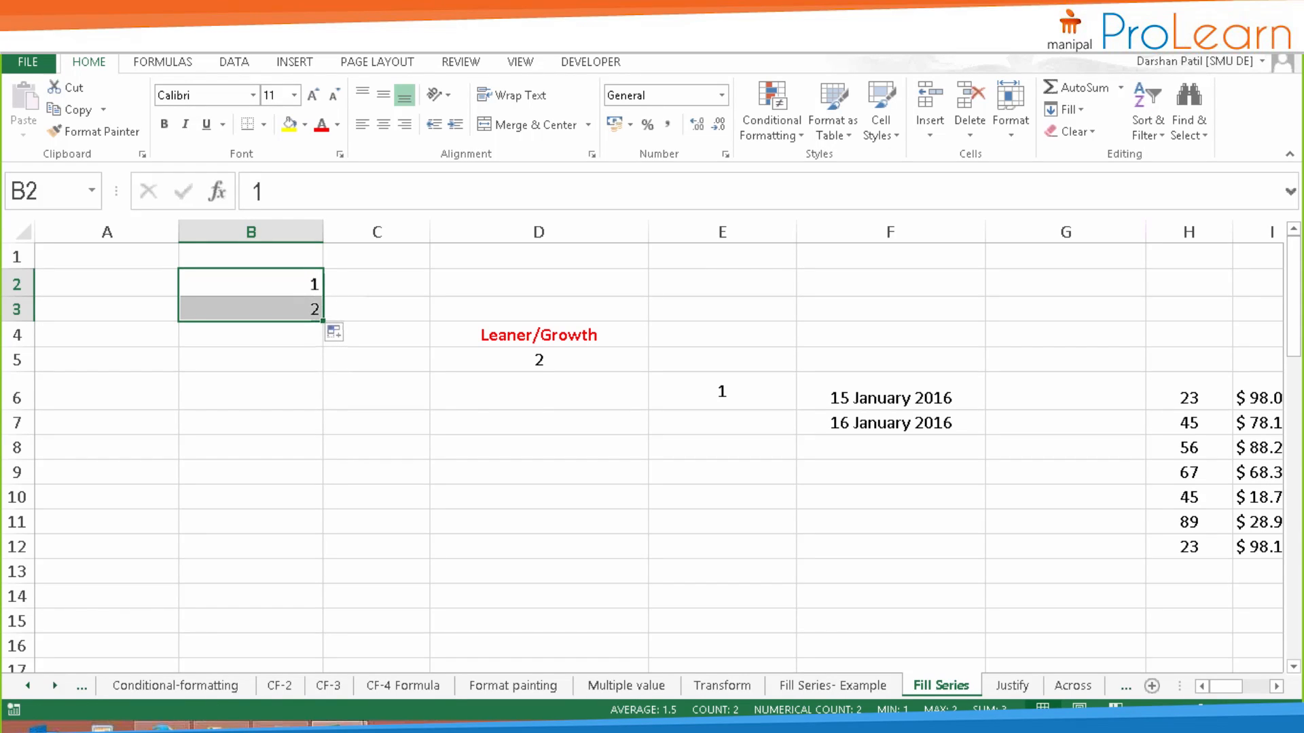
click(319, 311)
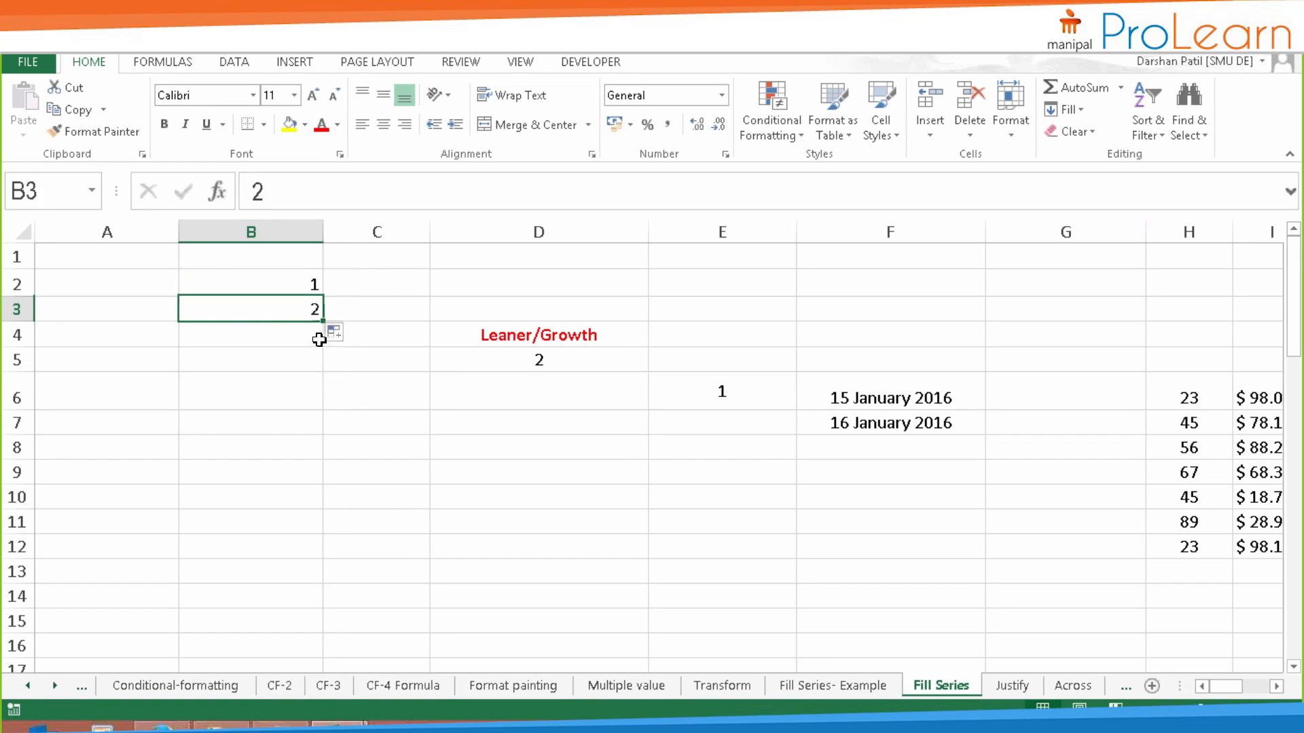
drag(323, 325, 324, 347)
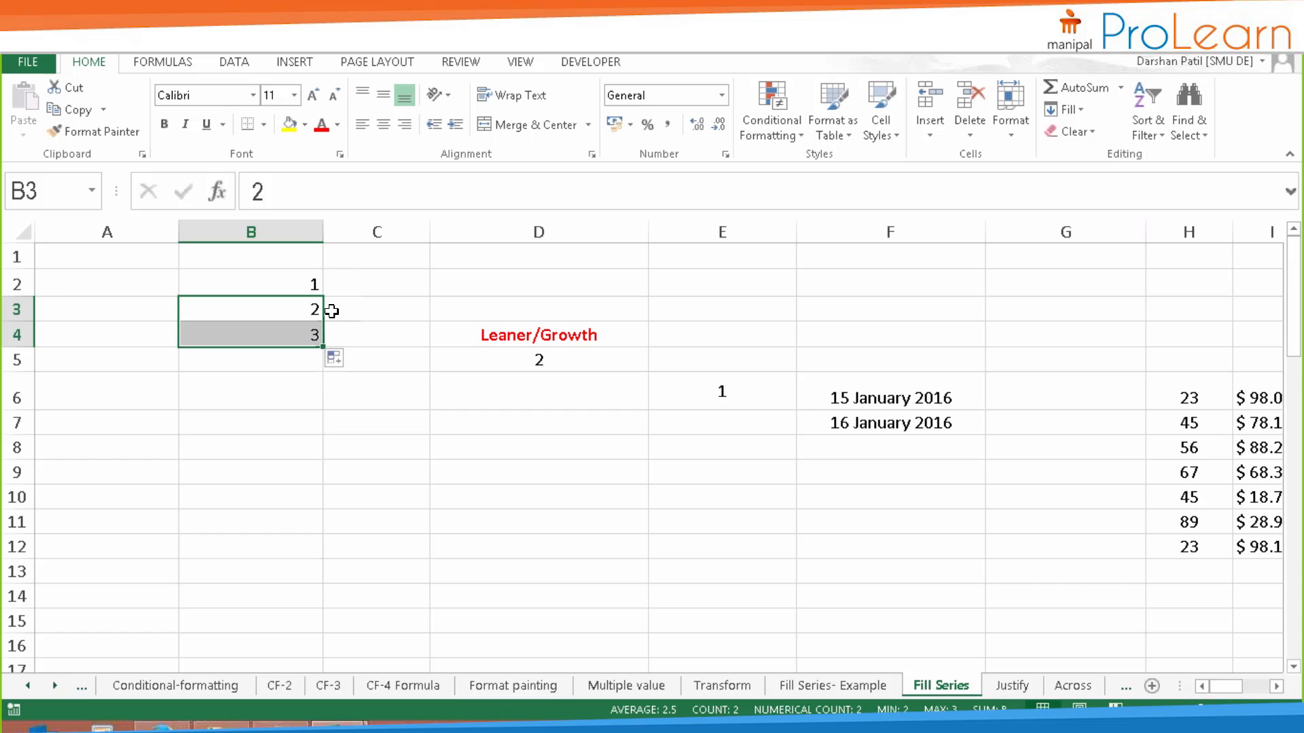
- Copy the repeating values of B3:B4 down to B9, and undo the fill
drag(324, 344, 319, 496)
key(ctrl+z)
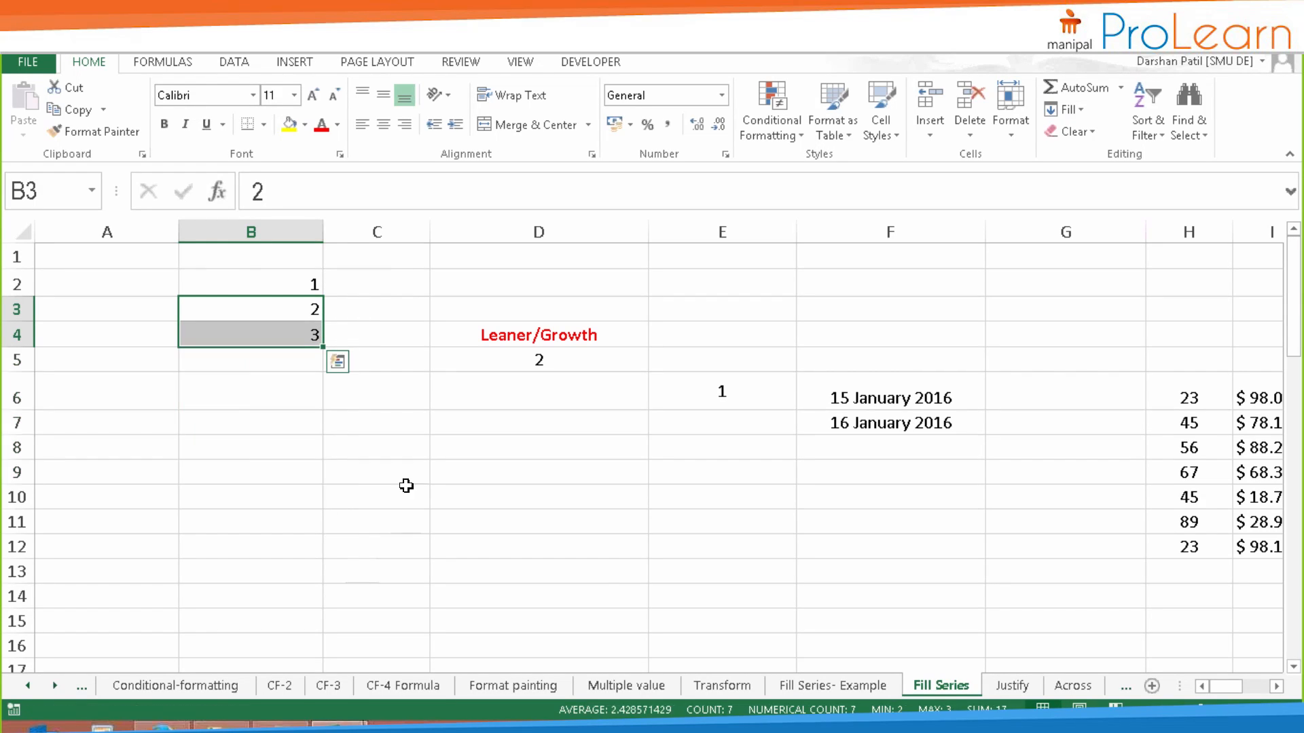
click(366, 401)
- Fill a series increasing by one from the 3 in cell B4 down to B11, and undo the fill
click(315, 335)
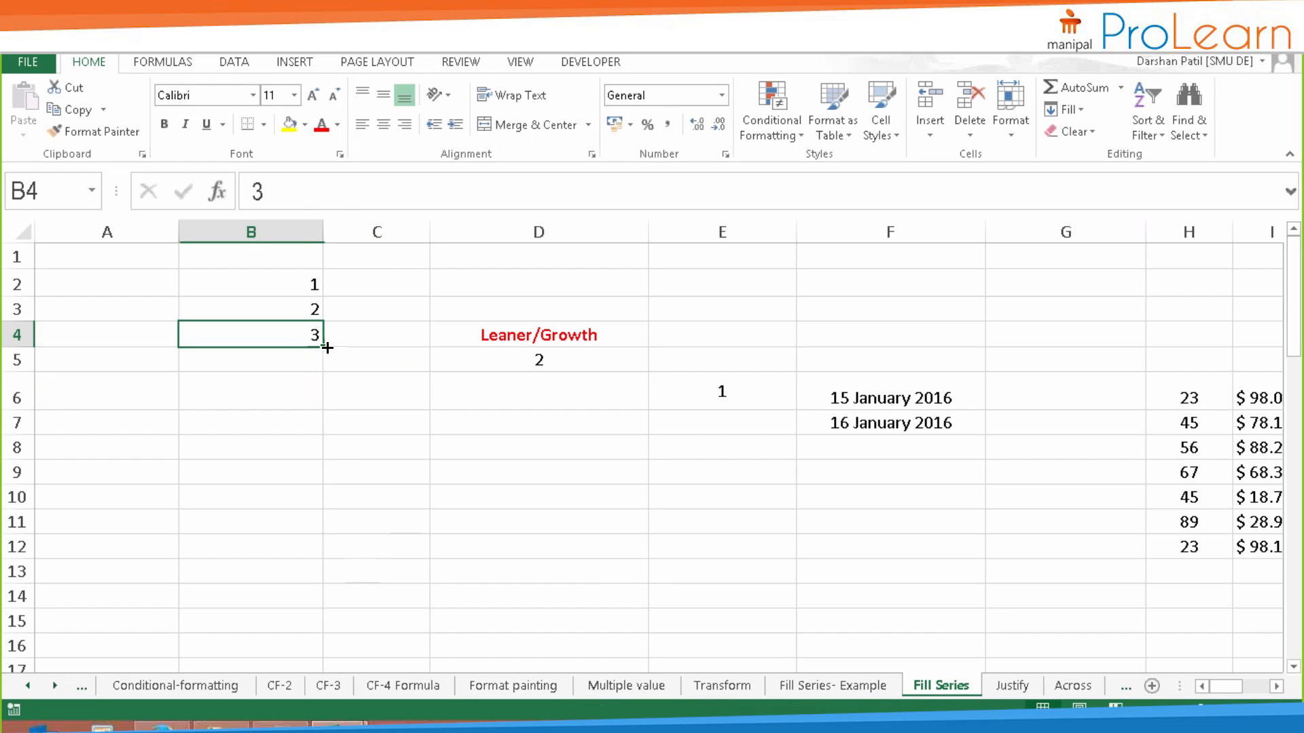
drag(320, 348, 346, 553)
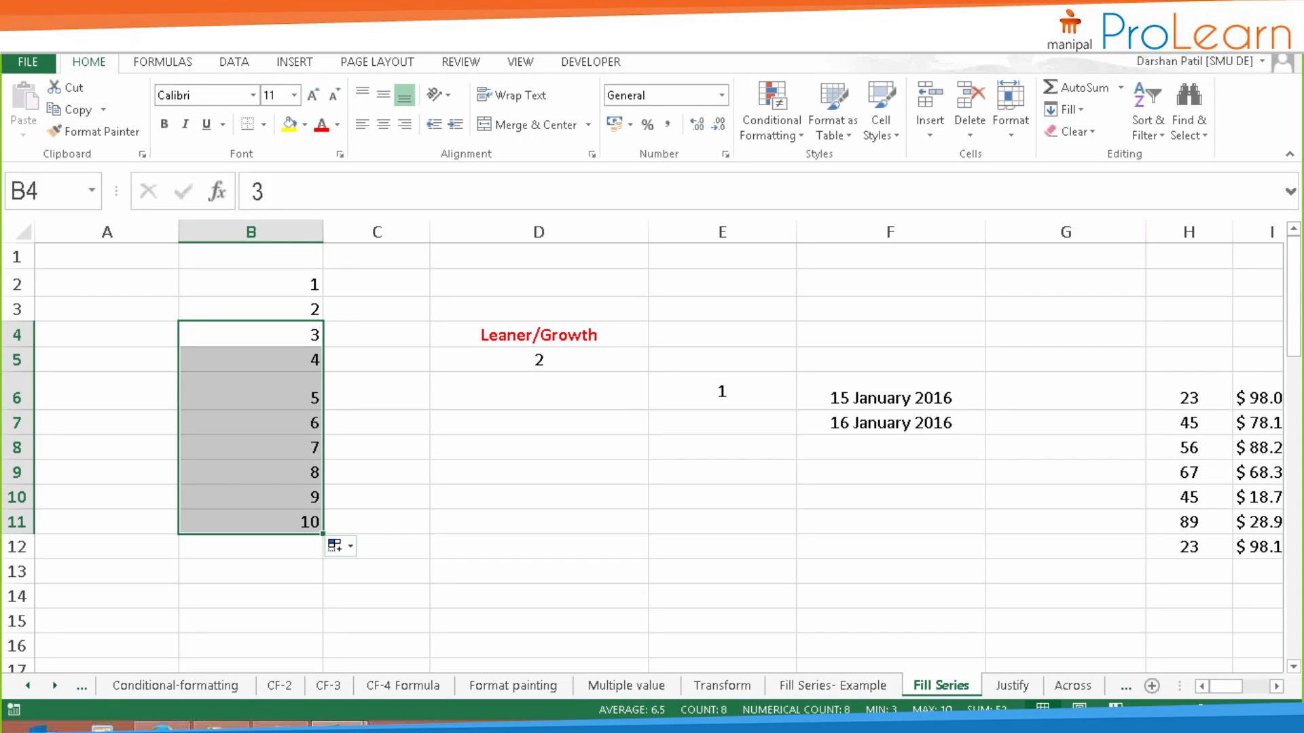
key(ctrl+z)
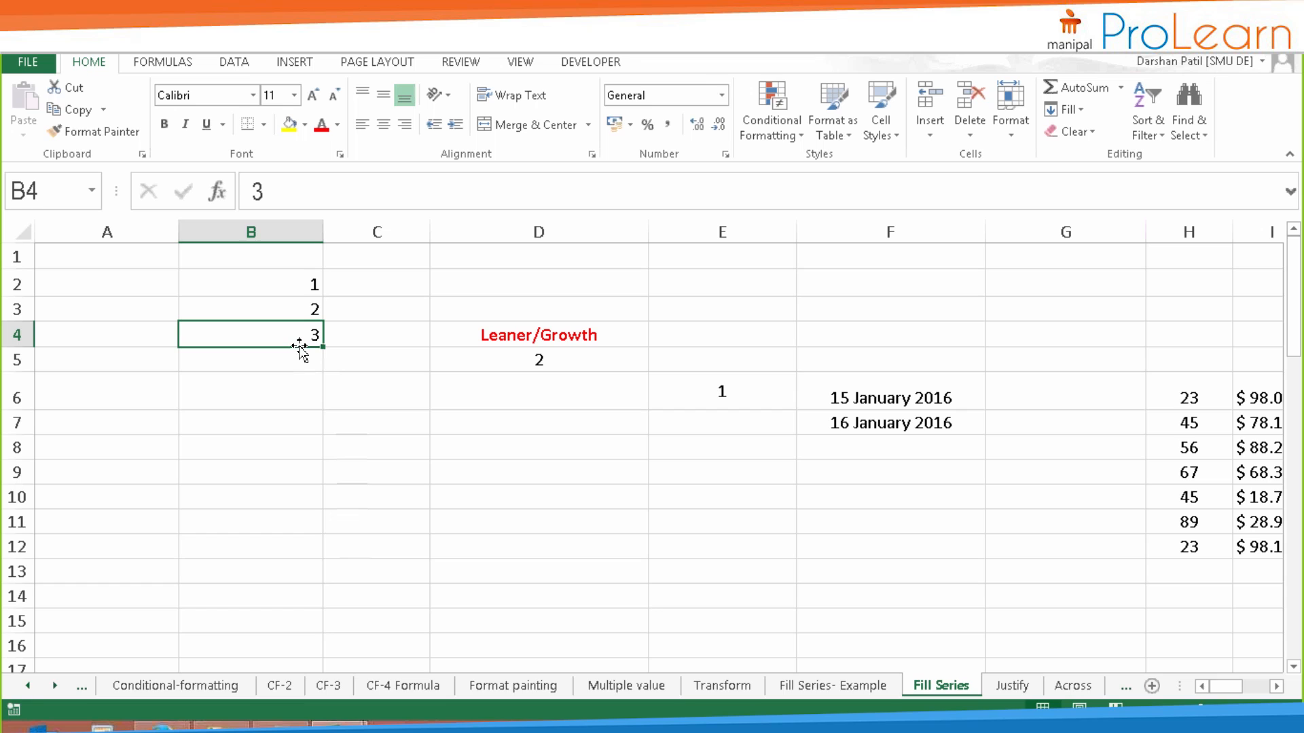
- Clear cells B4 and B3, and copy the 1 in cell B2 unchanged down to B10
key(Delete)
click(310, 312)
key(Delete)
click(312, 288)
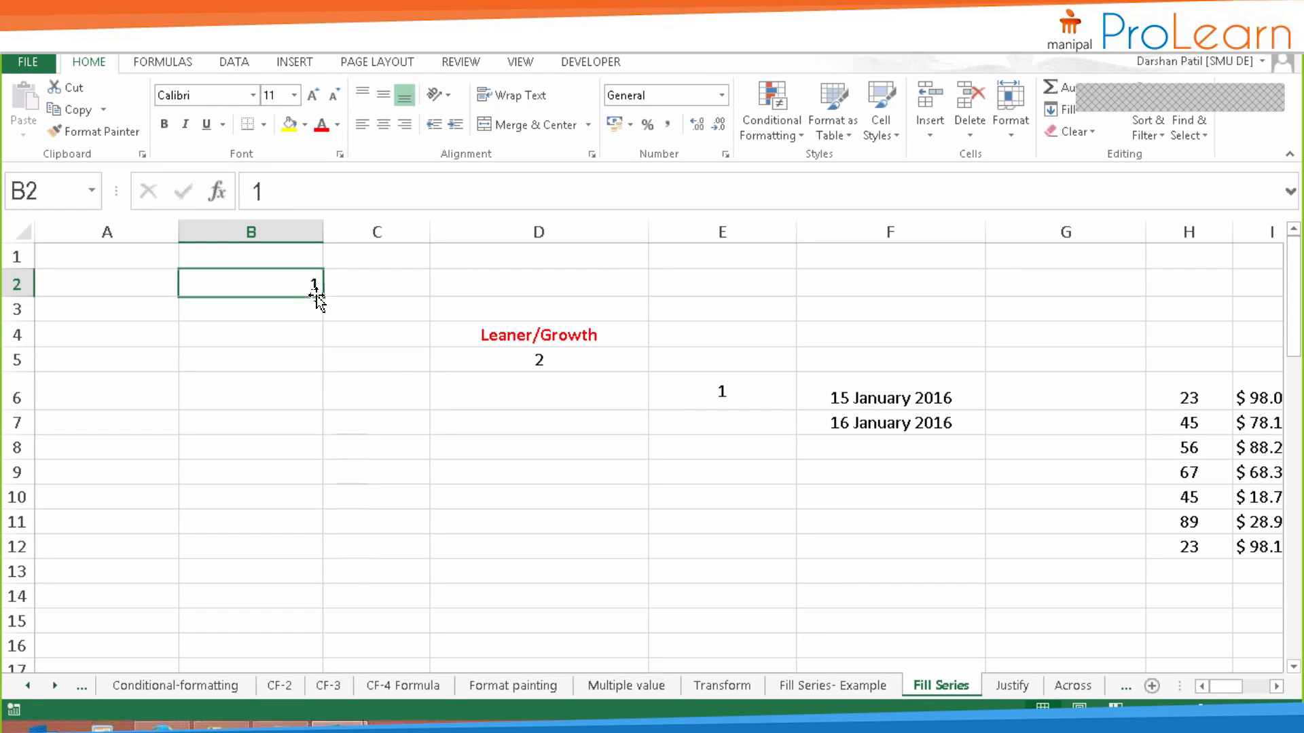
drag(321, 296, 323, 510)
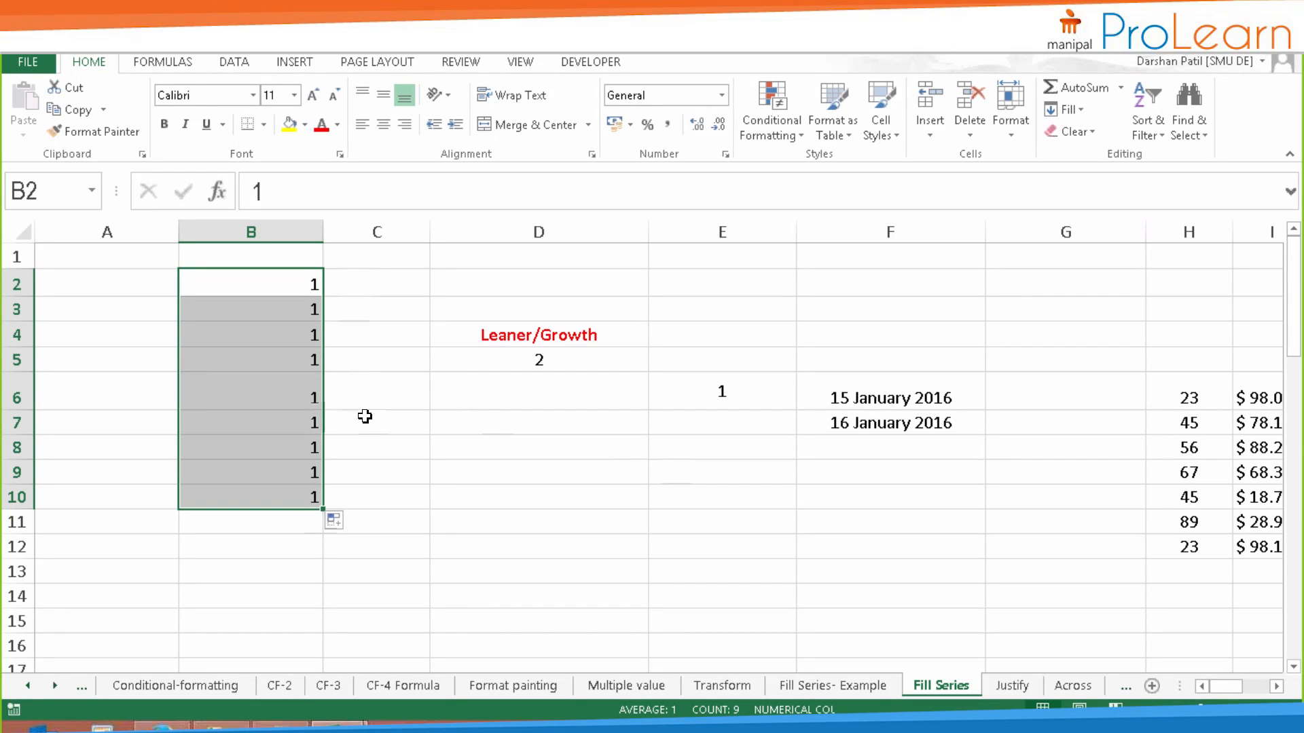
- Enter 1 in cell C2 and fill it down to C10 as a series increasing by one
click(368, 285)
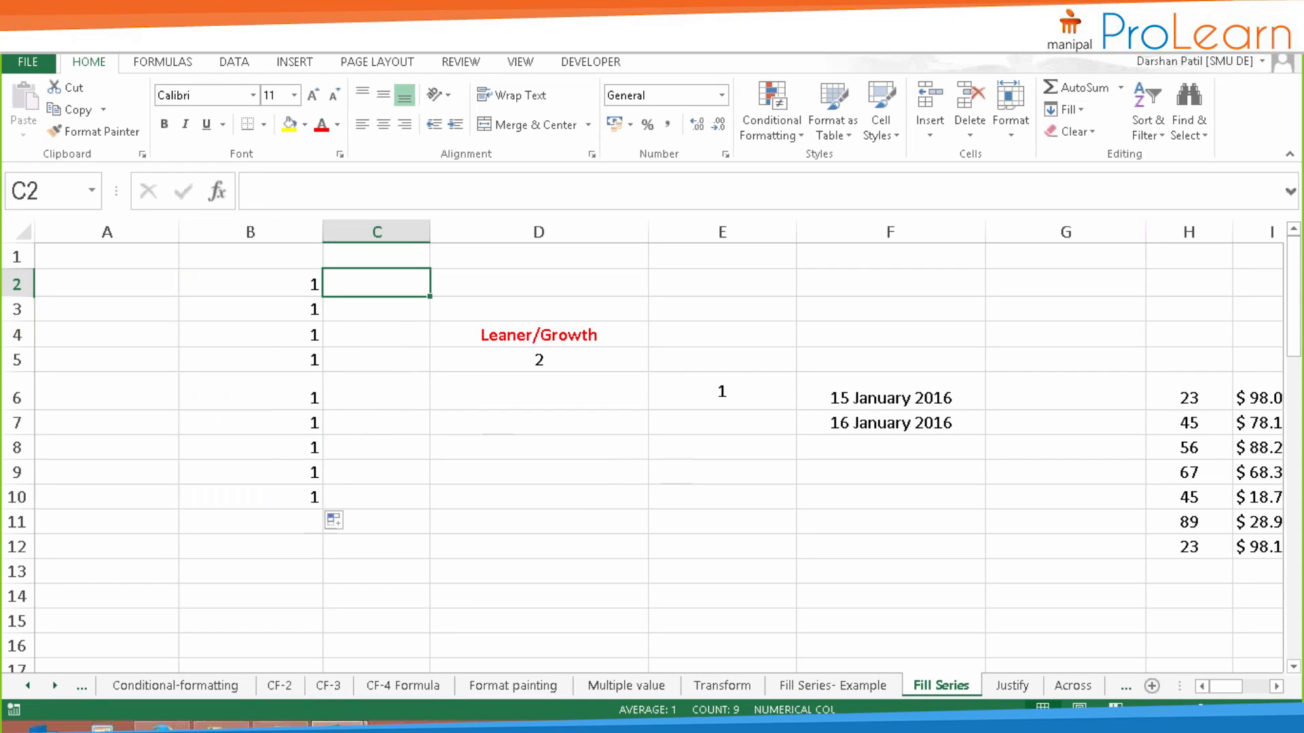
text(1)
key(ctrl+Return)
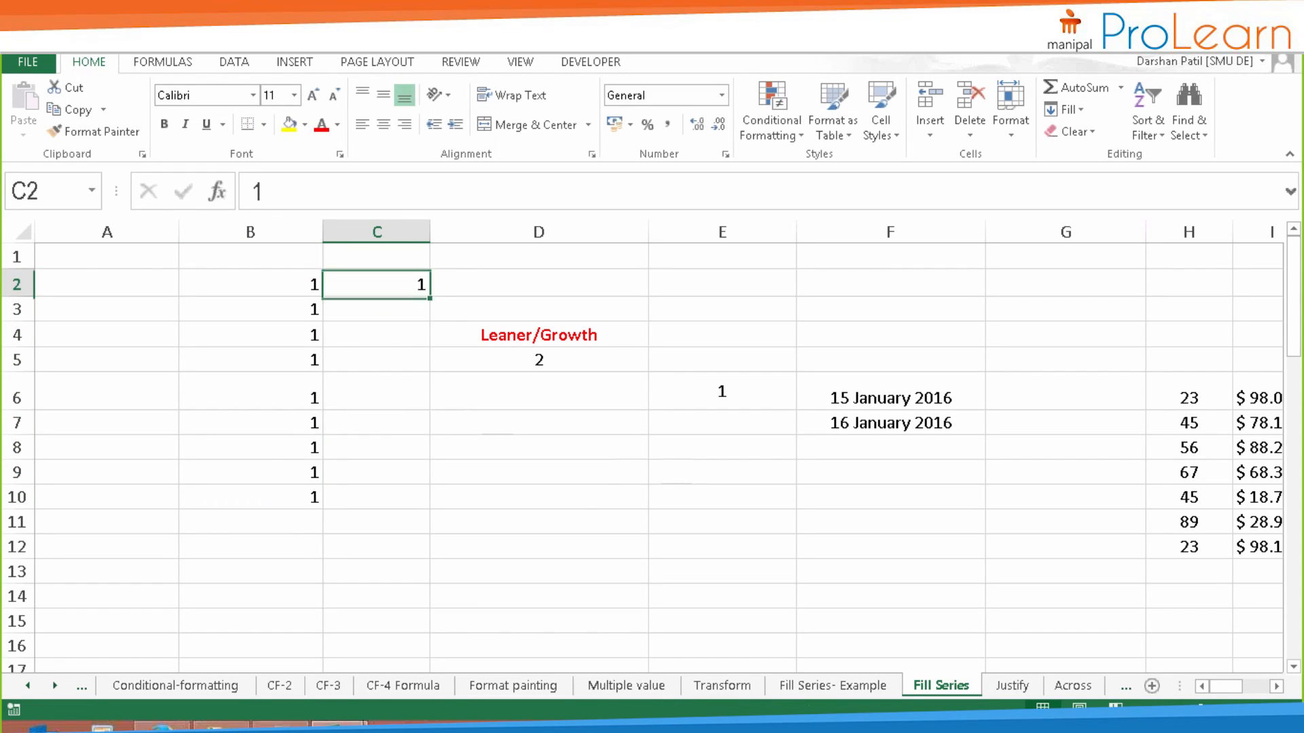
drag(429, 297, 417, 509)
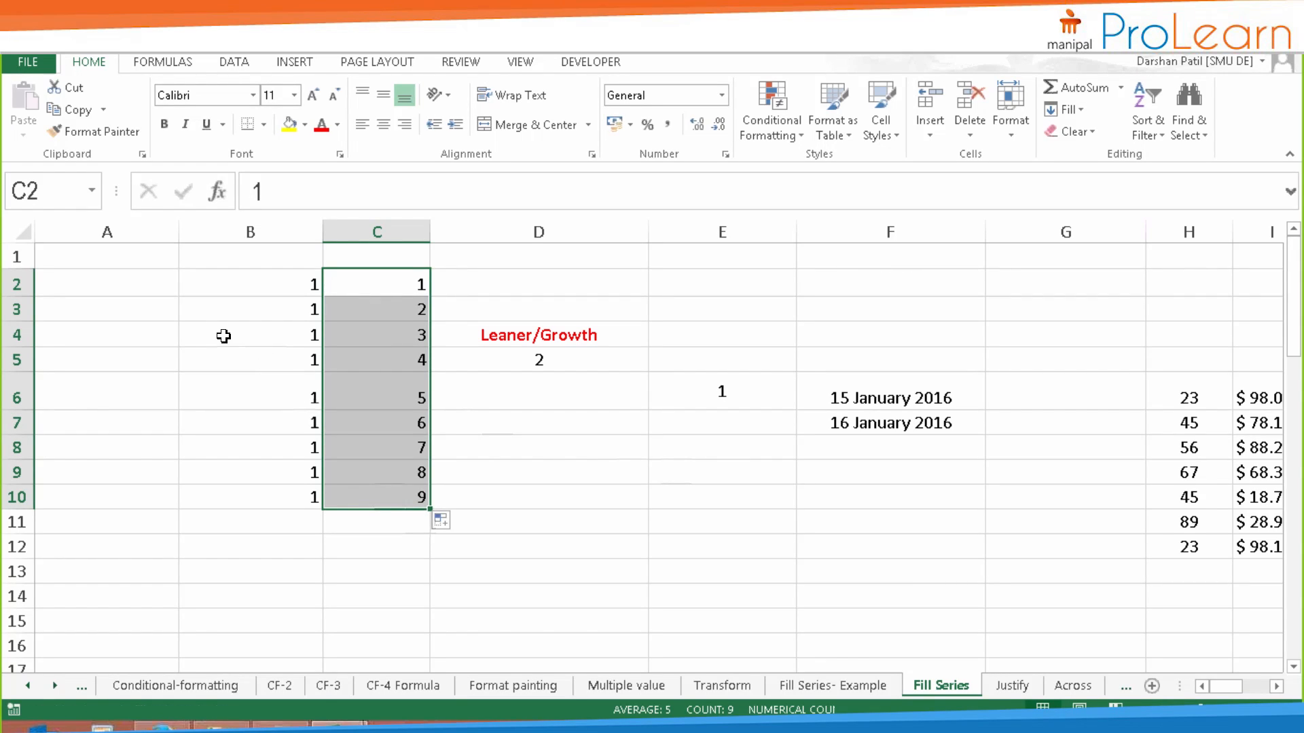
- Clear the copied values from cells B2:B10
drag(259, 282, 259, 490)
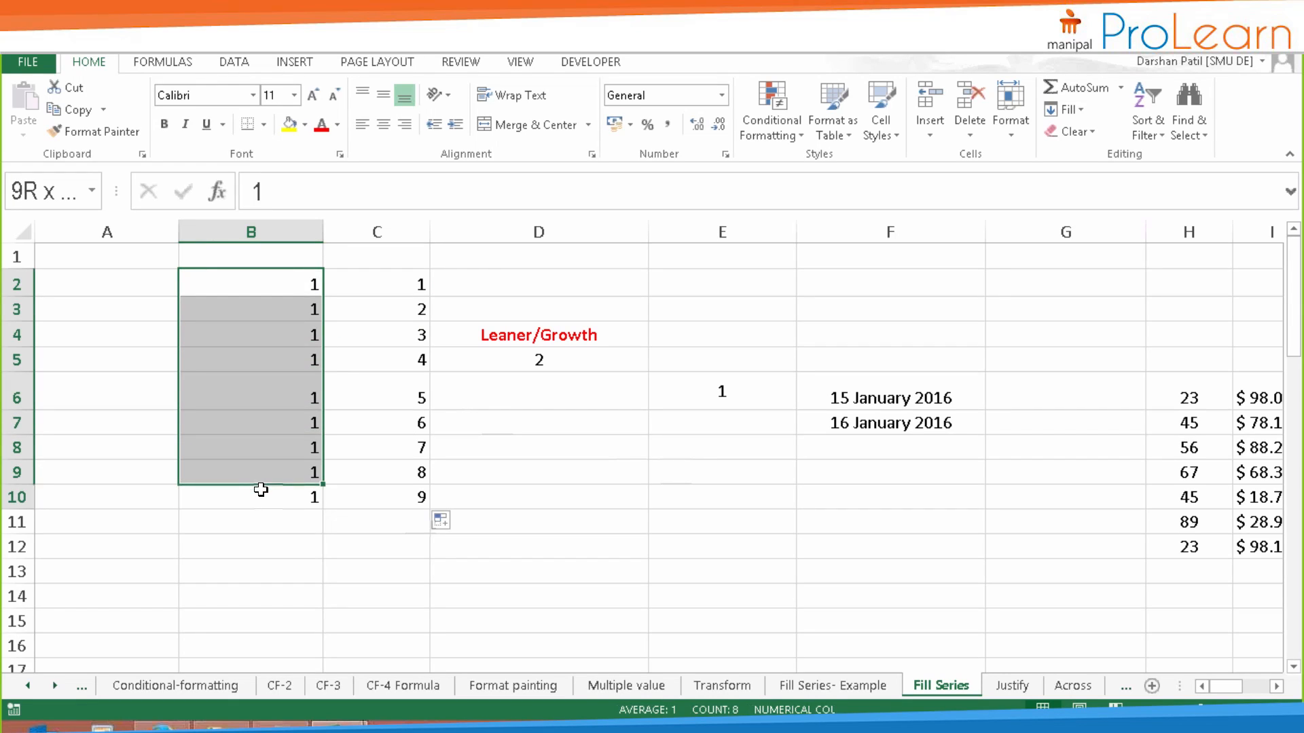
key(Delete)
click(376, 288)
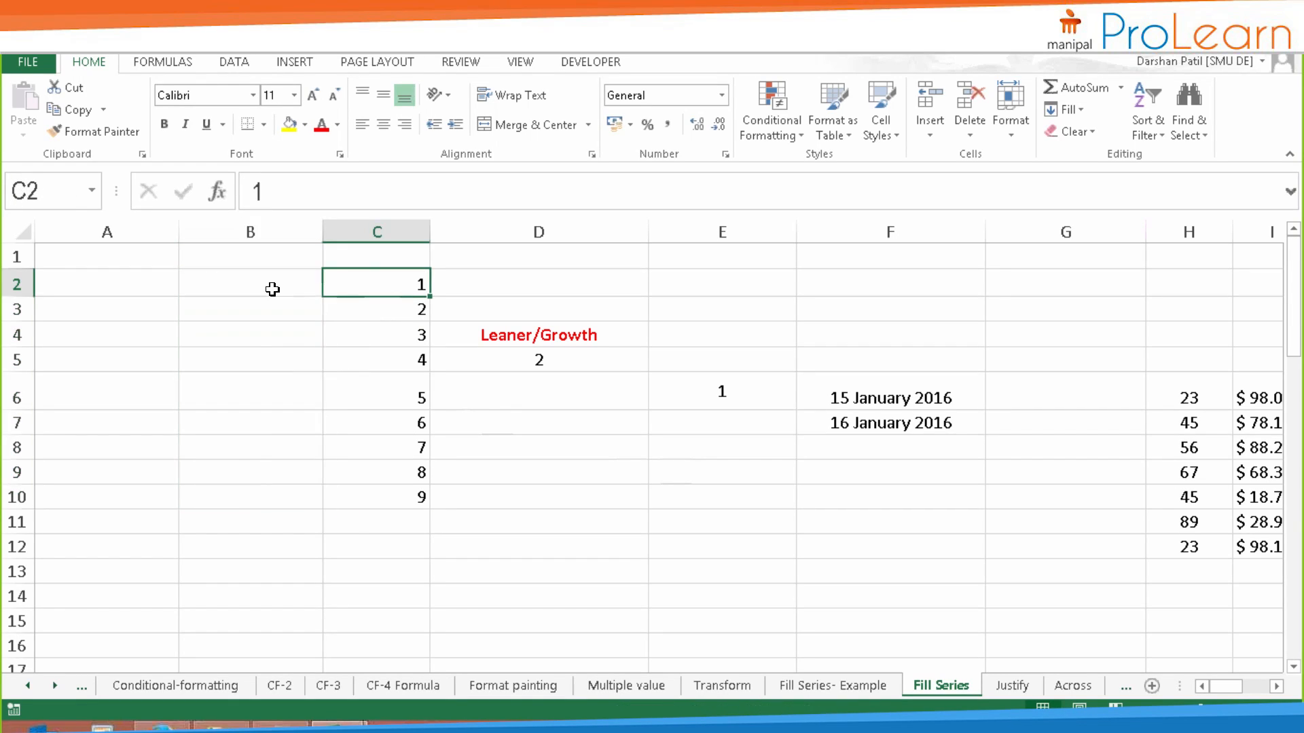
- Enter 1 in cell B2 and 2 in cell B3, and replace the value in B3 with 5
click(270, 288)
text(1)
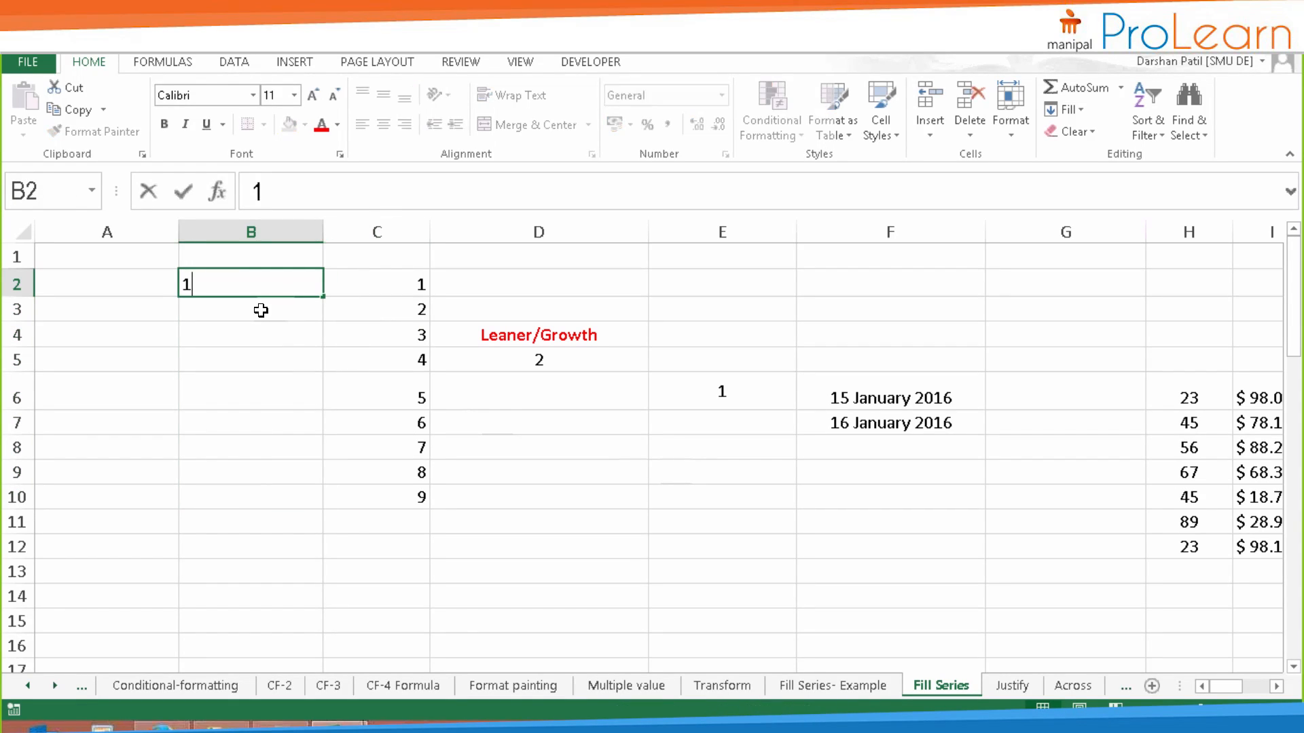
key(Return)
text(2)
key(Return)
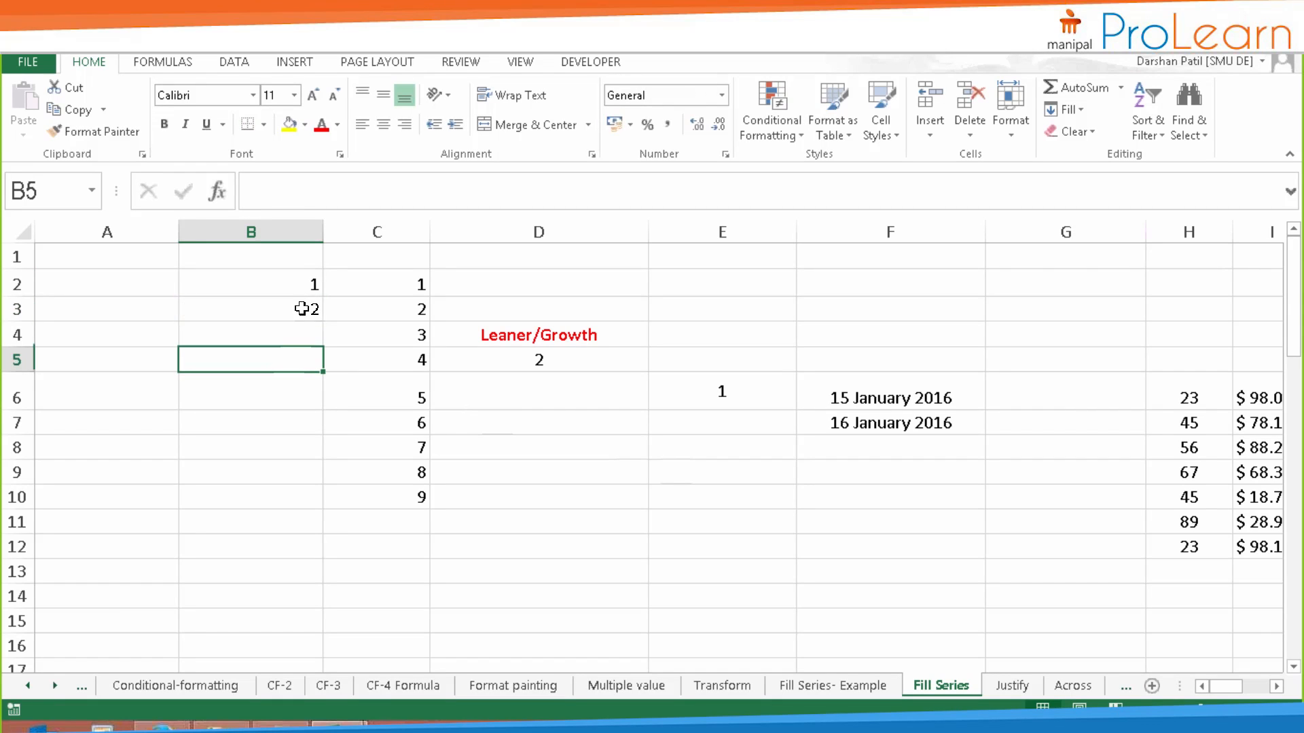
click(303, 307)
text(5)
click(315, 357)
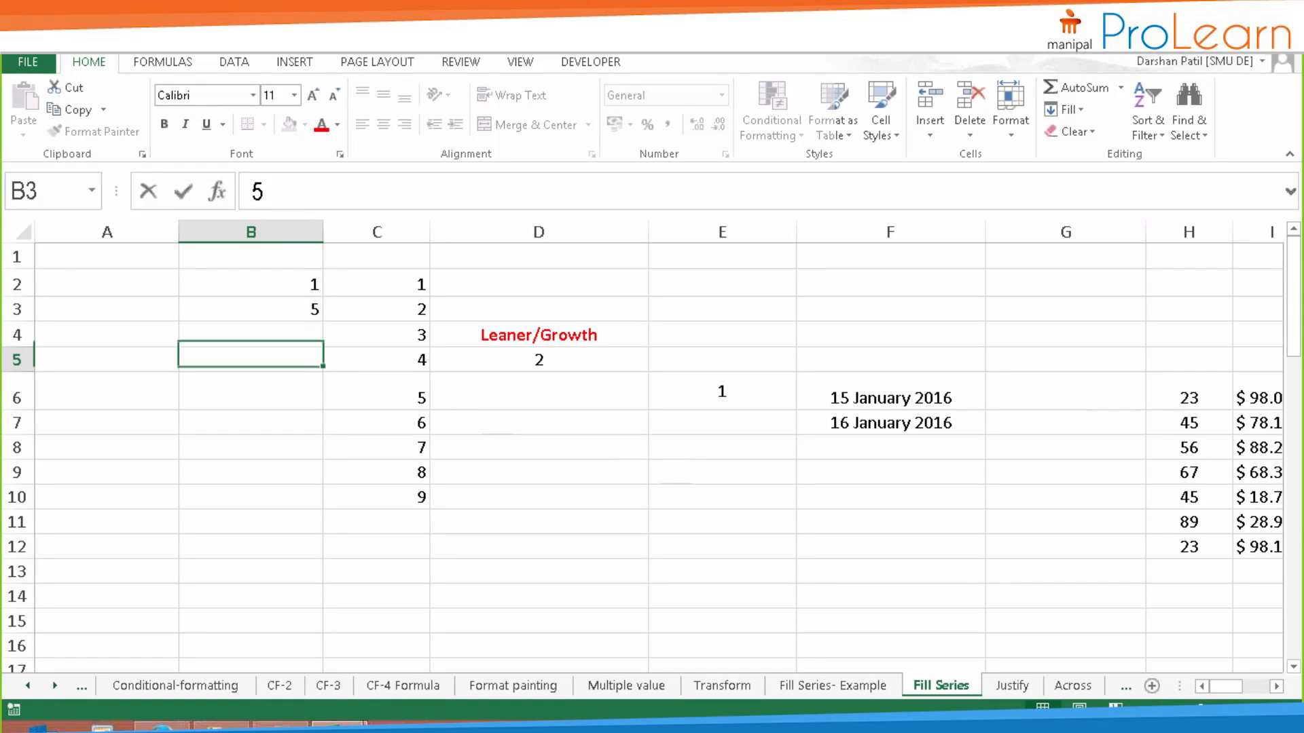
drag(290, 279, 311, 307)
click(307, 288)
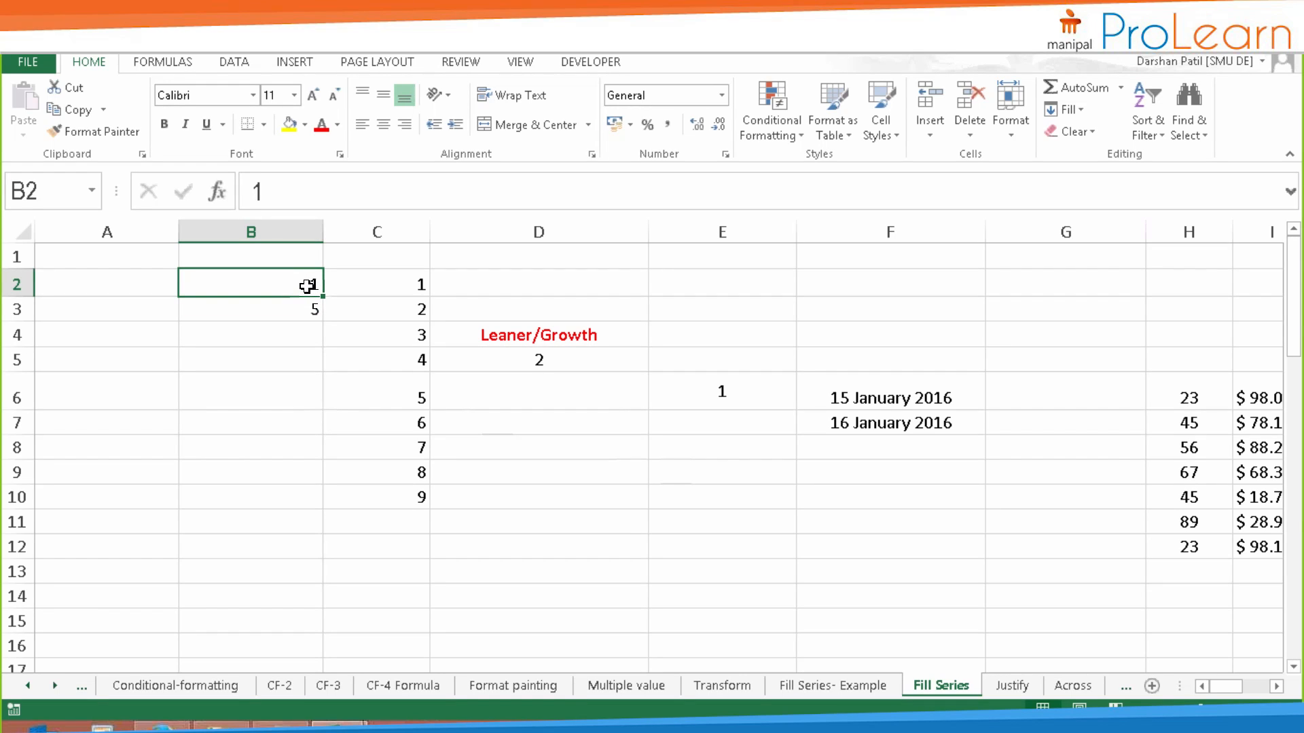
click(299, 303)
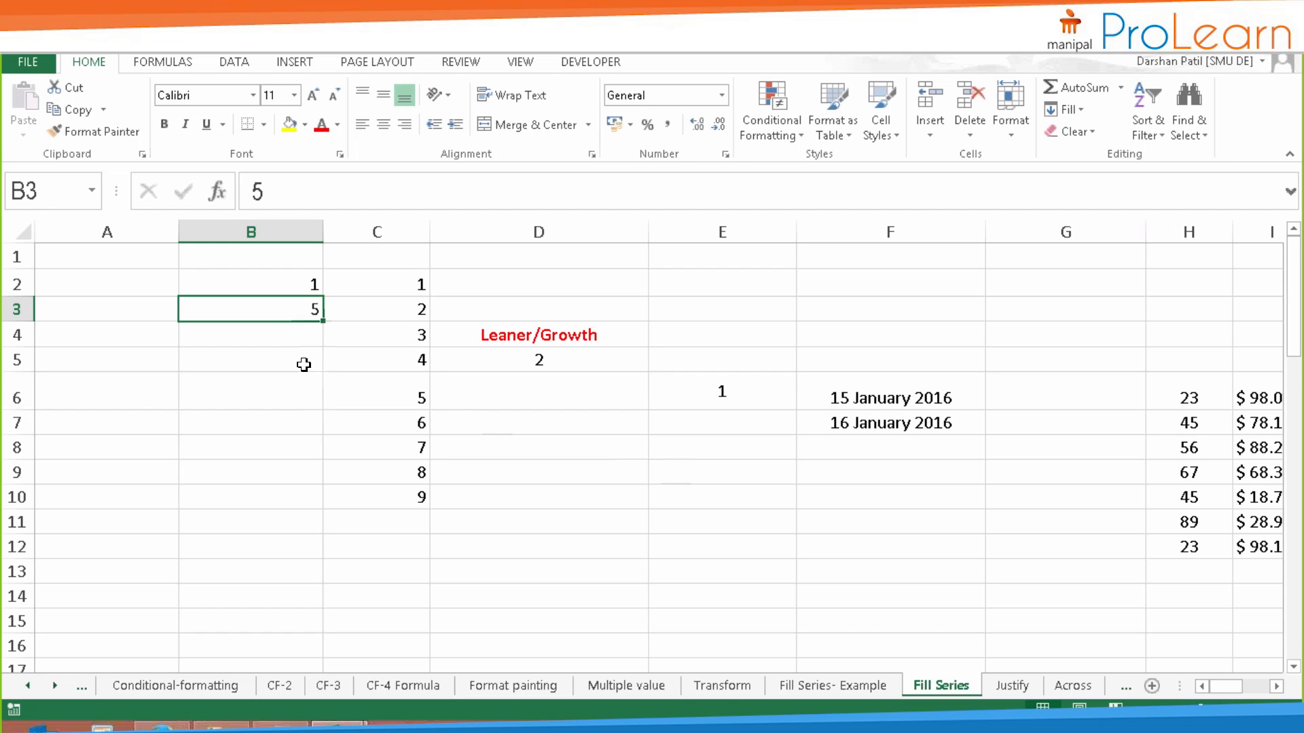
click(303, 285)
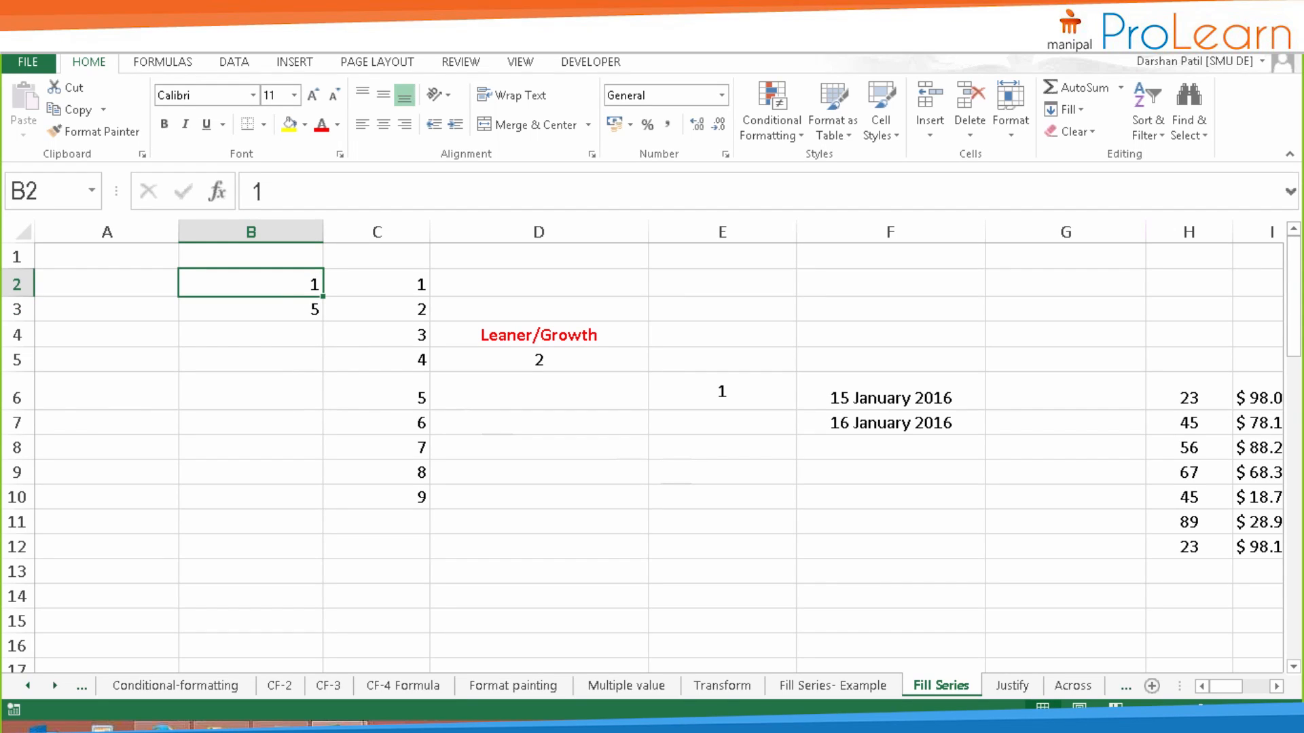
click(310, 309)
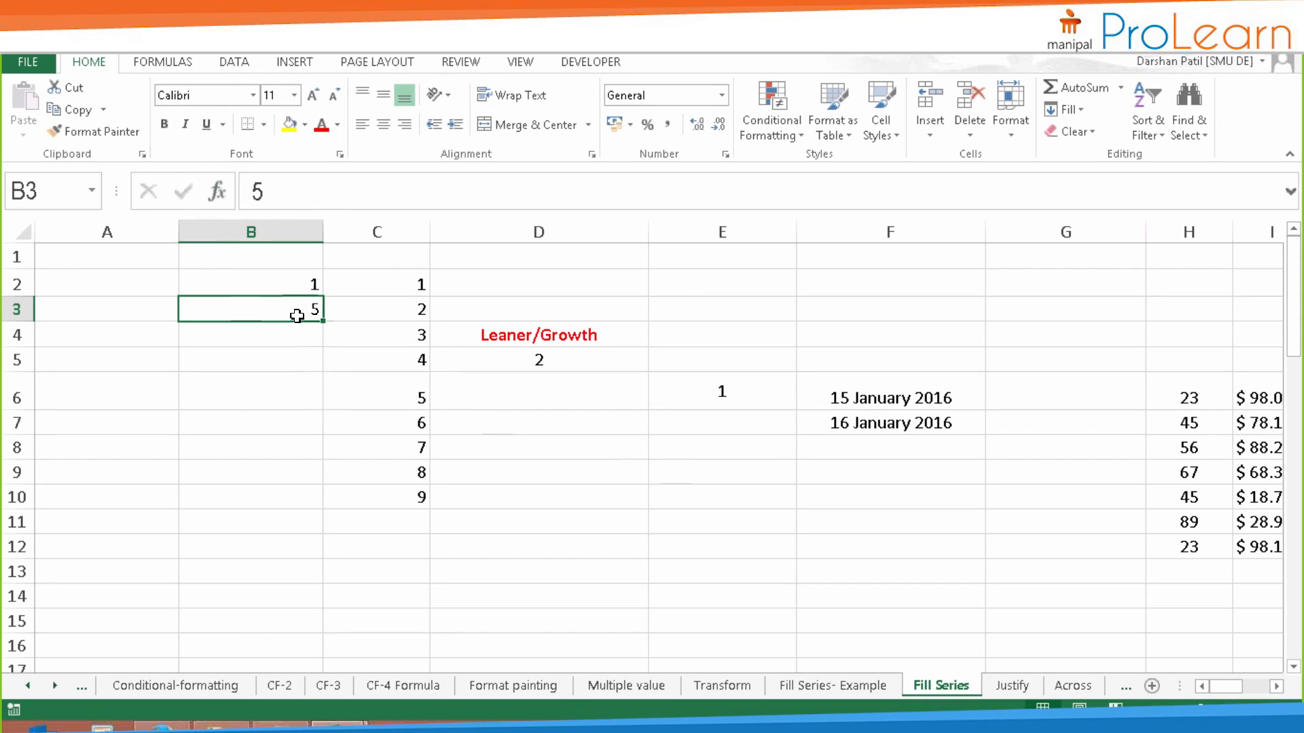
click(297, 336)
- Extend the pattern of the starting values 1 and 5 in B2:B3 down to B12, and undo the fill
drag(299, 280, 293, 310)
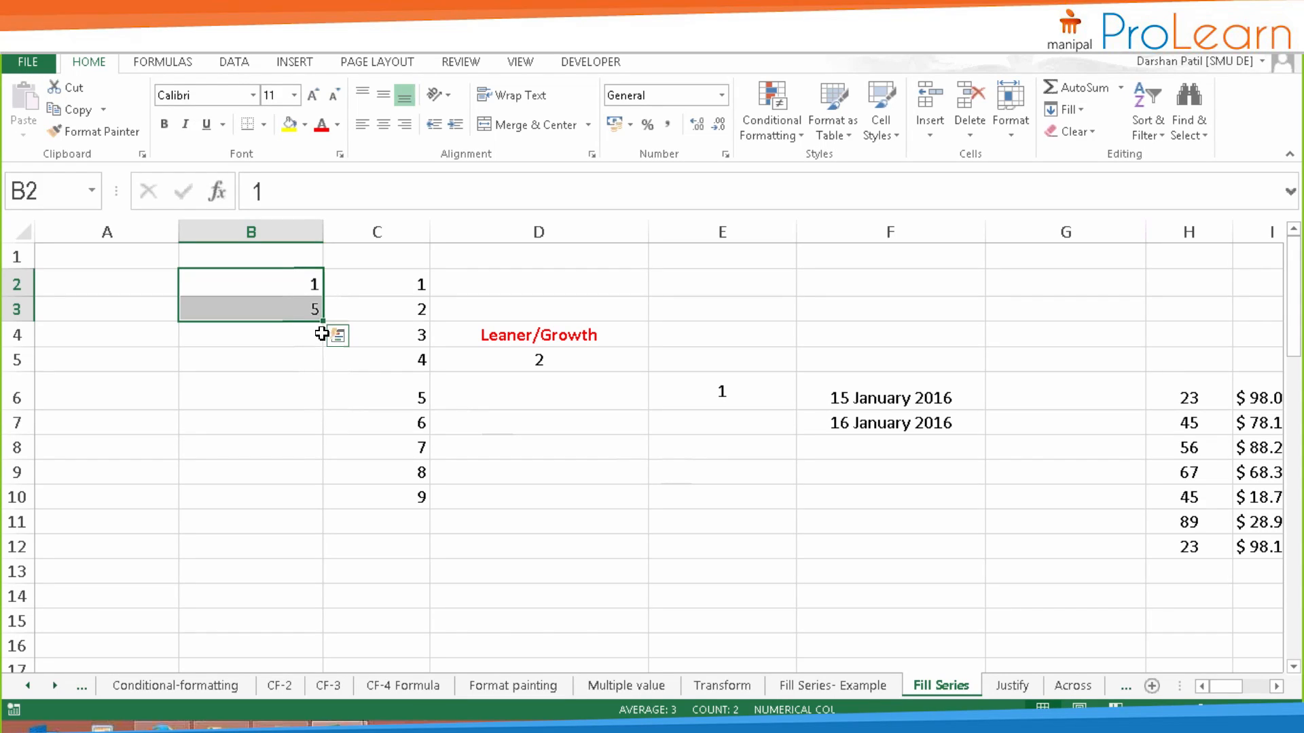
drag(321, 324, 318, 556)
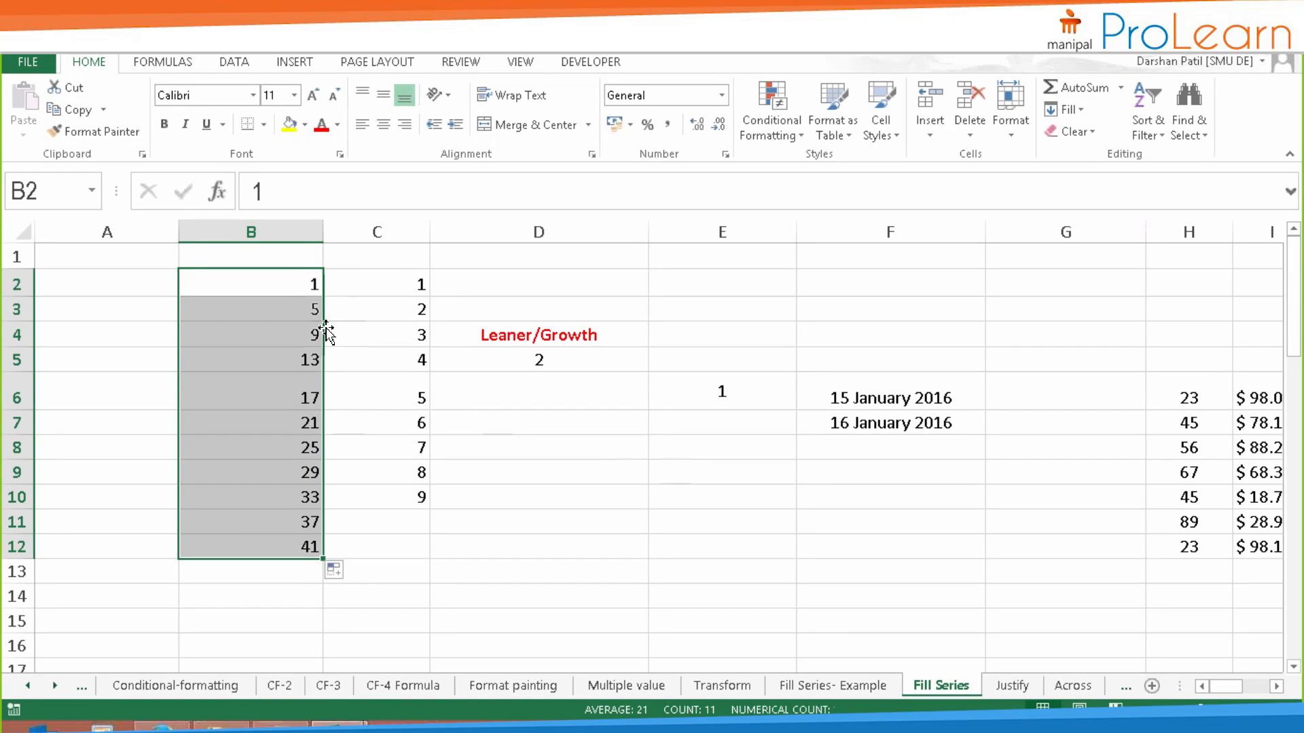
click(304, 359)
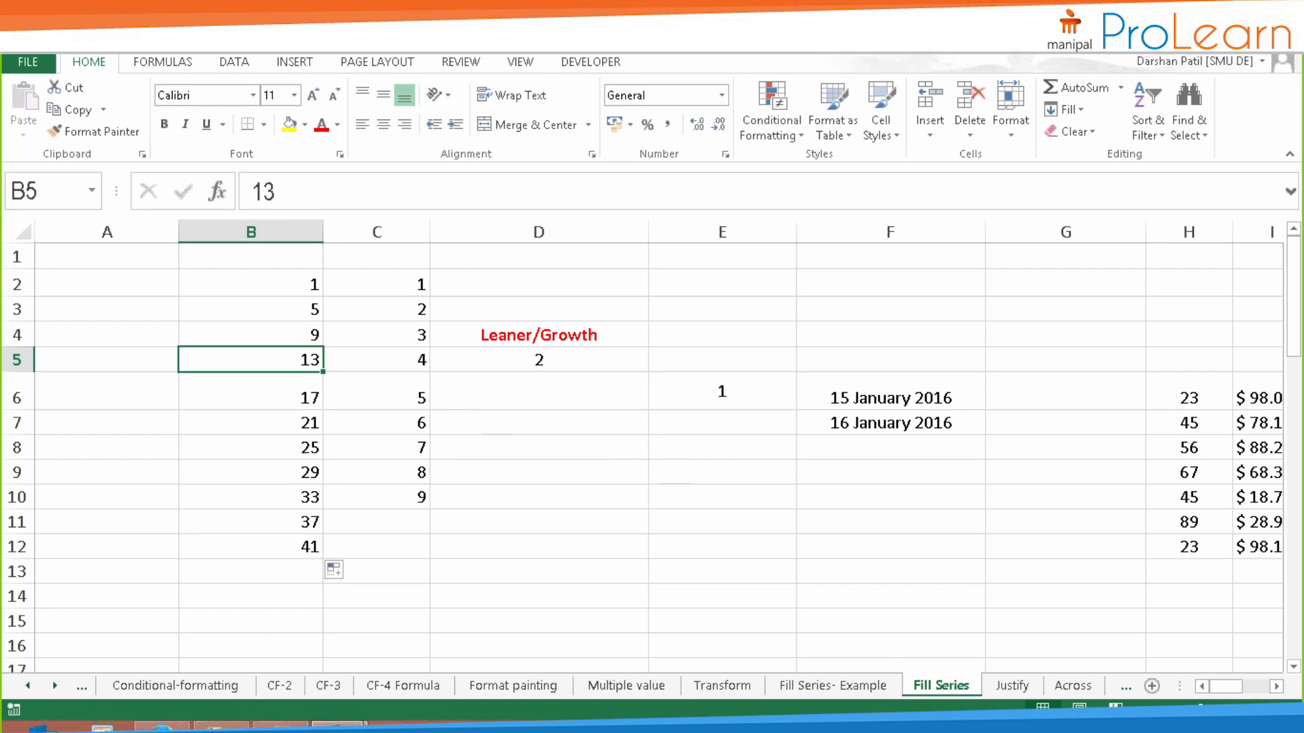
key(ctrl+z)
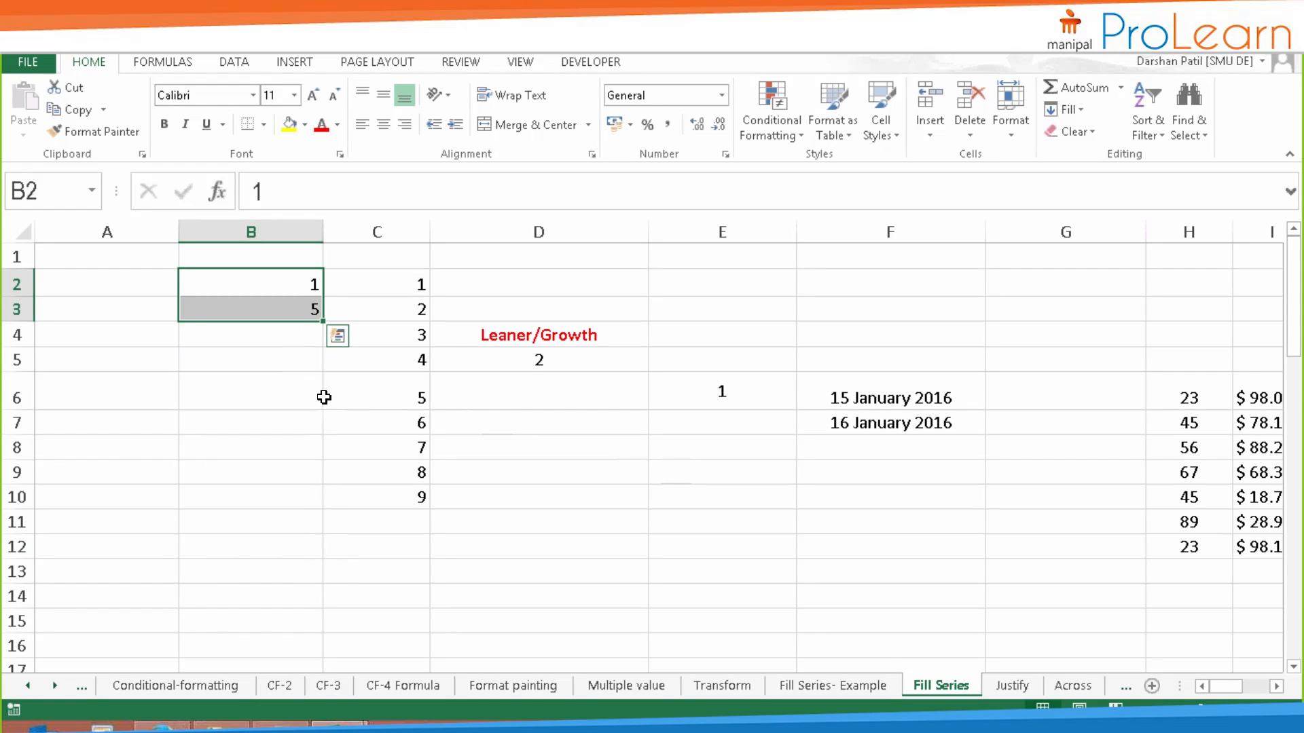
- Set cell B2 to 5 and cell B3 to 10 as new starting values
click(306, 283)
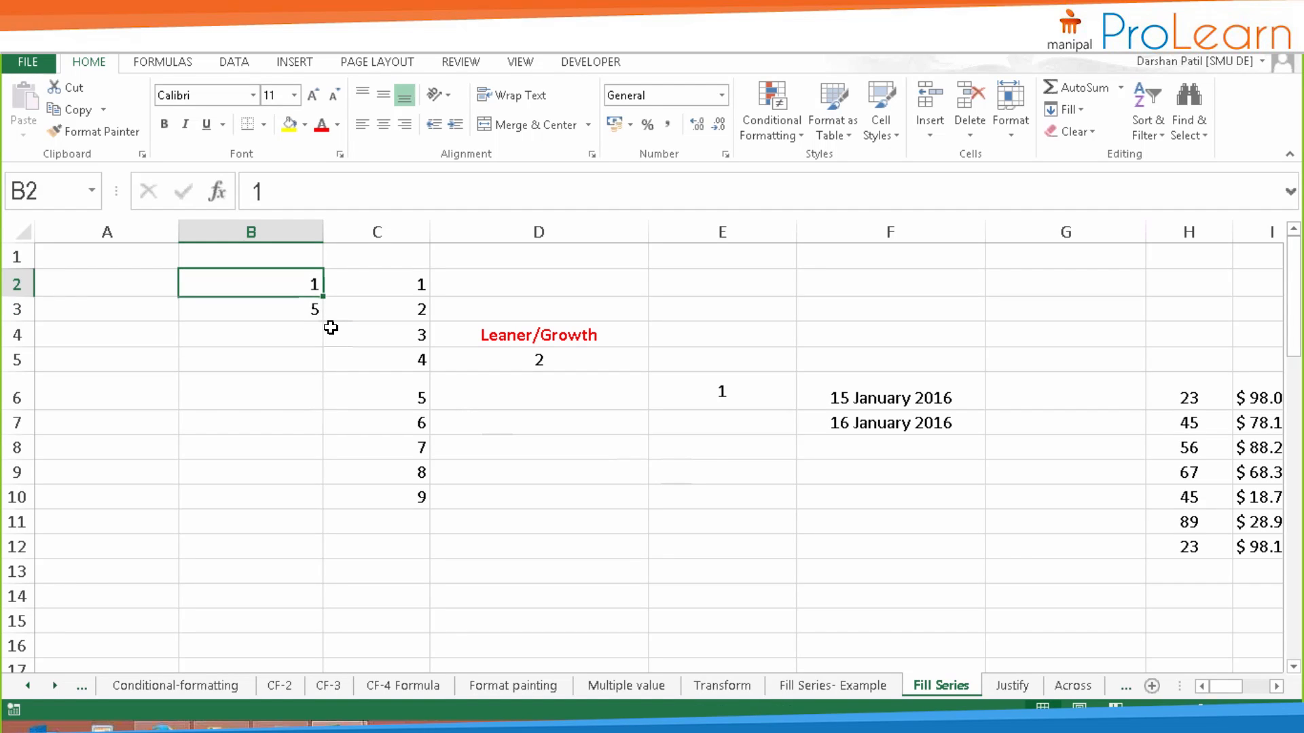
text(5)
key(Return)
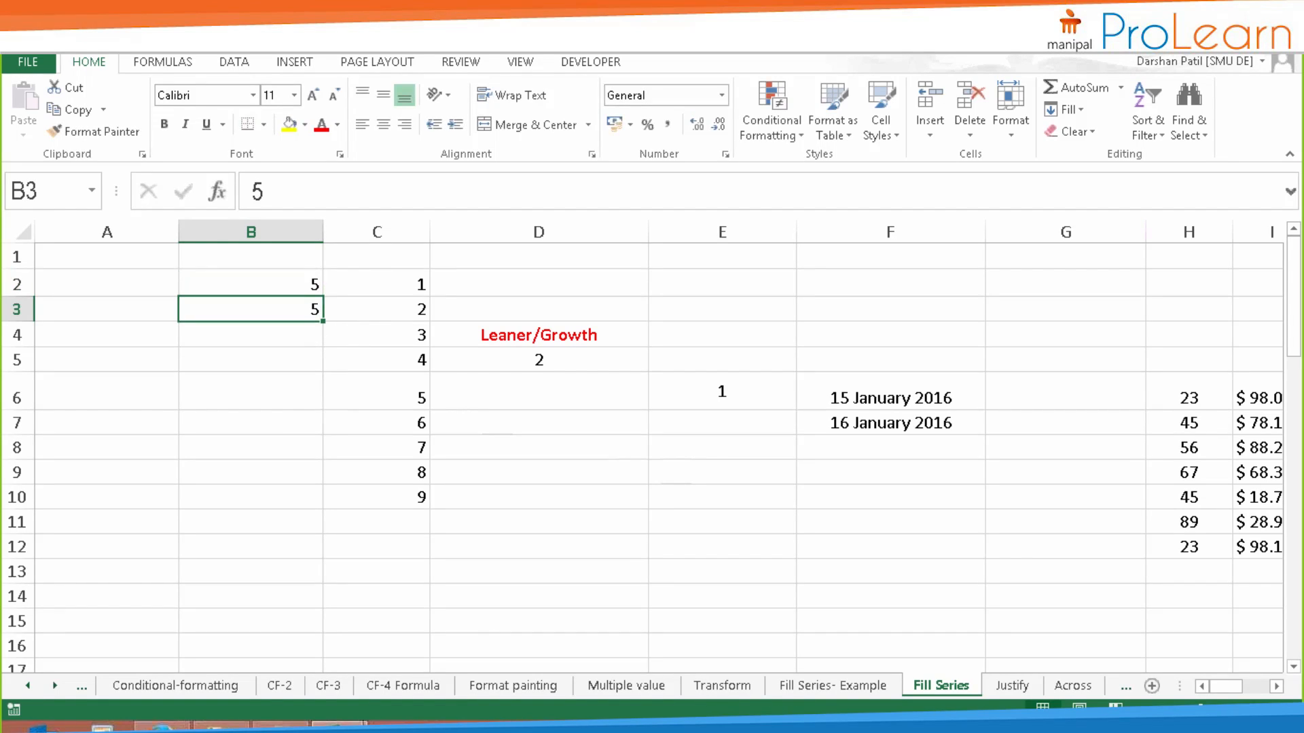
text(10)
click(256, 469)
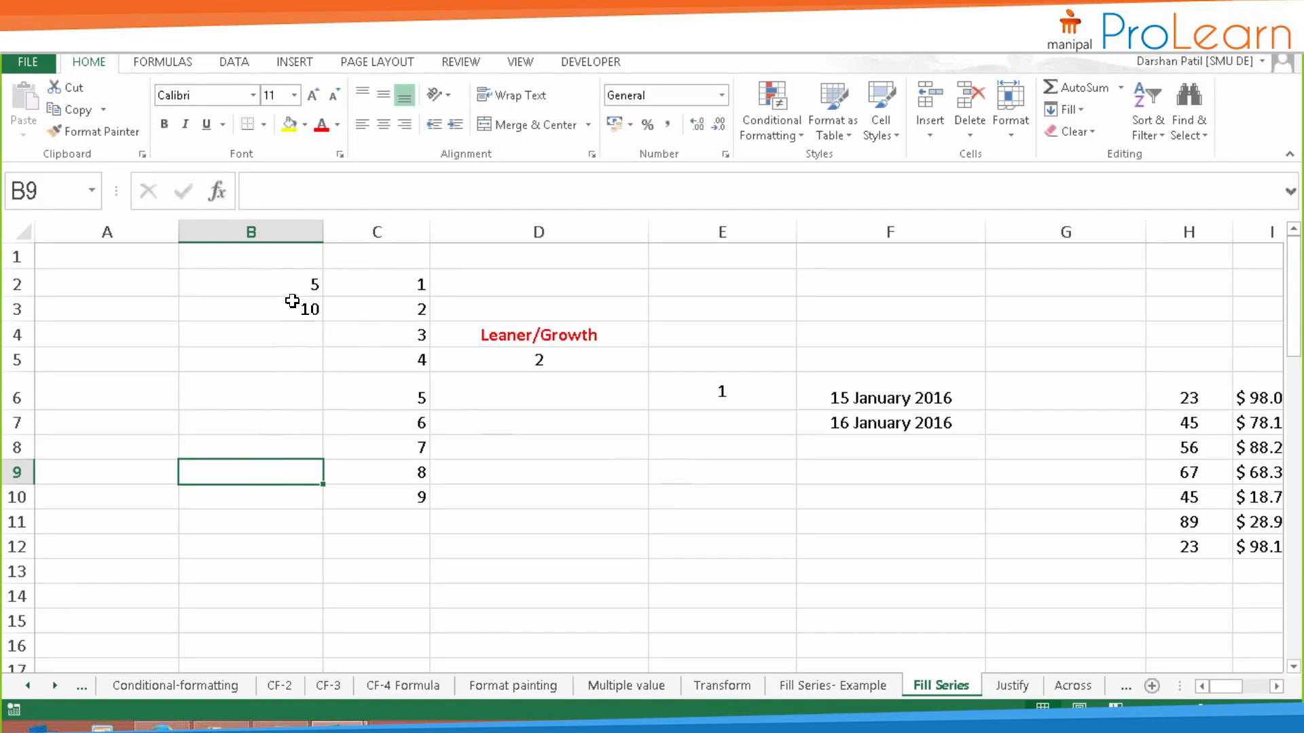
- Extend the pattern of the starting values in B2:B3 down to B13, and undo the fill
click(292, 284)
drag(291, 292, 323, 583)
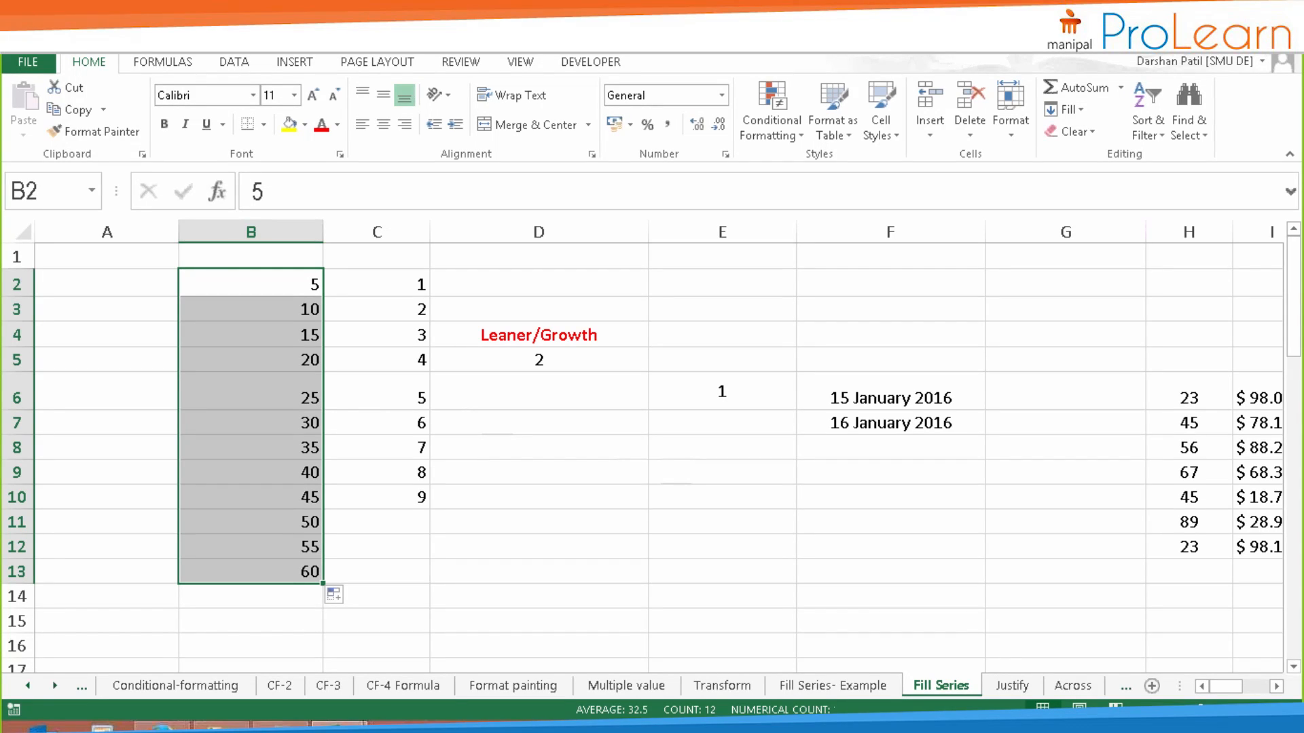
key(ctrl+z)
- Clear the two starting values from cells B2:B3
click(299, 284)
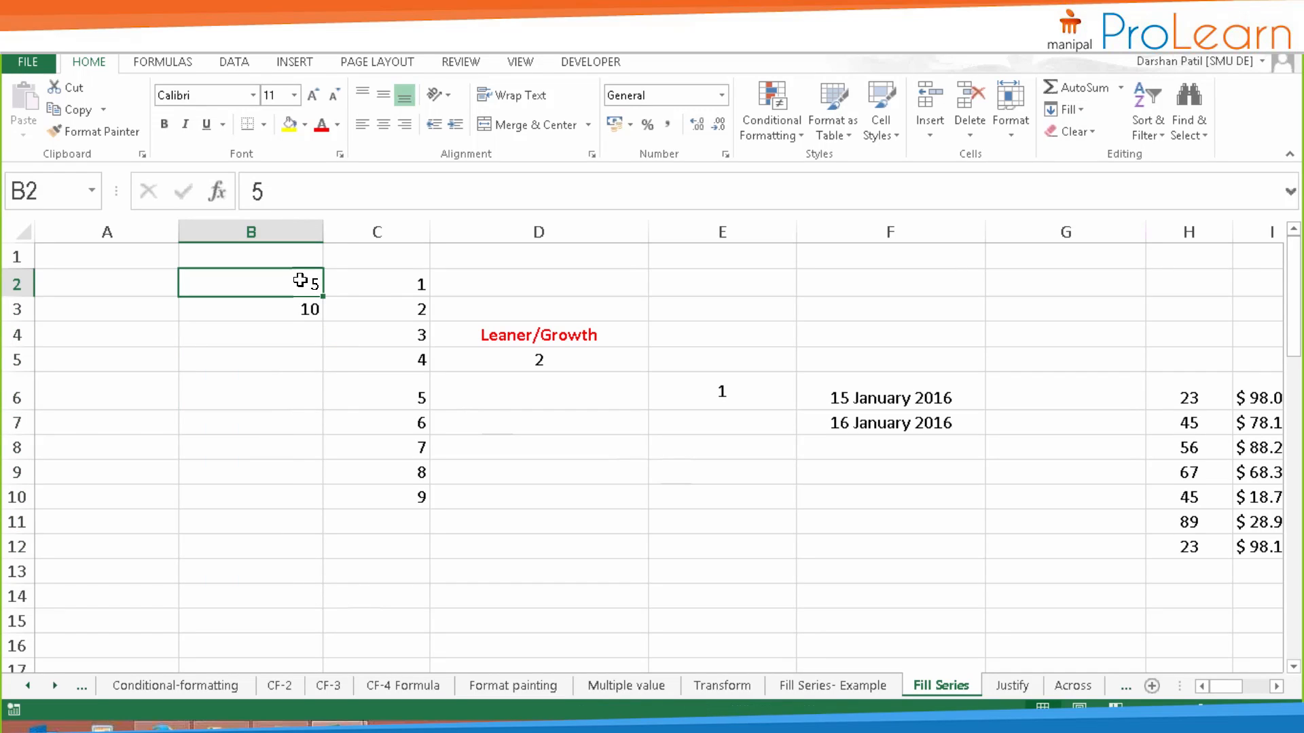
drag(299, 290, 299, 309)
key(Delete)
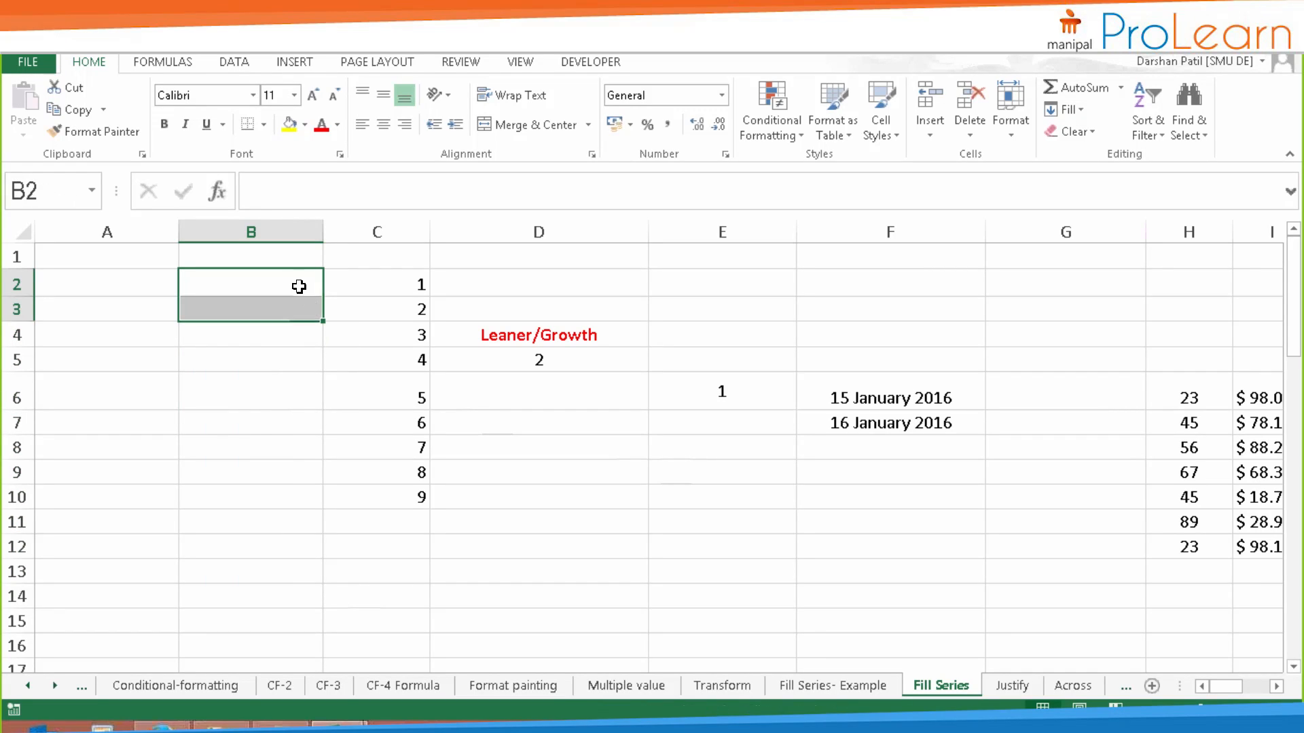
- Enter 10 in cell B2 and 20 in cell B3, and extend their pattern down to B13
click(300, 285)
text(10)
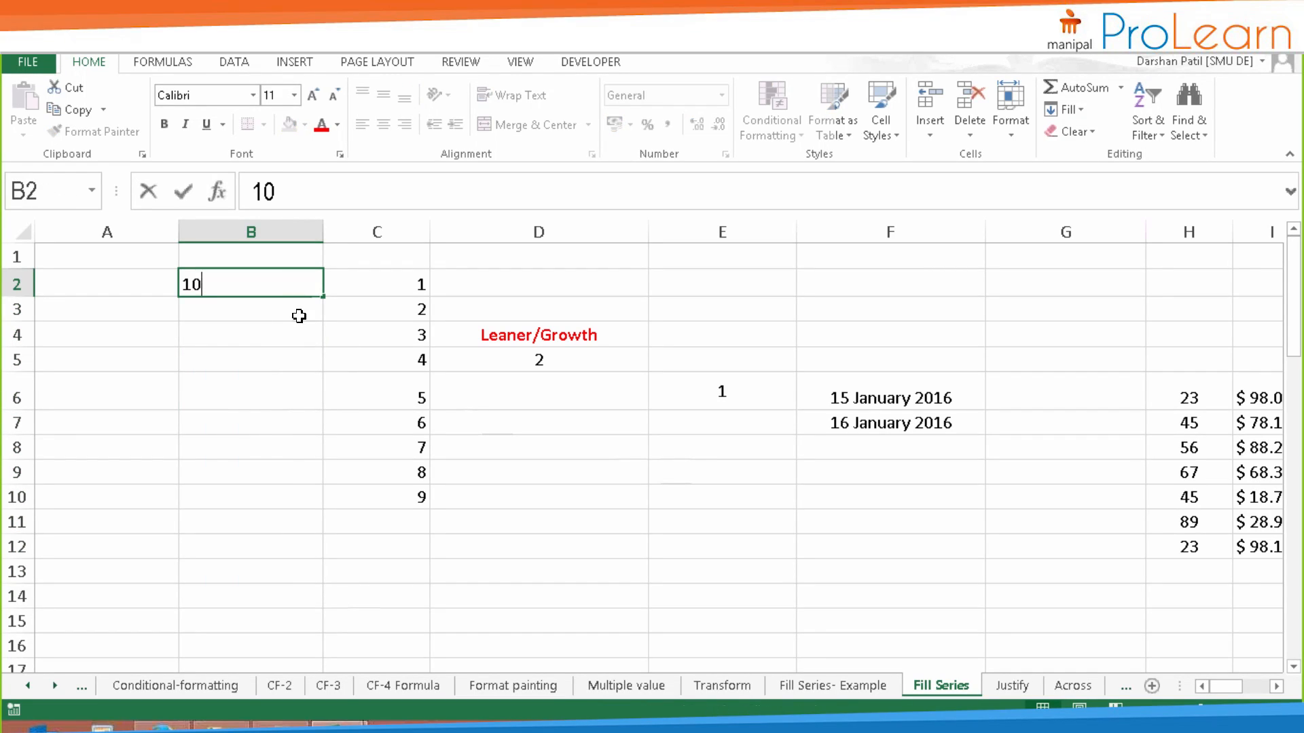
key(Return)
text(20)
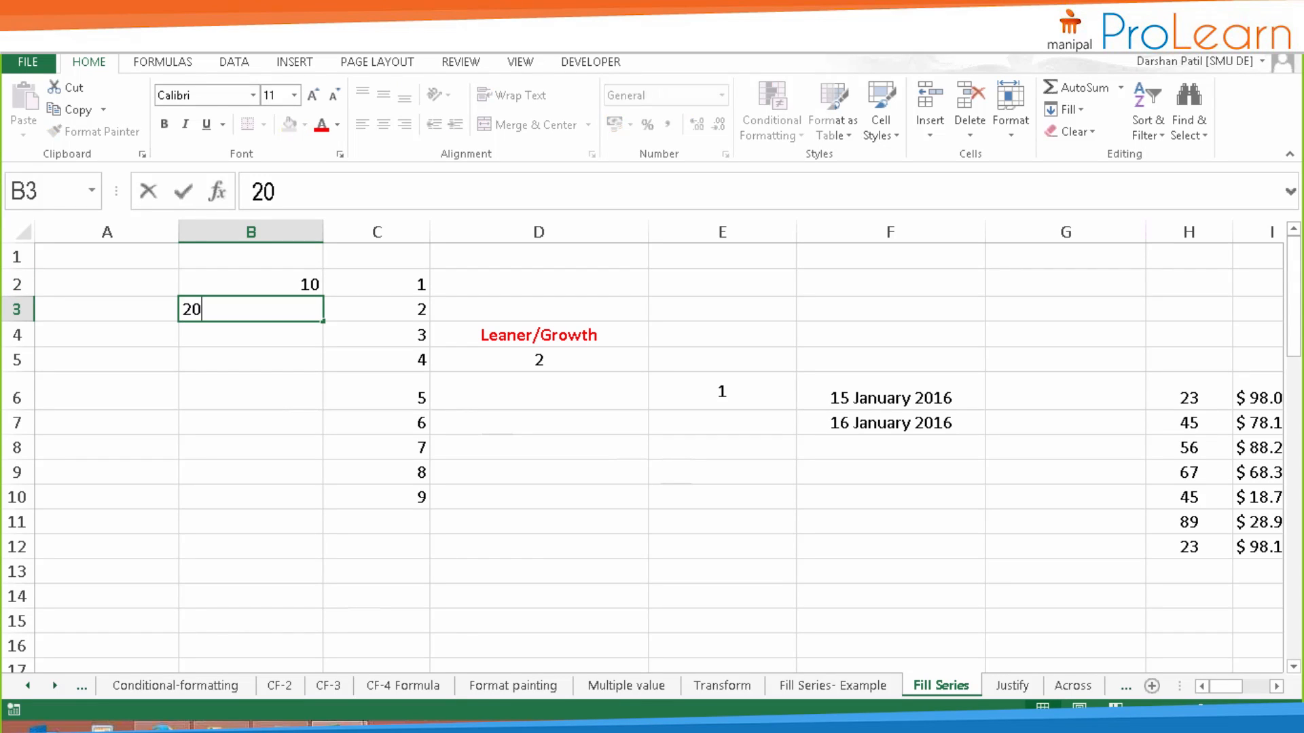
drag(310, 275, 320, 582)
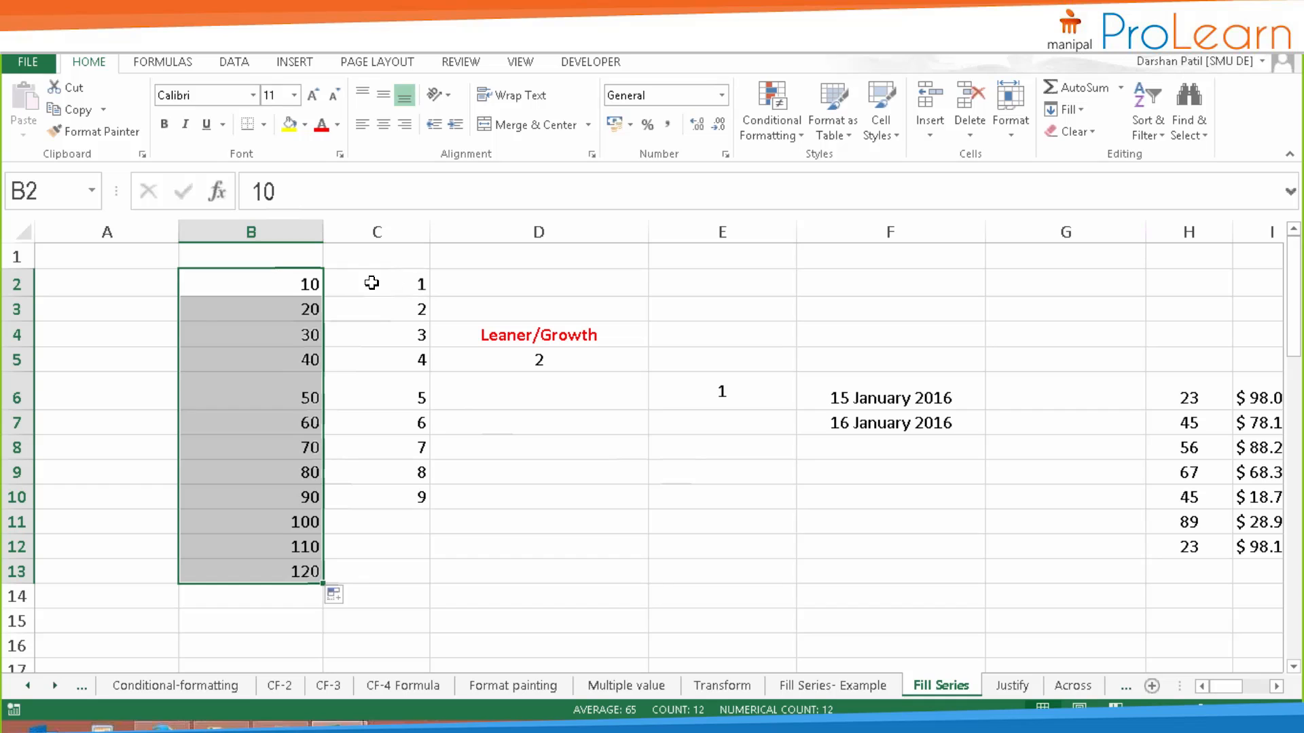
- Undo the last fill and clear the remaining values from cells B2:B3 and C2:C10
key(ctrl+z)
click(354, 356)
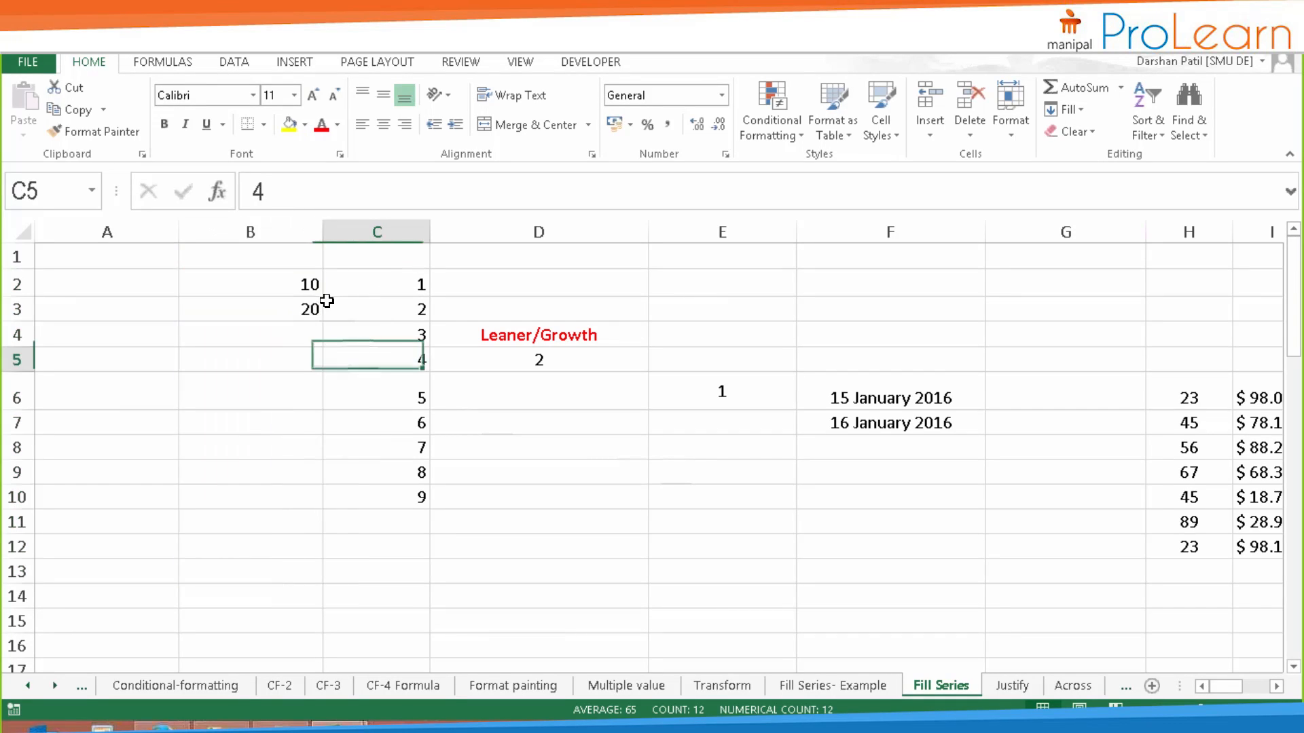
drag(315, 285, 311, 307)
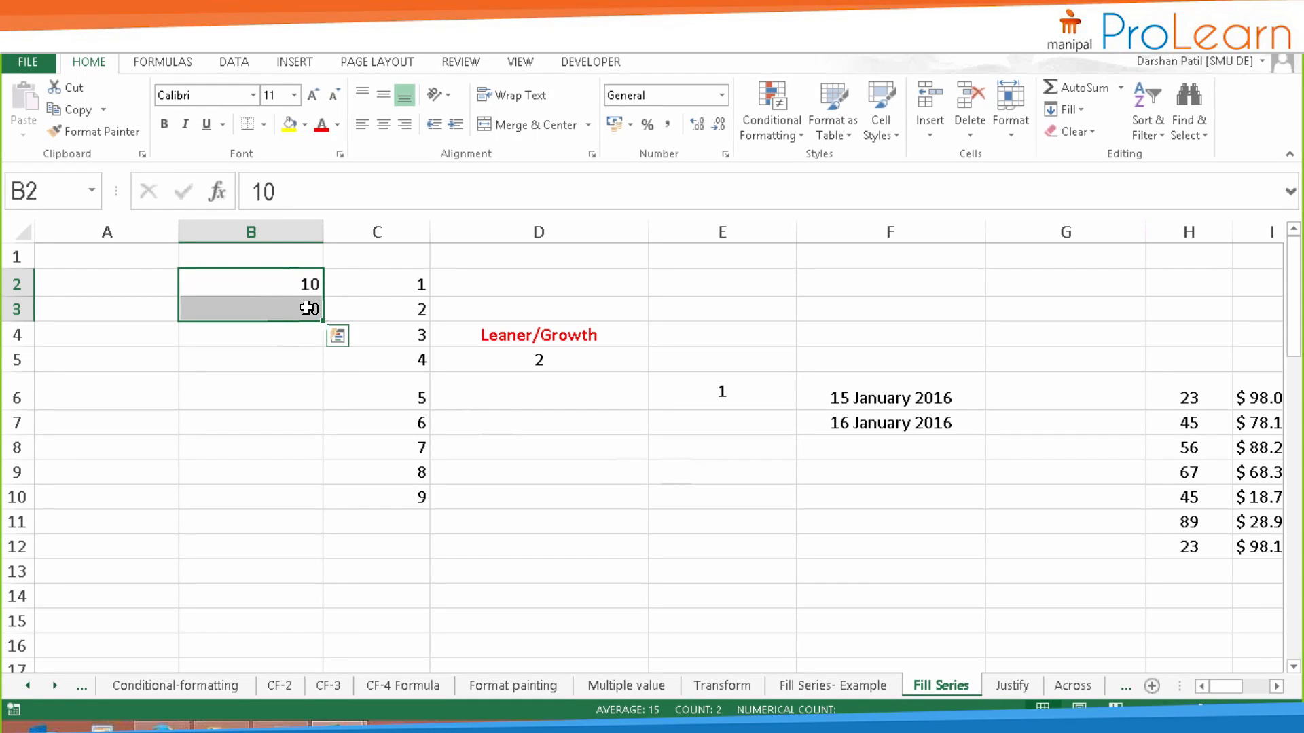
key(Delete)
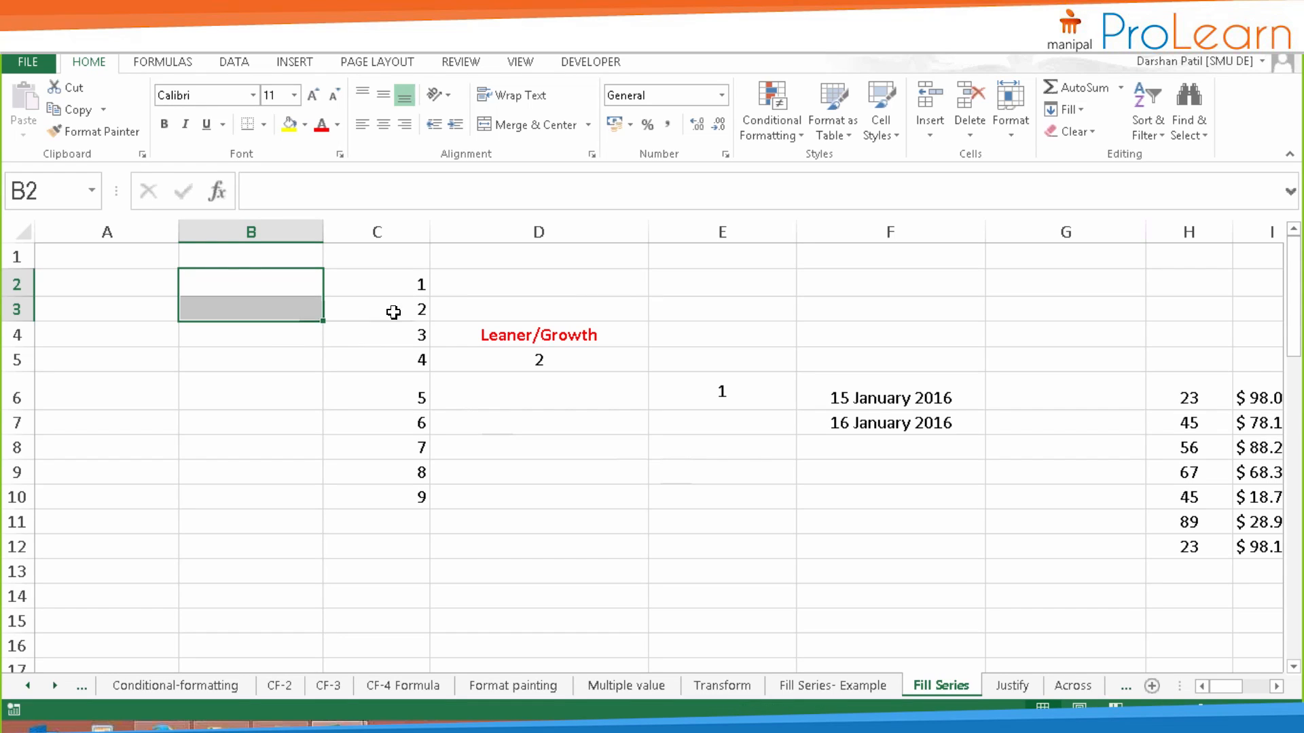
drag(397, 284, 411, 499)
key(Delete)
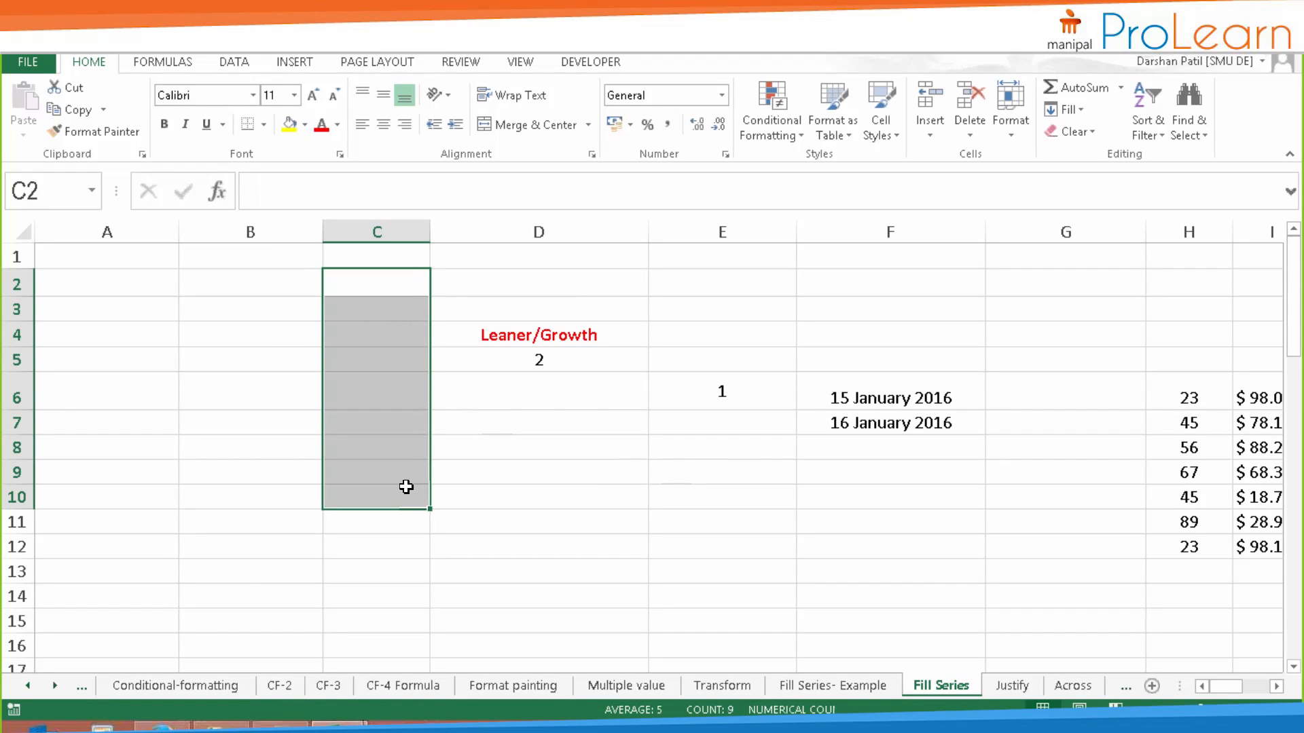
- Enter the text Manipal in cell B6
click(244, 451)
click(233, 390)
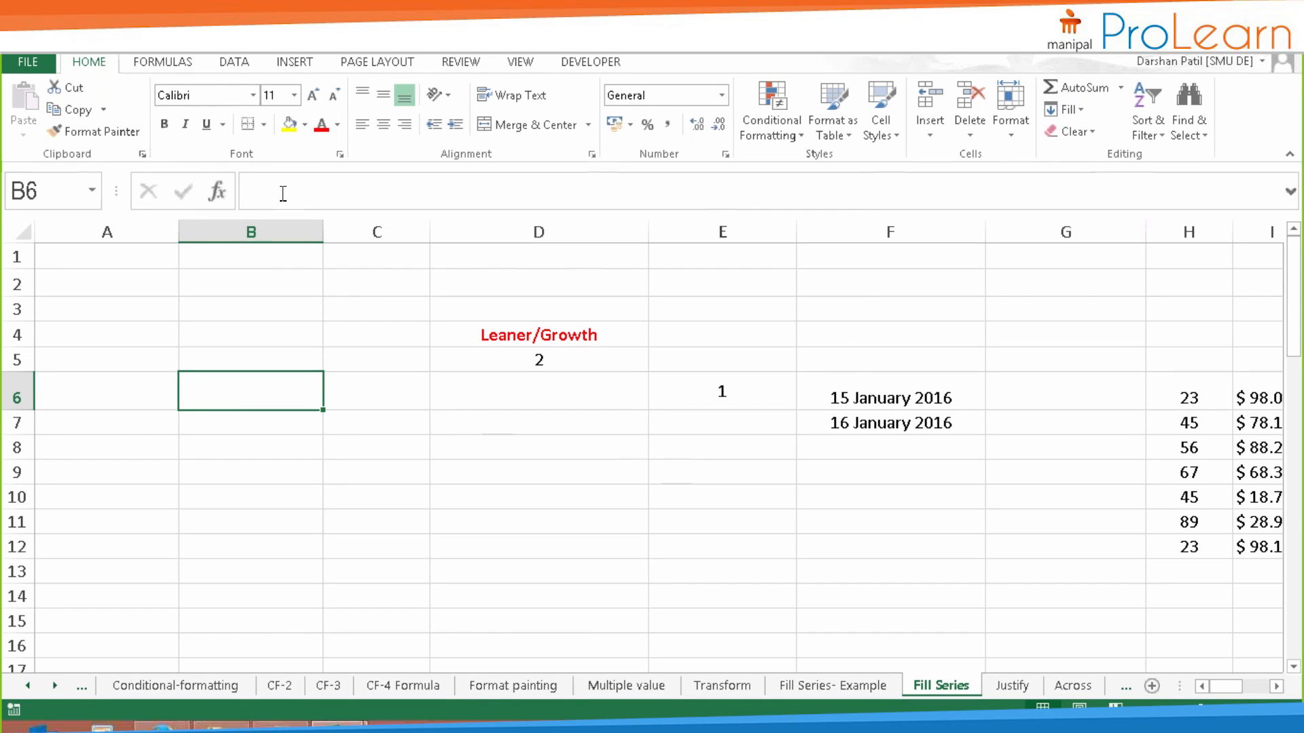
click(1075, 113)
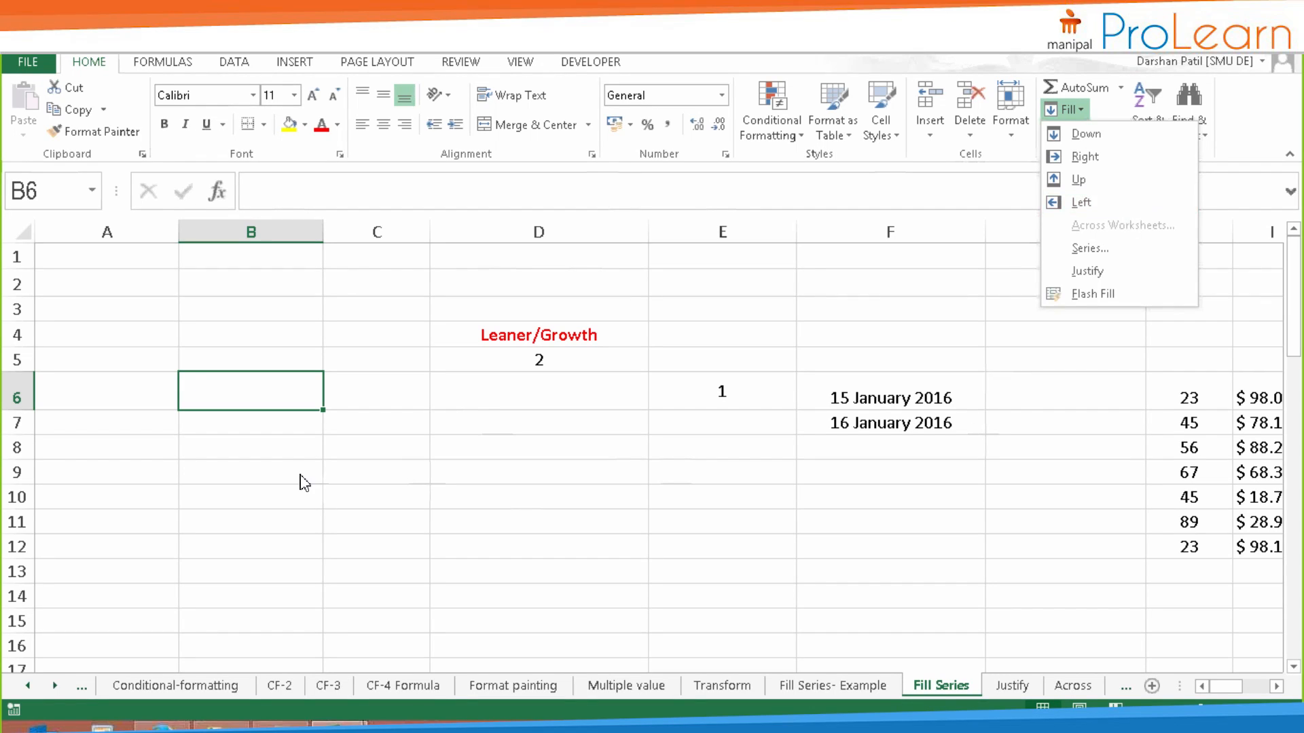
click(272, 462)
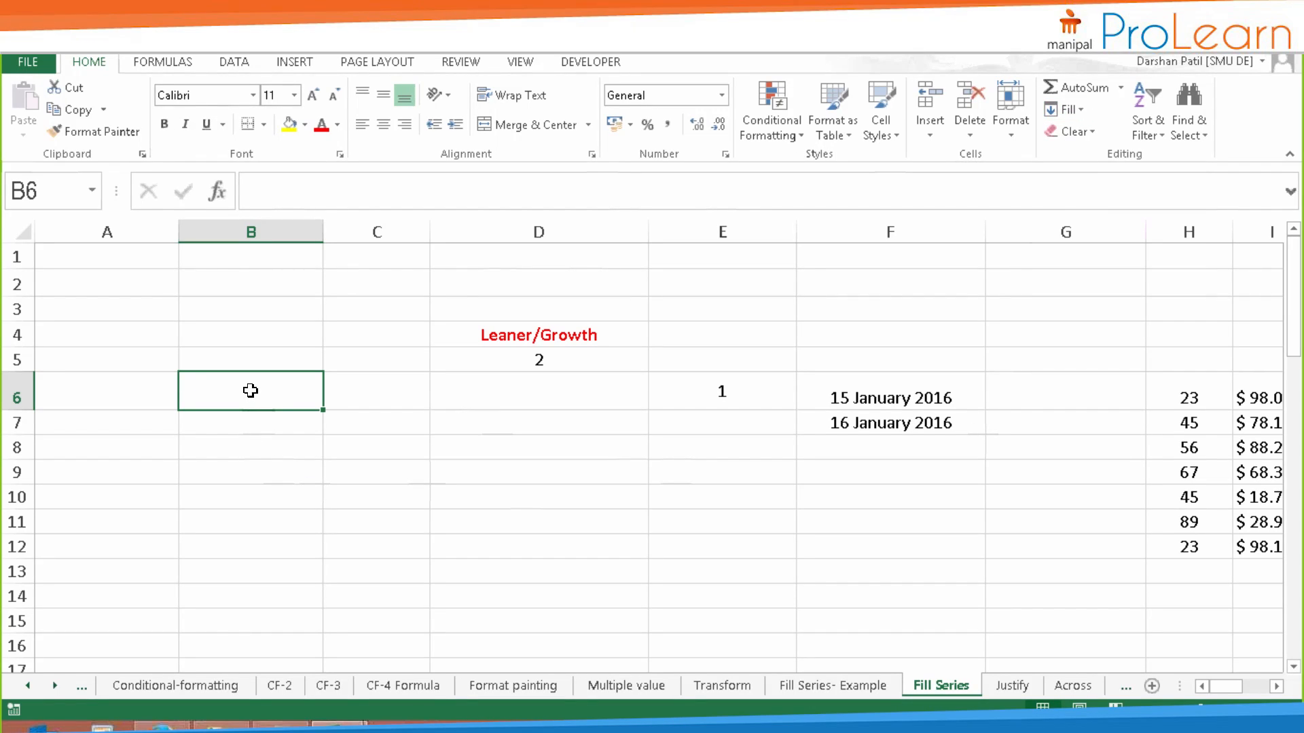
text(Manipal)
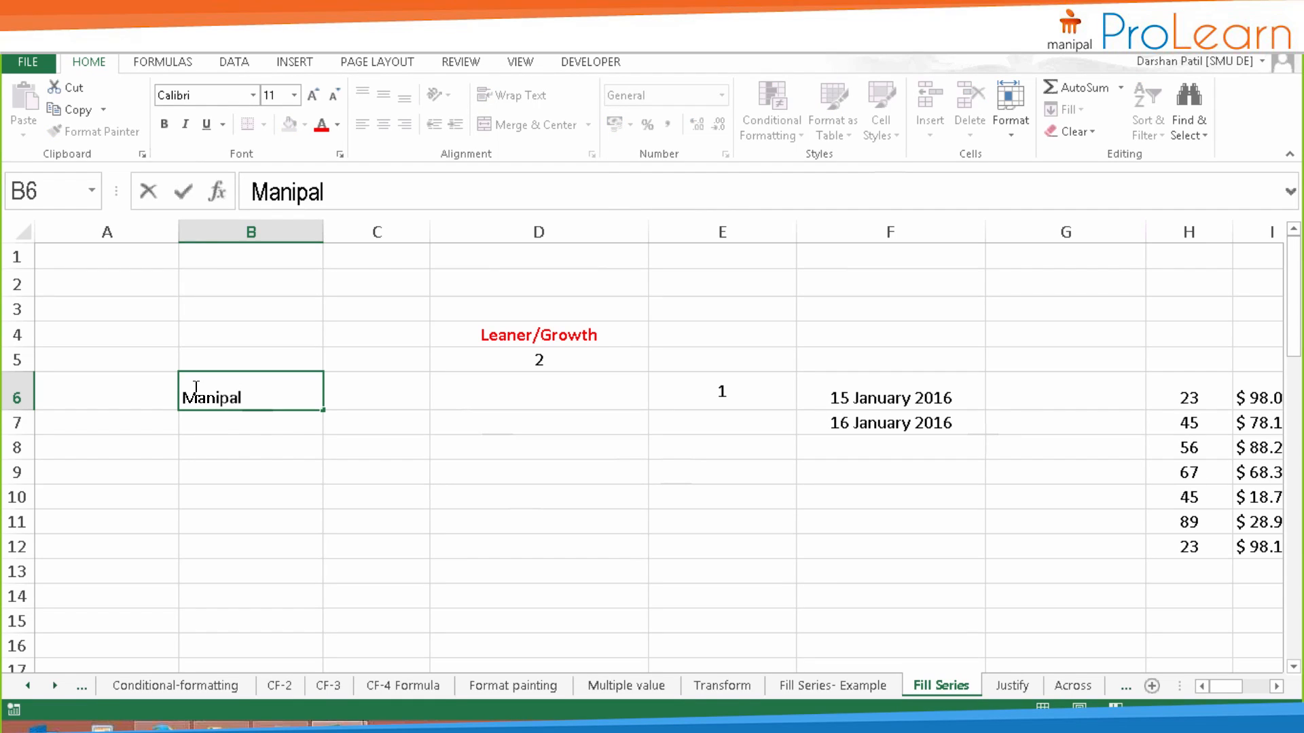
key(Return)
- Give cell B6 a yellow fill and centre its text horizontally and vertically
click(291, 392)
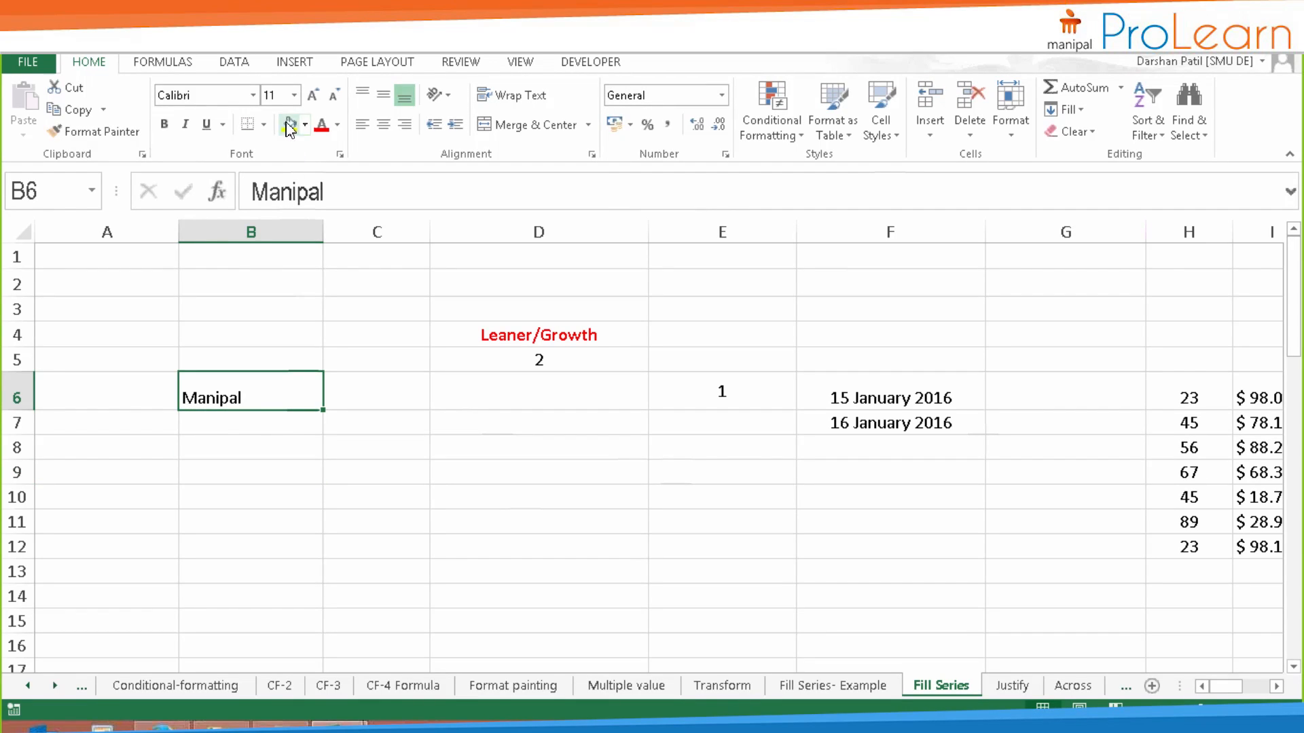
click(291, 125)
click(383, 125)
click(384, 94)
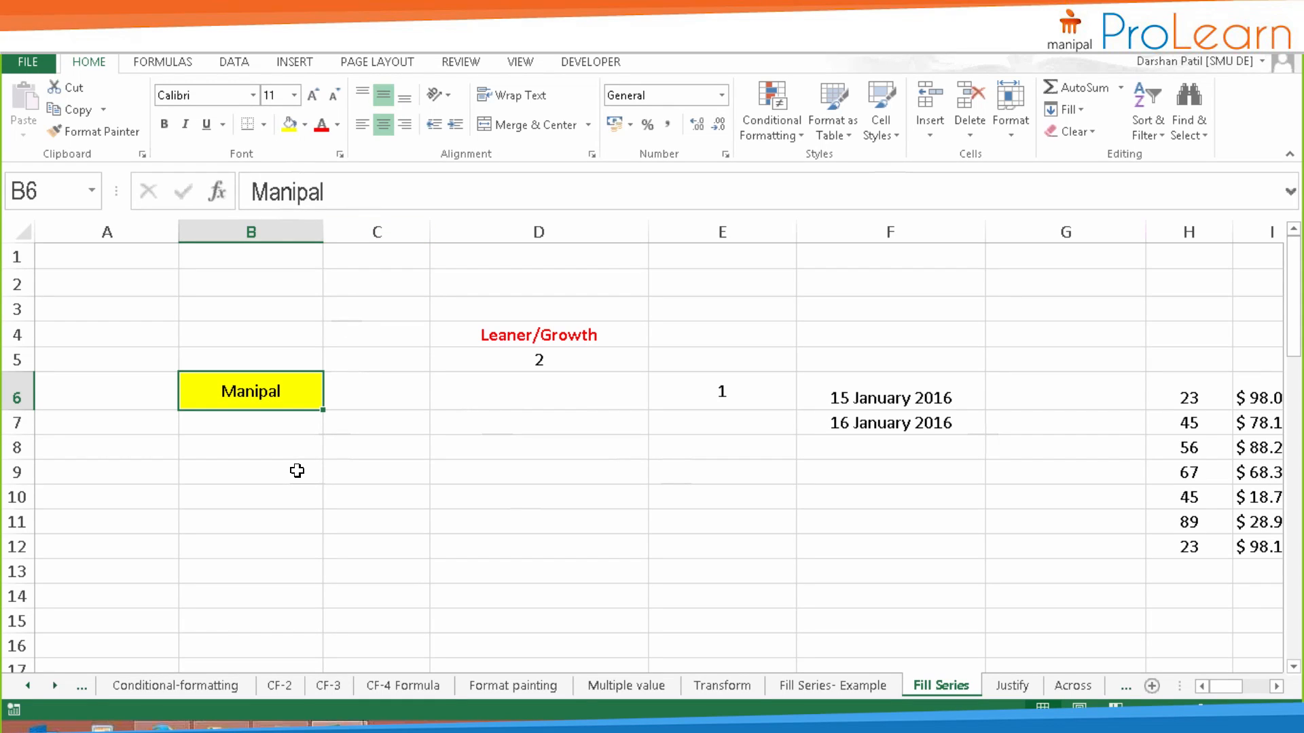
- Copy the text and formatting of cell B6 into B5 with the Fill Up command
click(247, 471)
click(269, 395)
click(259, 339)
click(260, 354)
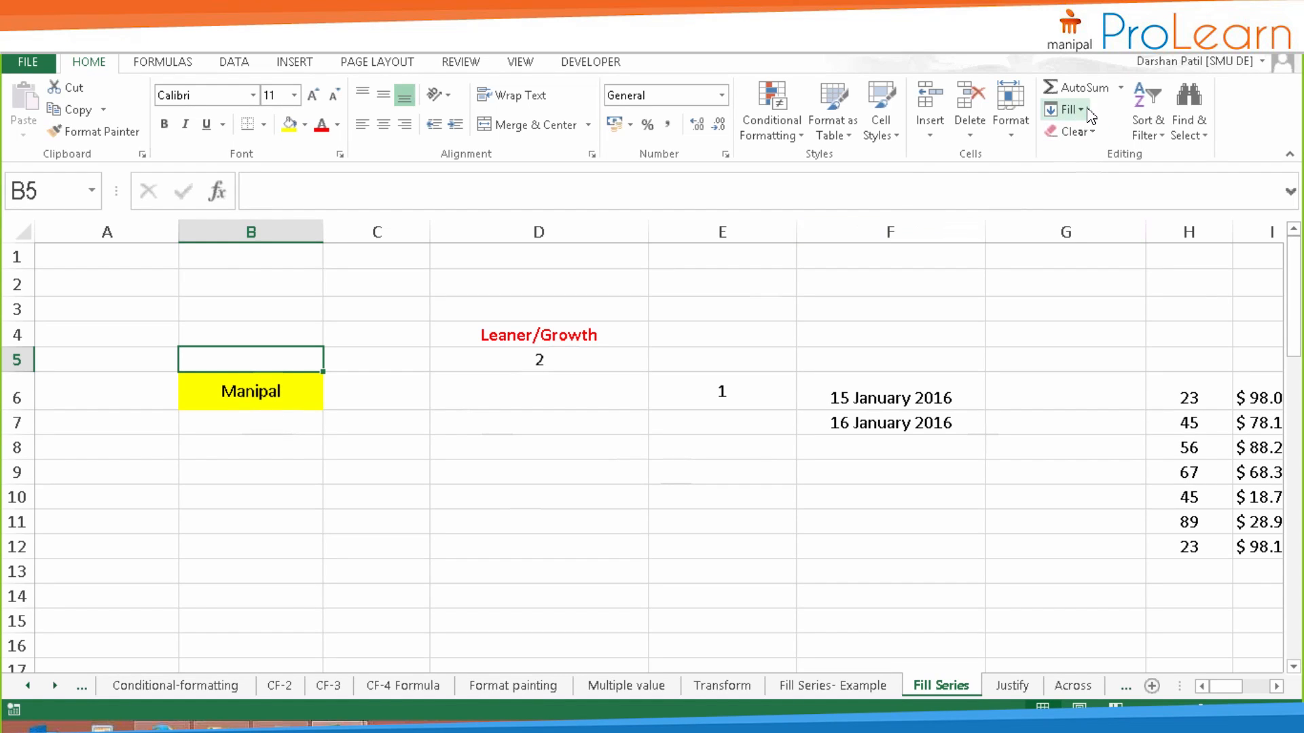
click(1067, 109)
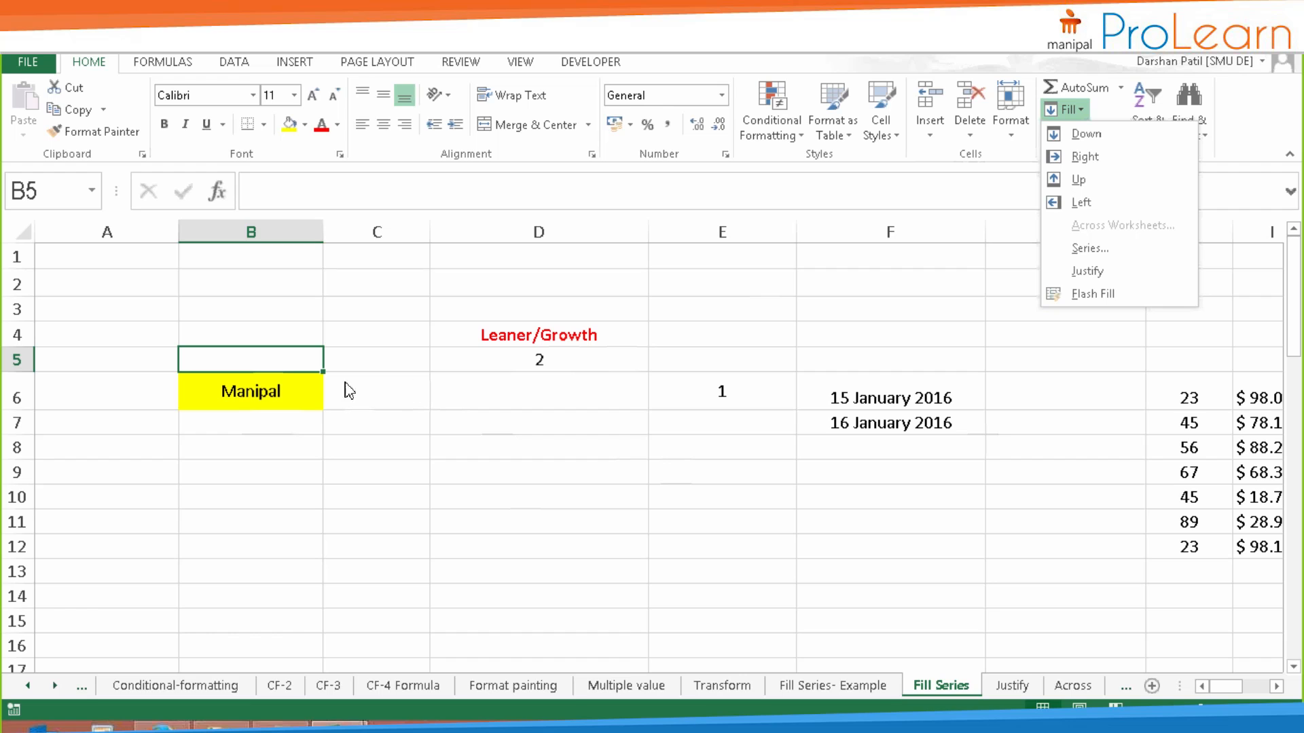
click(302, 438)
click(279, 394)
click(279, 362)
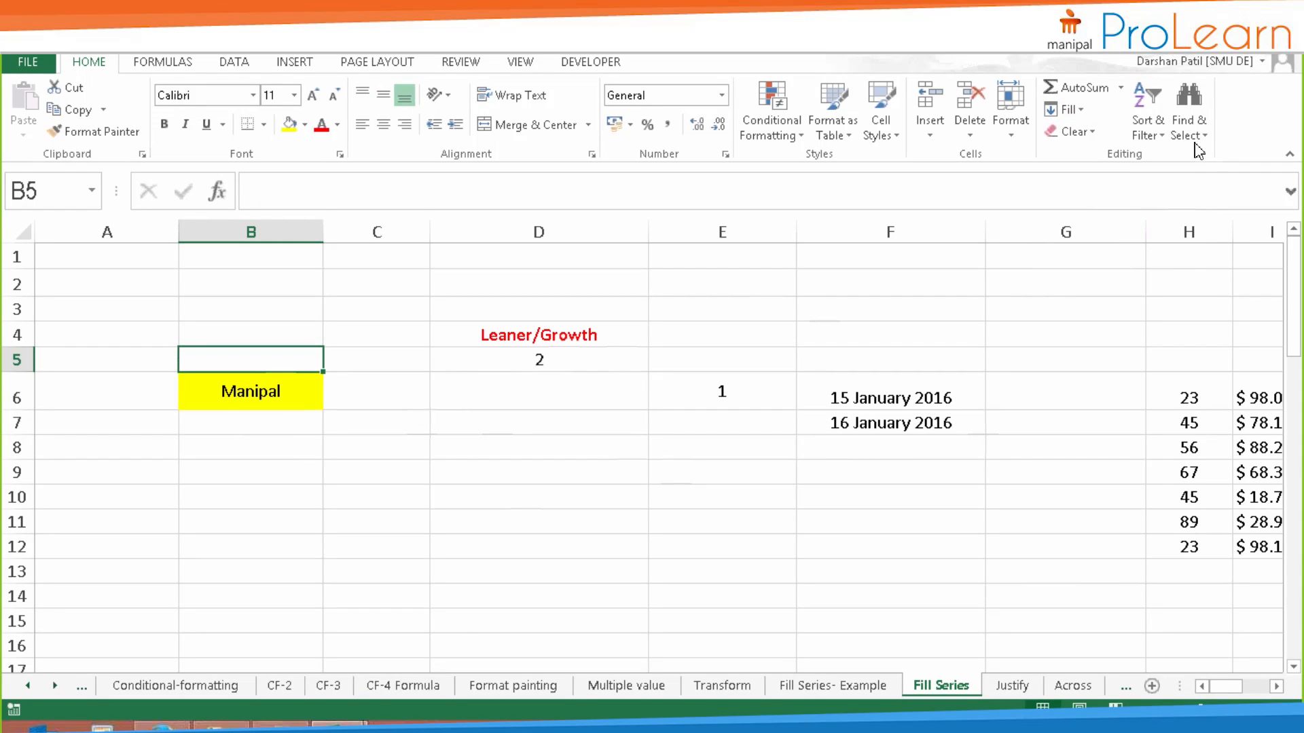
click(1076, 110)
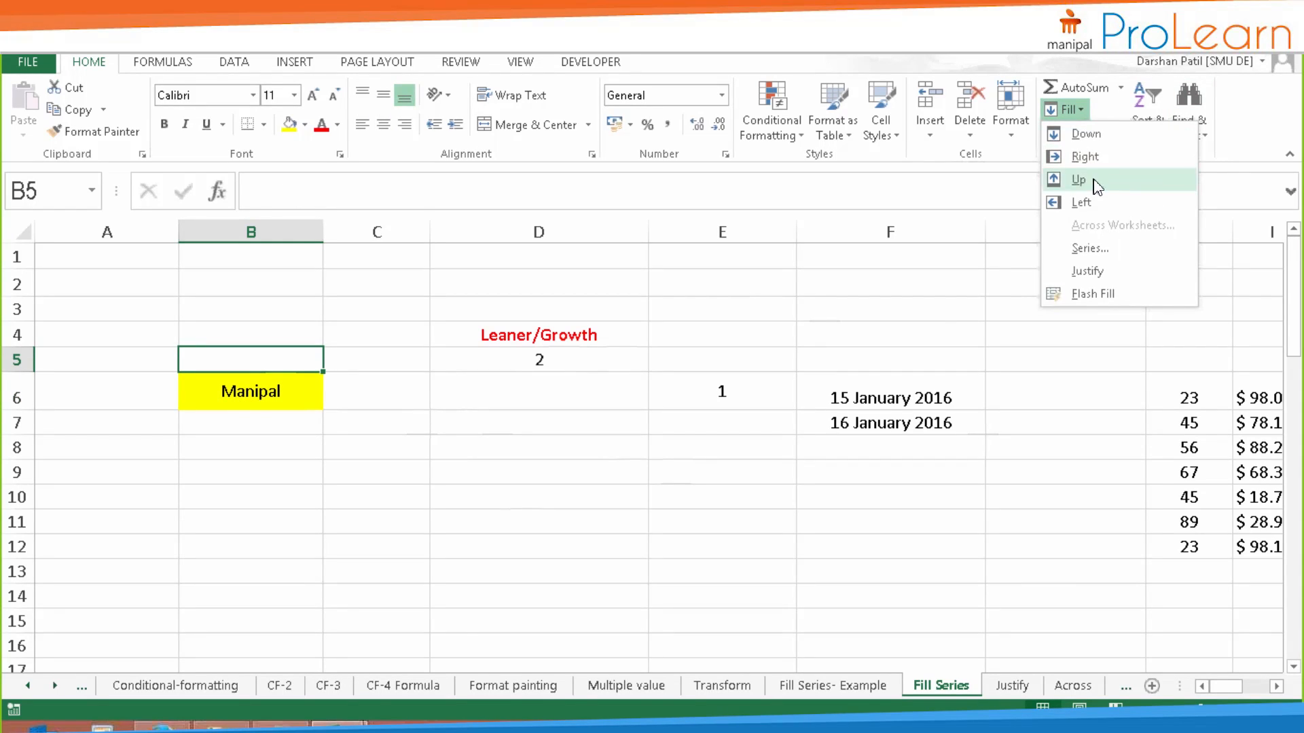
click(1085, 180)
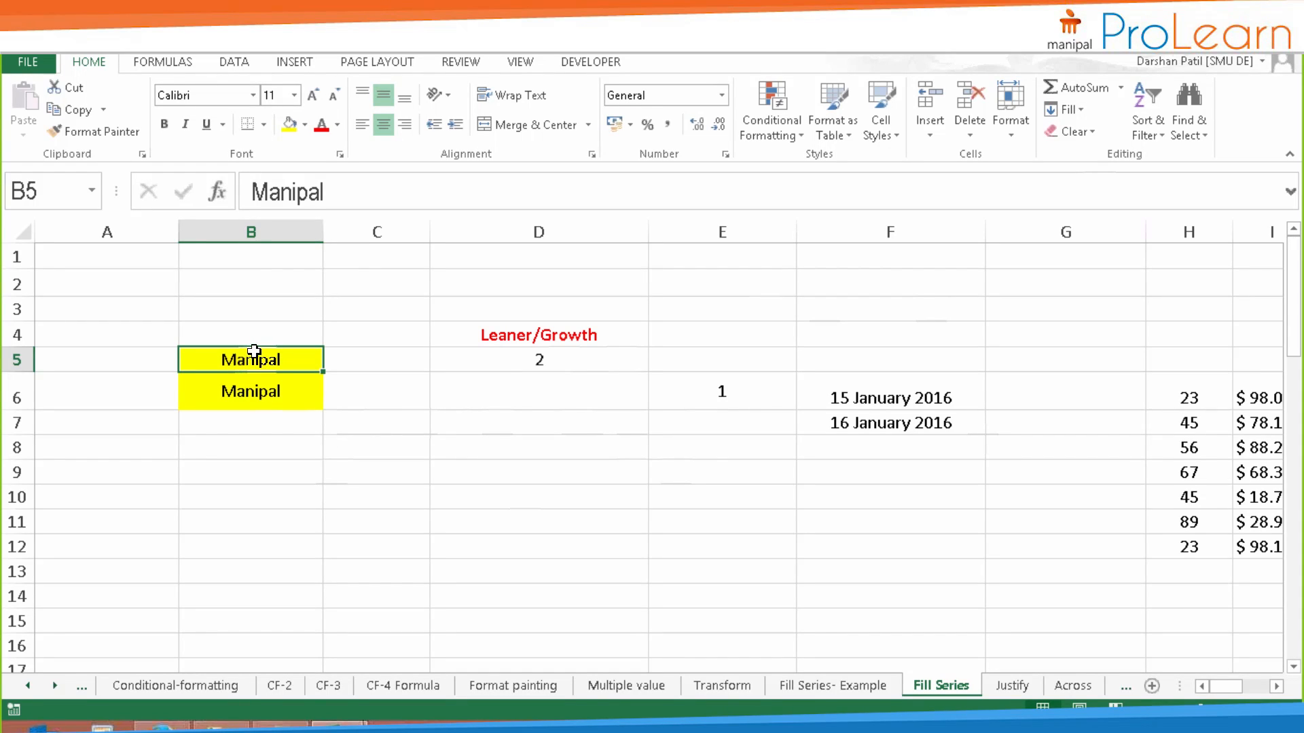
- Copy cell B6 into C6 with the Fill Right command and into A6 with Fill Left
click(364, 391)
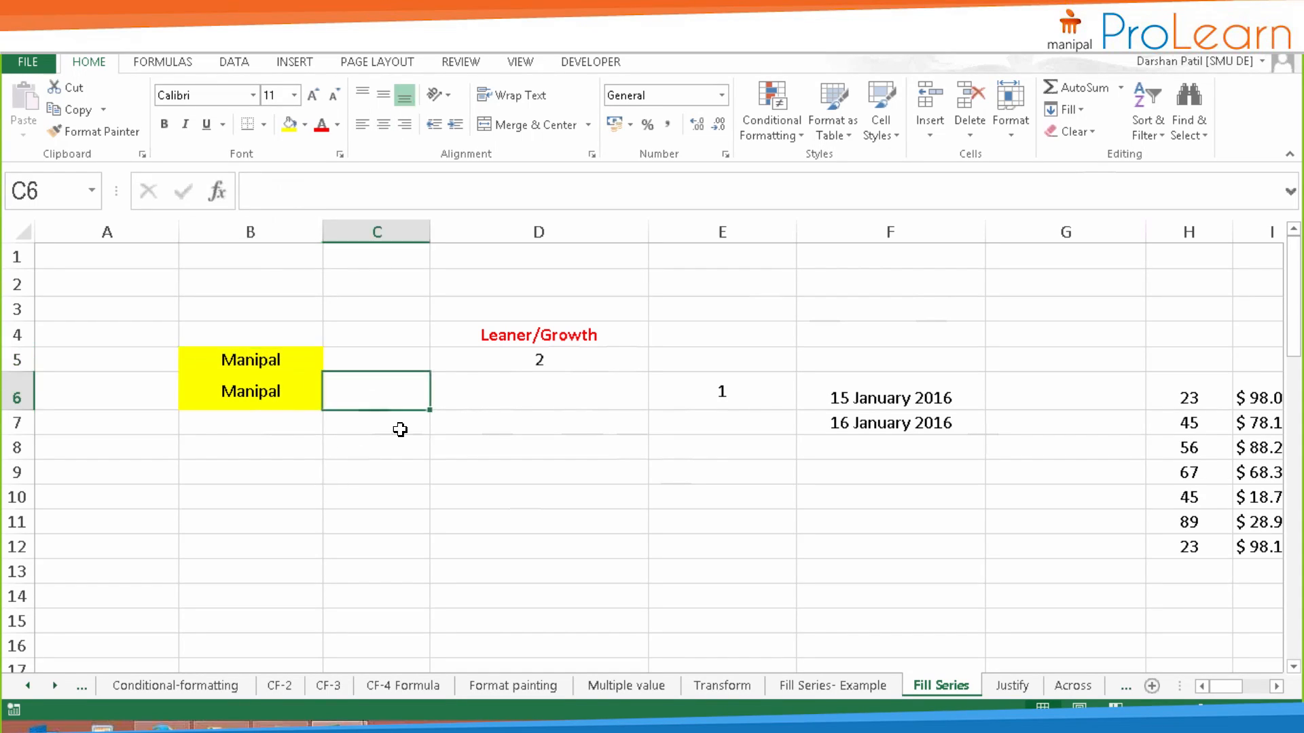
click(1064, 109)
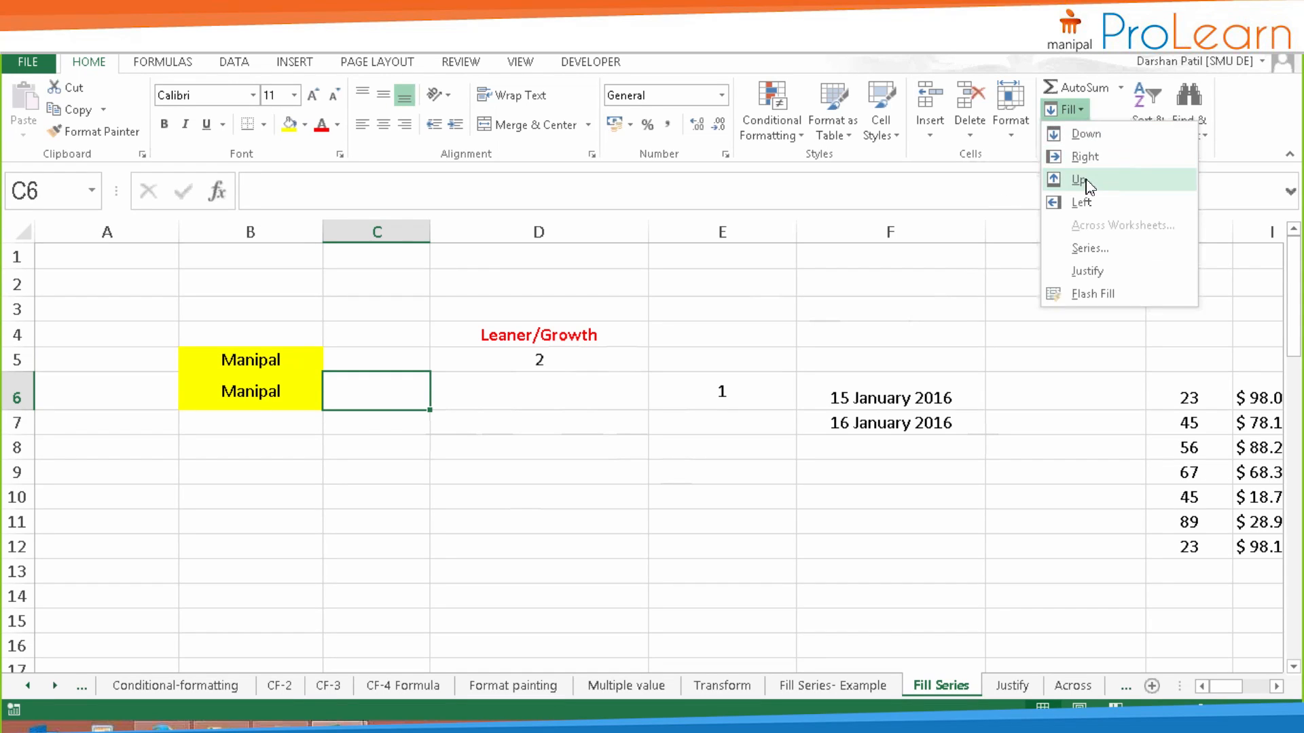
click(1085, 156)
click(94, 386)
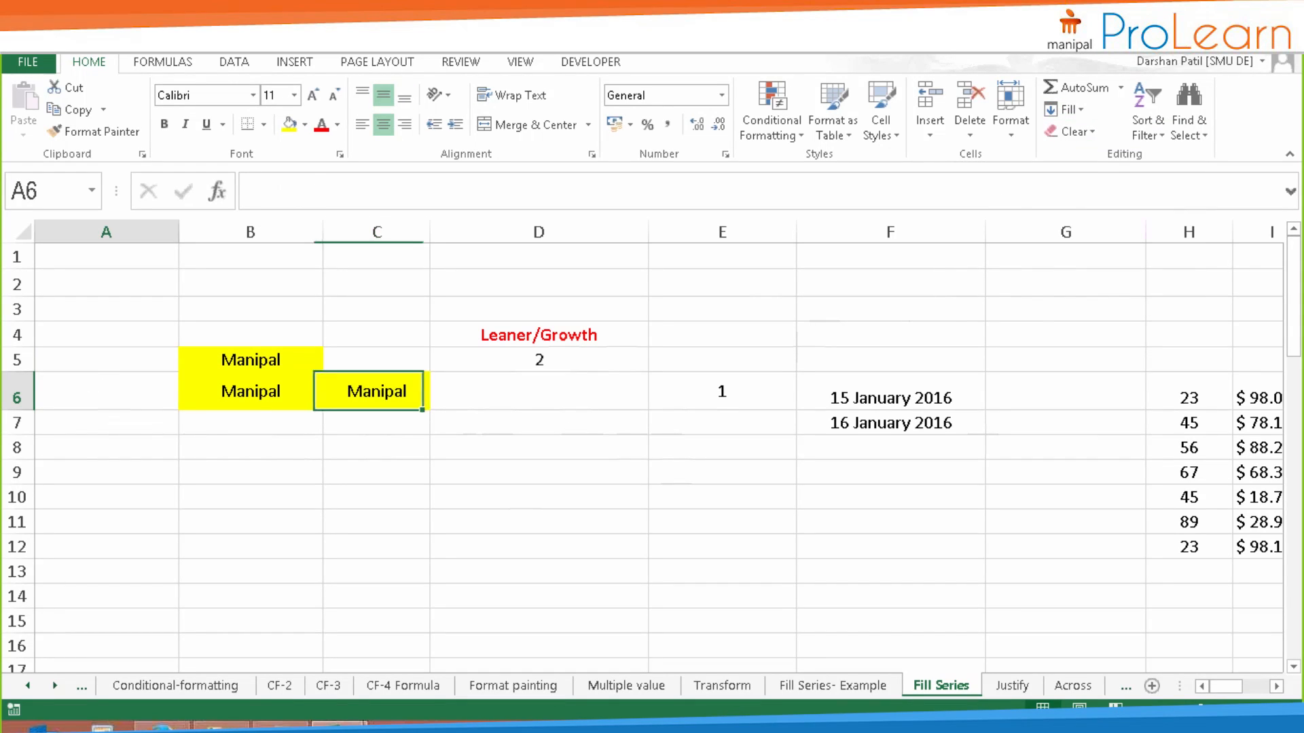
click(1064, 109)
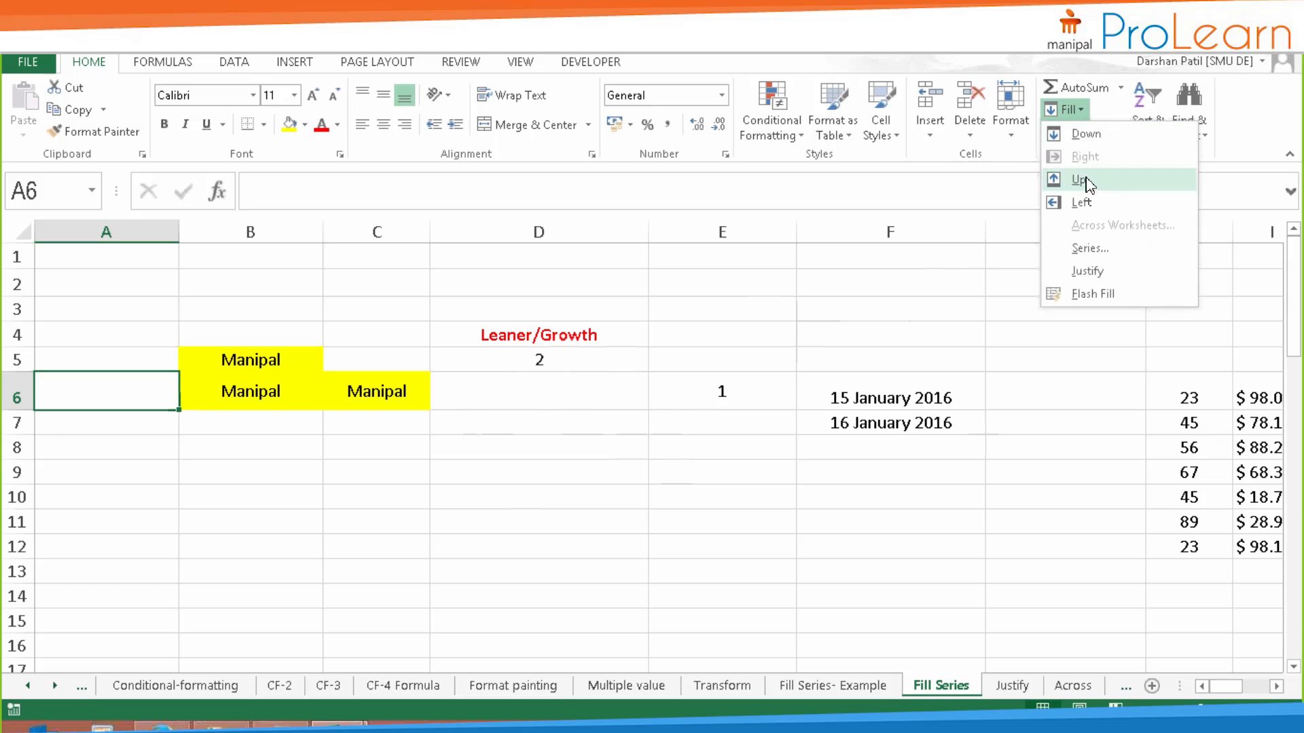
click(1081, 202)
- Copy cell B6 into B7 with the Fill Down command
click(271, 419)
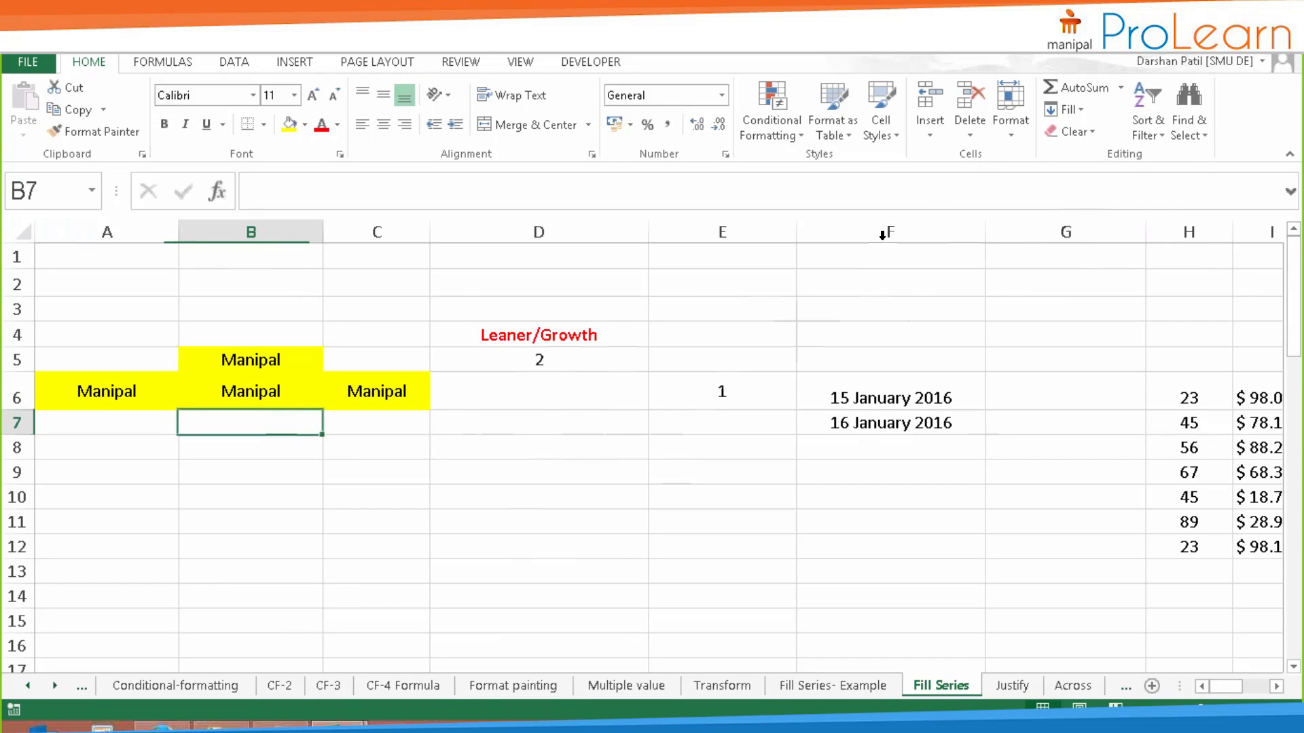
click(1064, 109)
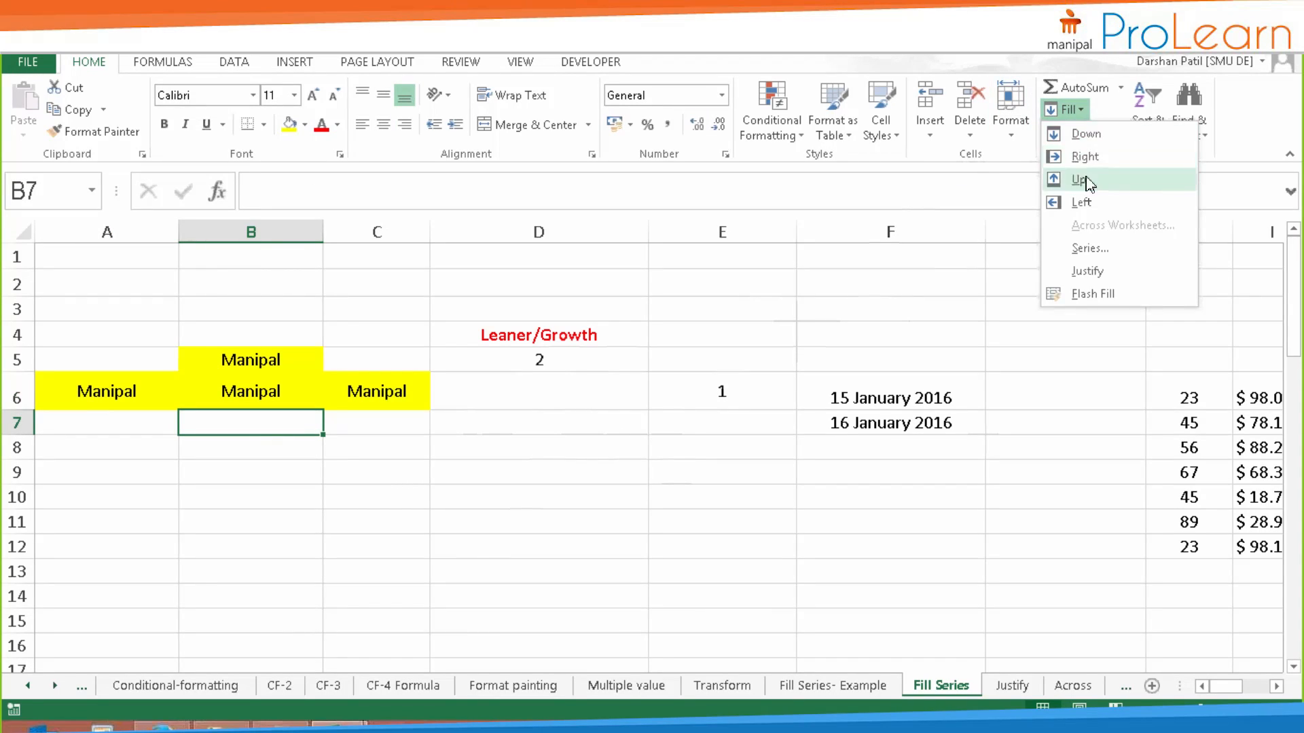
click(1087, 134)
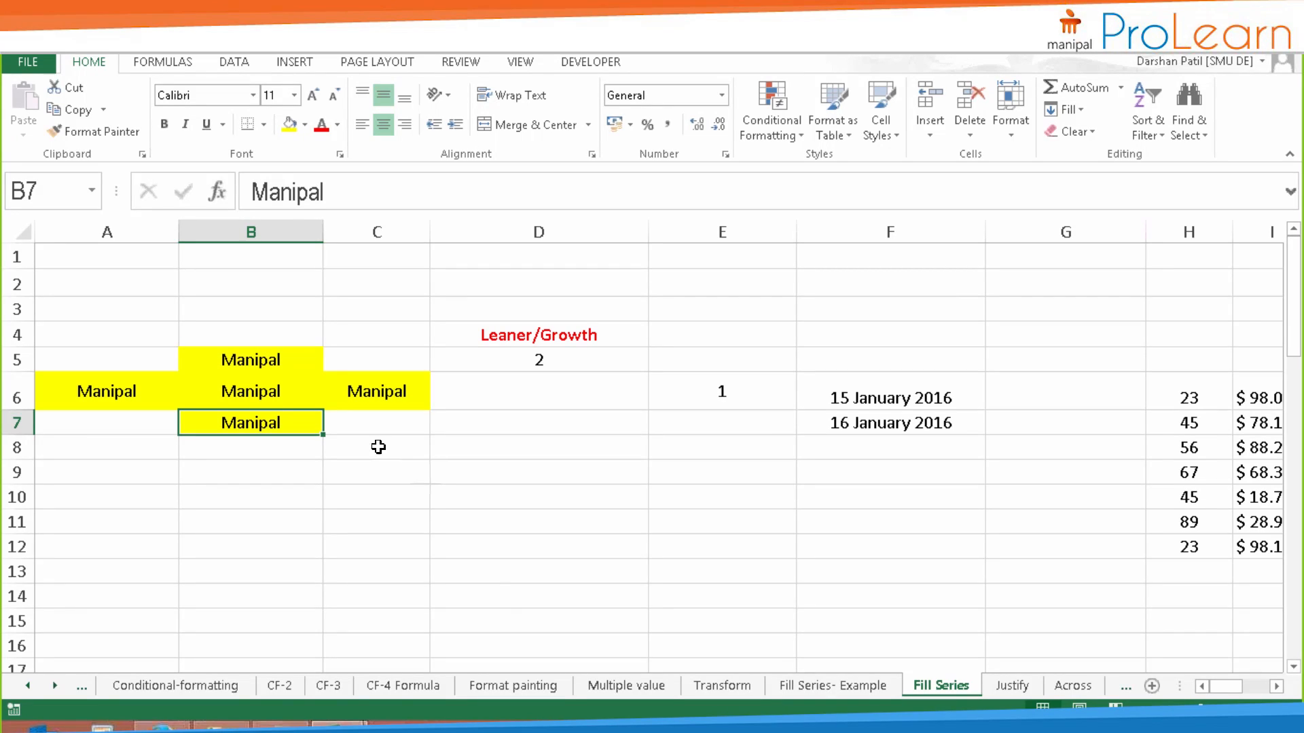
- Copy cell B6, paste it over C6, and end the copy mode
click(388, 390)
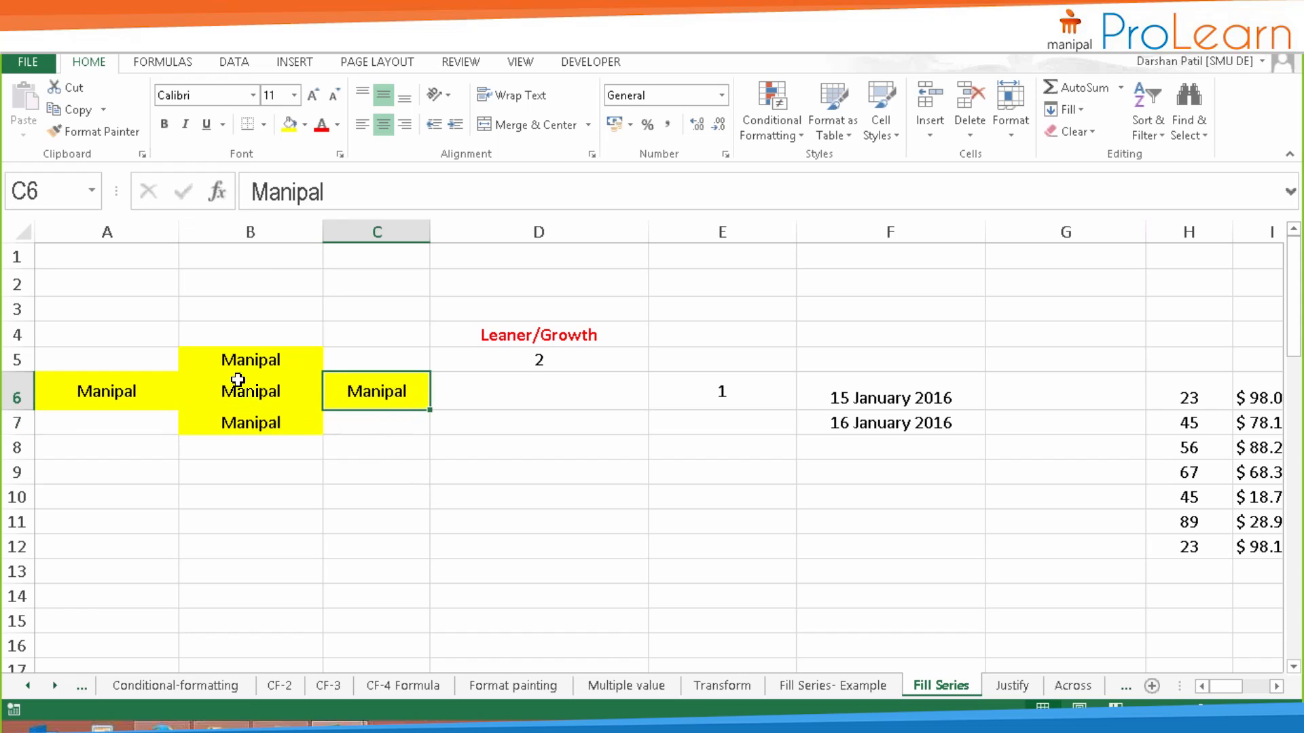
click(238, 381)
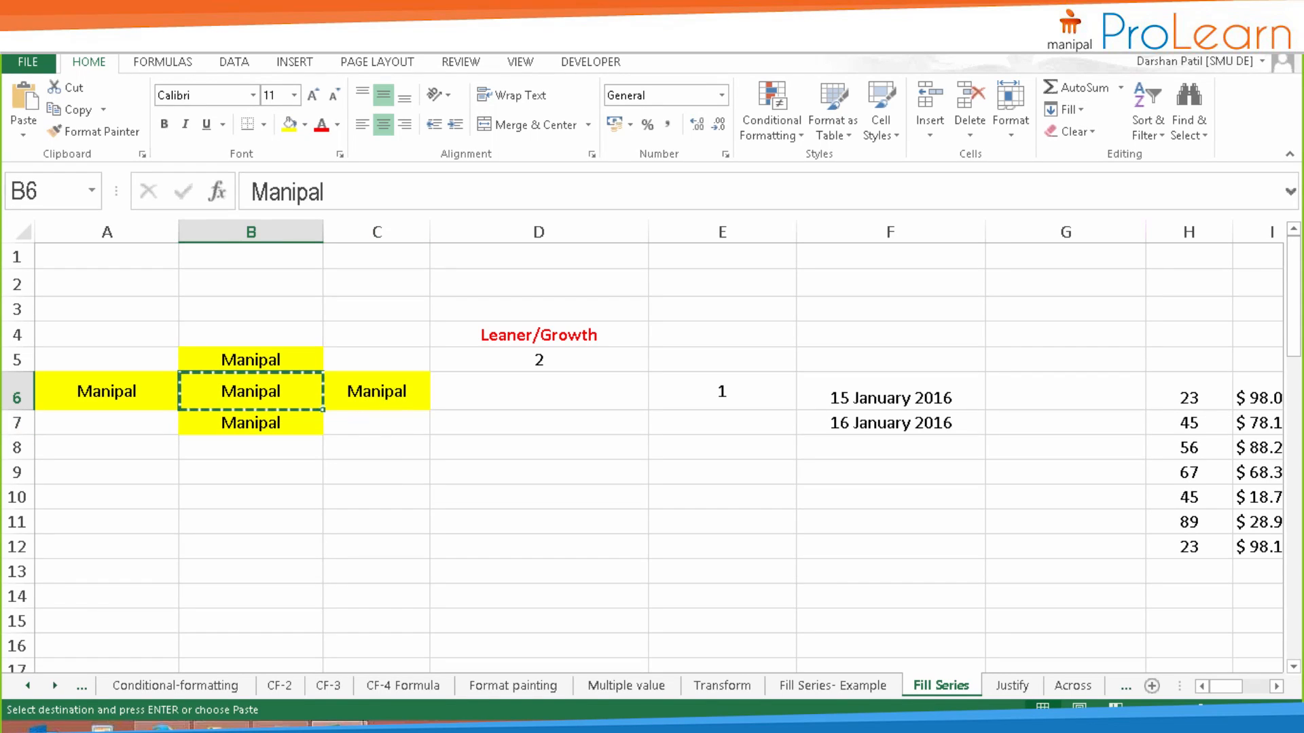
click(364, 401)
text(Manipal)
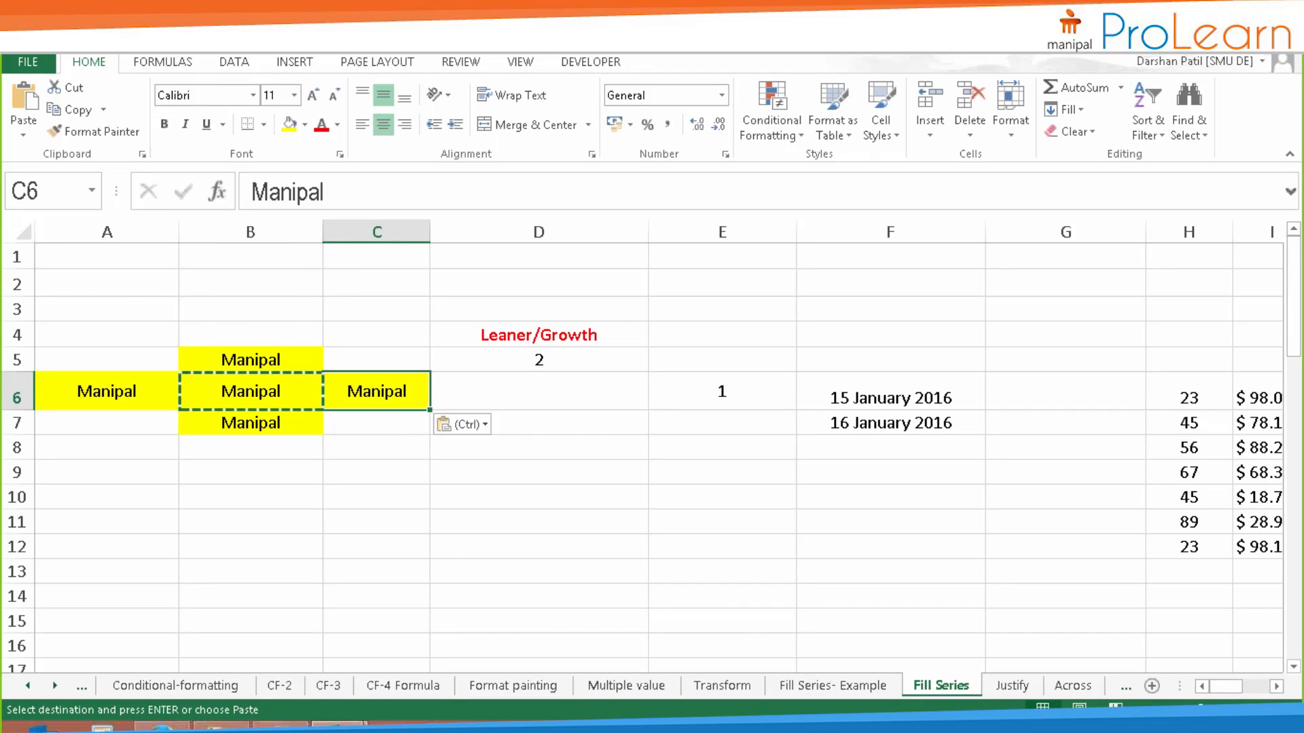
click(364, 472)
click(285, 387)
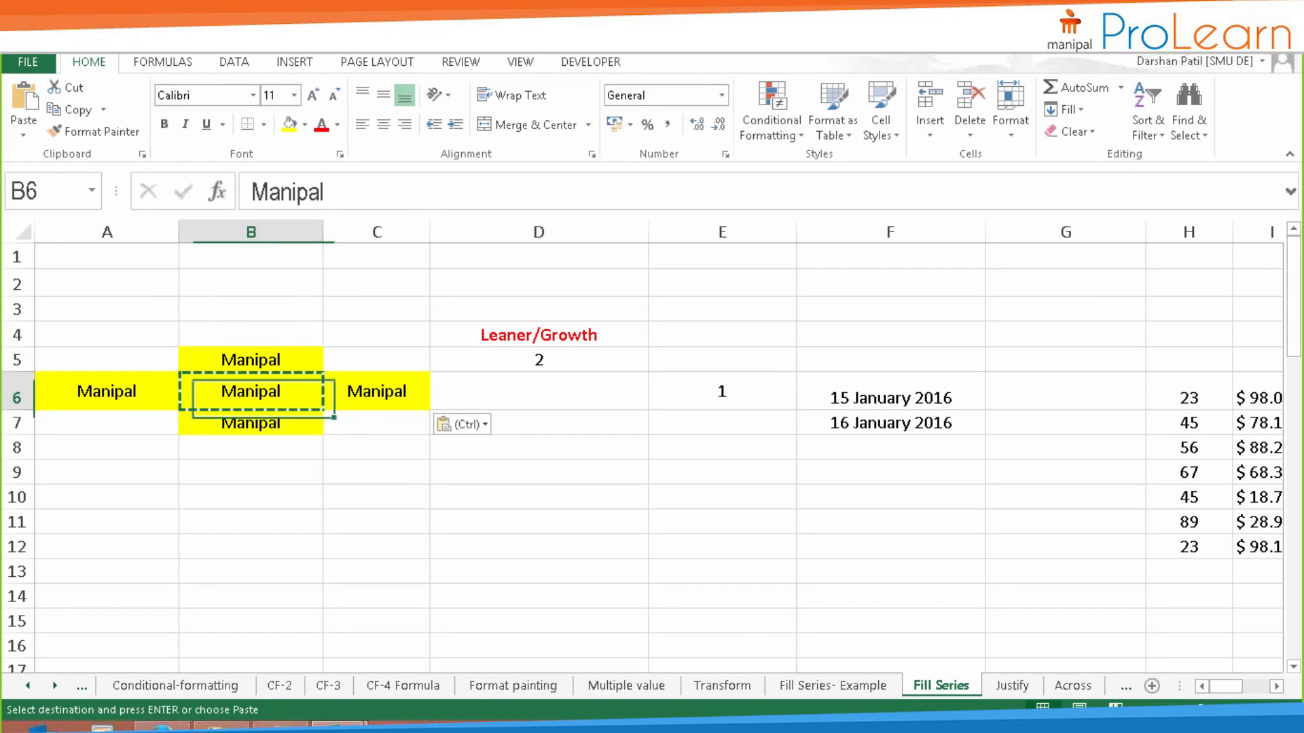
click(1068, 109)
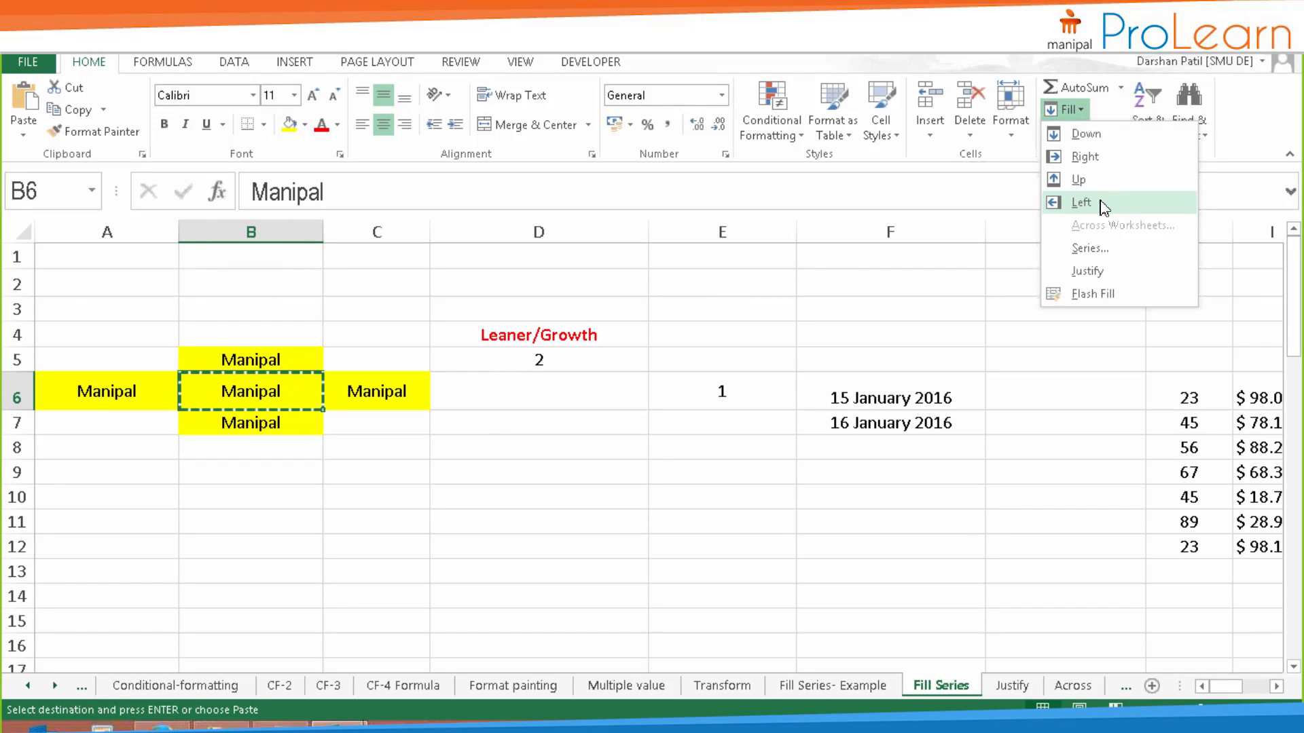
click(299, 530)
click(233, 506)
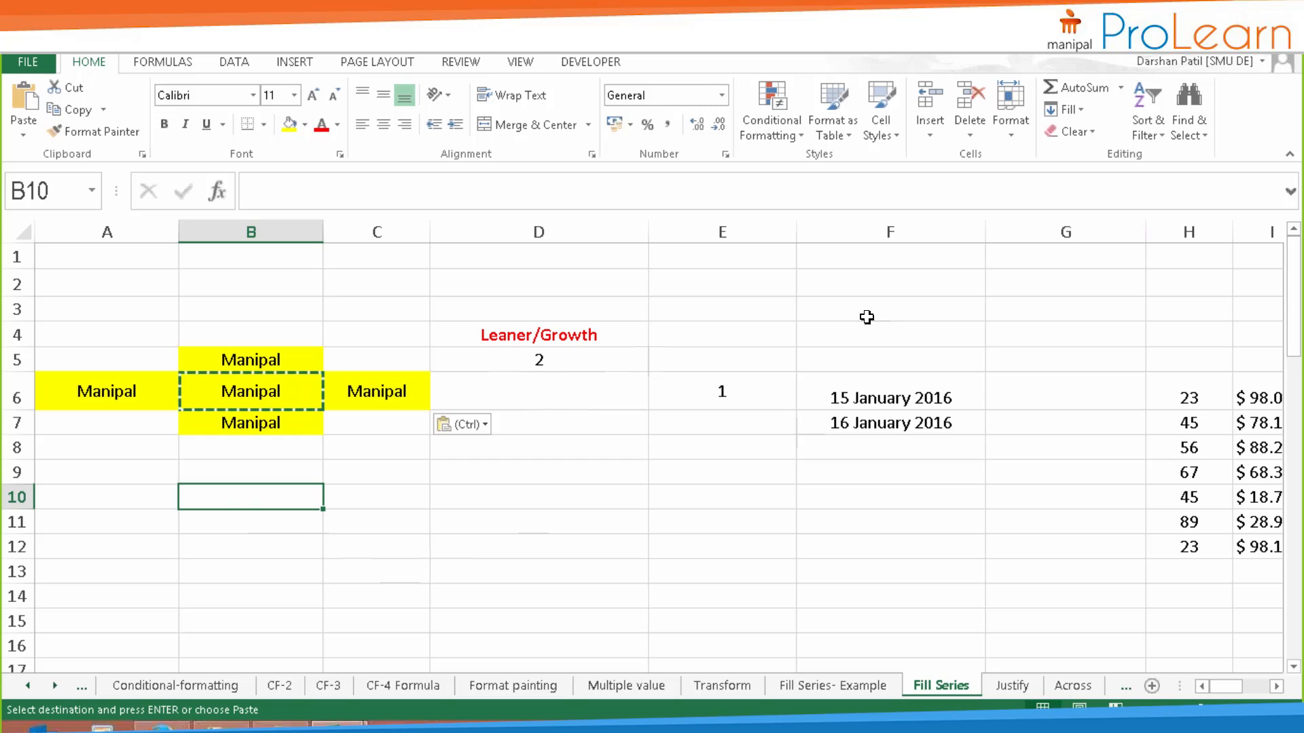
key(Escape)
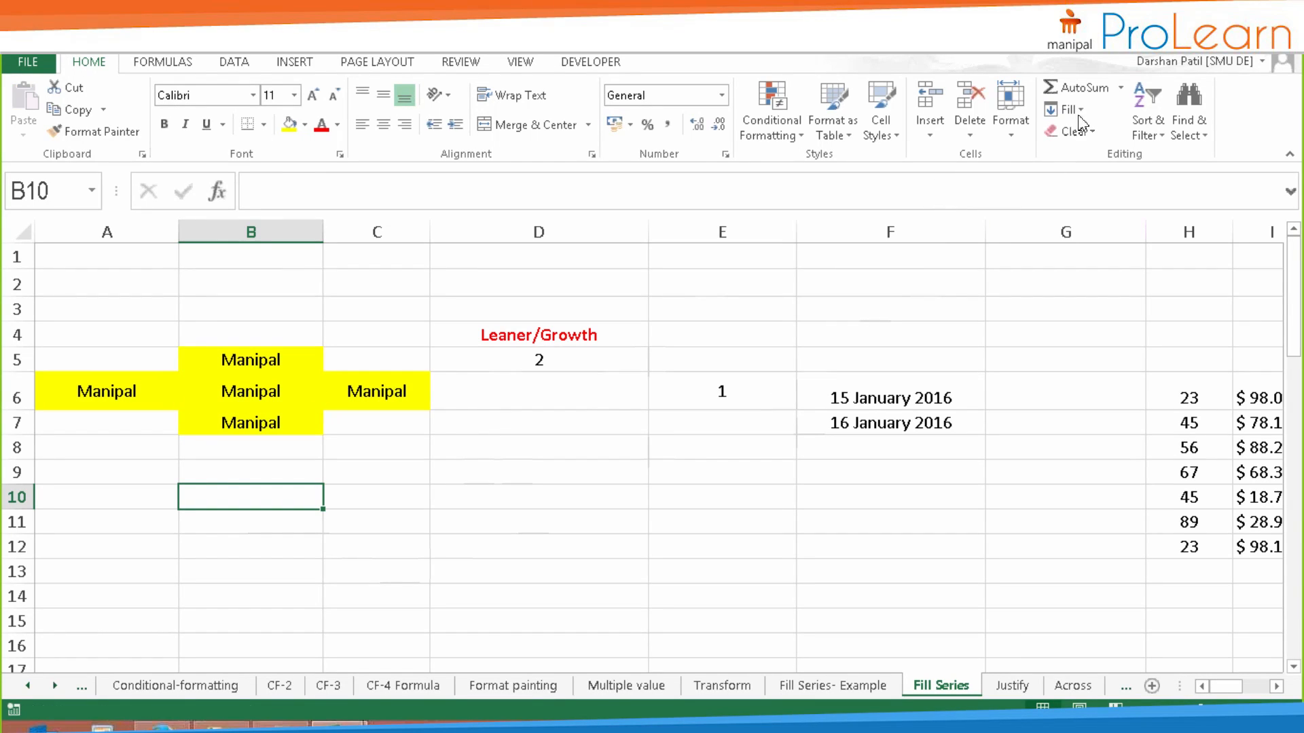
- Copy cell B7 into B8 with the Fill Down command
click(1065, 110)
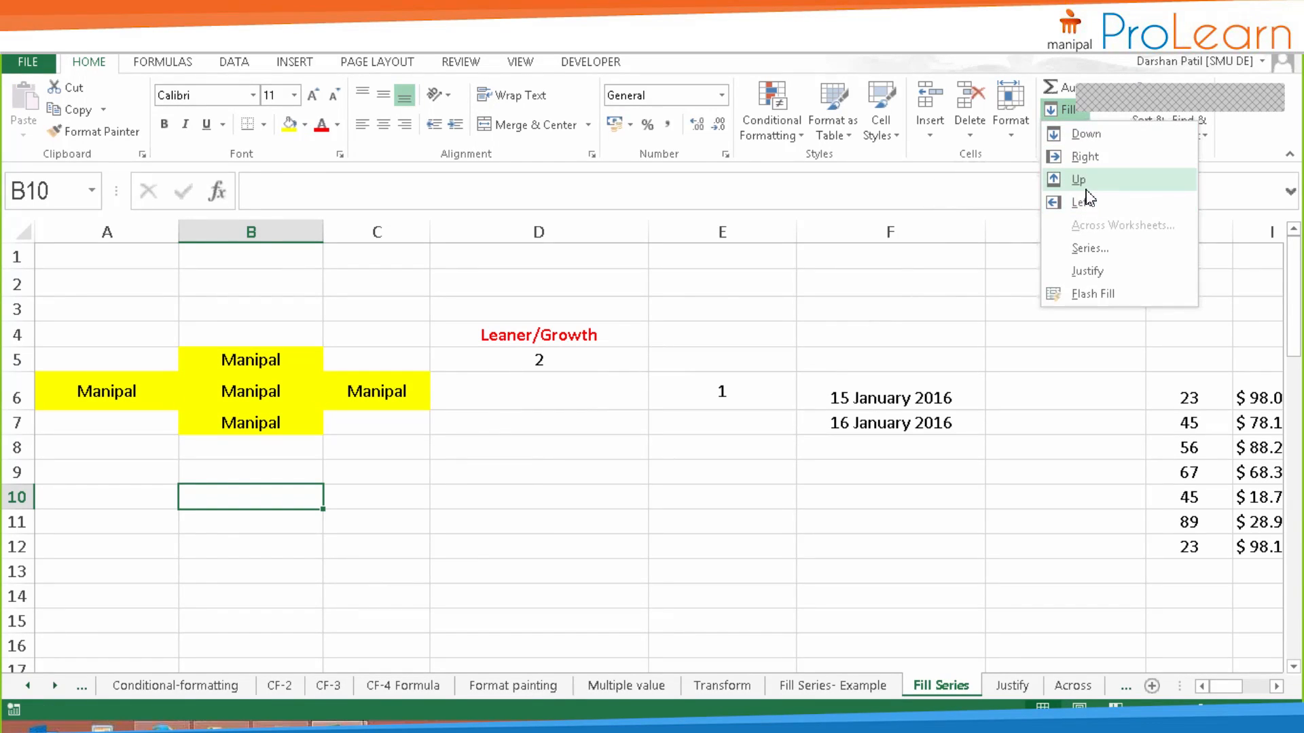
click(1078, 106)
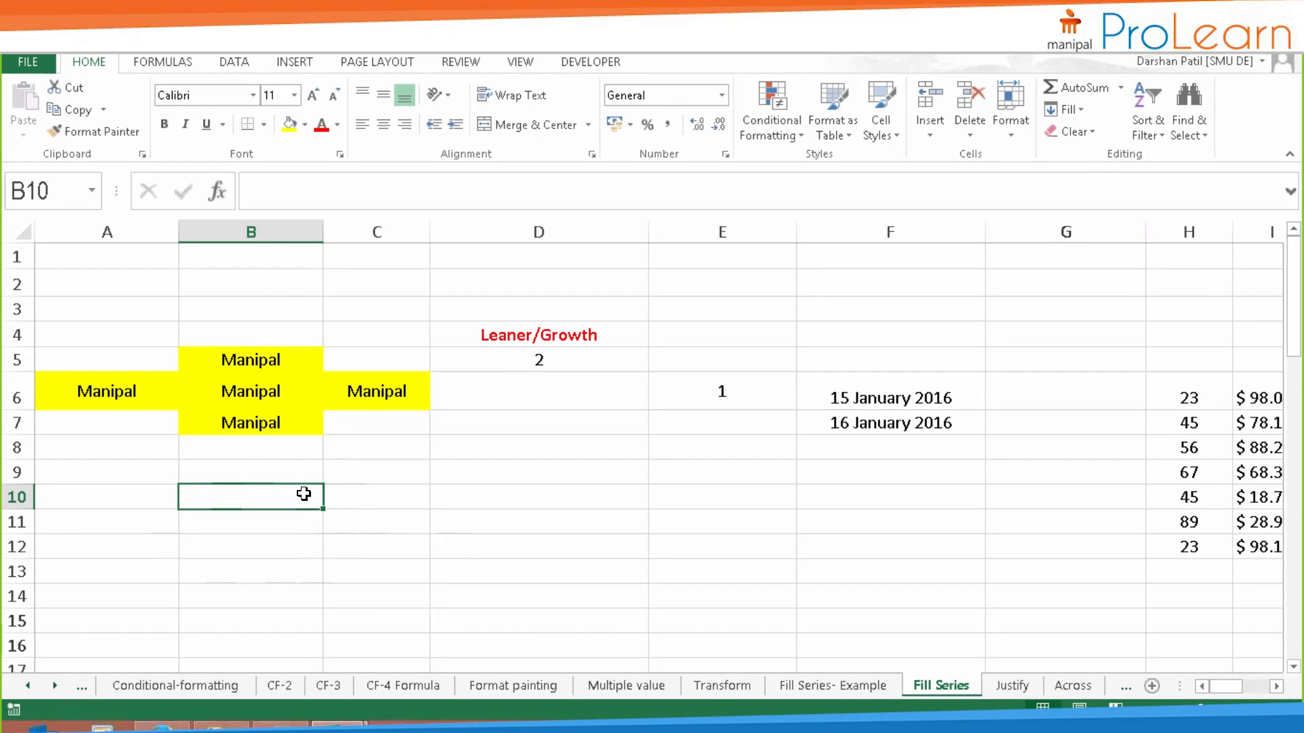
click(243, 454)
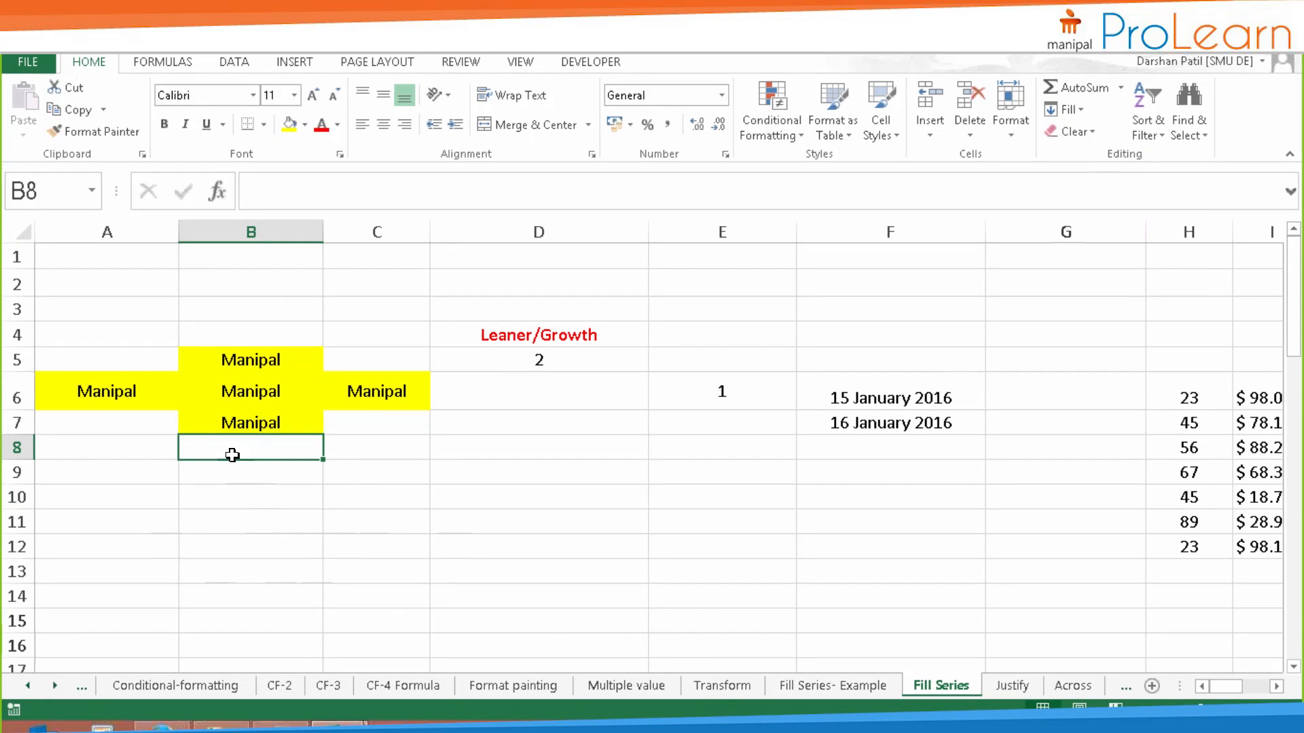
click(1065, 110)
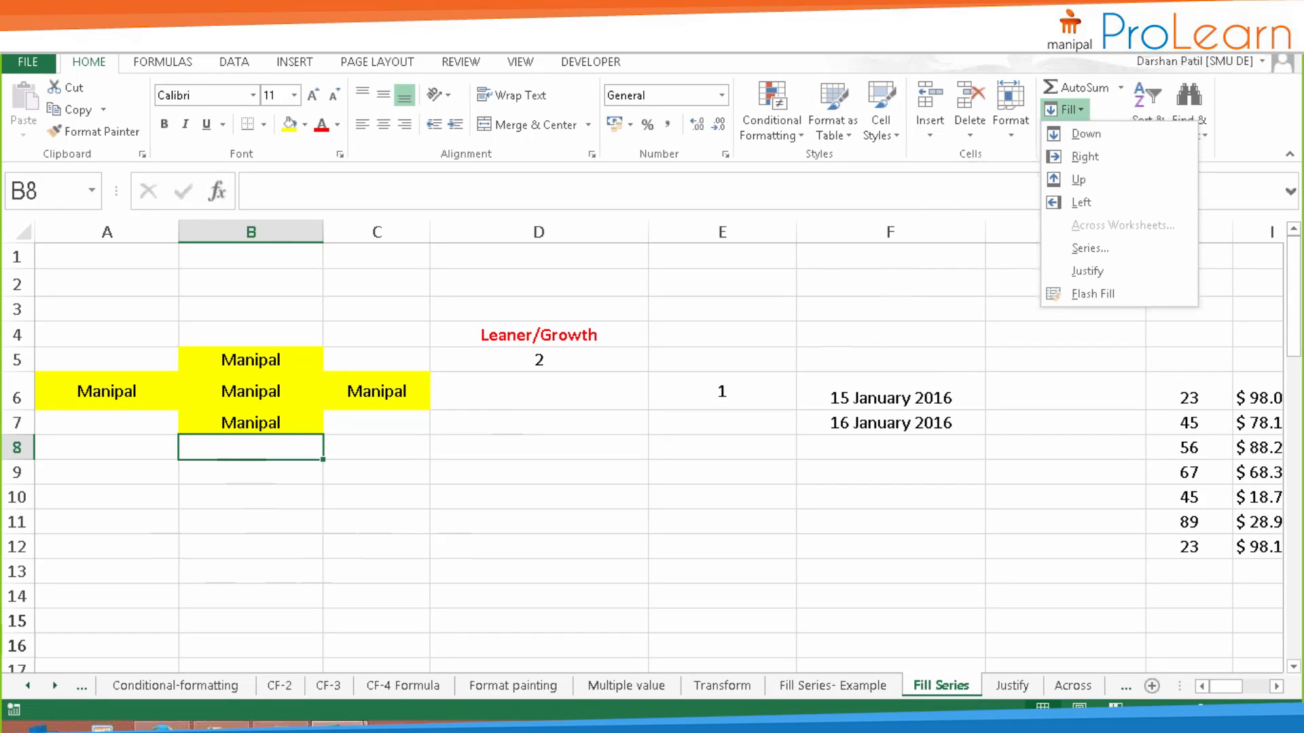
click(1090, 134)
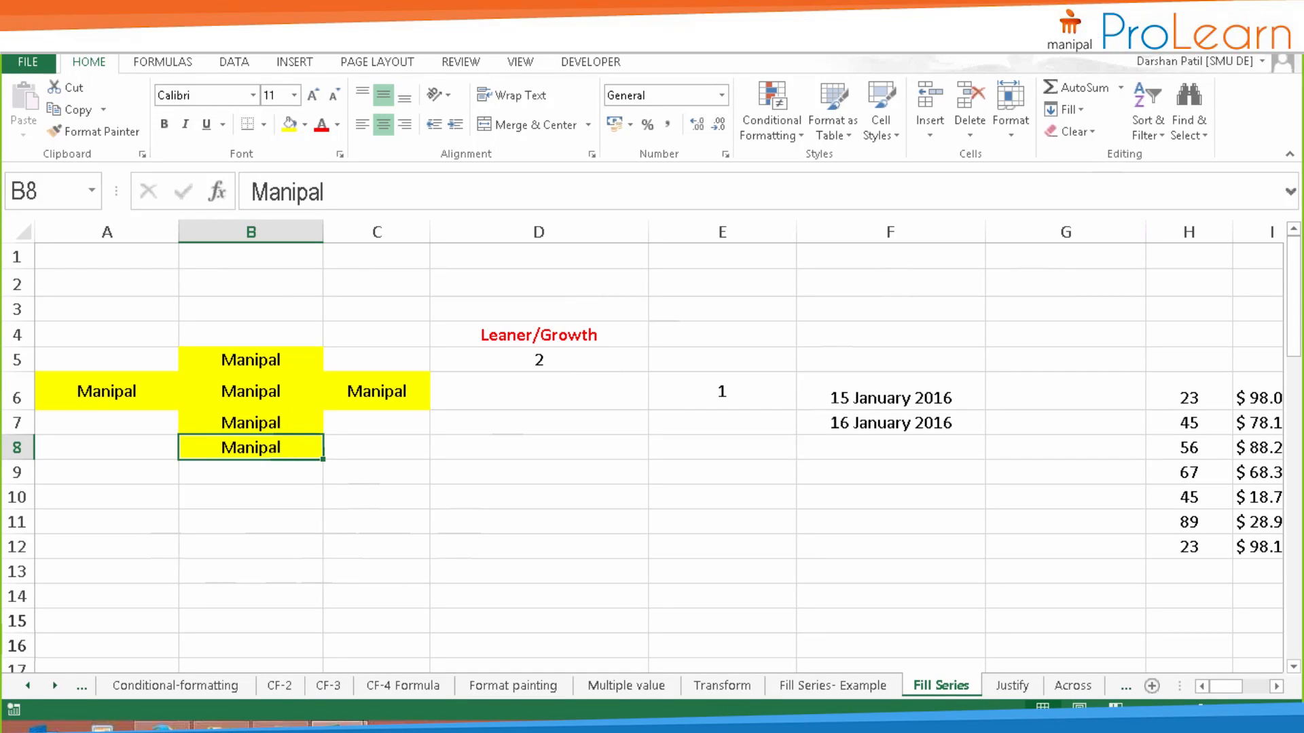
click(1064, 109)
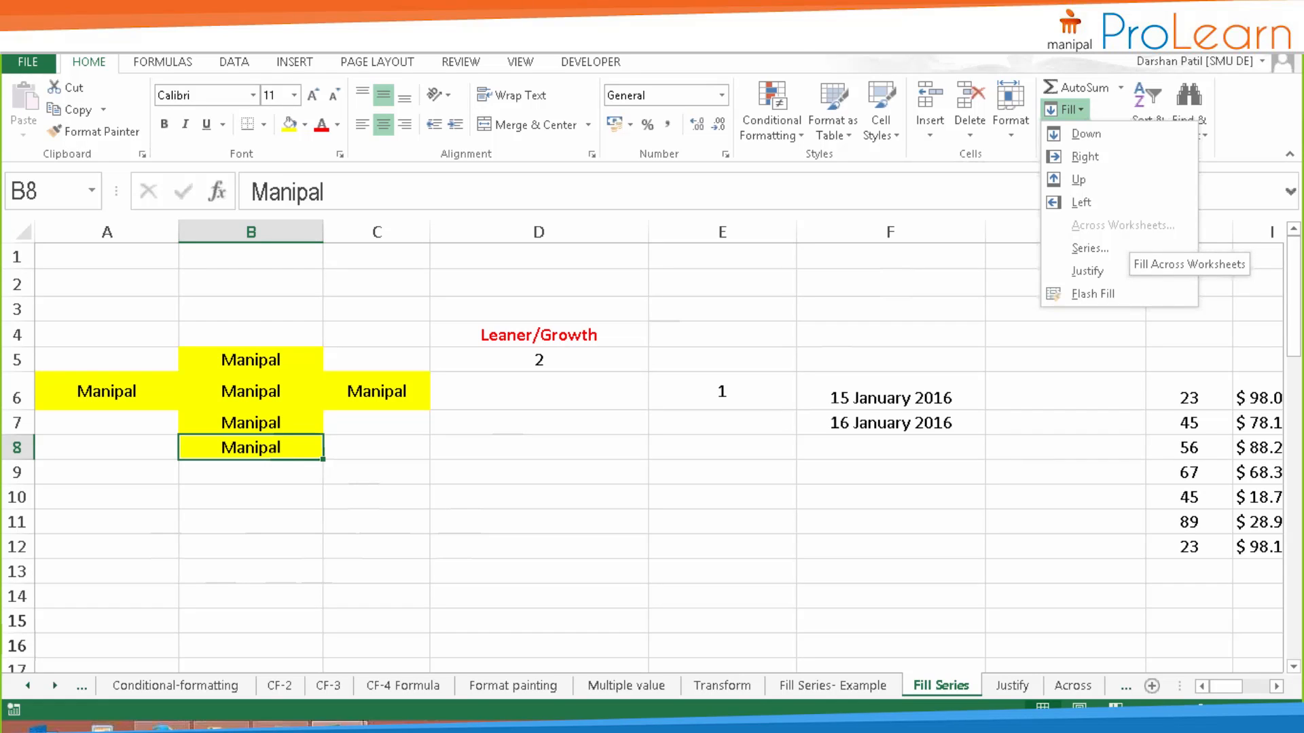
click(1102, 251)
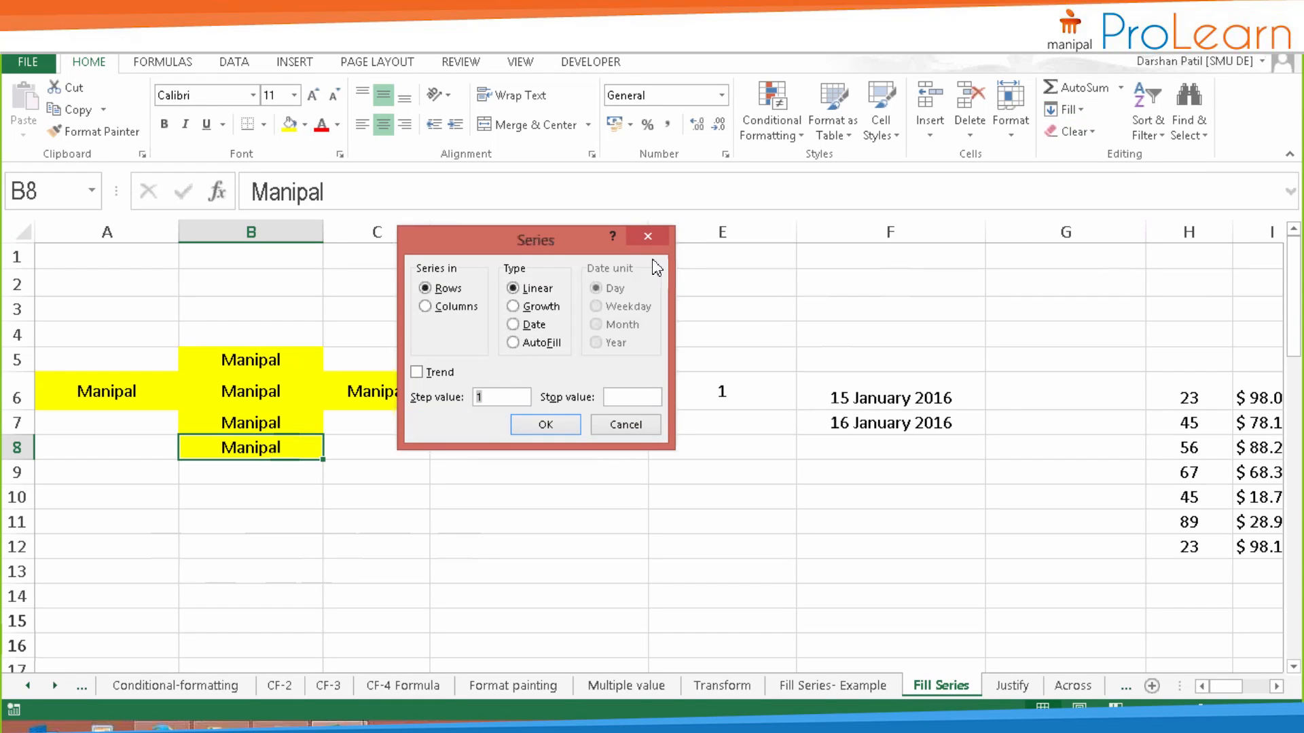
drag(560, 230, 835, 213)
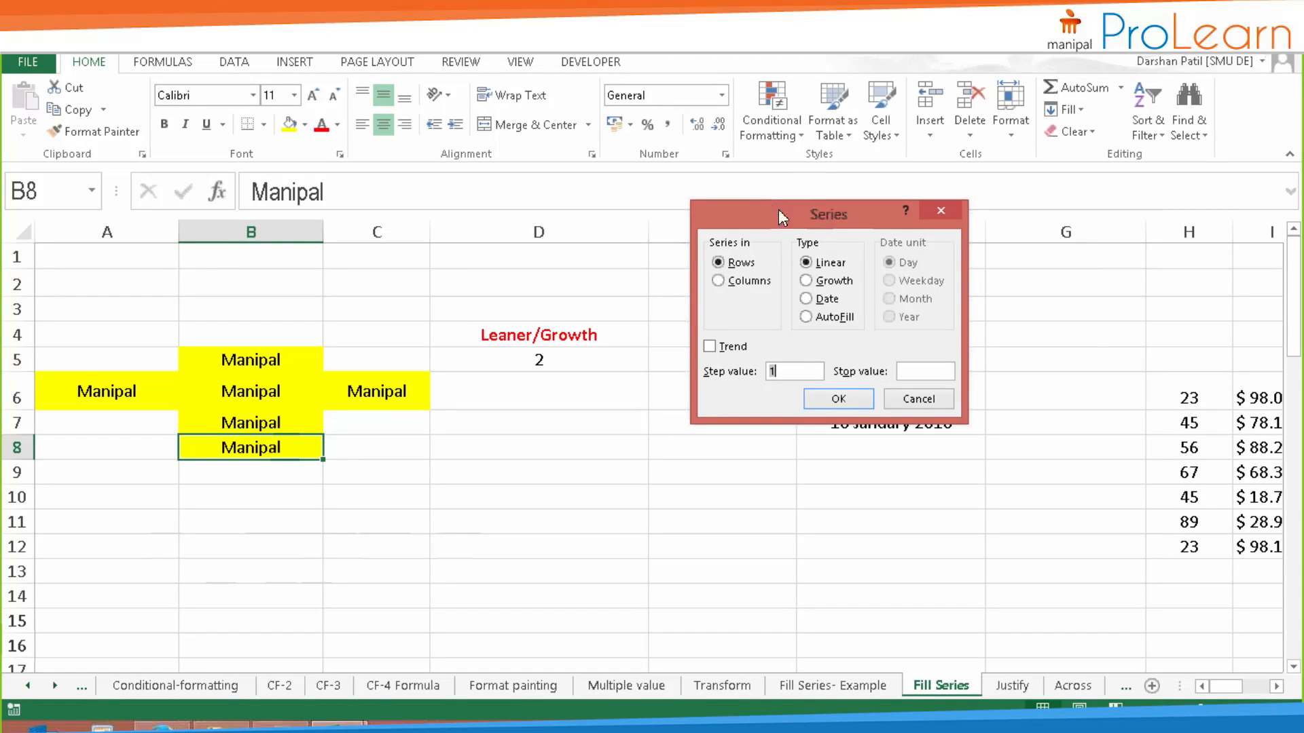
drag(778, 210, 884, 348)
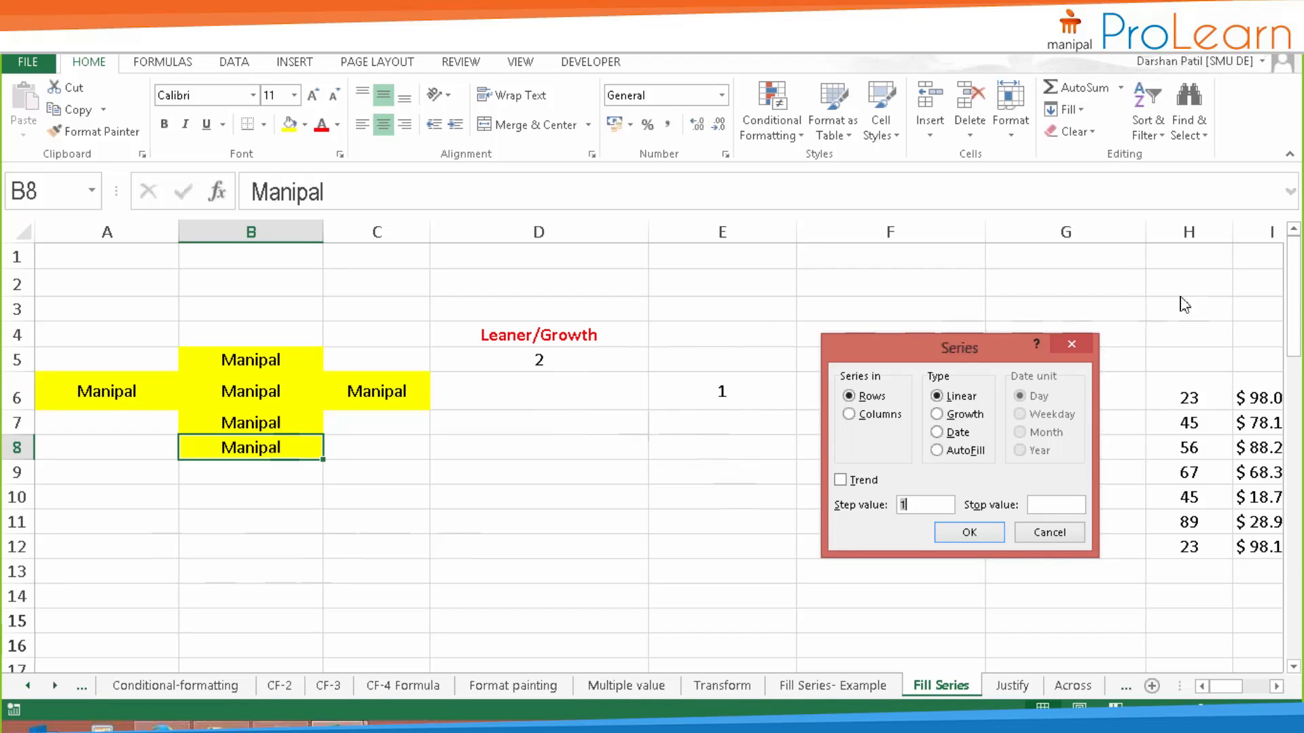
click(860, 415)
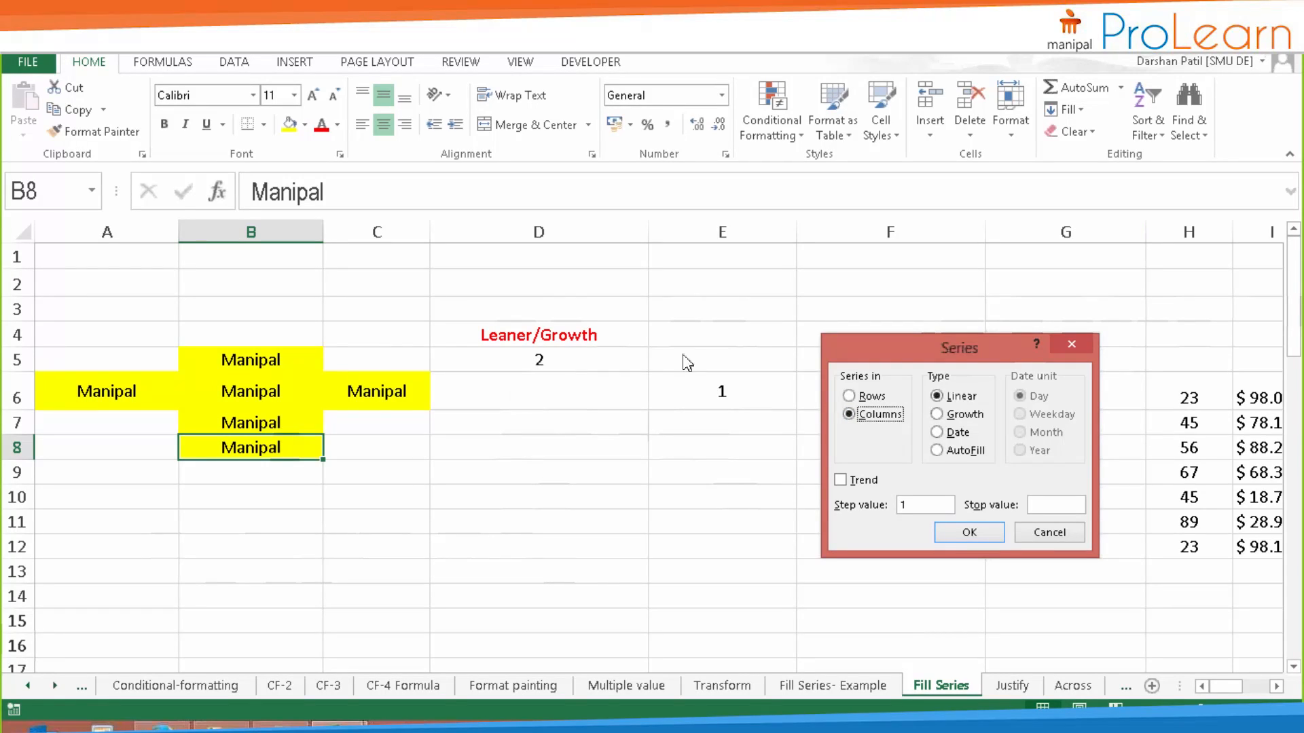
drag(896, 350, 835, 308)
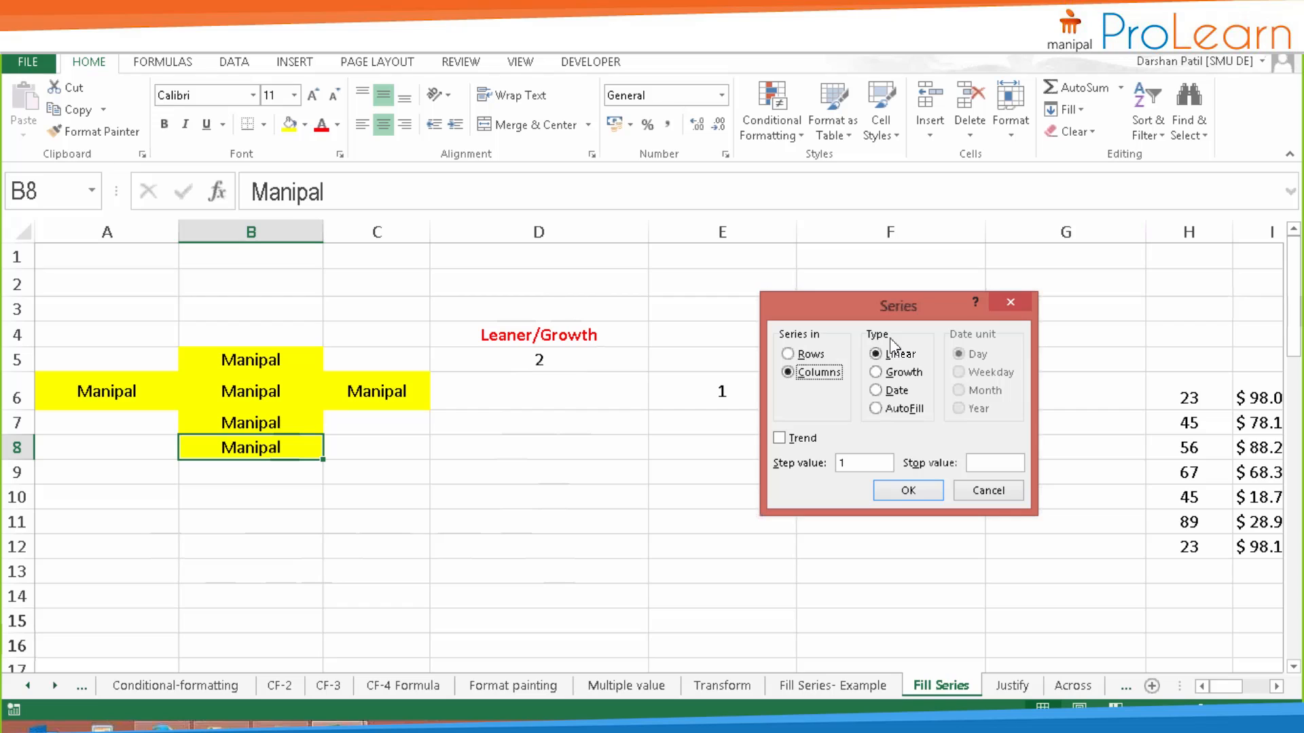
drag(868, 312, 939, 297)
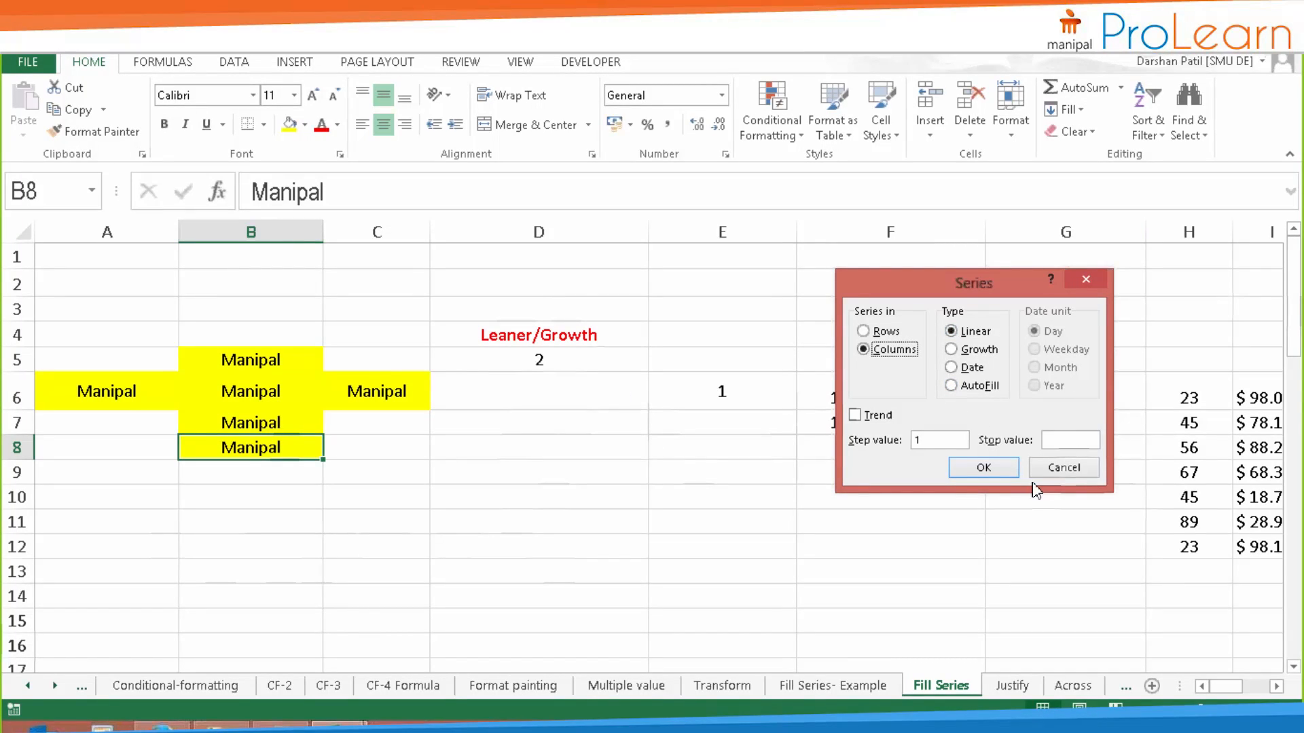
click(1060, 470)
- Replace the number in cell D5 under the Leaner/Growth heading with 1
click(669, 466)
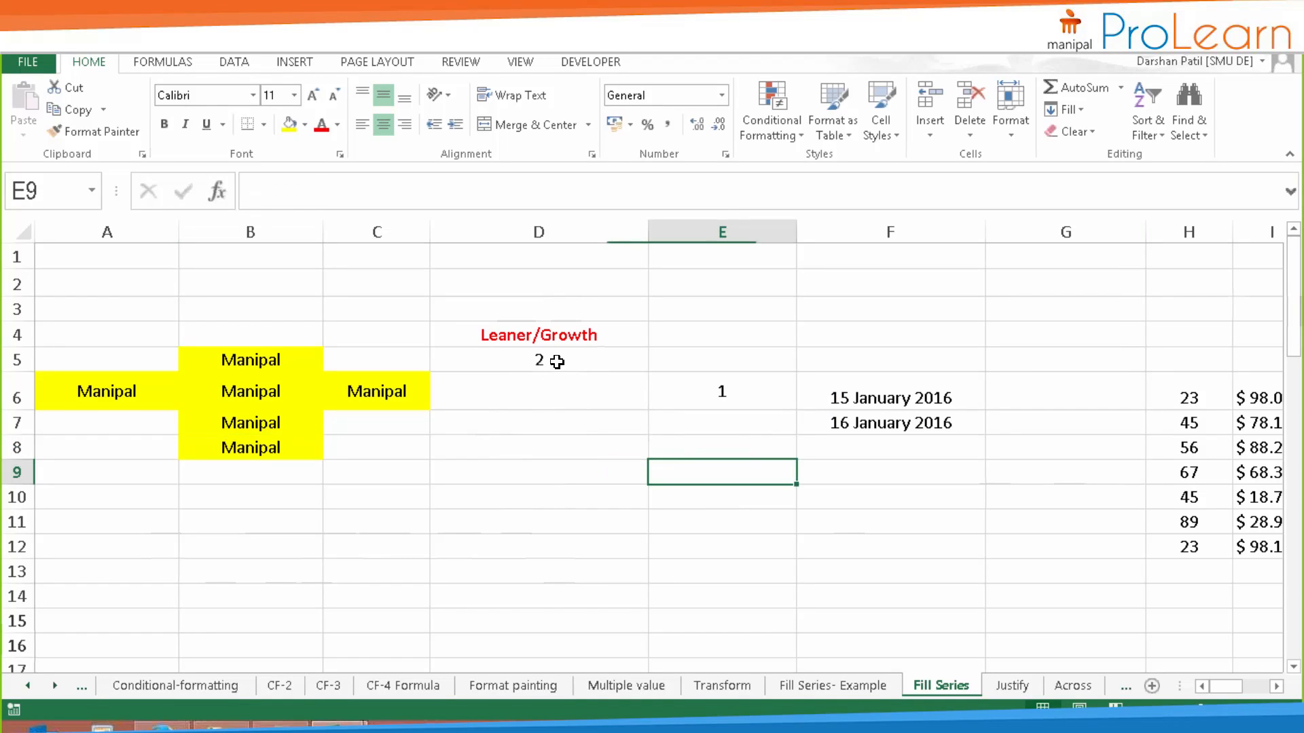
click(557, 360)
key(Delete)
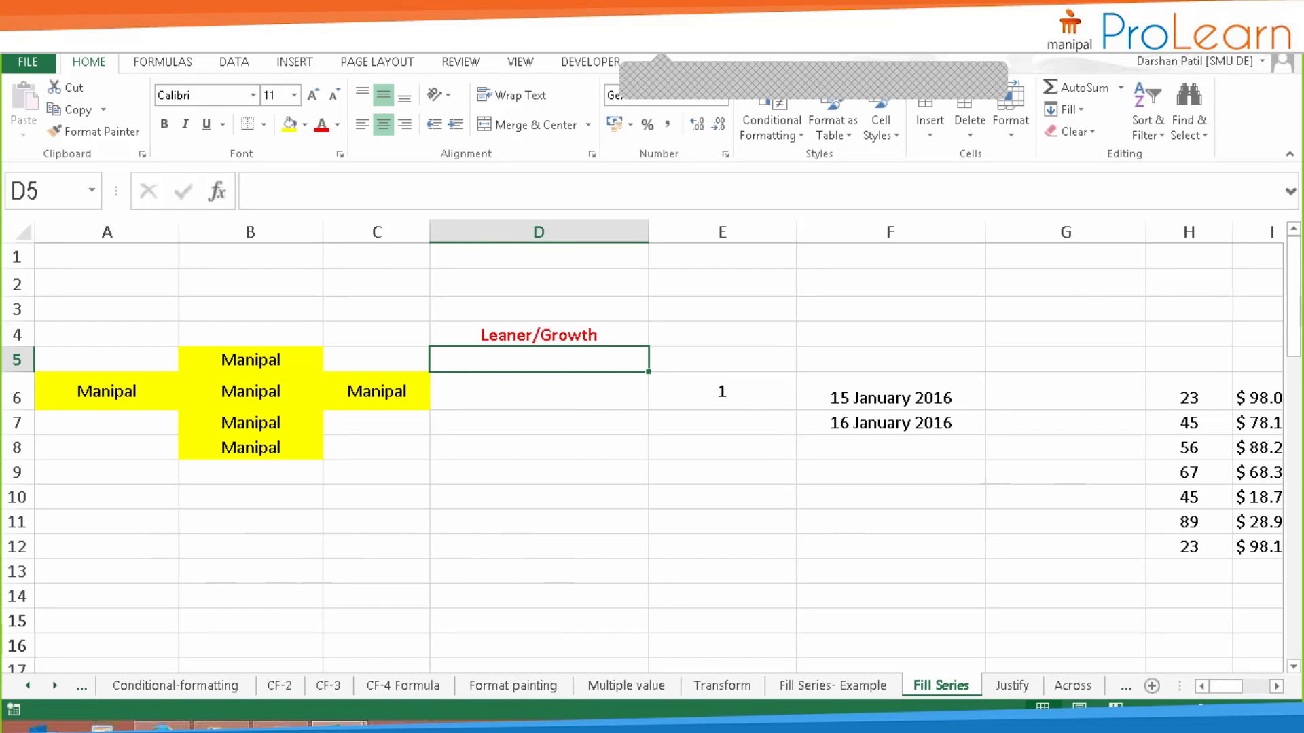
scroll(502, 456, up, 1)
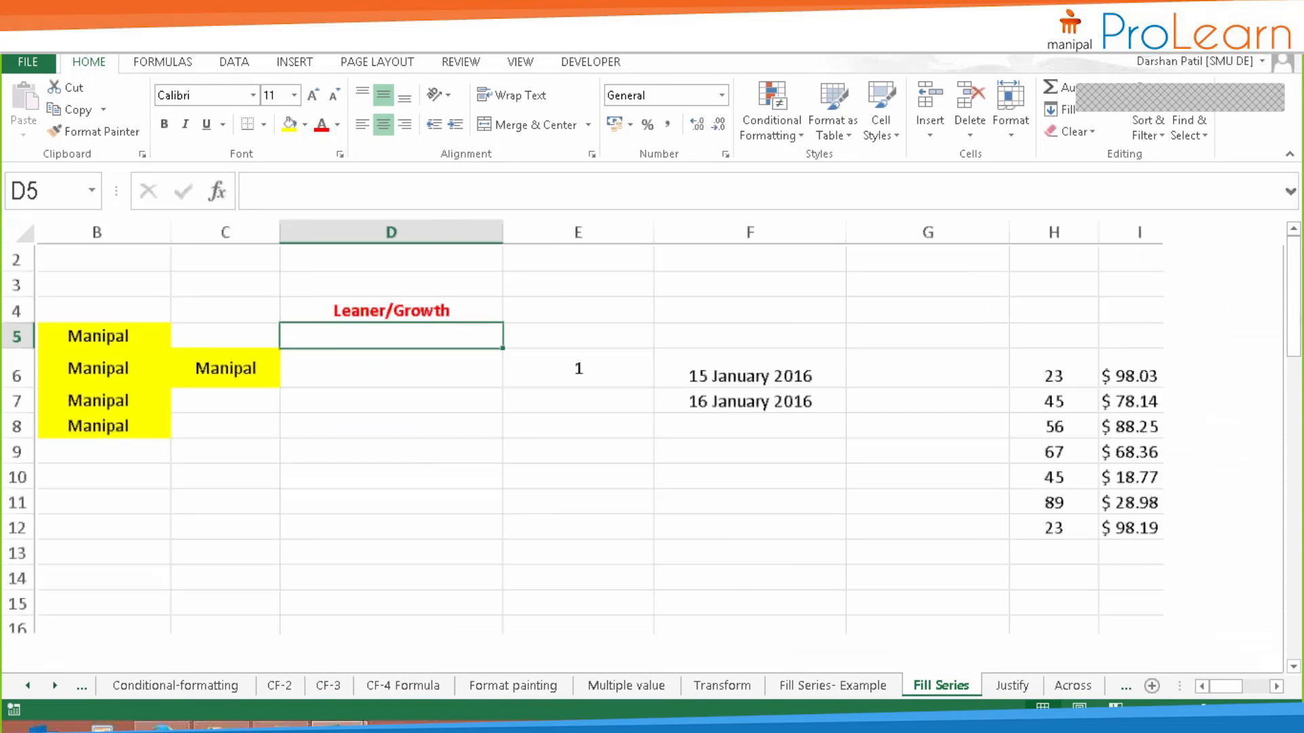
scroll(503, 456, up, 1)
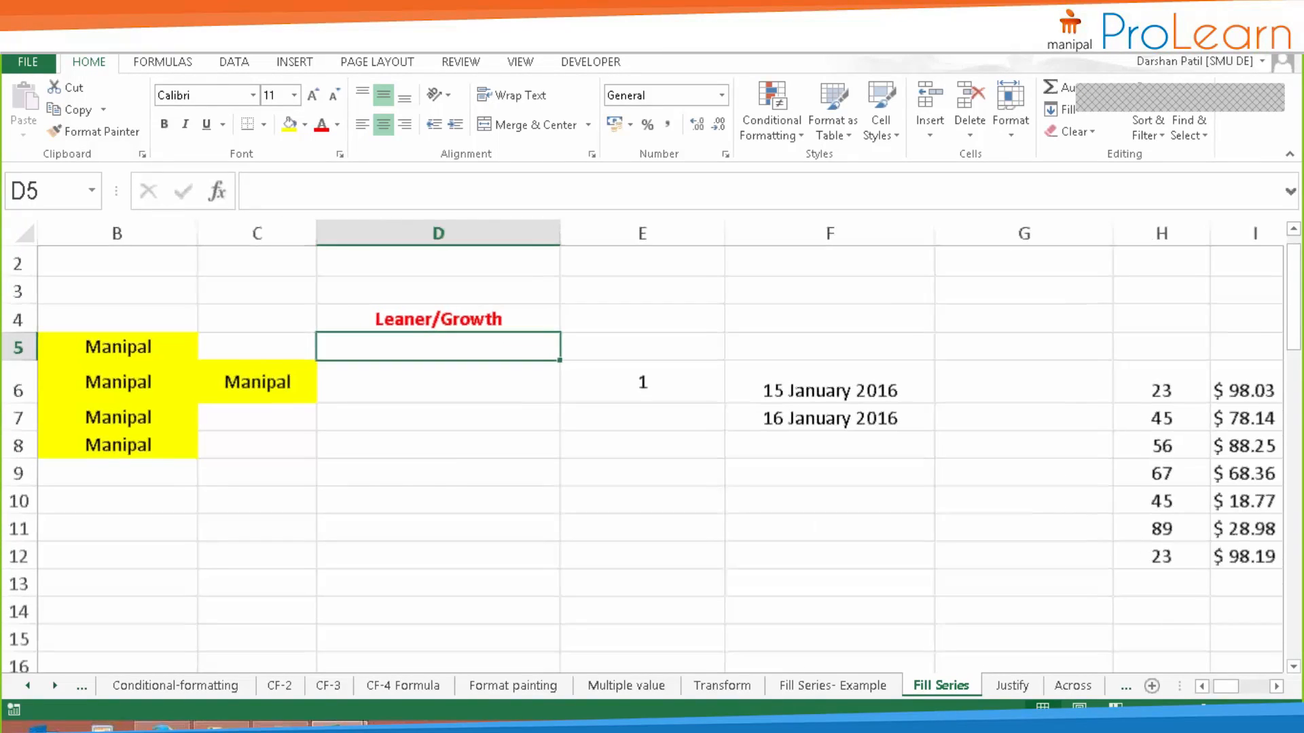
click(402, 392)
key(Up)
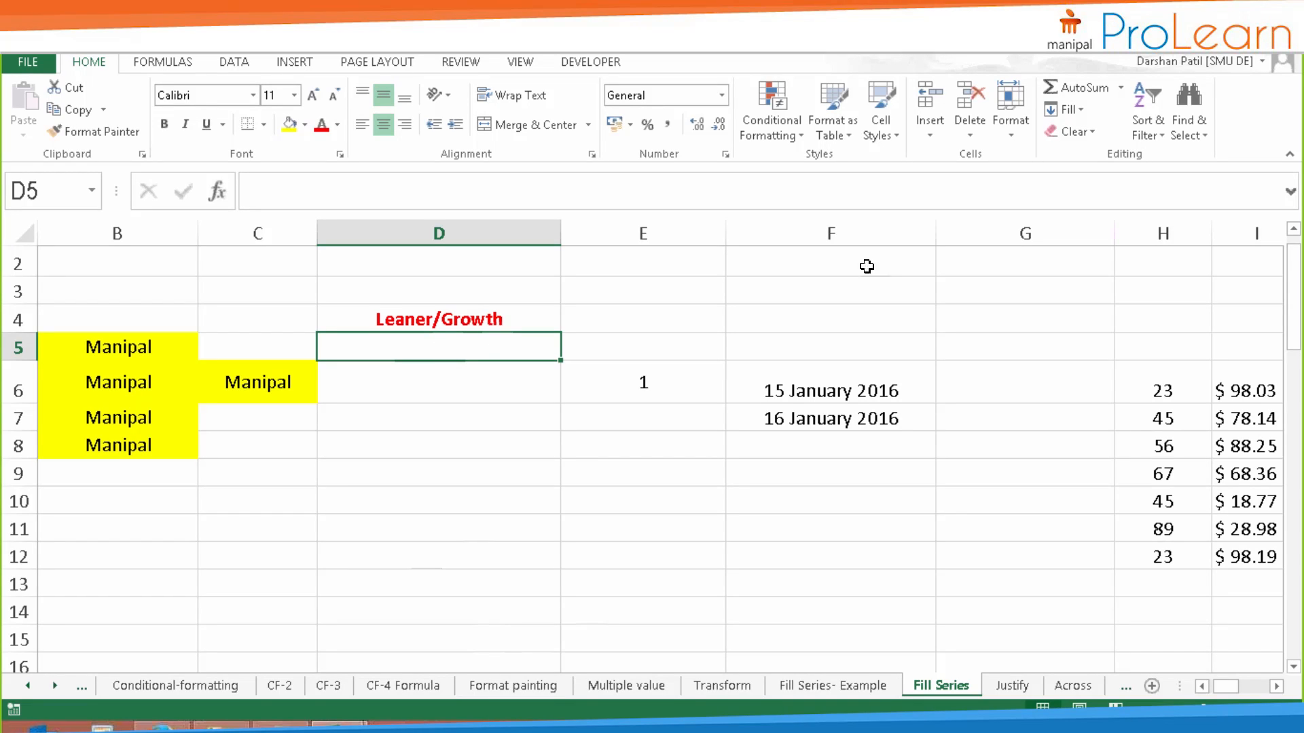
key(F2)
text(1)
key(Return)
- Delete the contents of cells B4:C10 and clear the range's formatting
click(231, 381)
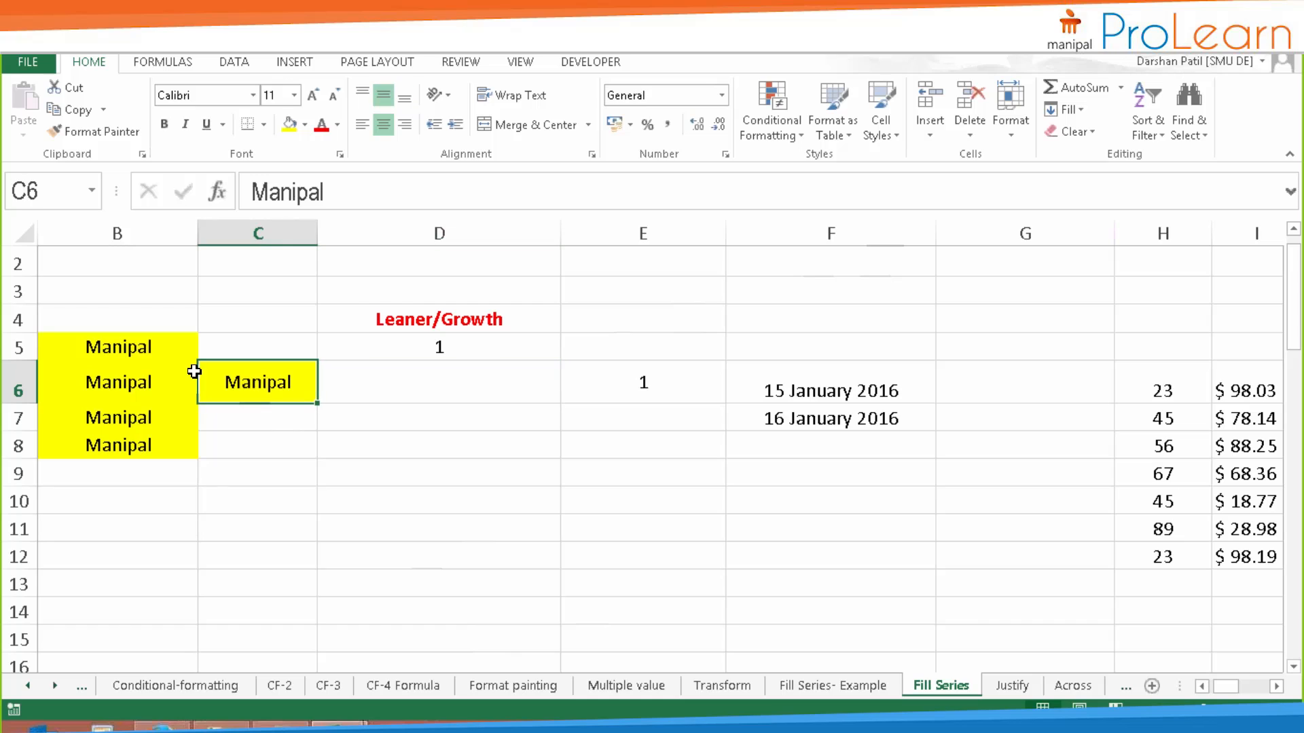
drag(108, 326, 213, 491)
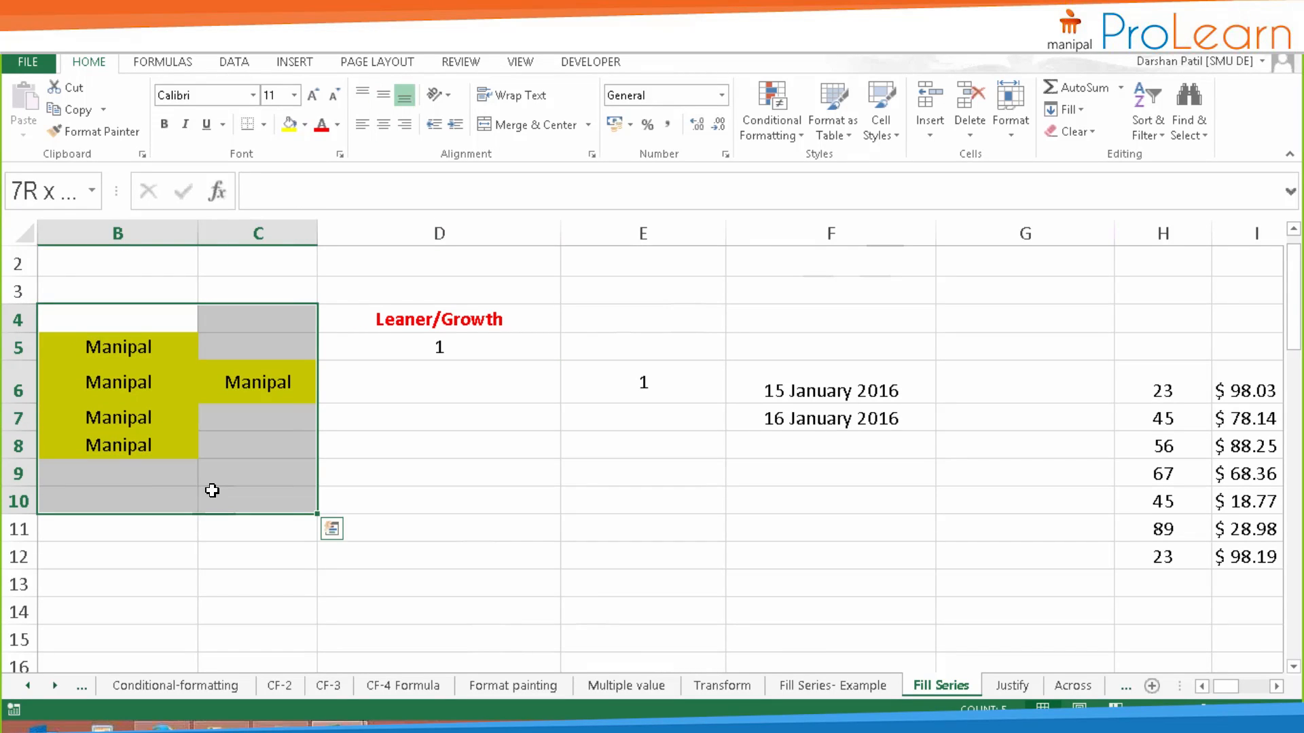
key(Delete)
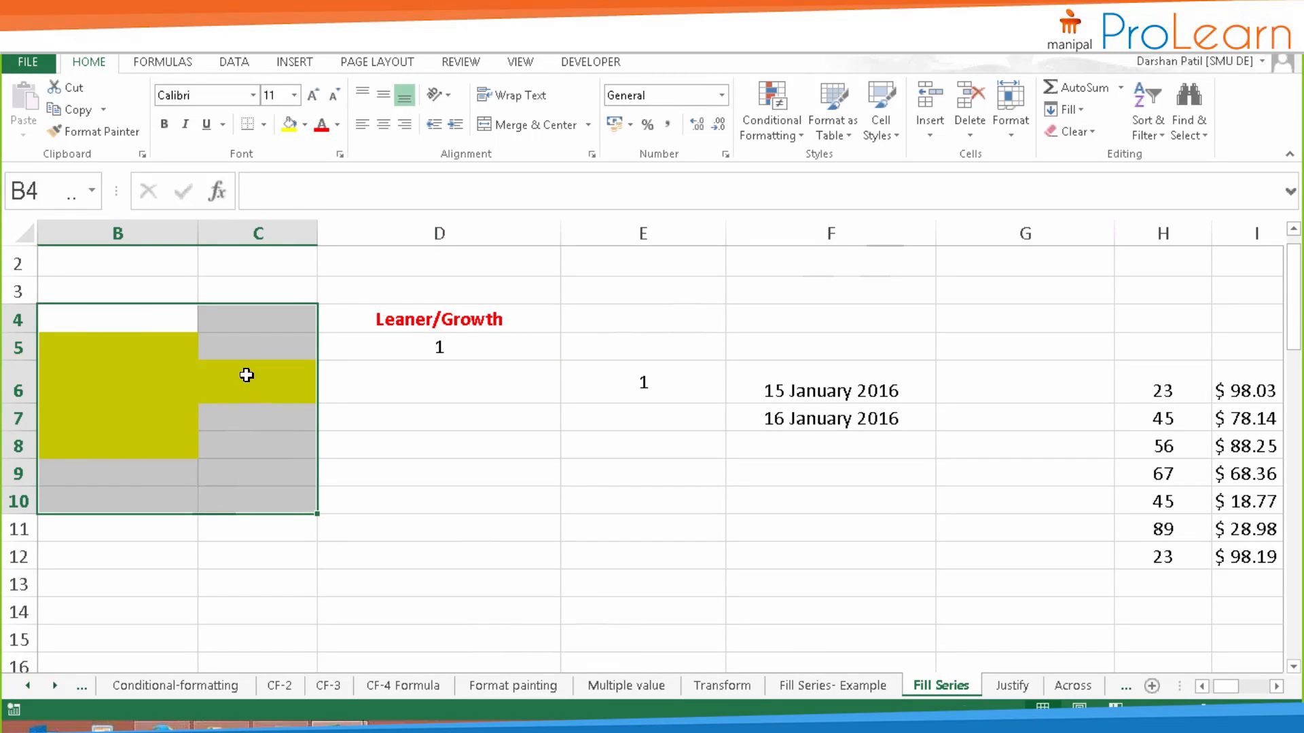
click(1076, 134)
click(1103, 182)
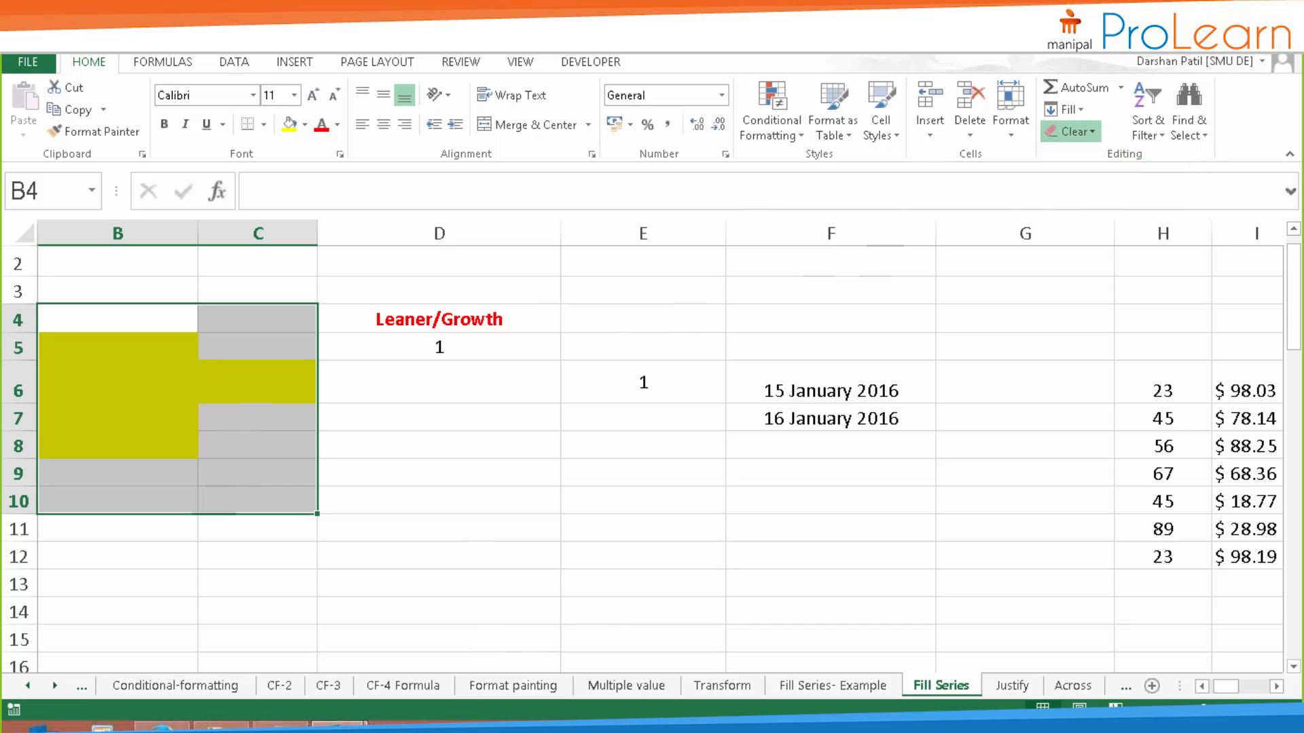
- Start a Fill Series from cell D5, set to run in columns with the Linear type
click(495, 442)
click(457, 343)
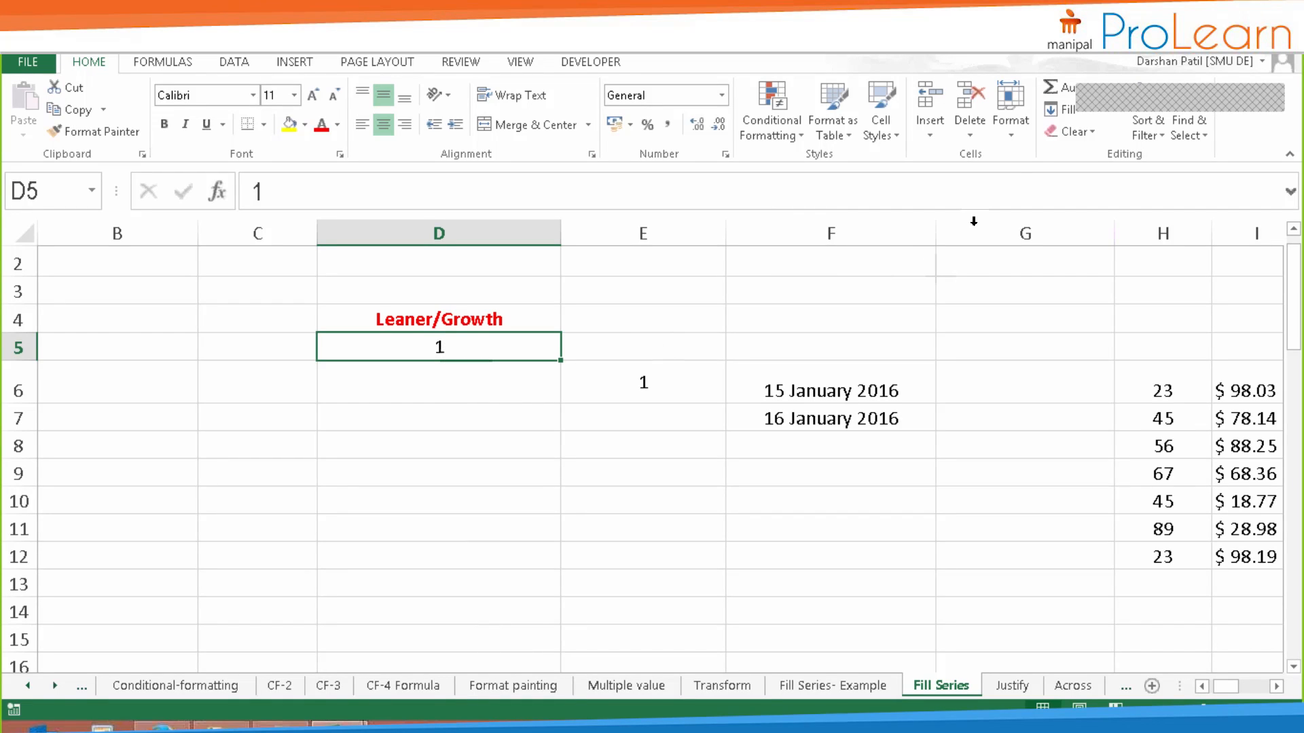
click(1066, 109)
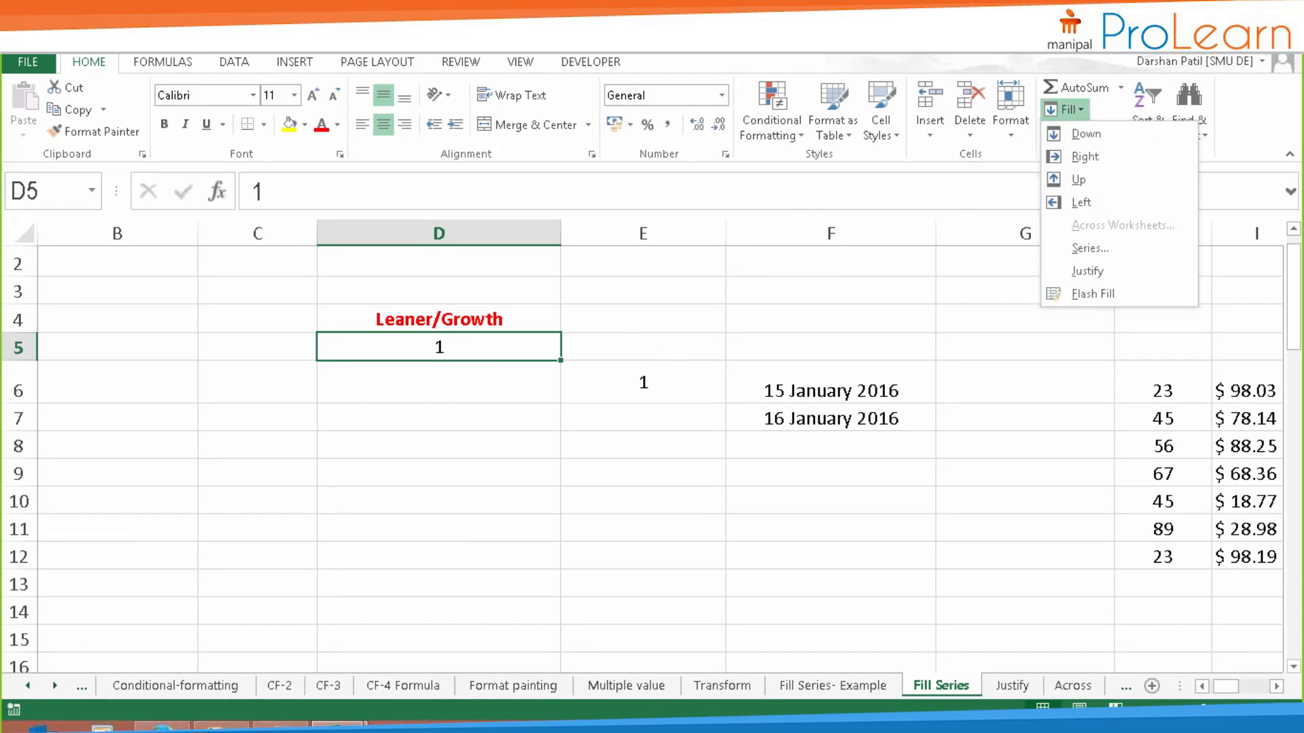
click(1097, 250)
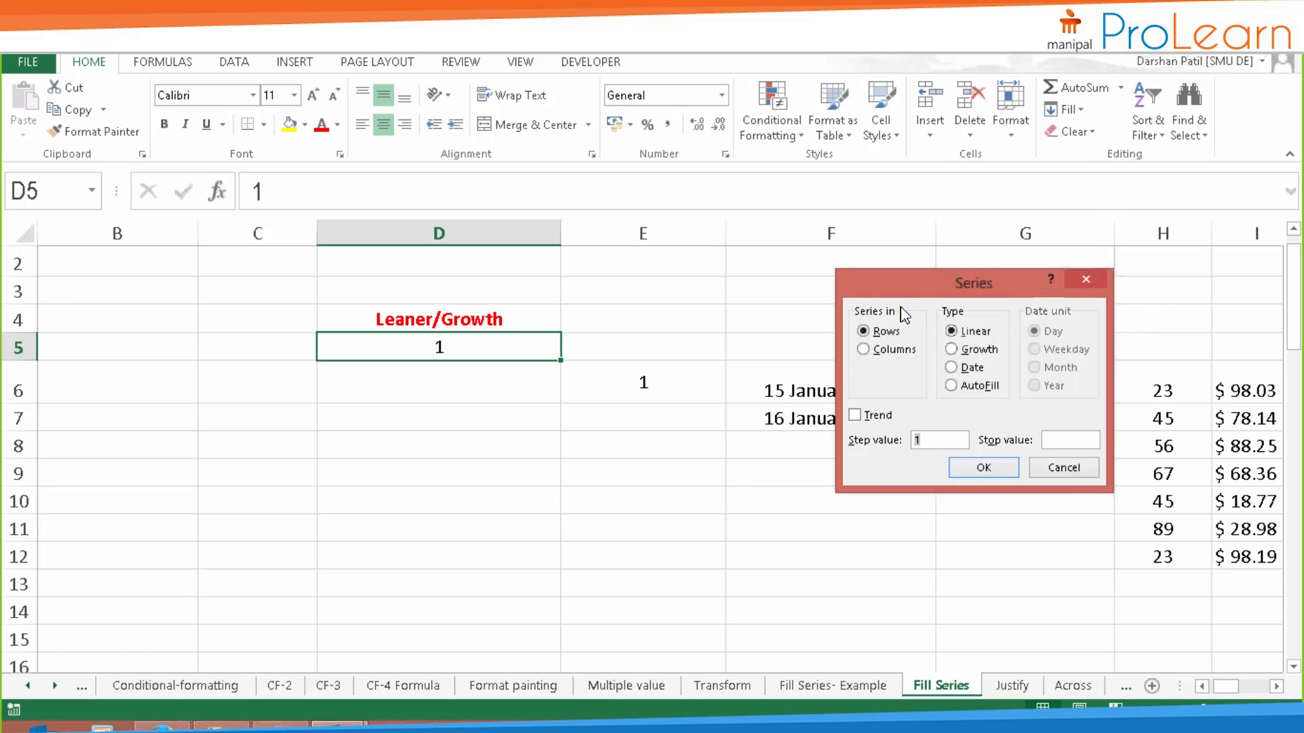
drag(906, 280, 779, 211)
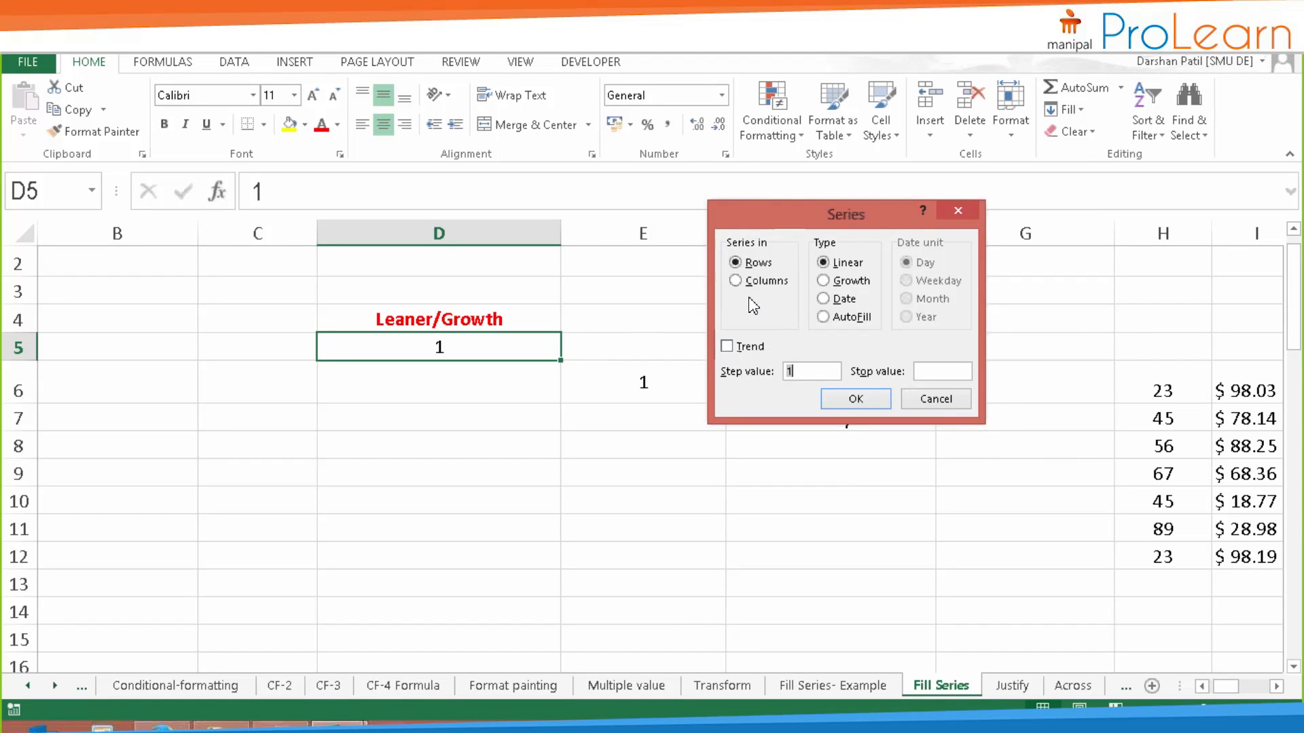
click(734, 282)
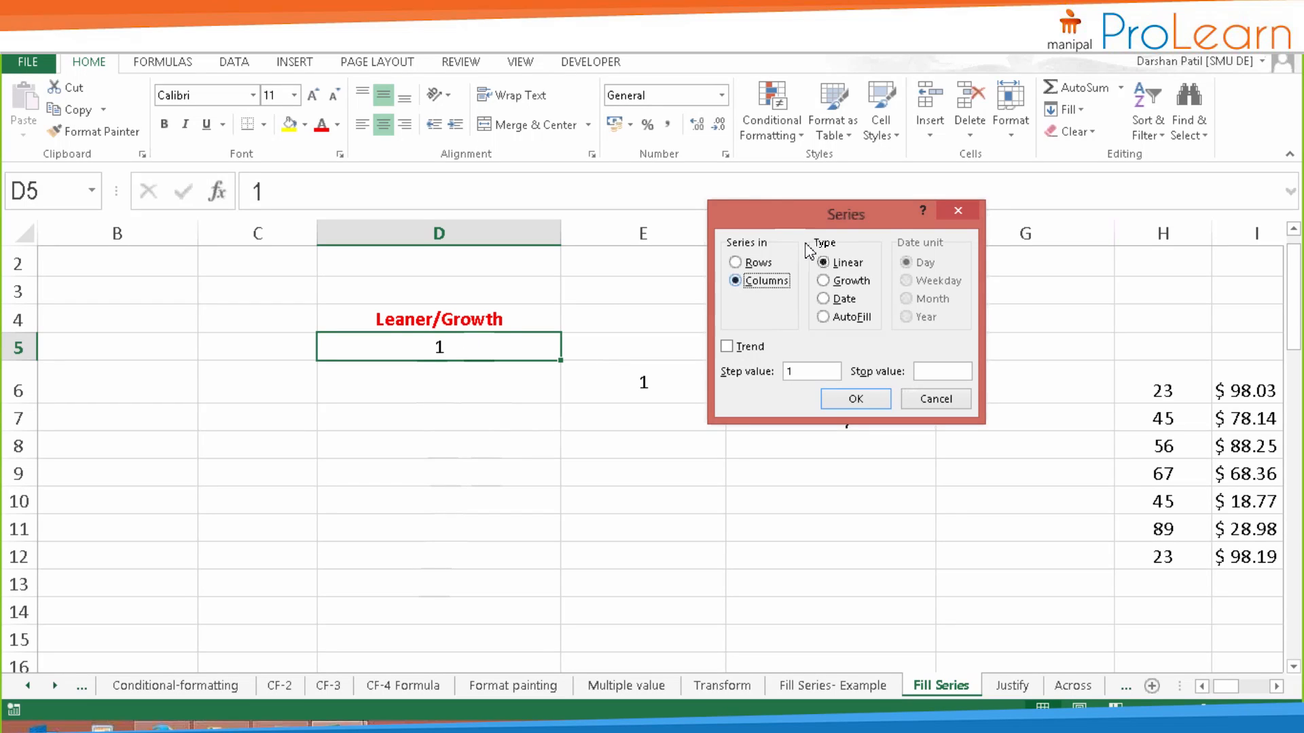
drag(801, 212, 786, 453)
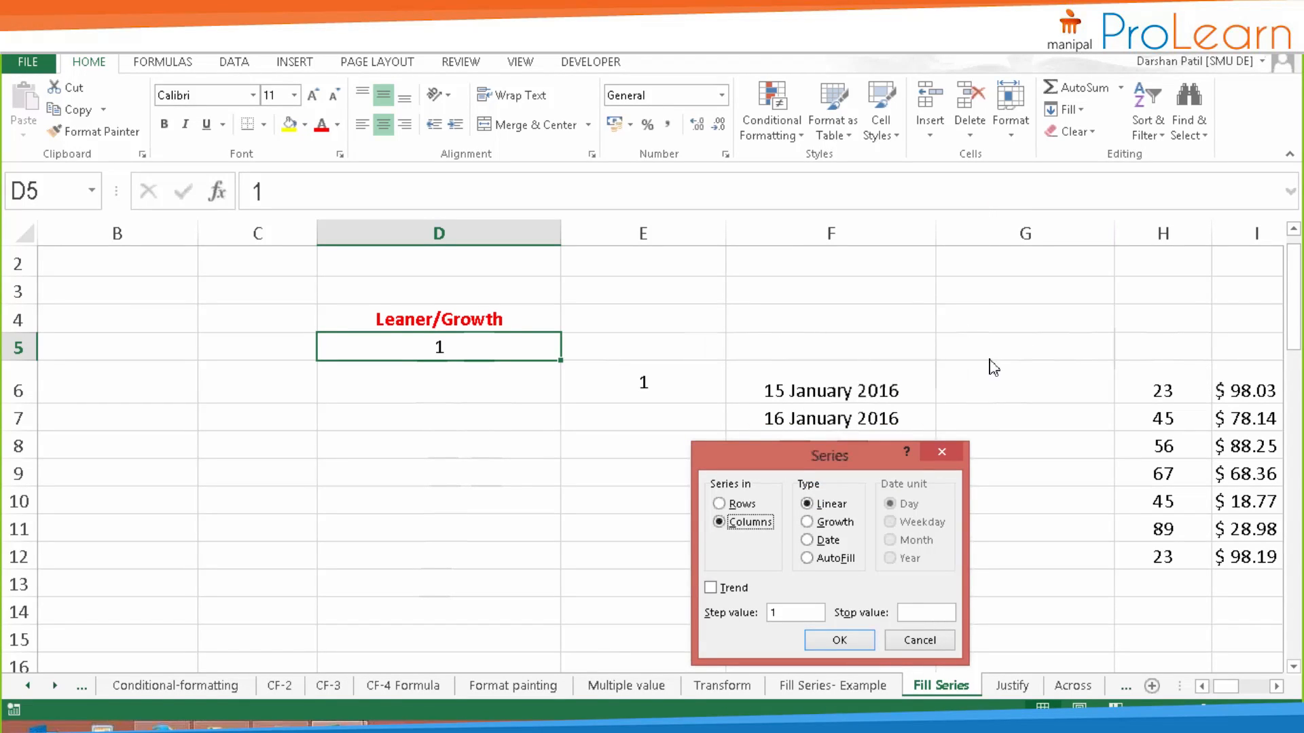
drag(742, 464, 730, 273)
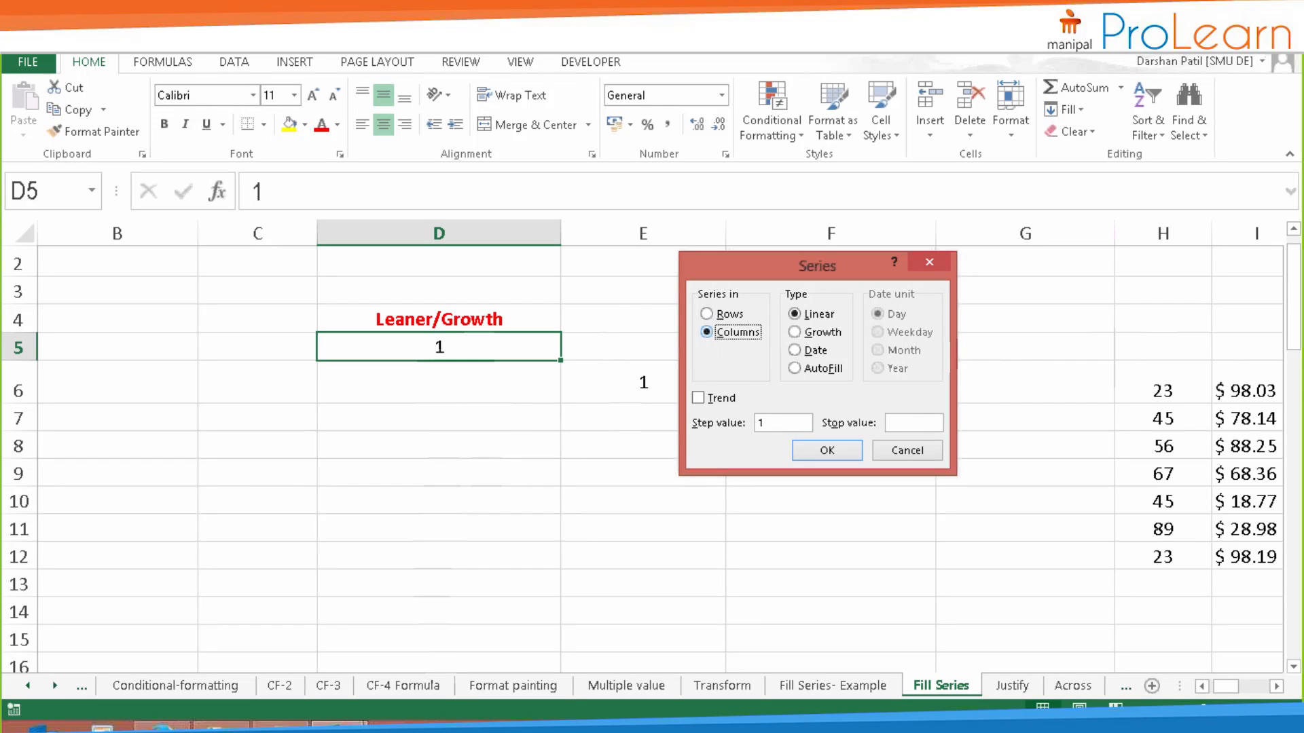
click(794, 316)
drag(740, 273, 697, 239)
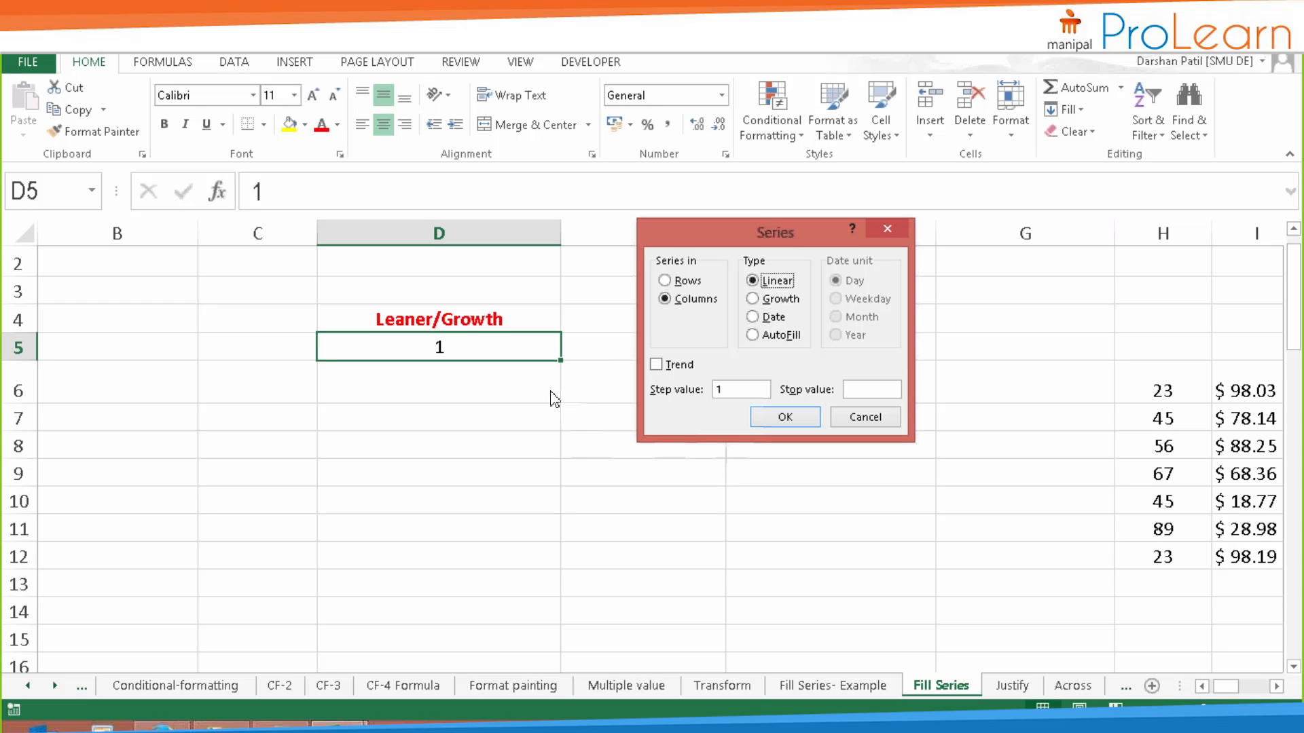
- Set the series step value to 1 and the stop value to 25, and fill the series down column D
double_click(741, 390)
text(1)
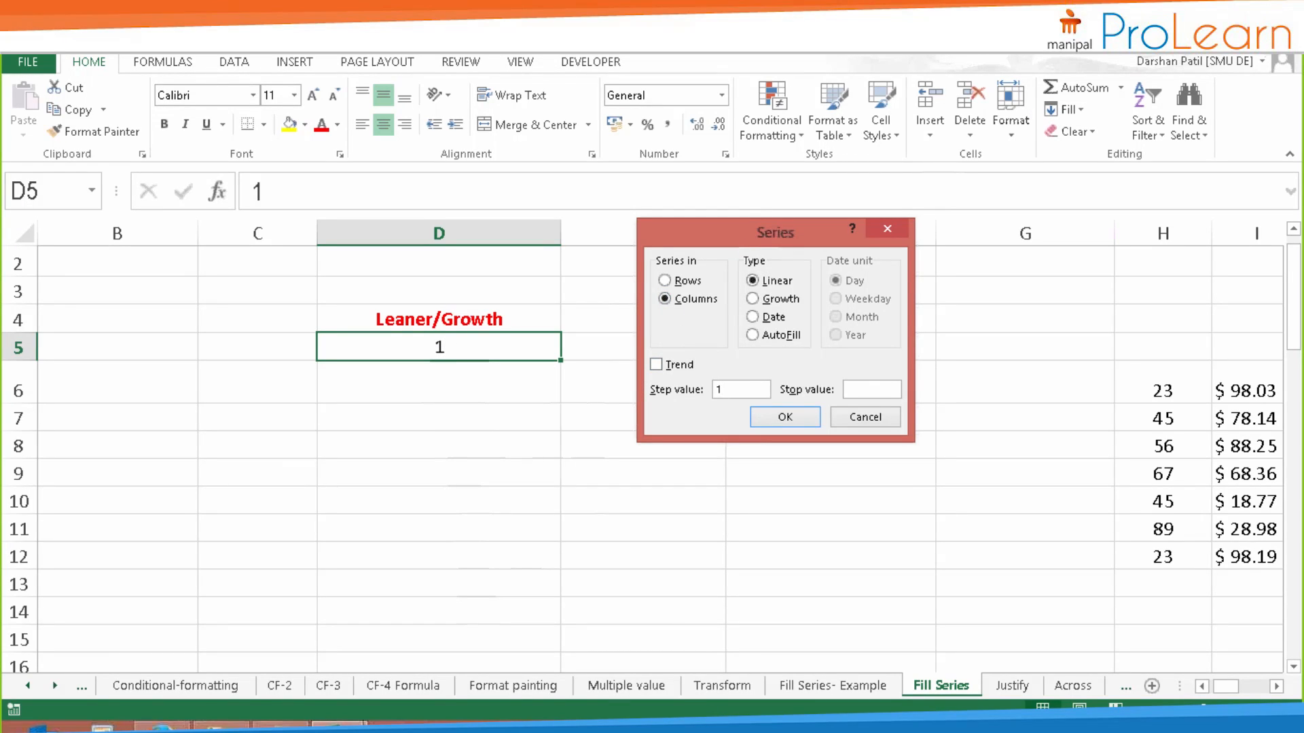
drag(733, 389, 717, 389)
click(737, 392)
click(863, 390)
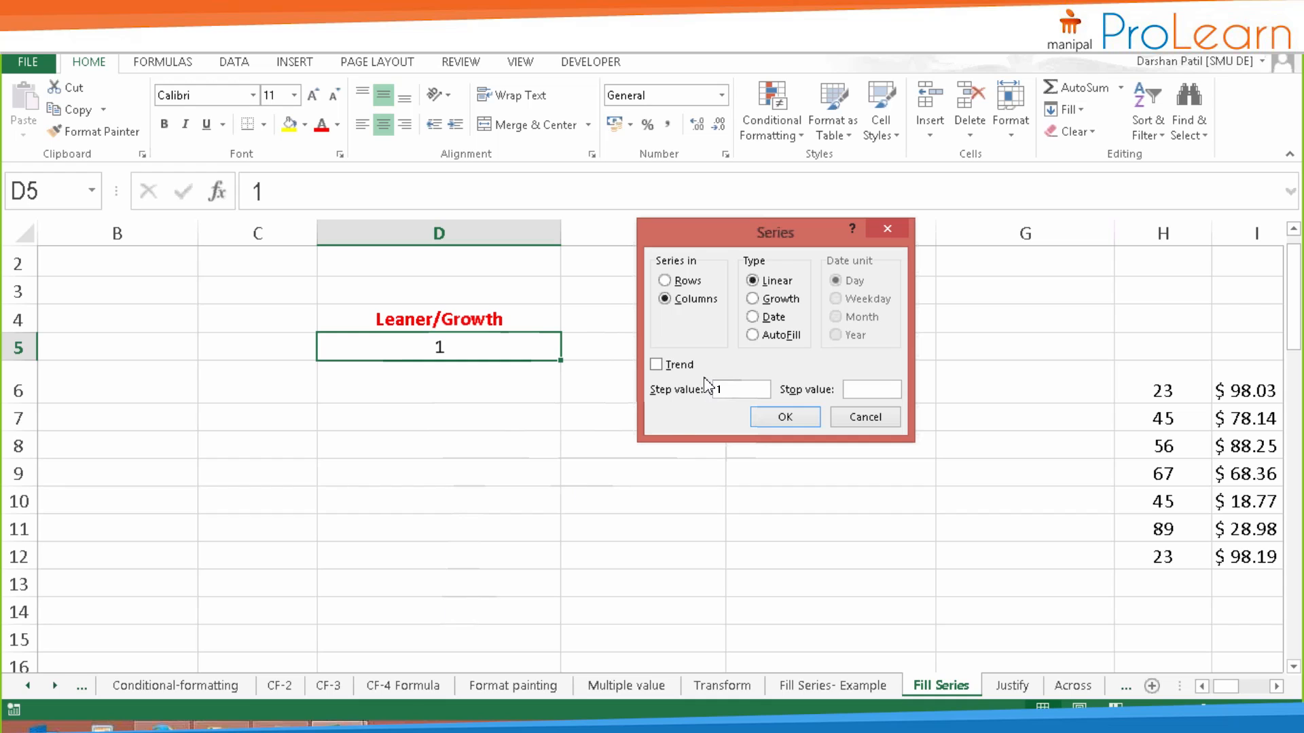
click(882, 388)
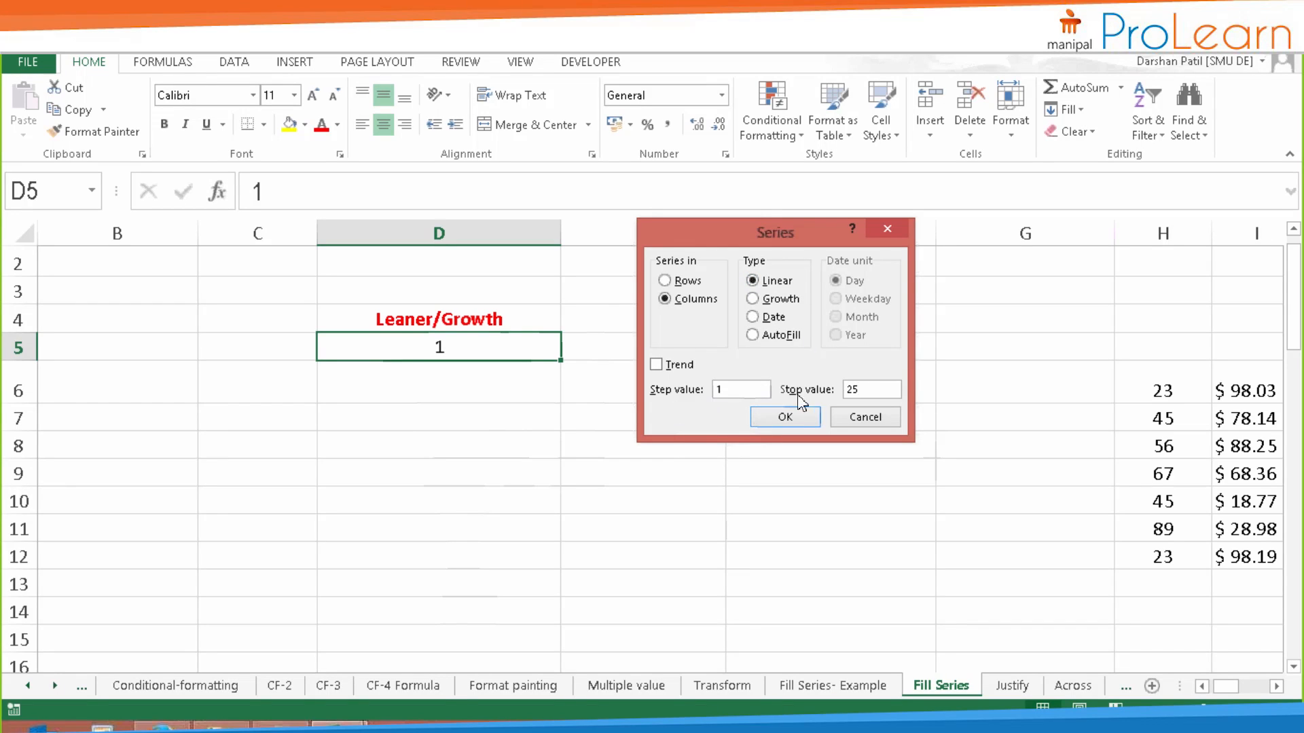
double_click(852, 389)
click(785, 416)
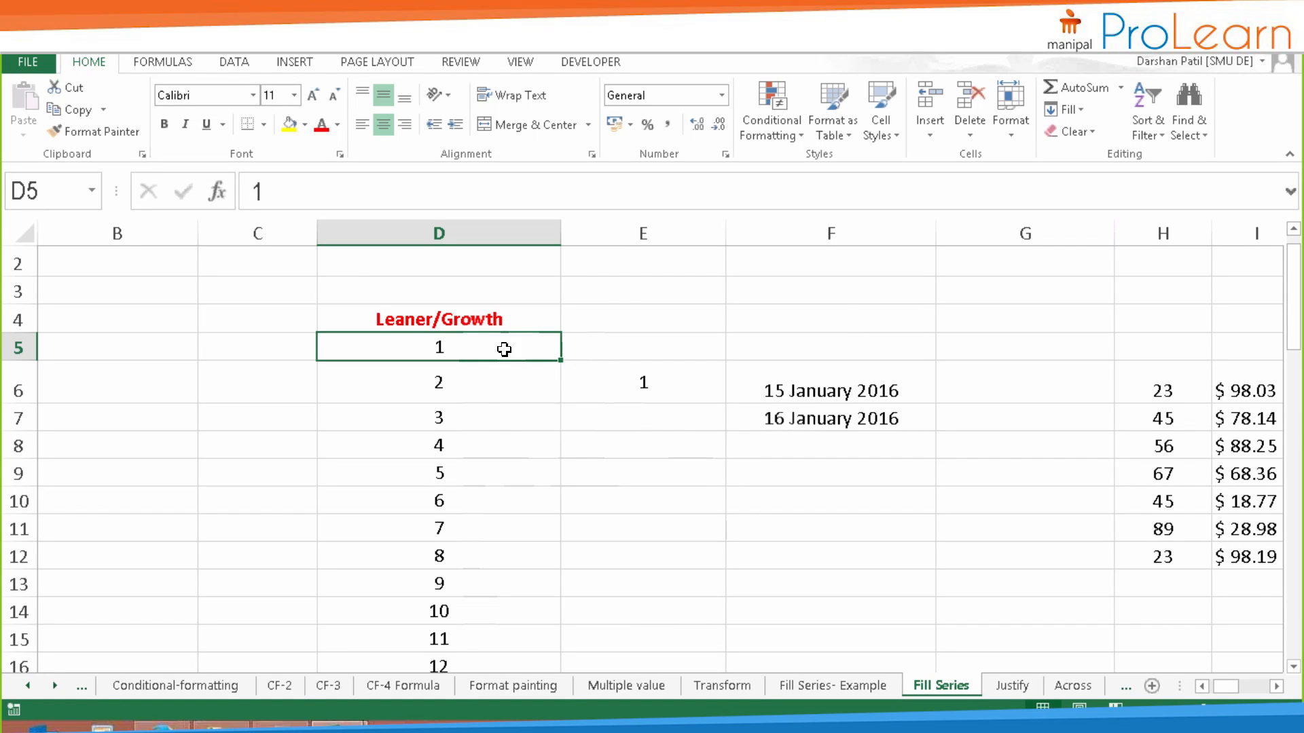
- Check the filled series in column D down to its last value and undo the fill
click(483, 399)
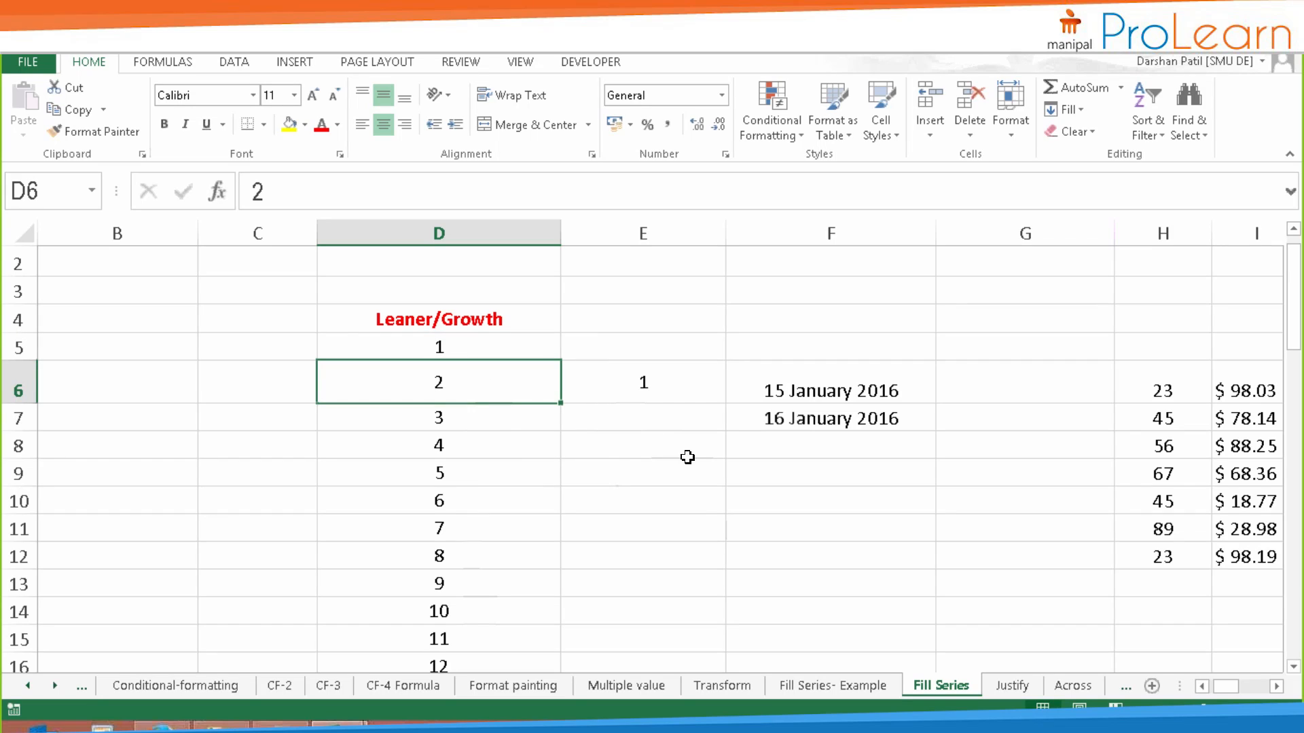
click(497, 419)
click(492, 455)
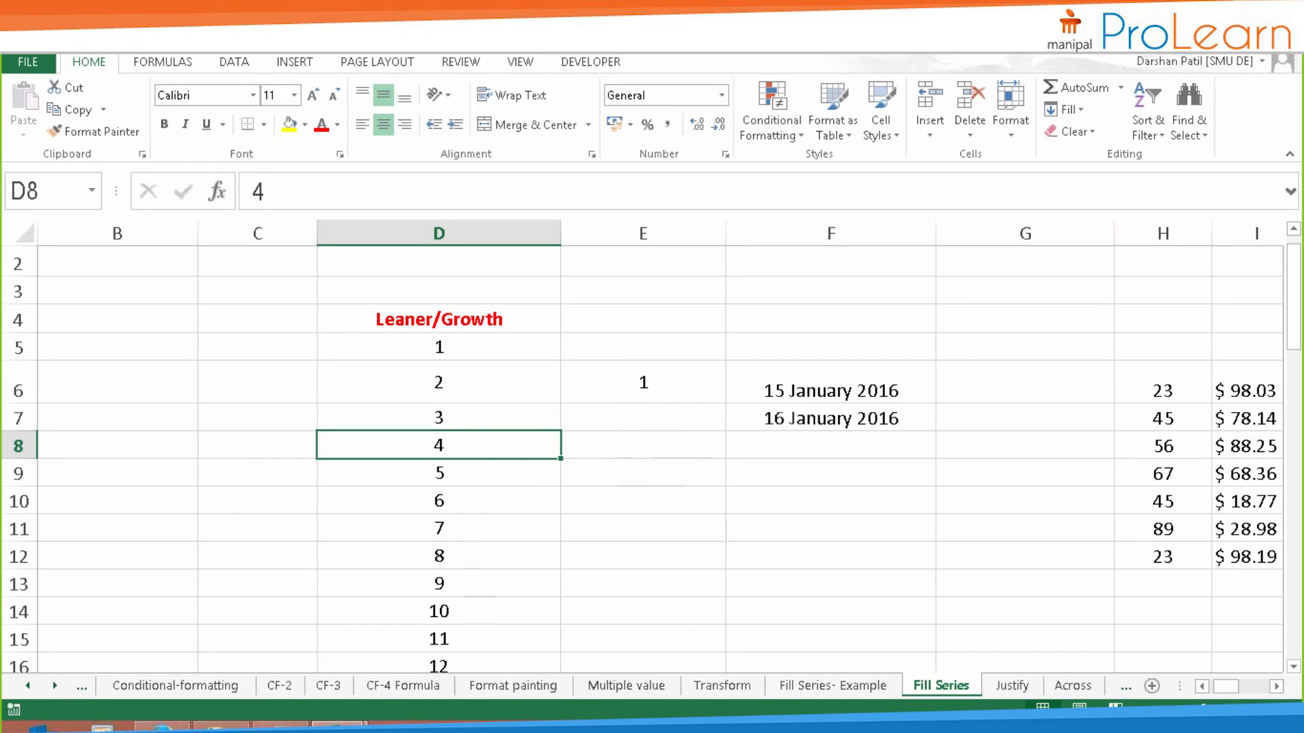
scroll(643, 456, down, 3)
scroll(512, 598, down, 2)
click(512, 601)
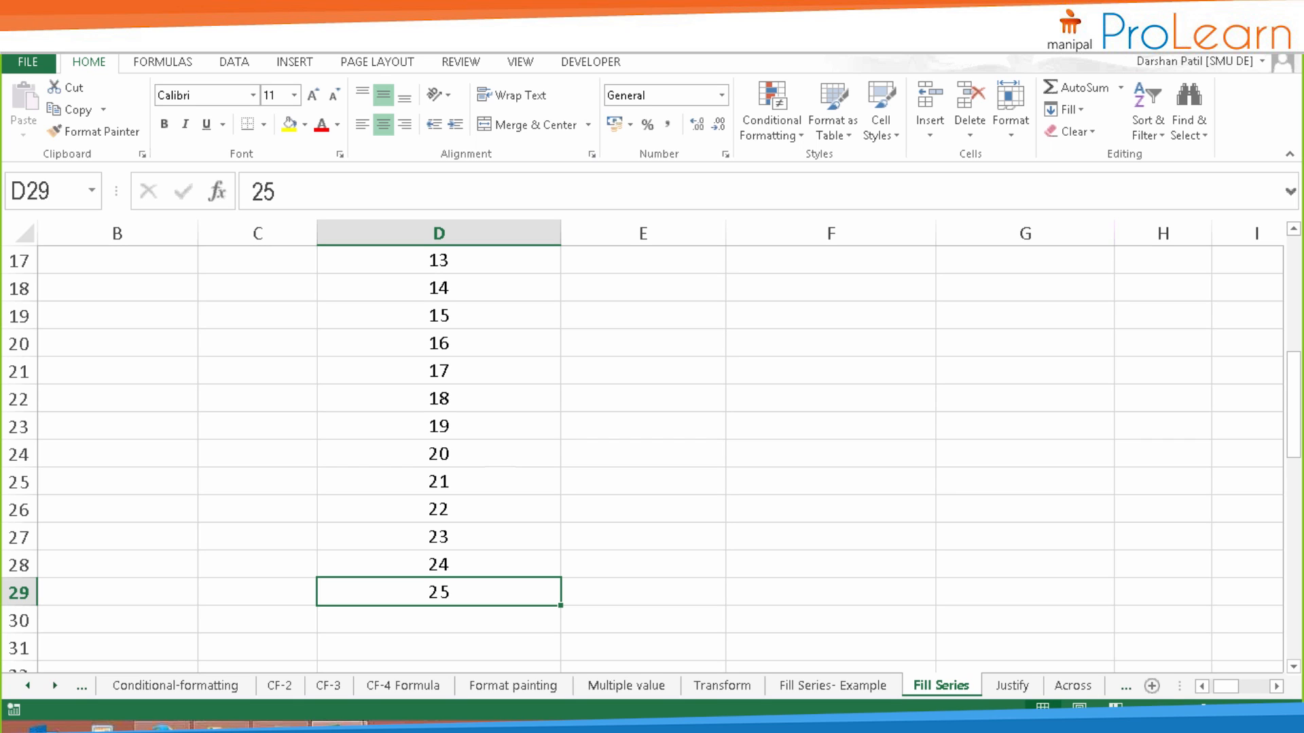
scroll(493, 581, up, 5)
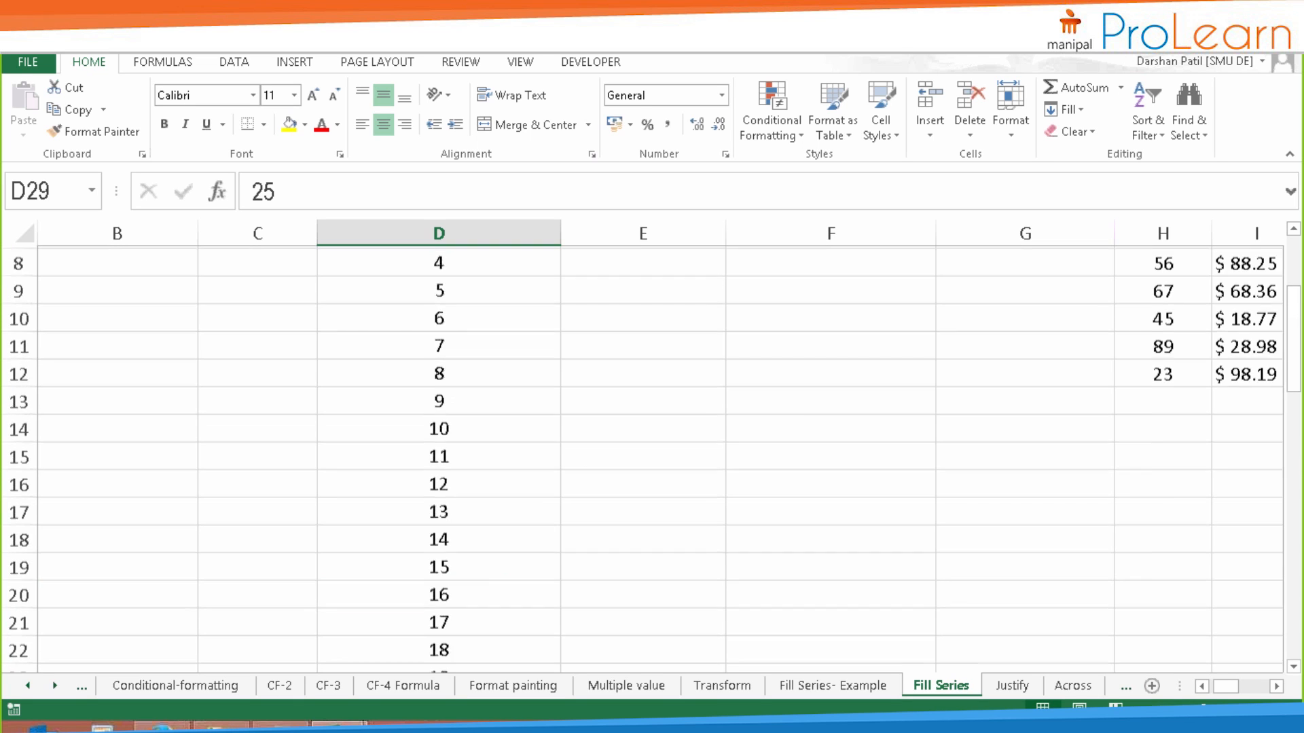
key(ctrl+z)
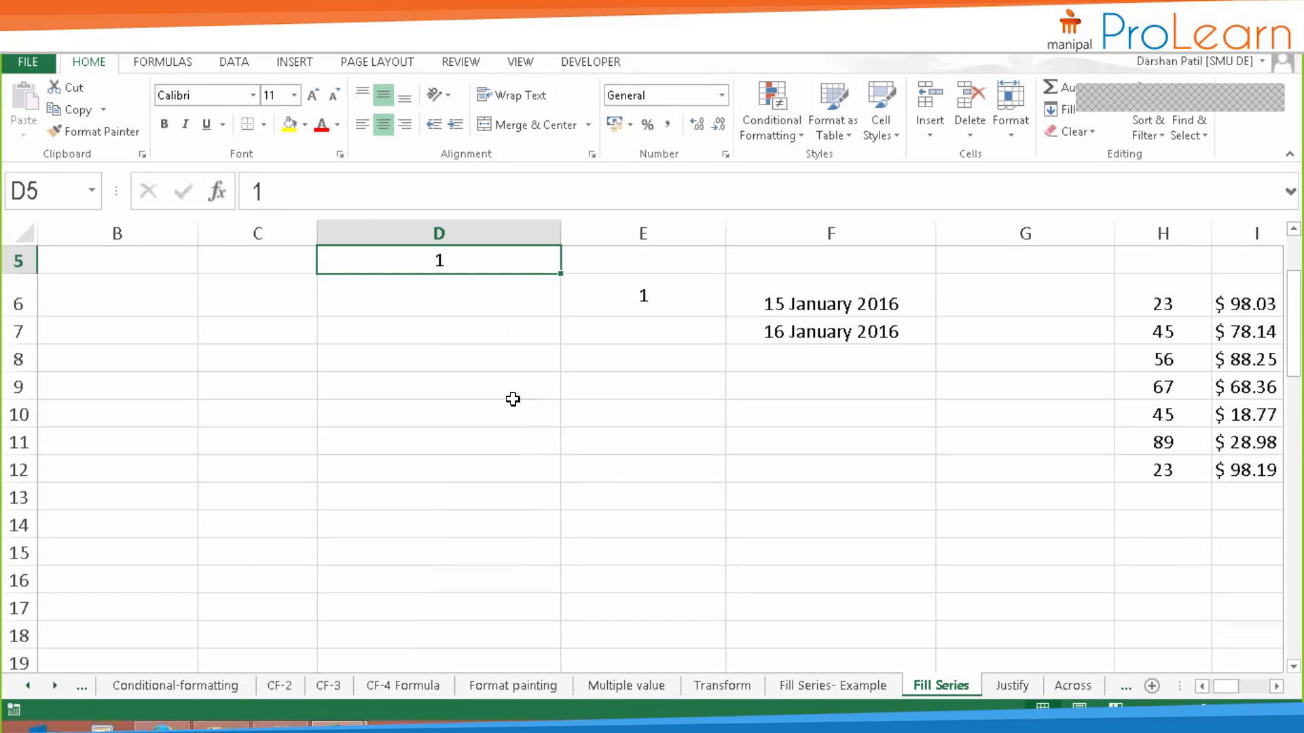
- Fill a linear series down column D from cell D5 with step value 2 and stop value 50
click(1067, 110)
click(1090, 248)
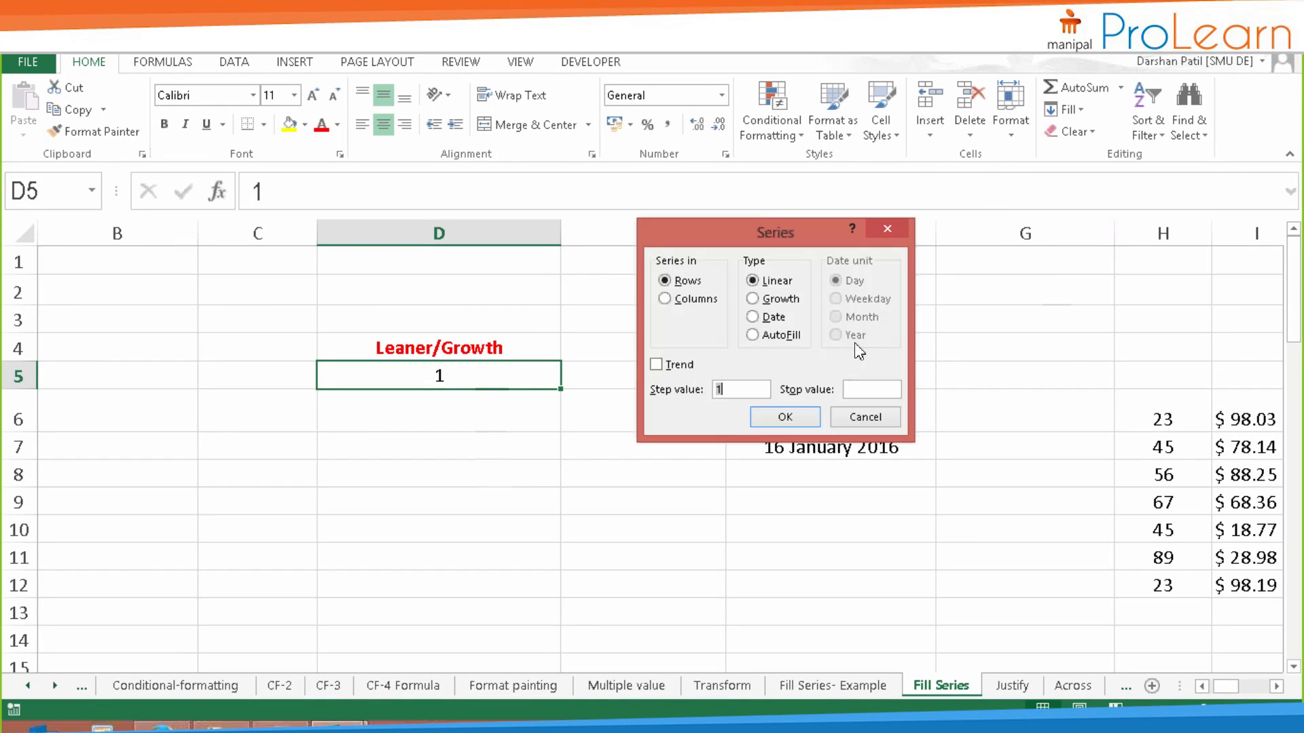
click(693, 299)
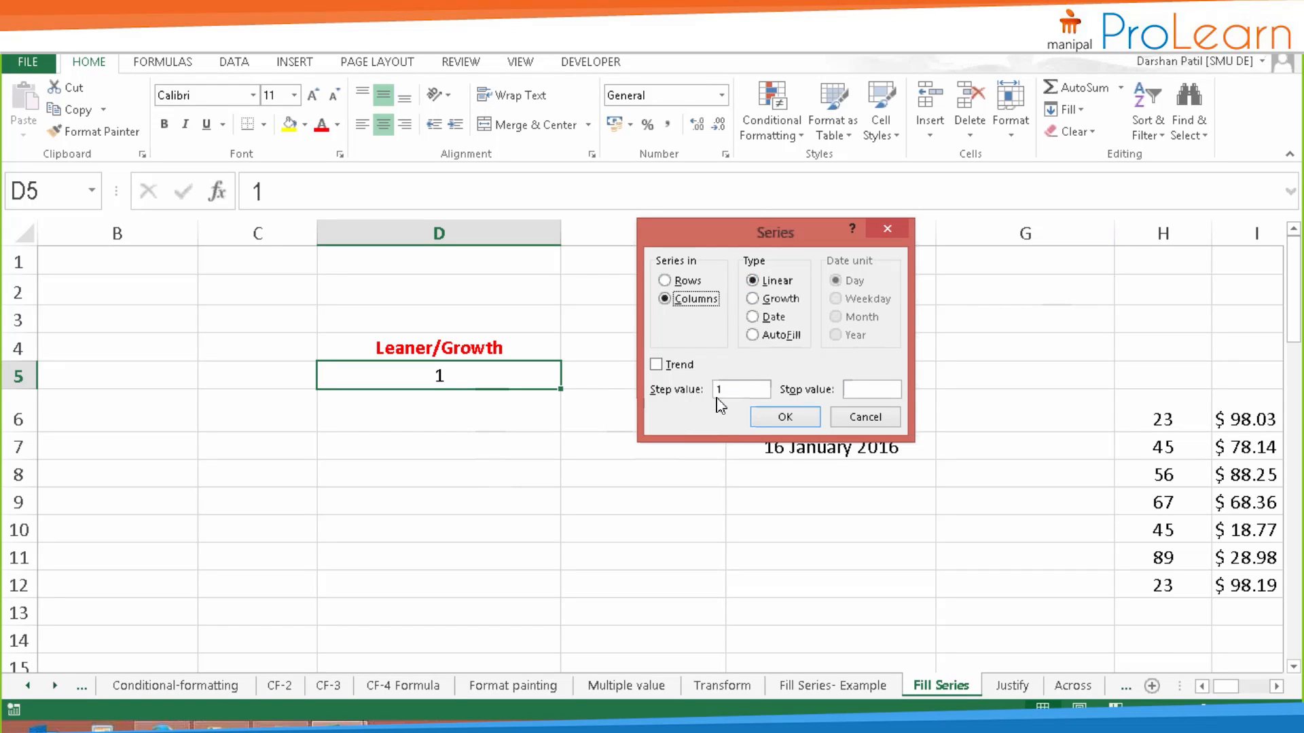
drag(723, 390, 704, 388)
text(2)
click(861, 388)
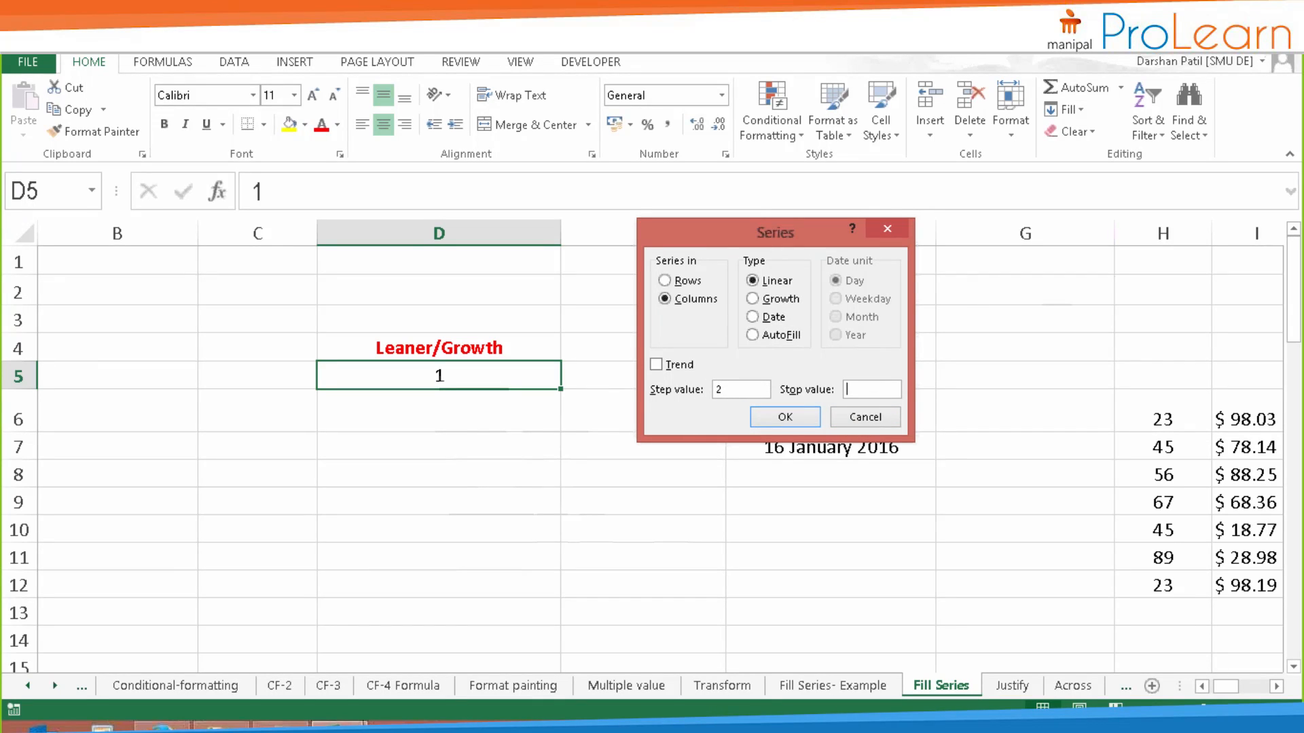
text(50)
drag(673, 226, 672, 213)
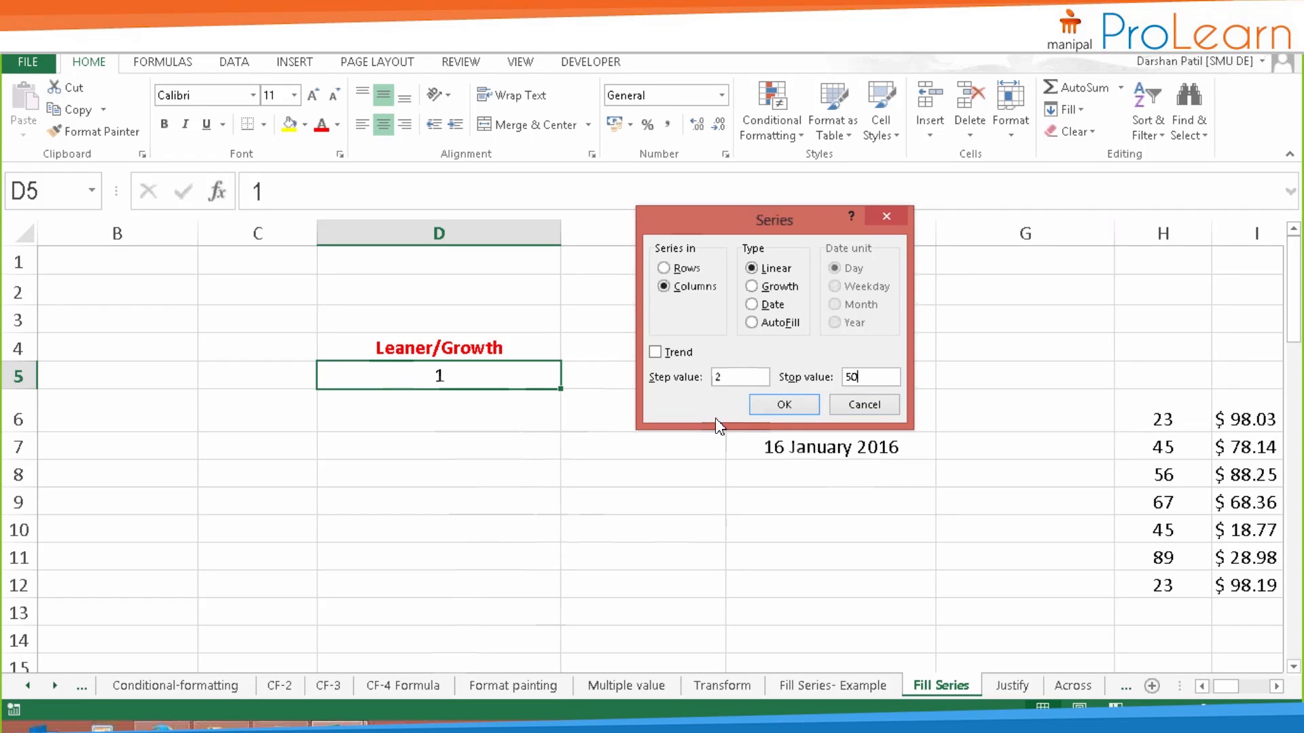
click(776, 407)
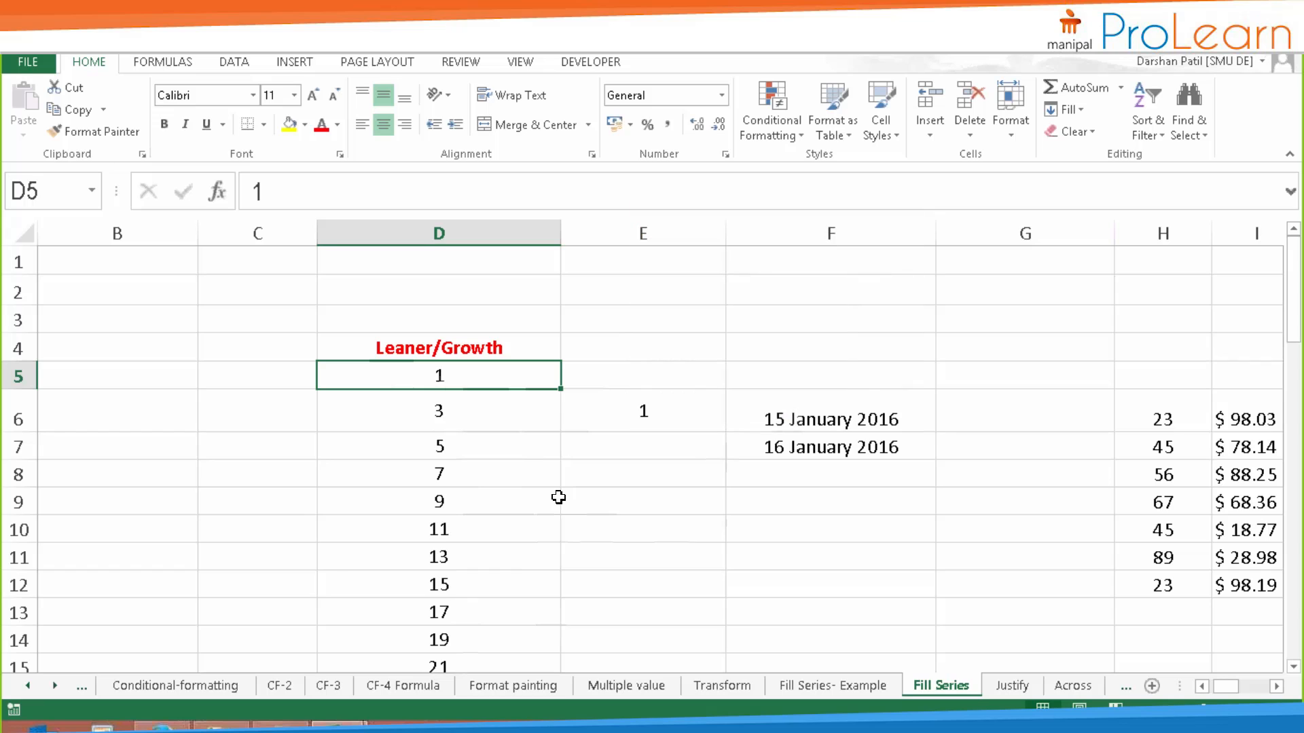
- Check the values of the filled series in column D down to its last entry and undo the fill
click(483, 407)
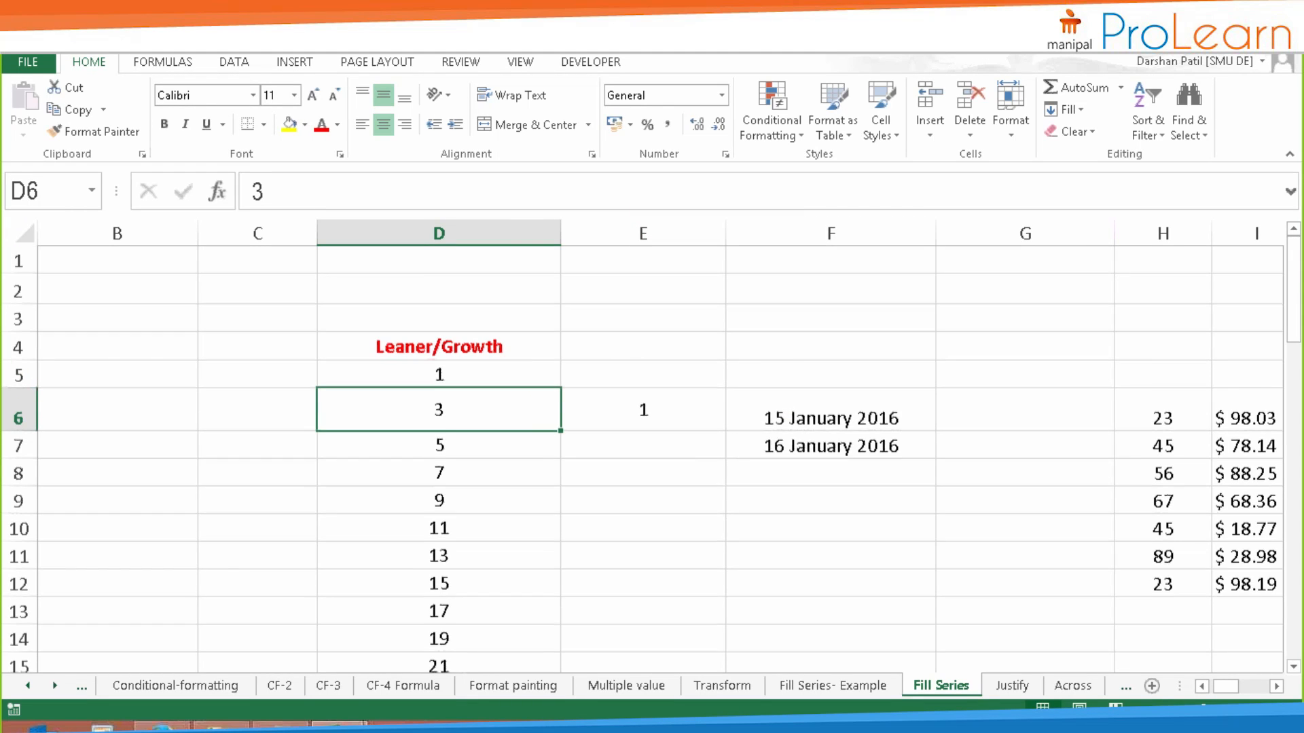
scroll(462, 323, down, 1)
key(Up)
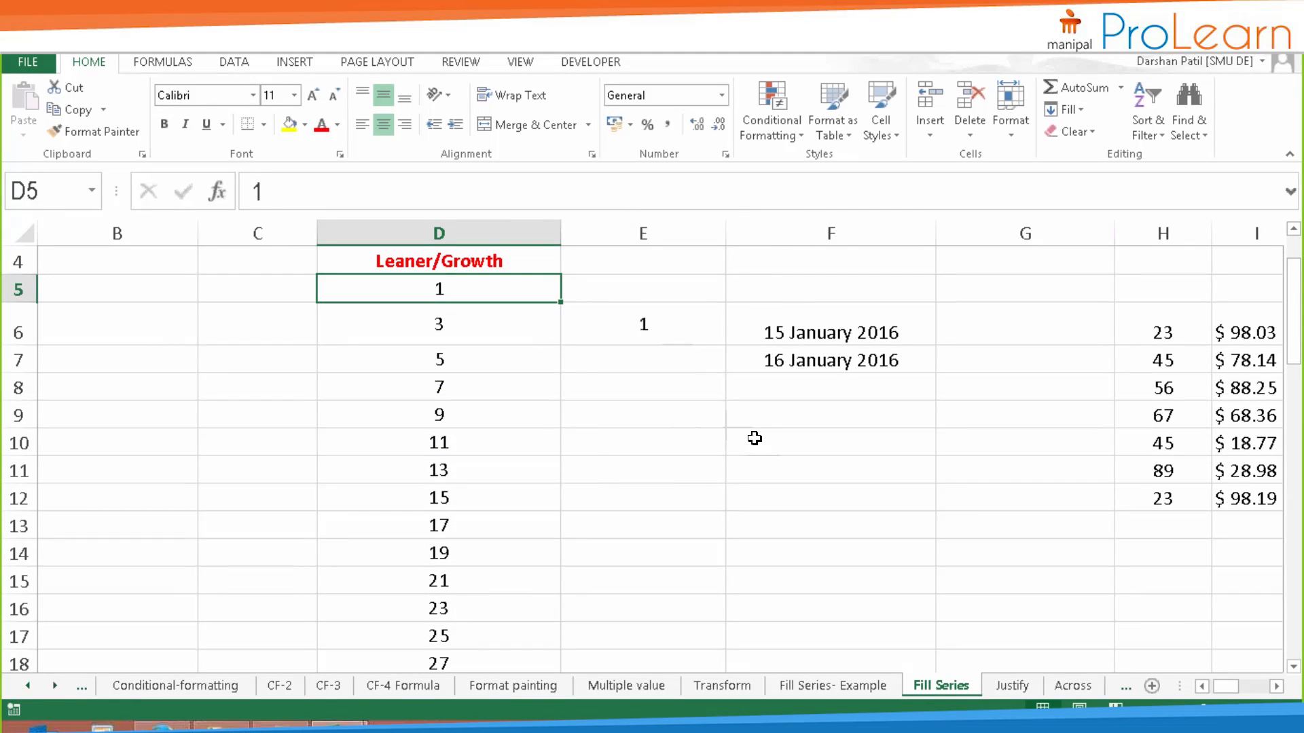
click(497, 320)
click(523, 354)
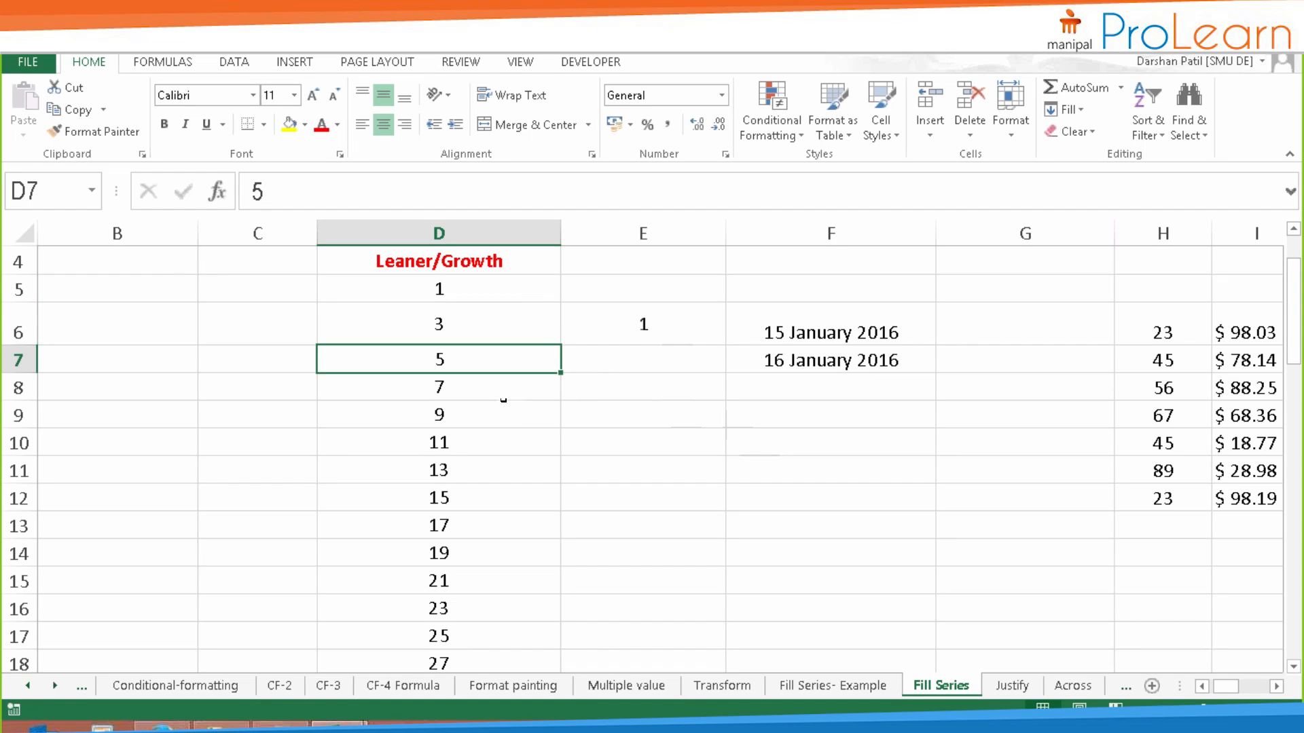
click(507, 401)
scroll(495, 486, down, 1)
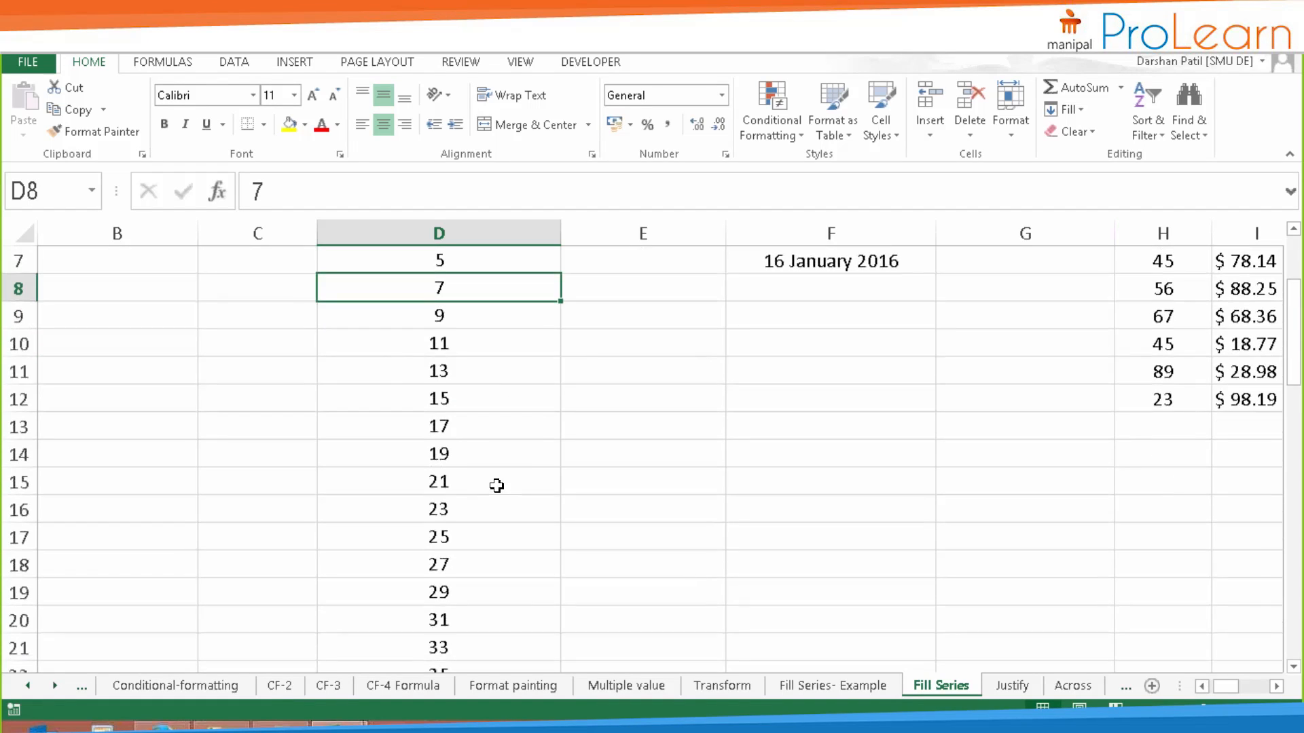
scroll(501, 486, down, 3)
scroll(482, 539, down, 1)
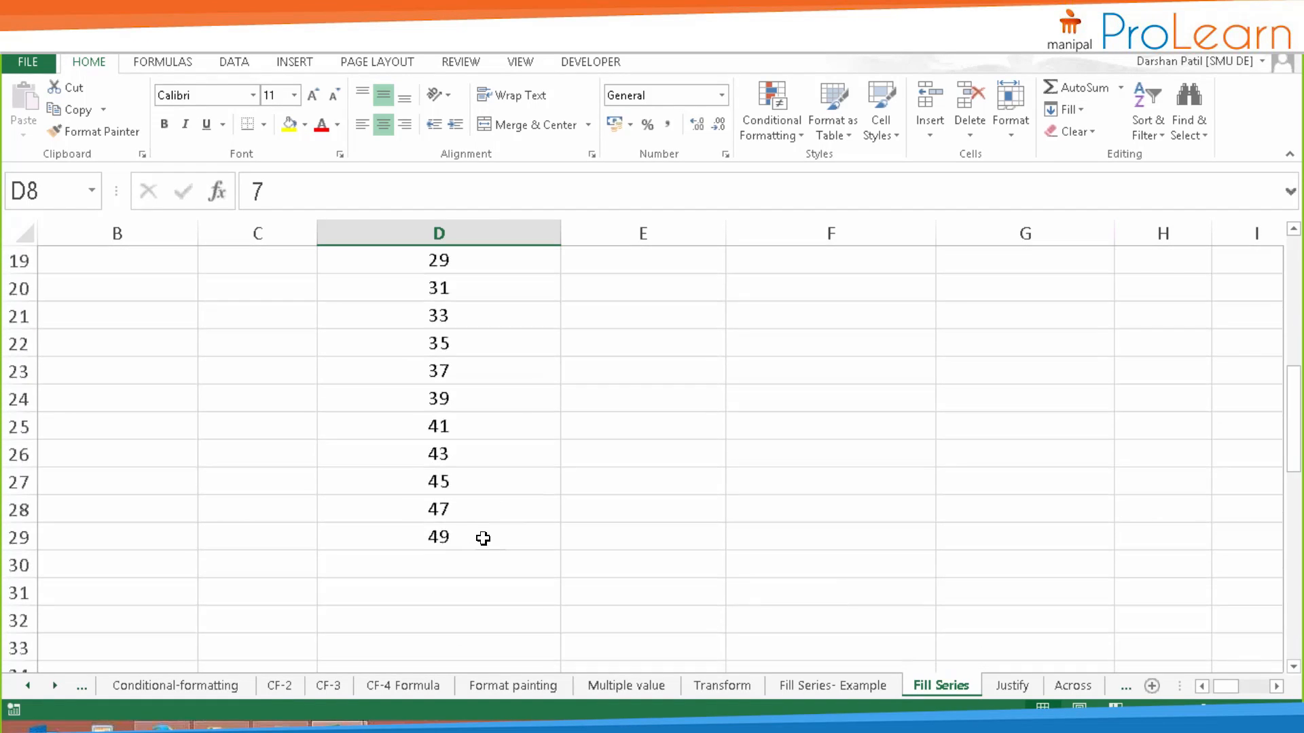
click(483, 539)
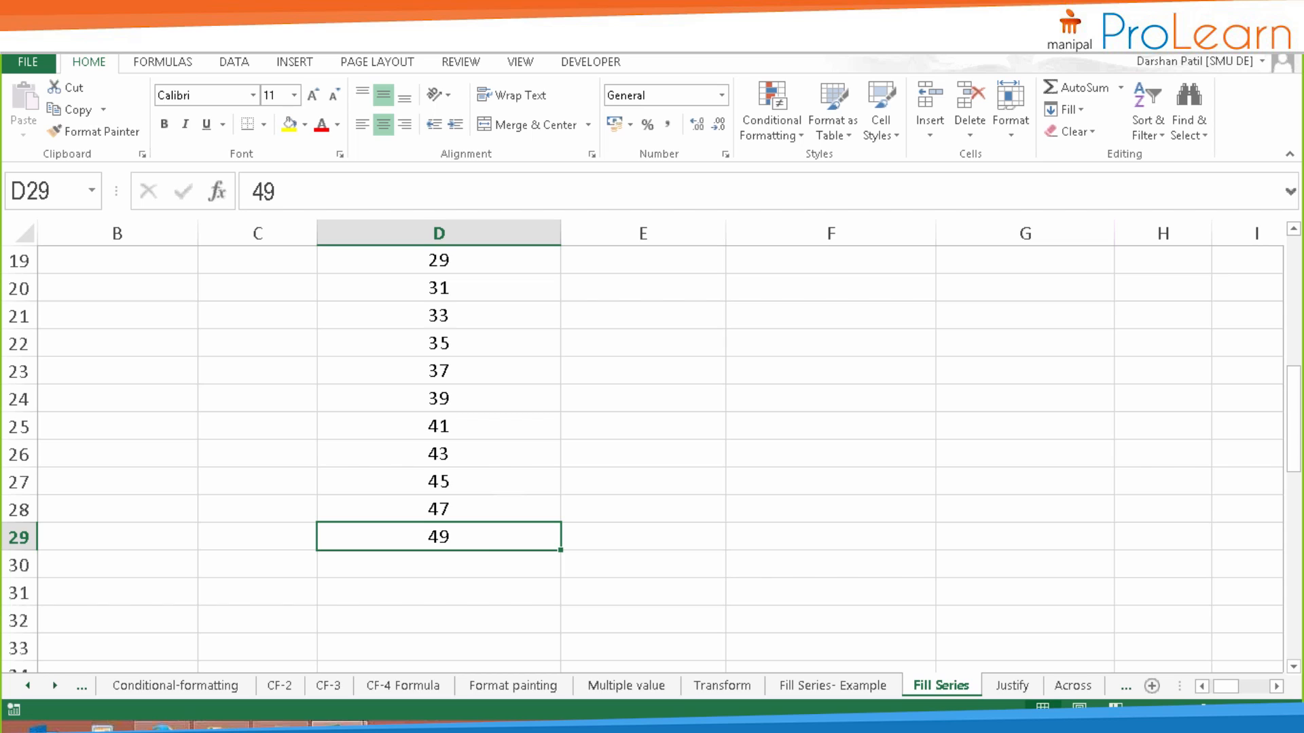
click(472, 511)
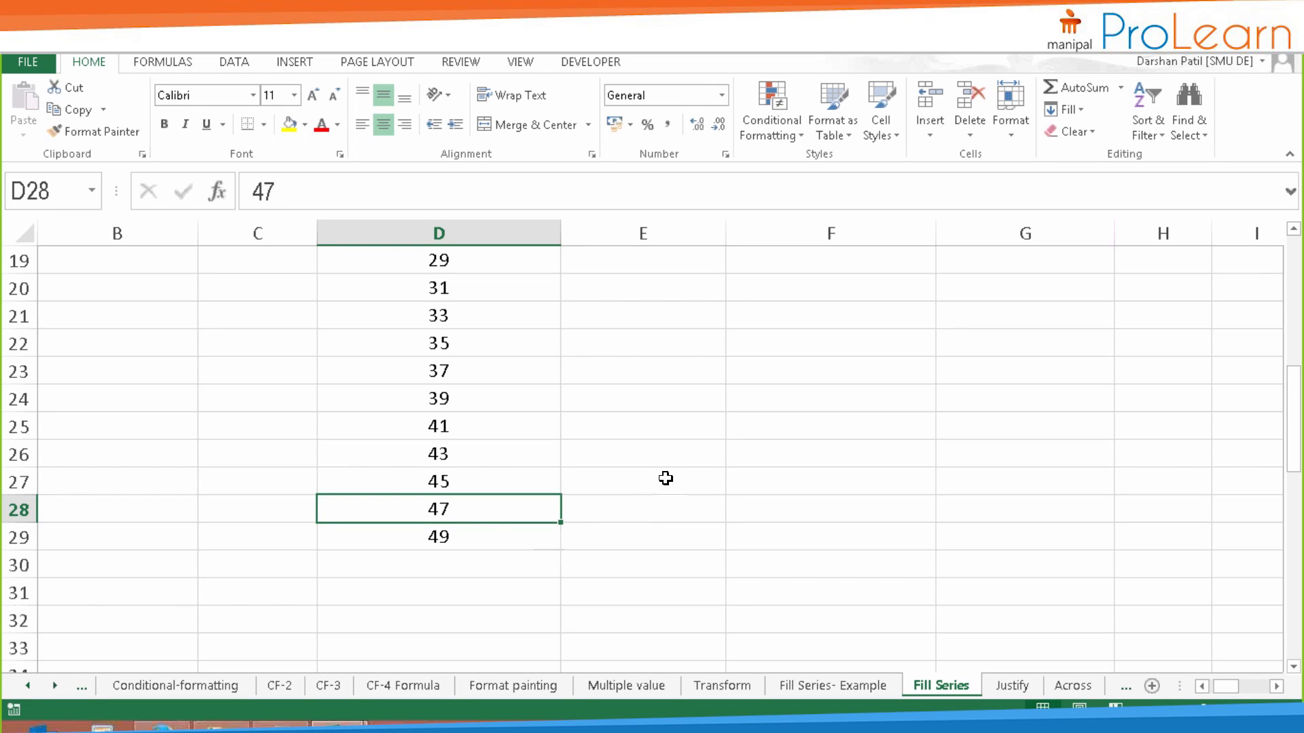
click(496, 539)
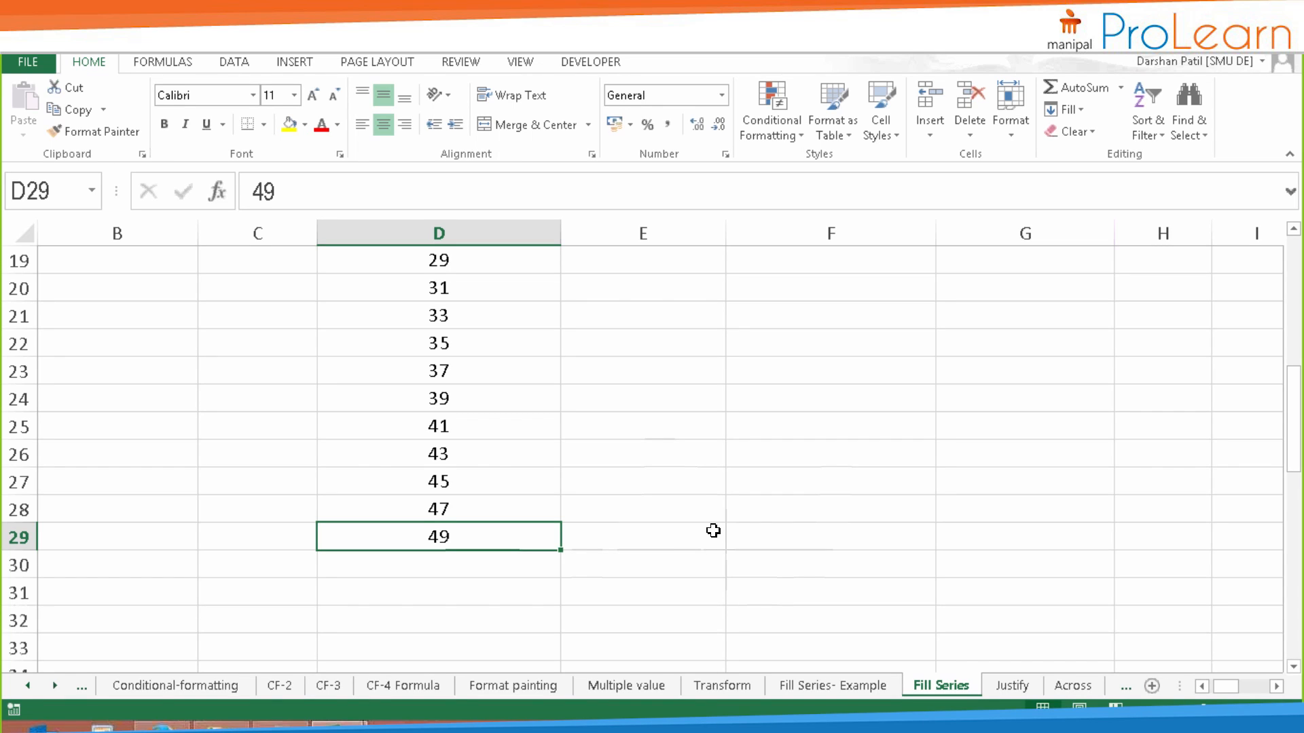
click(468, 562)
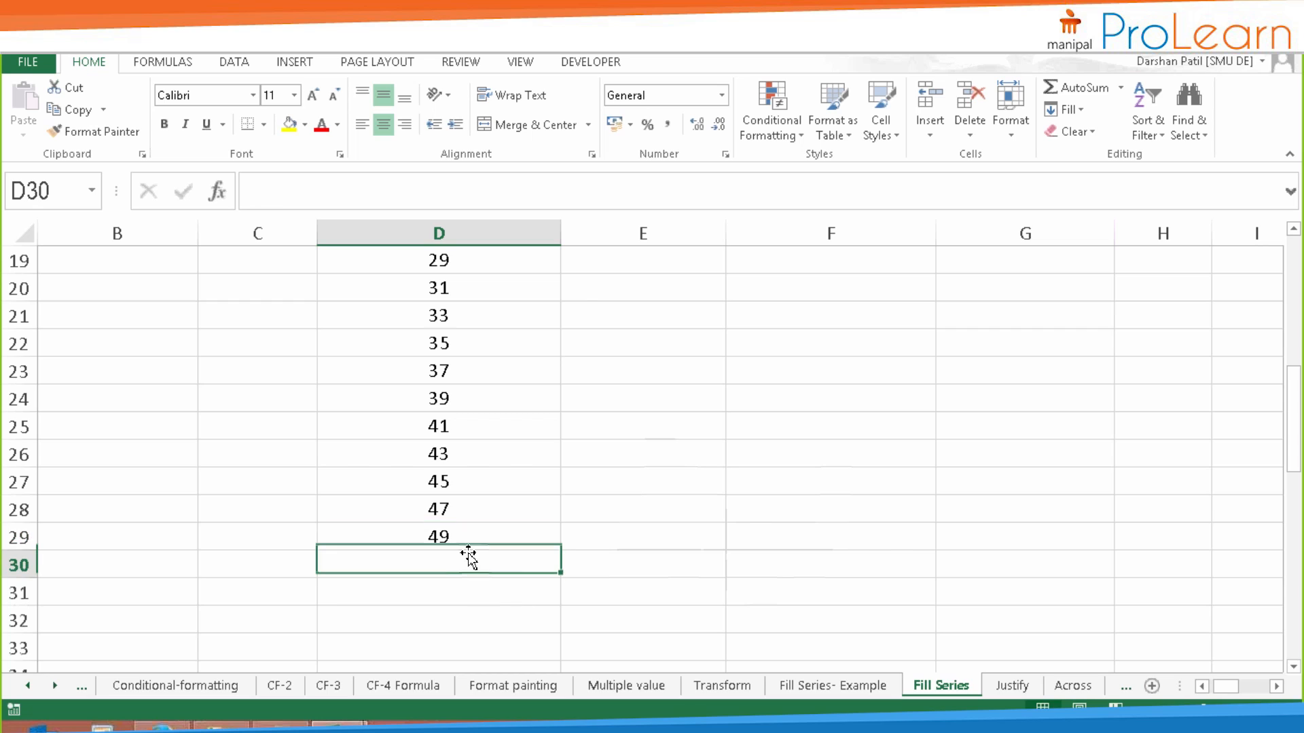
key(Up)
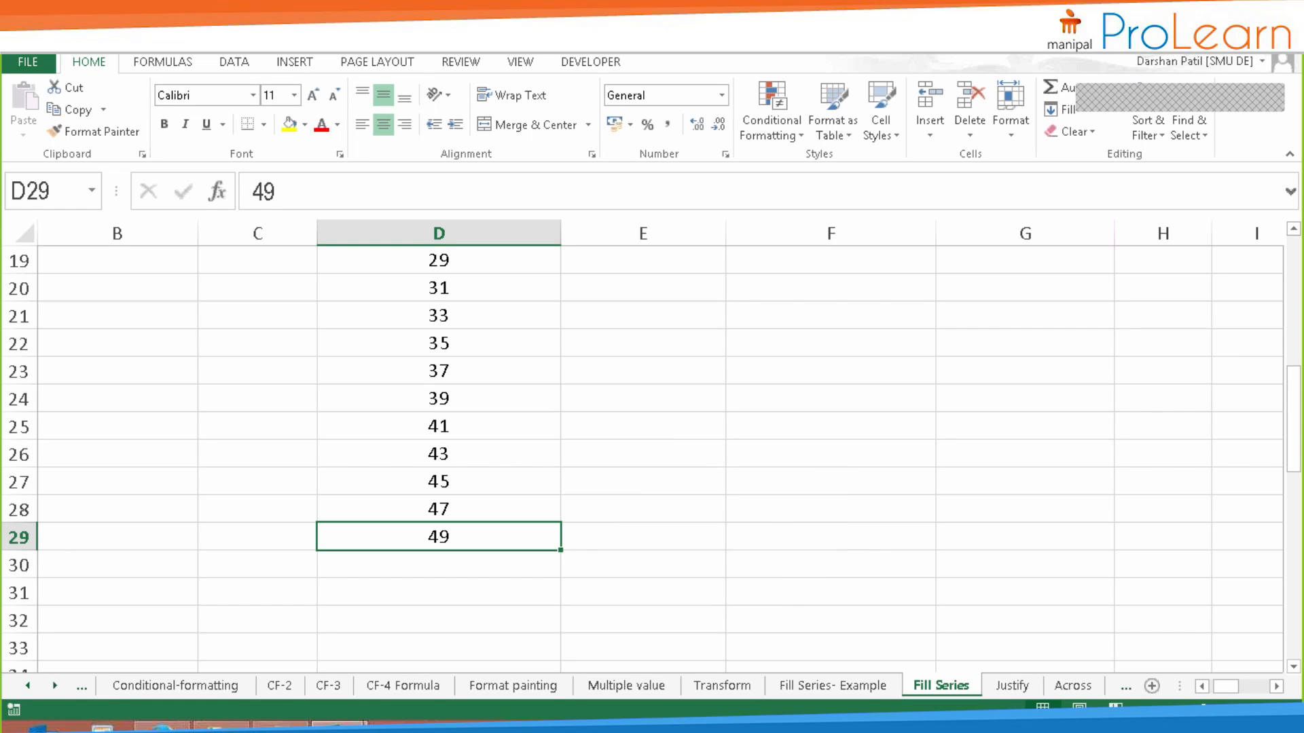
key(ctrl+z)
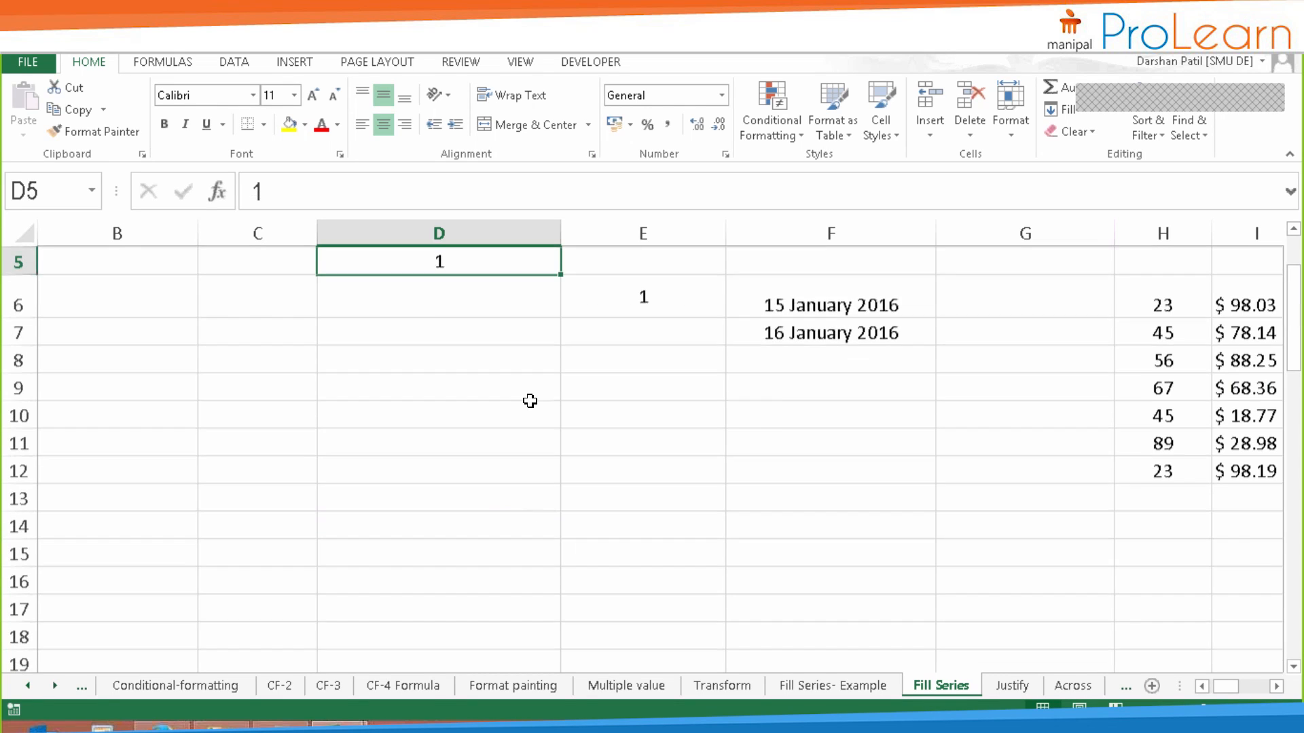
- Fill a linear series in columns from cell D5 with step value 2 and stop value 60
scroll(530, 401, up, 1)
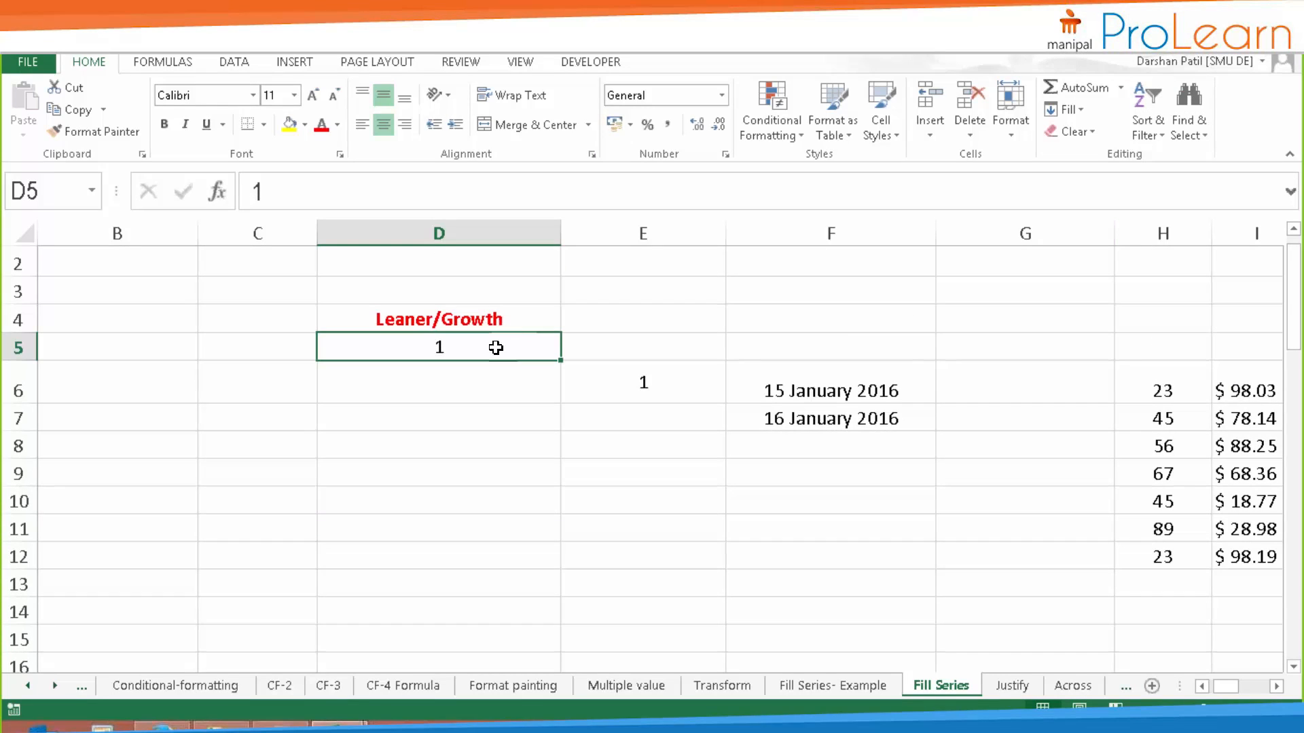
click(1075, 115)
click(1080, 248)
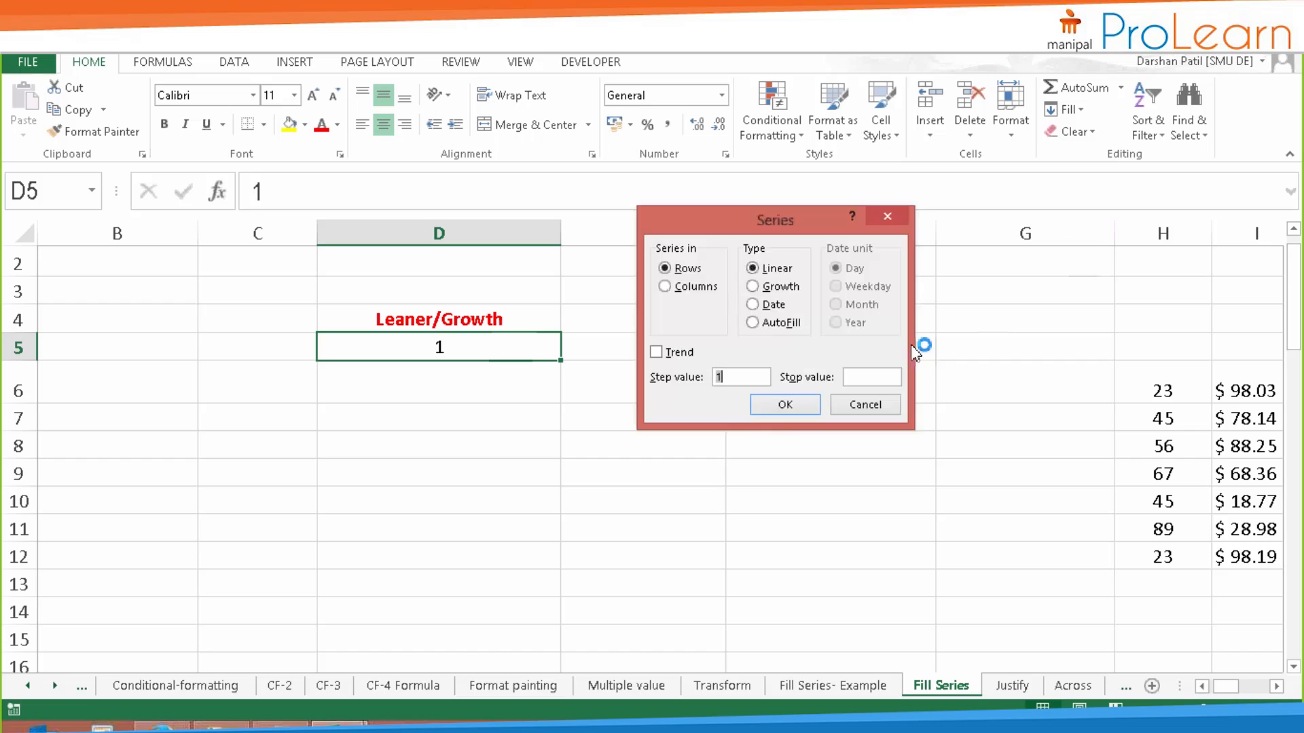
click(694, 287)
double_click(721, 377)
text(2)
click(875, 378)
text(50)
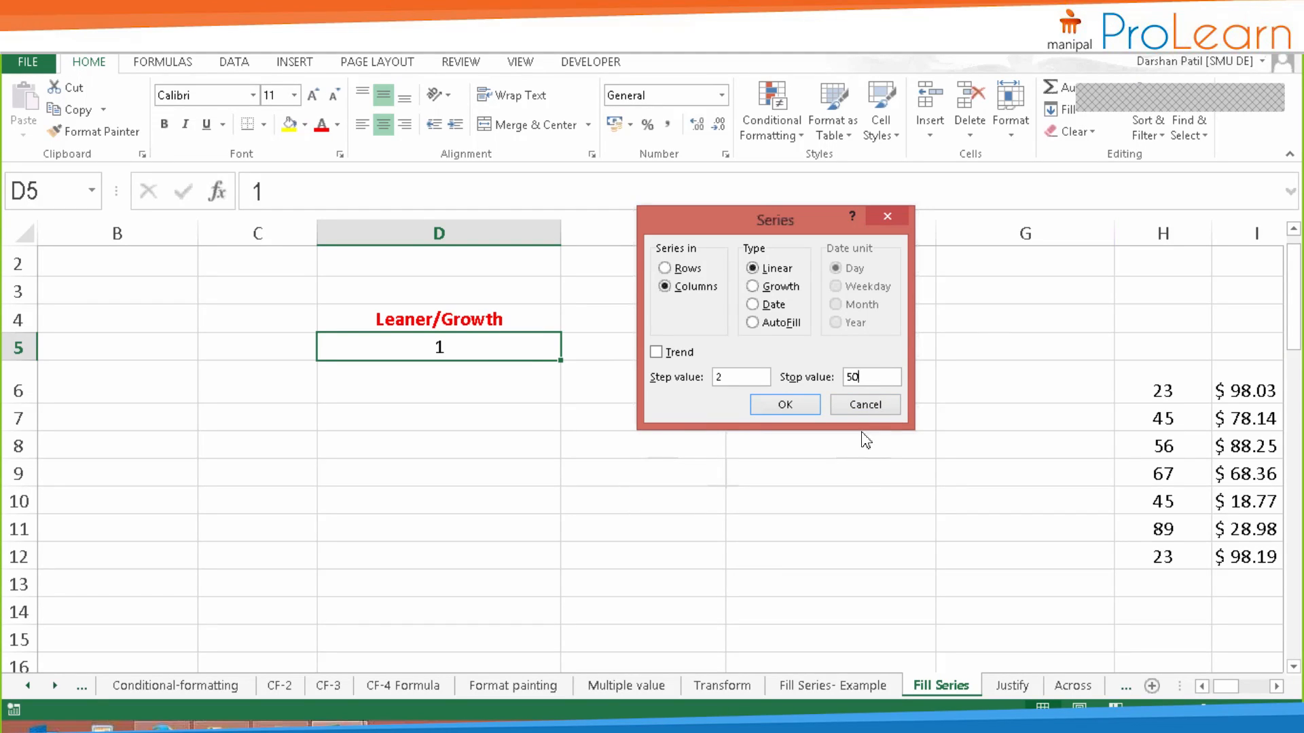
double_click(852, 377)
text(6)
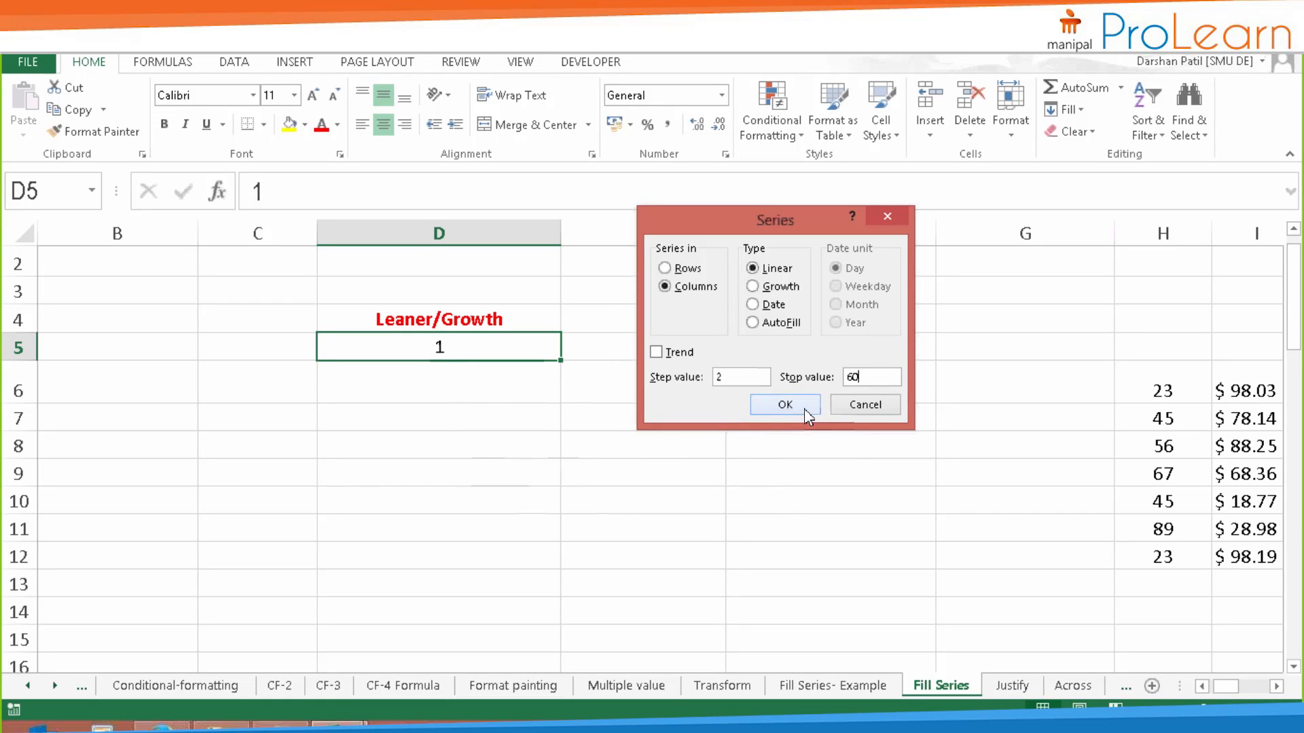
key(Tab)
key(Return)
- Extend the series from cells D33:D34 with the fill handle, first to D39 and on to D57
scroll(393, 508, down, 8)
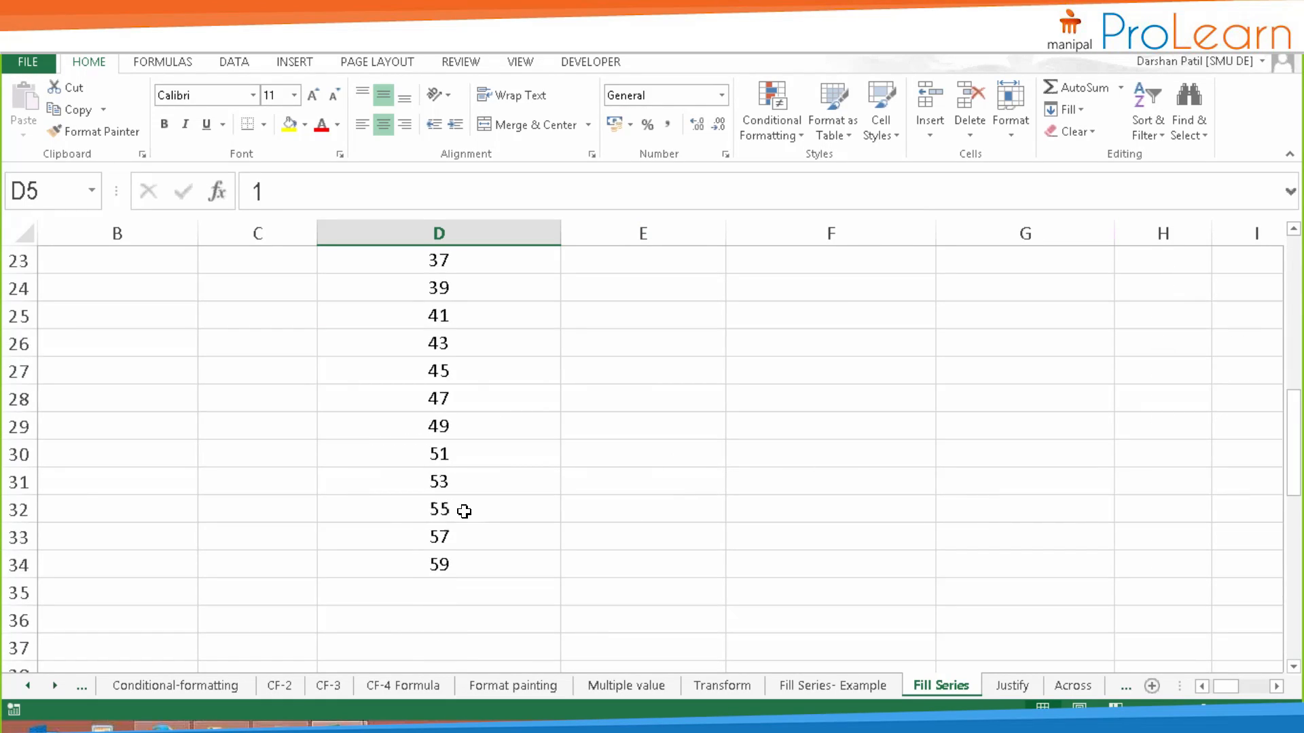
click(483, 484)
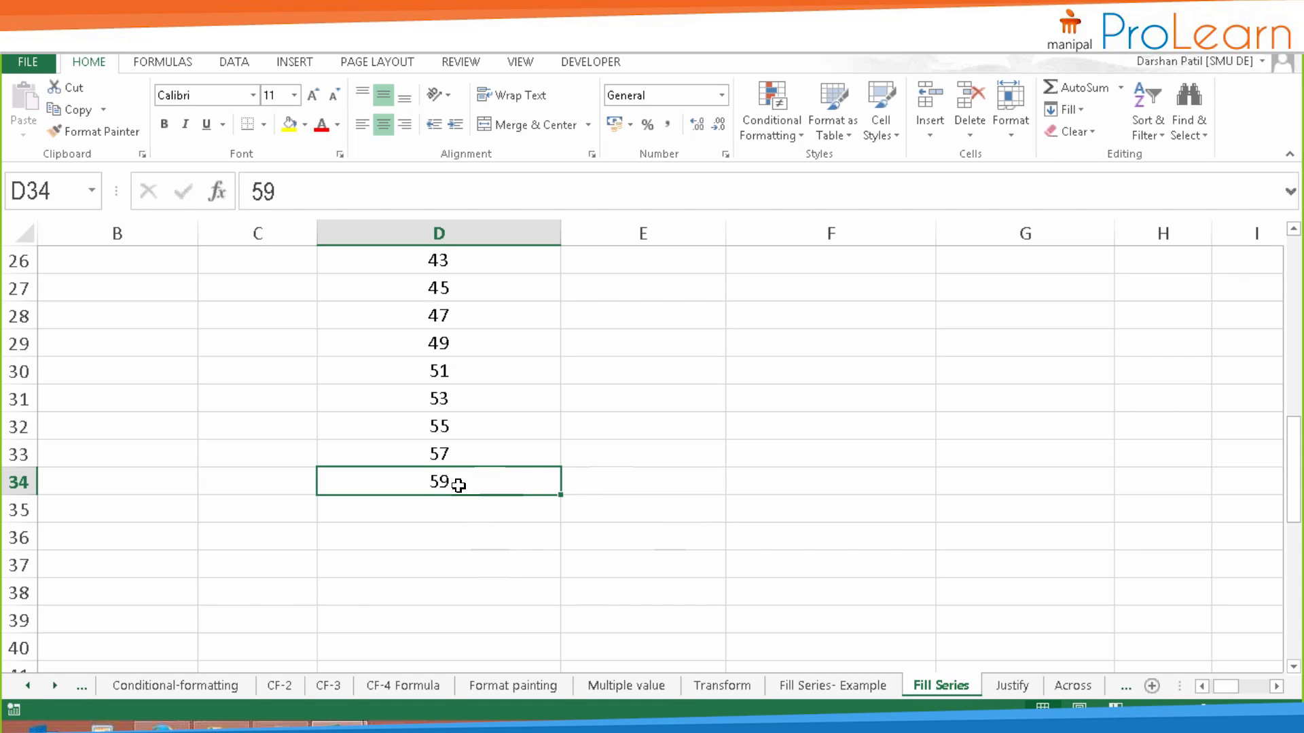
drag(486, 467, 554, 631)
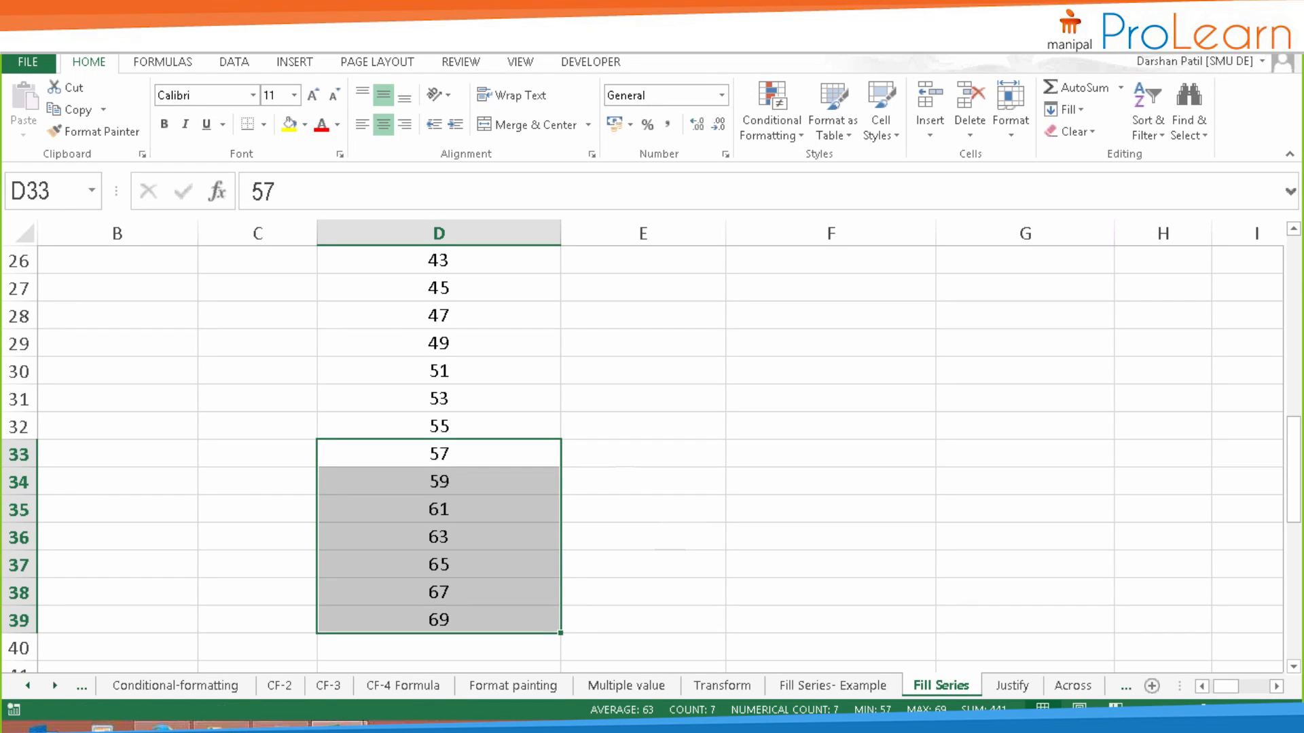
scroll(563, 473, down, 2)
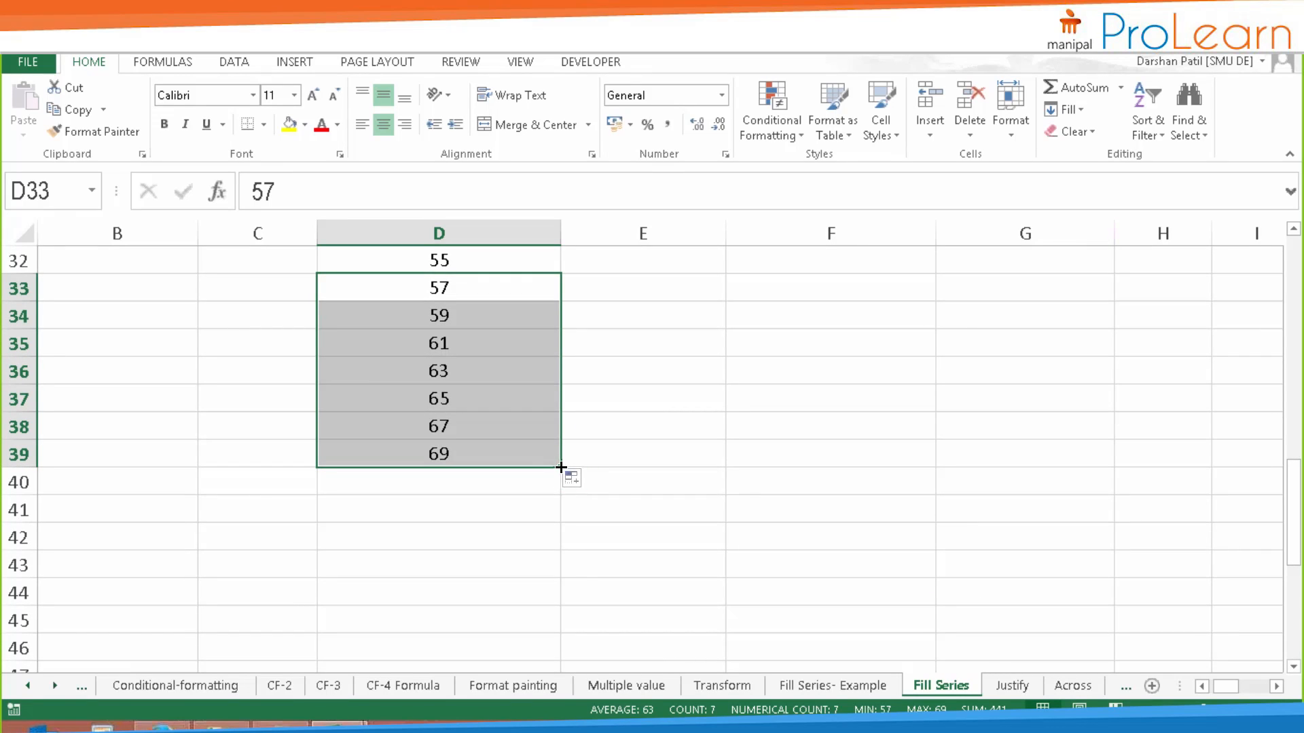
drag(561, 469, 557, 638)
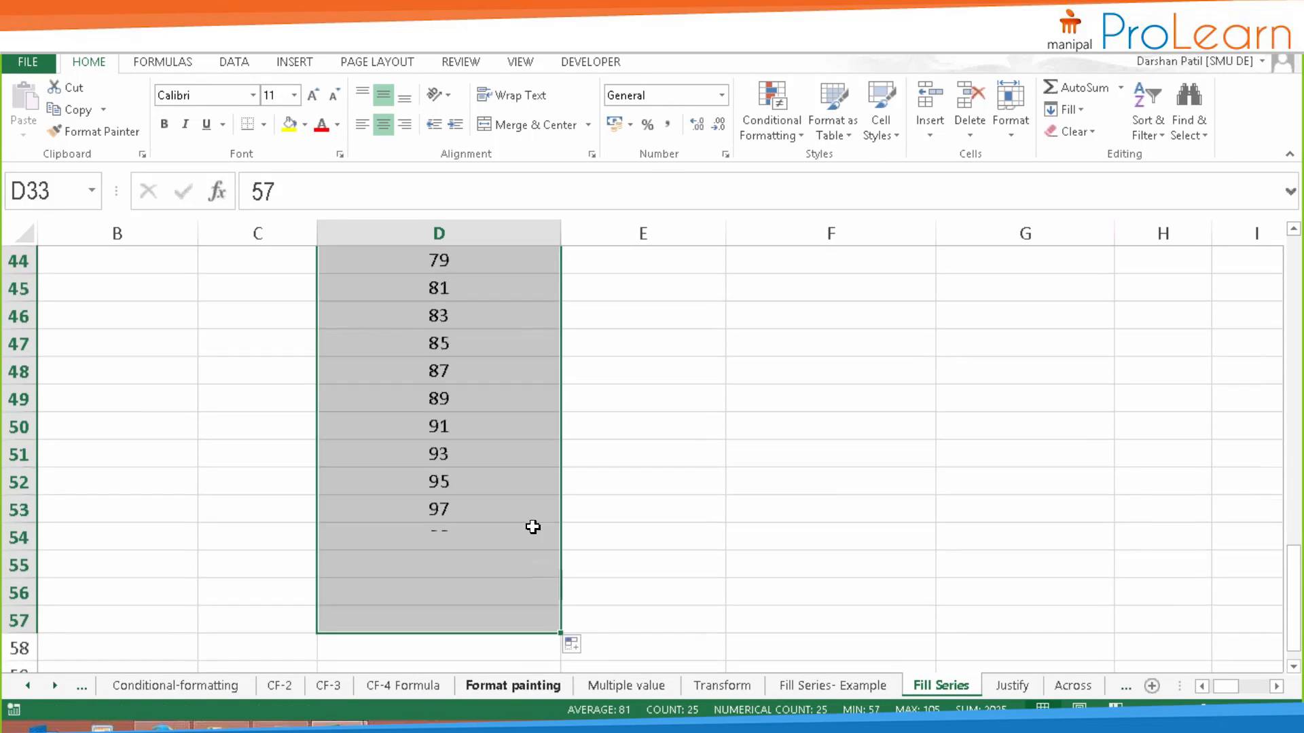
- Review the extended series in column D back up to its first values
scroll(446, 373, up, 7)
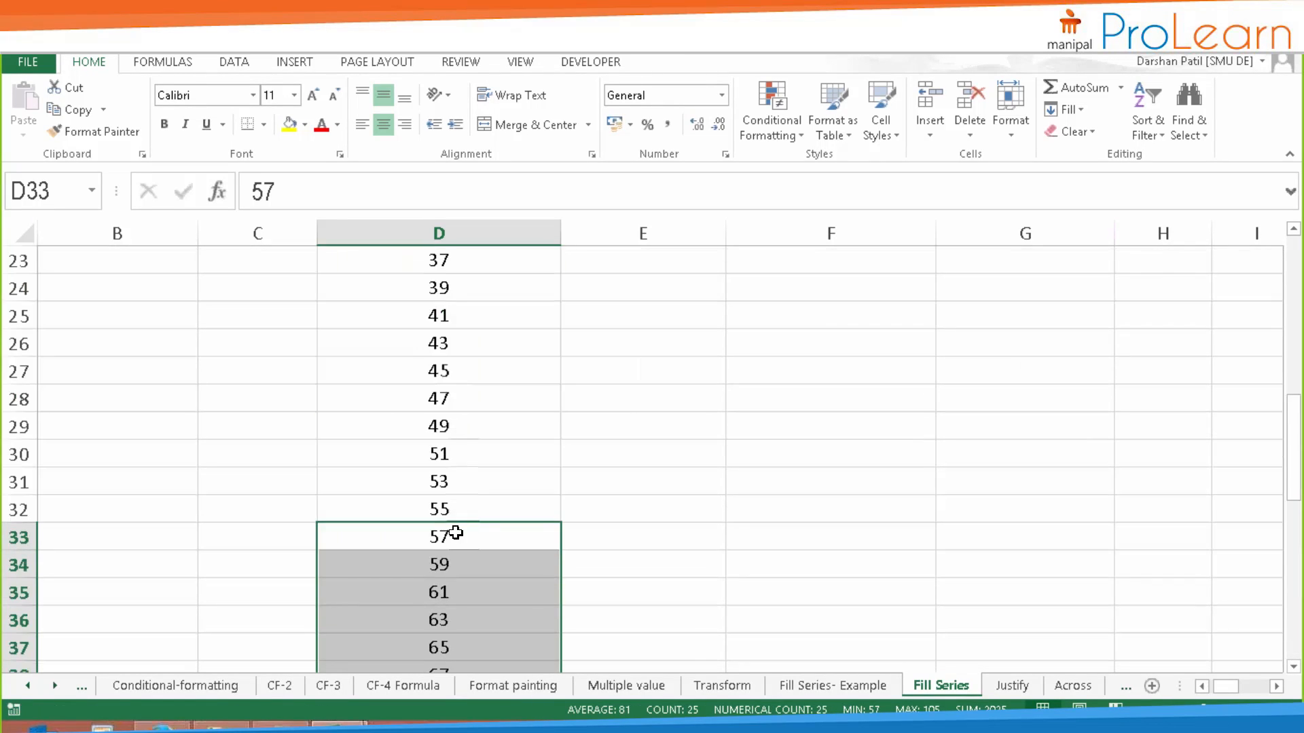
scroll(491, 519, up, 7)
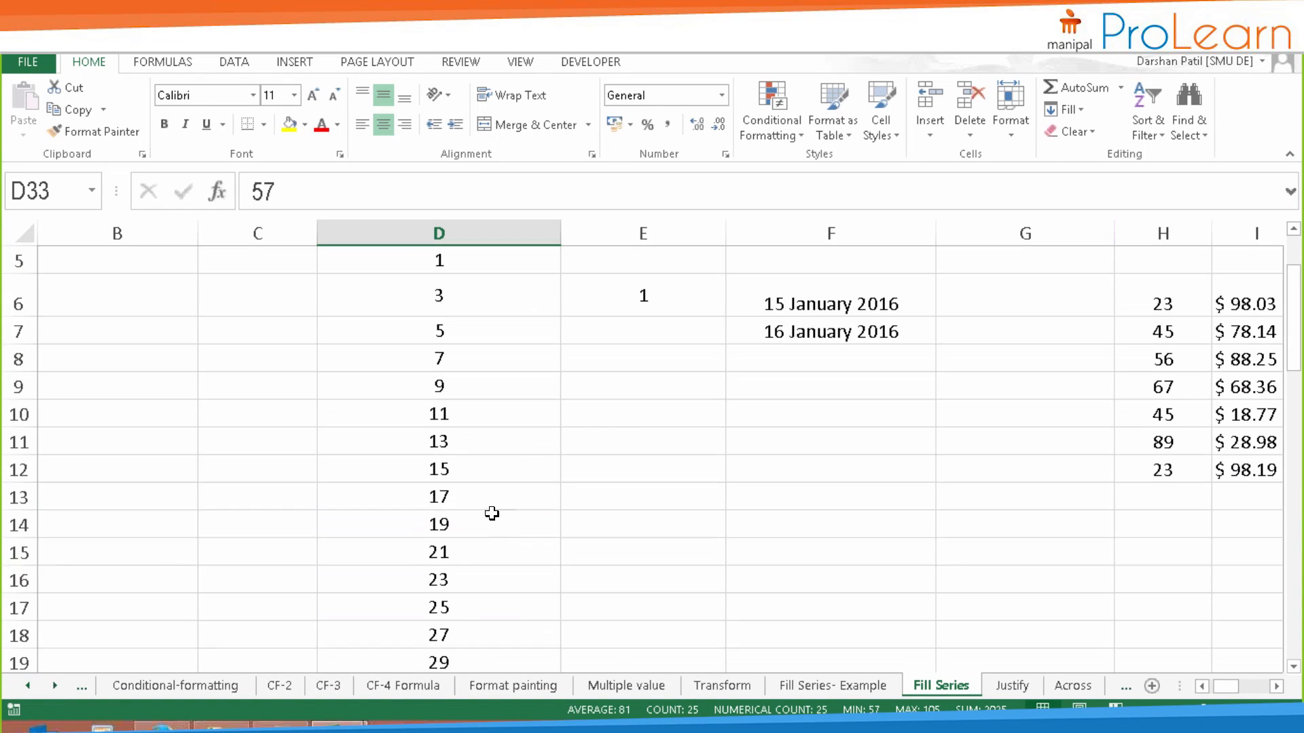
click(462, 370)
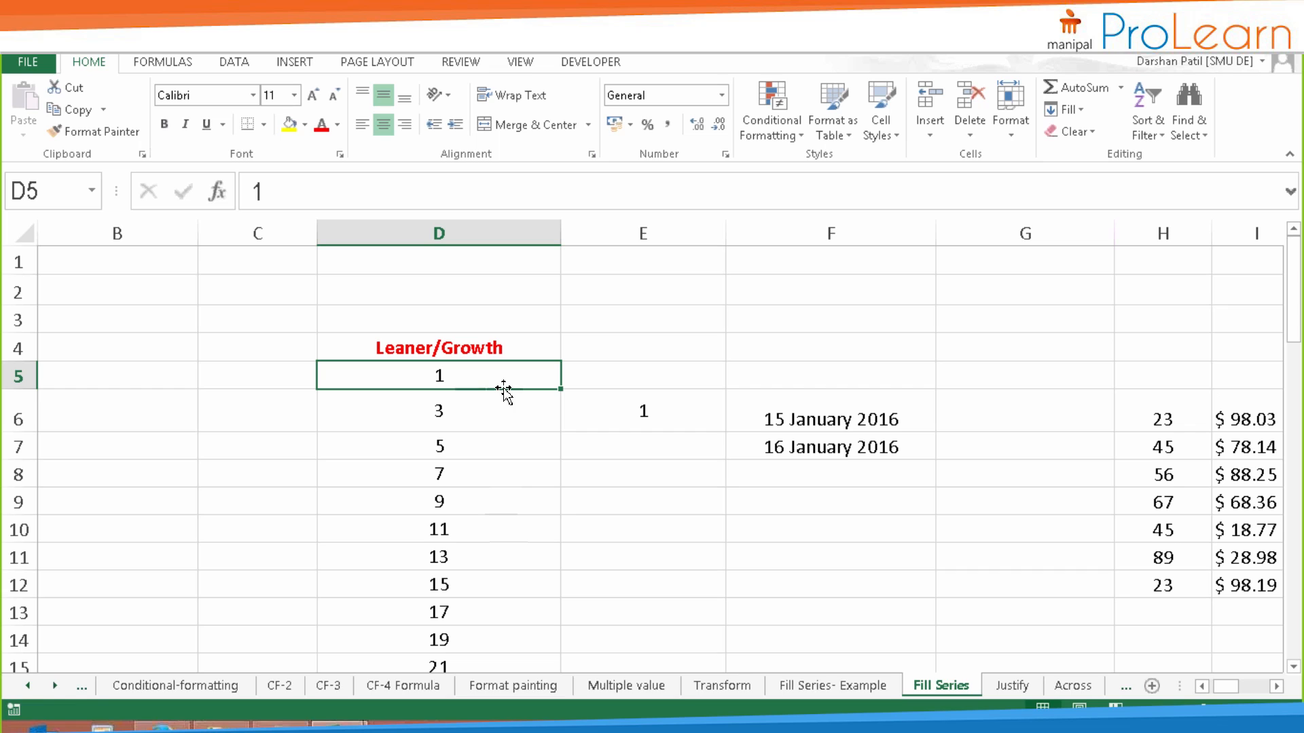
click(495, 409)
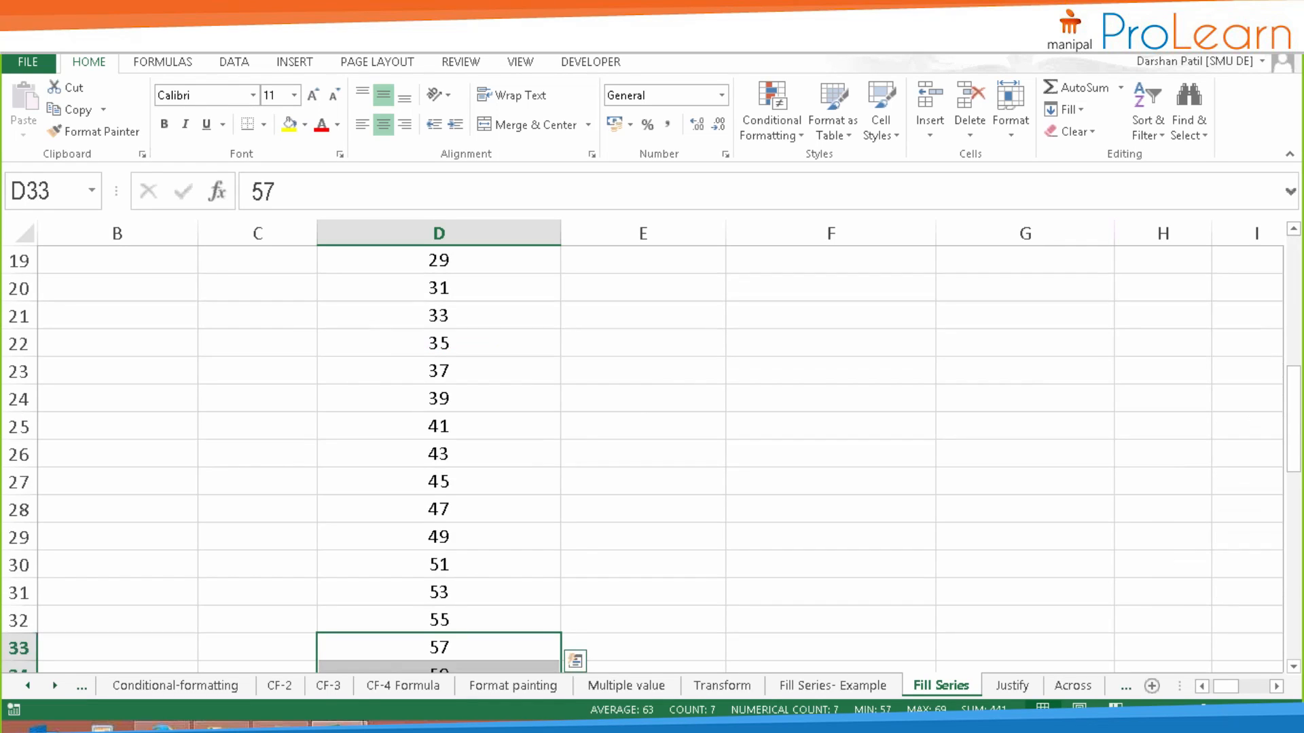
- Undo the fill-handle extensions and the series fill, leaving only the starting value in D5
key(Up)
key(Up)
key(Up)
key(Up)
key(Up)
key(ctrl+z)
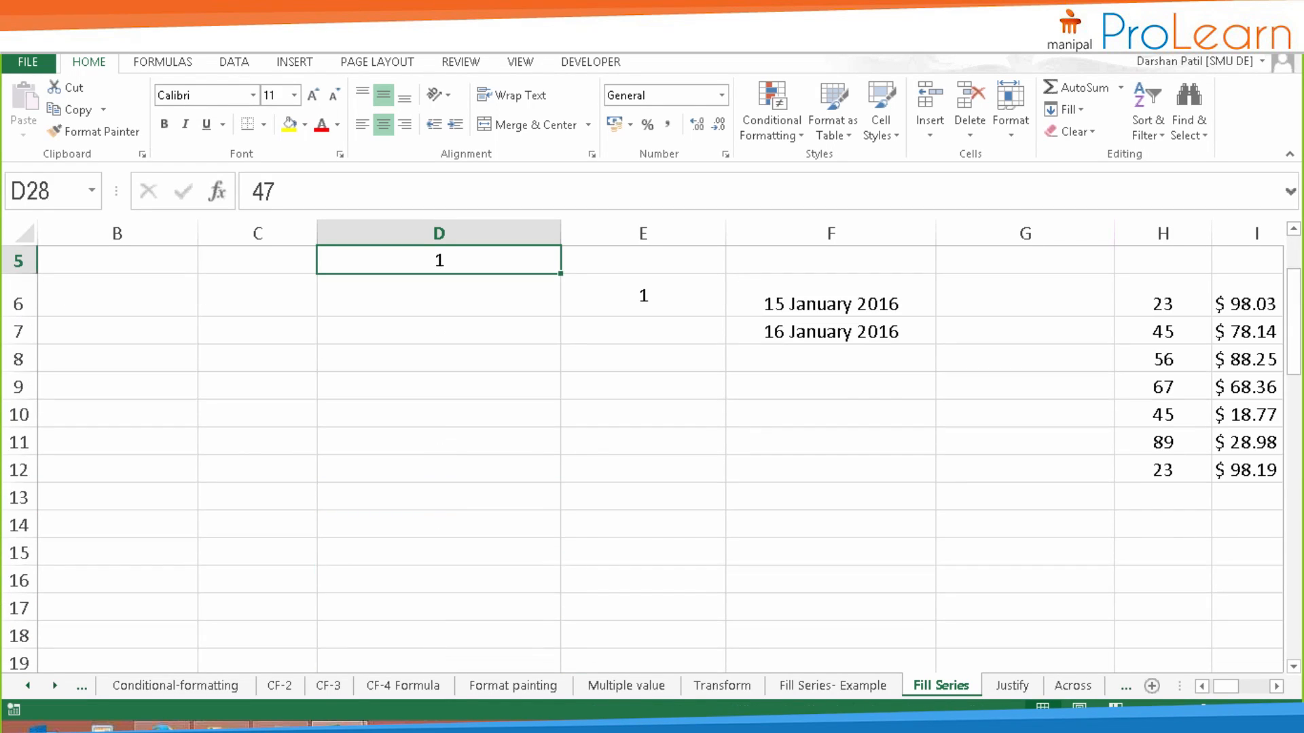
- Set the starting value in cell D5 to 2
scroll(468, 382, up, 2)
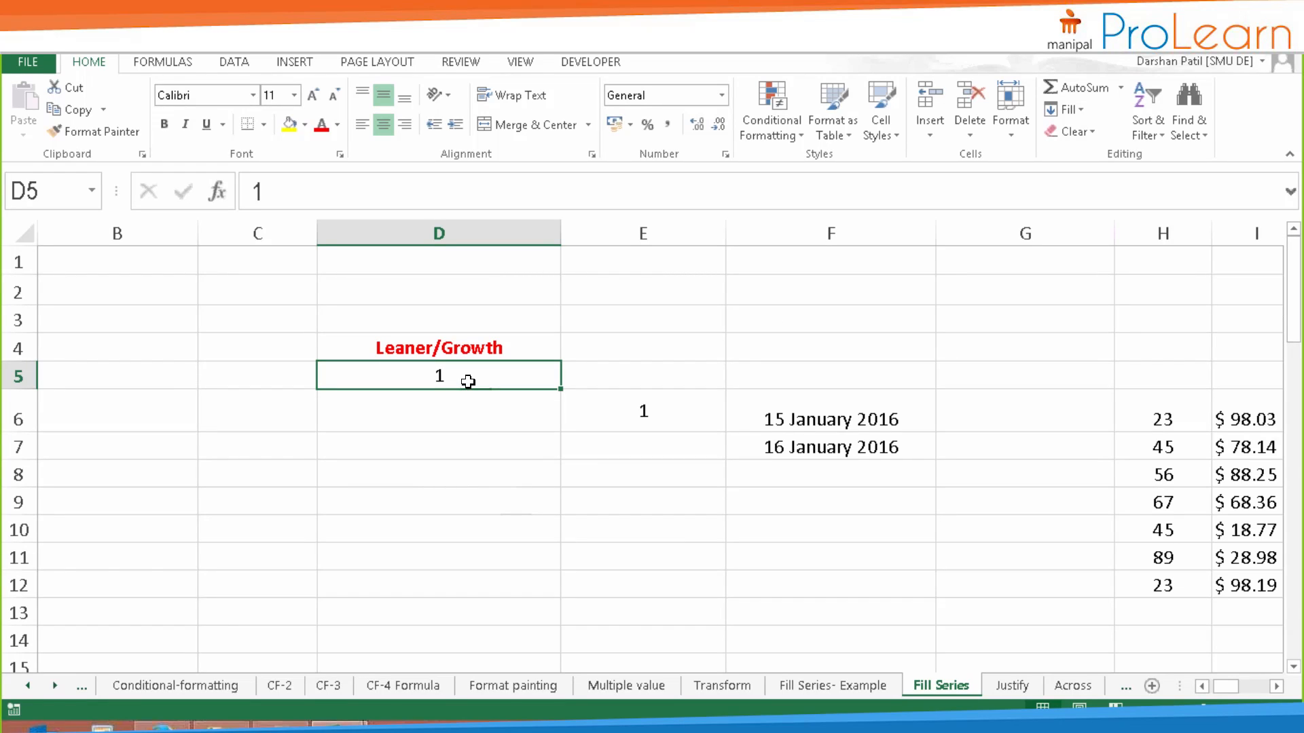
text(2)
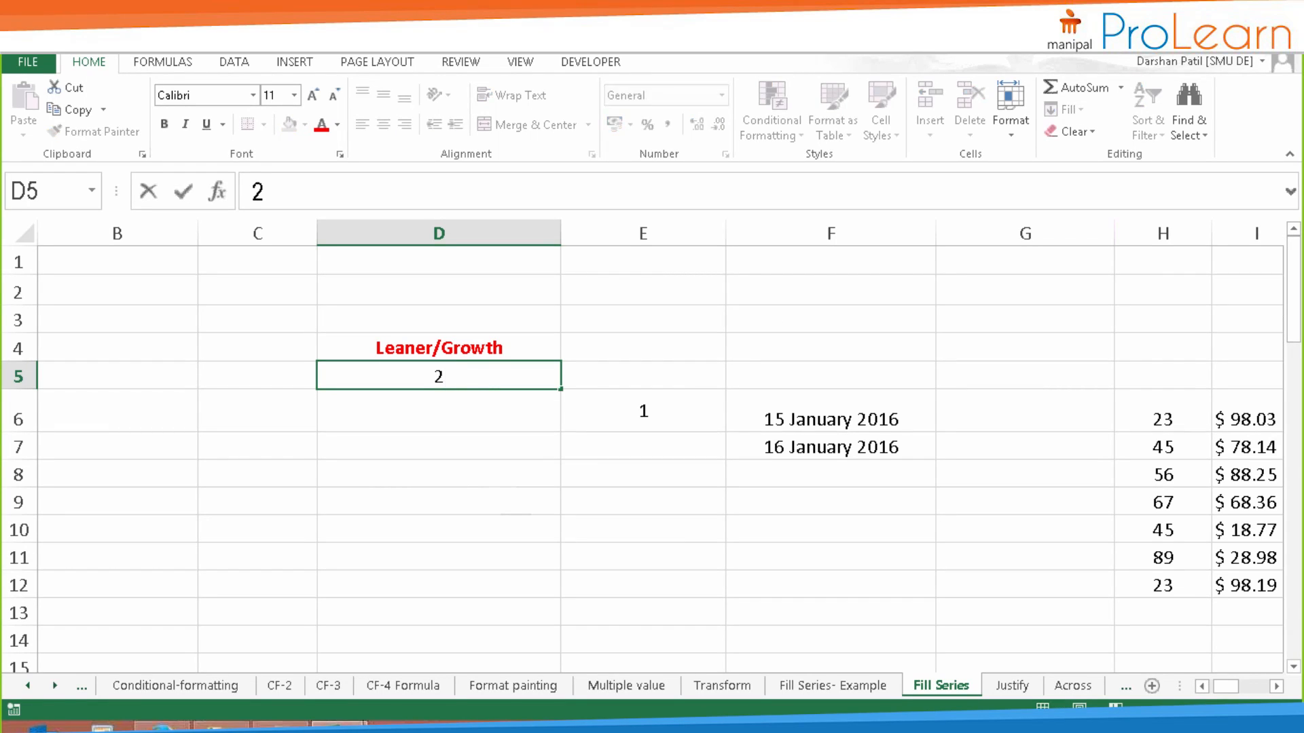
key(Return)
- Fill a linear series down column D from cell D5 with step value 10 and stop value 500
click(474, 386)
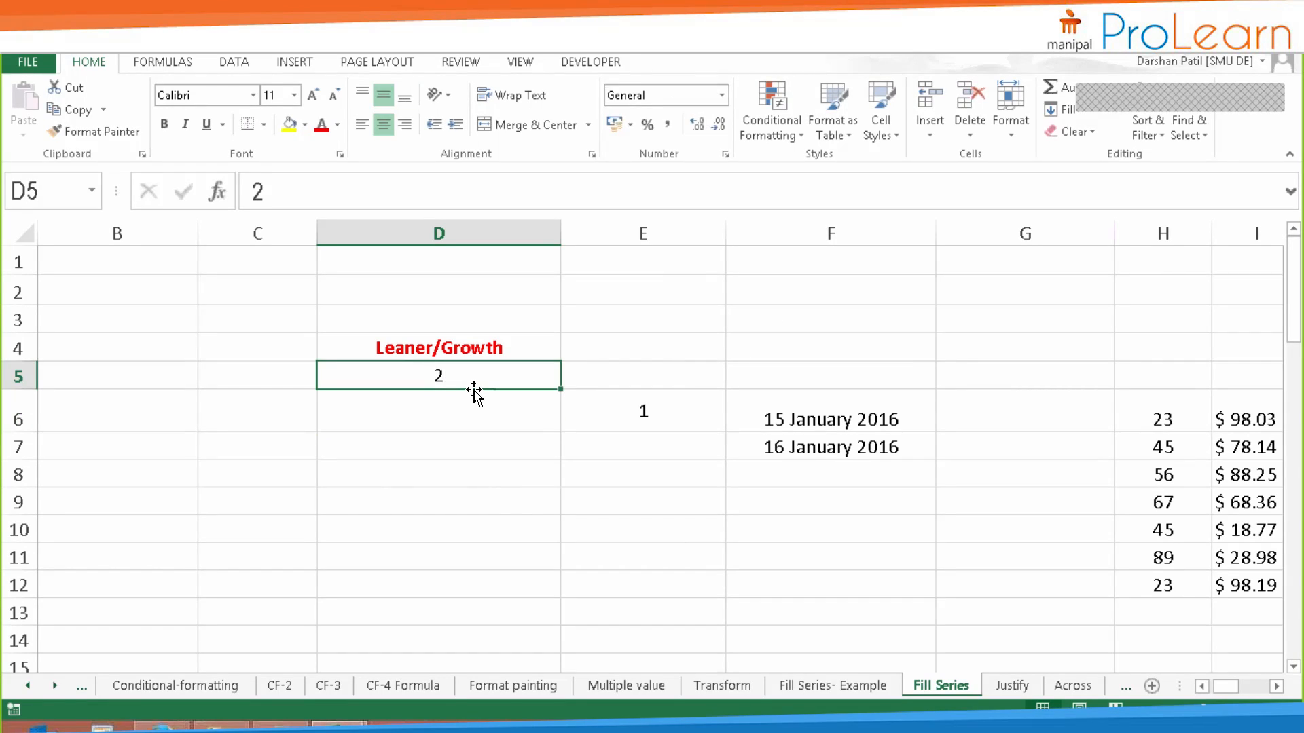
click(1064, 109)
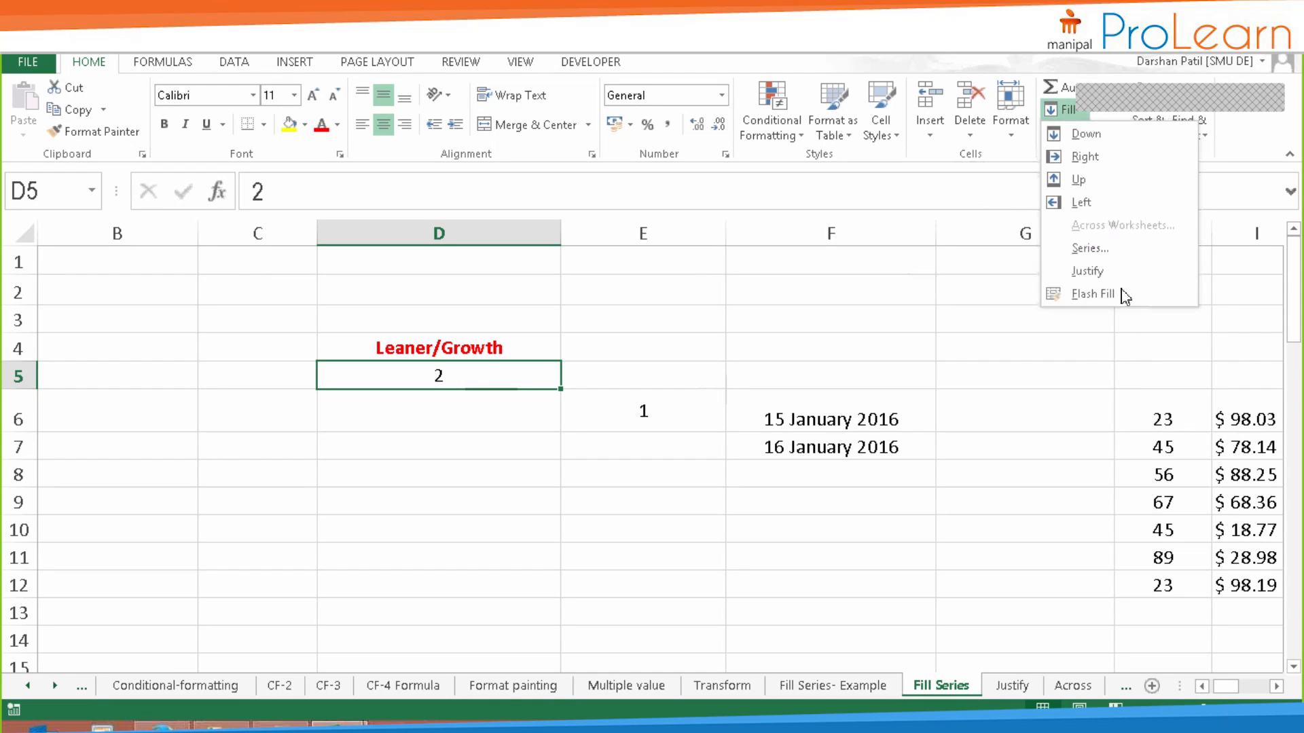
click(1089, 251)
click(691, 286)
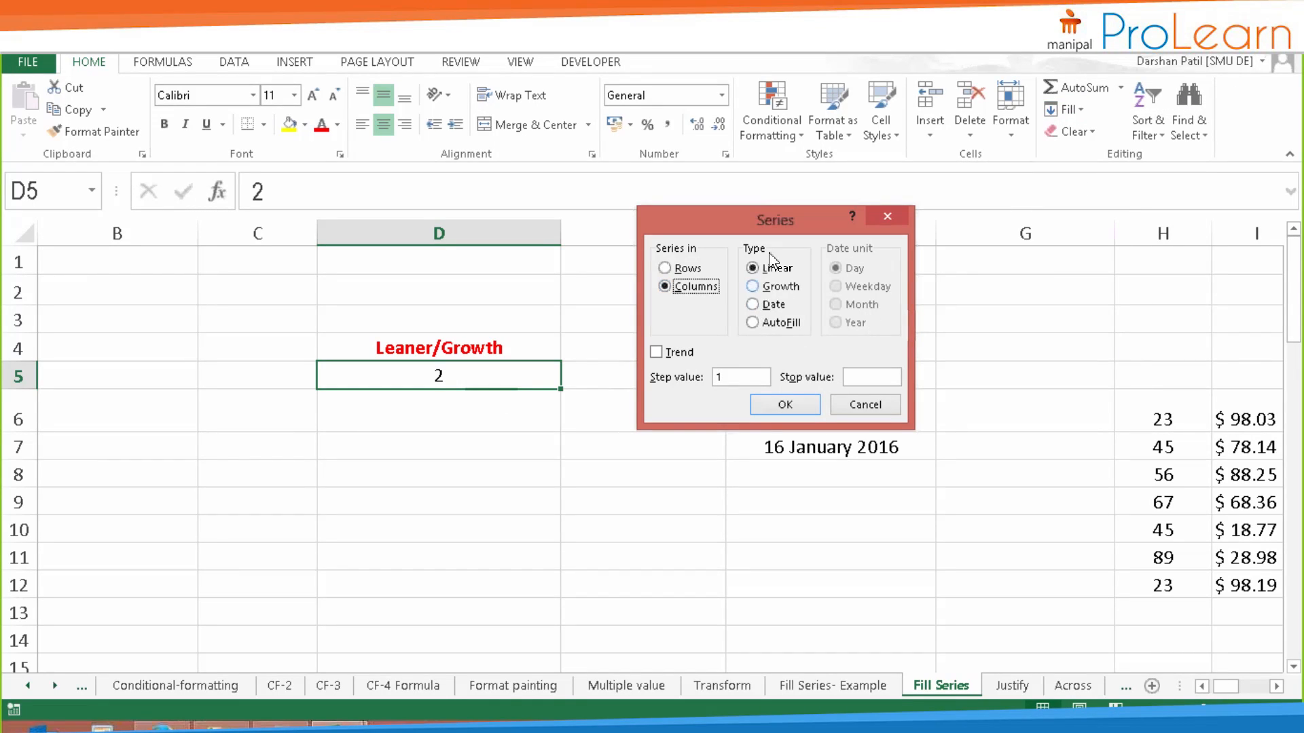
double_click(728, 378)
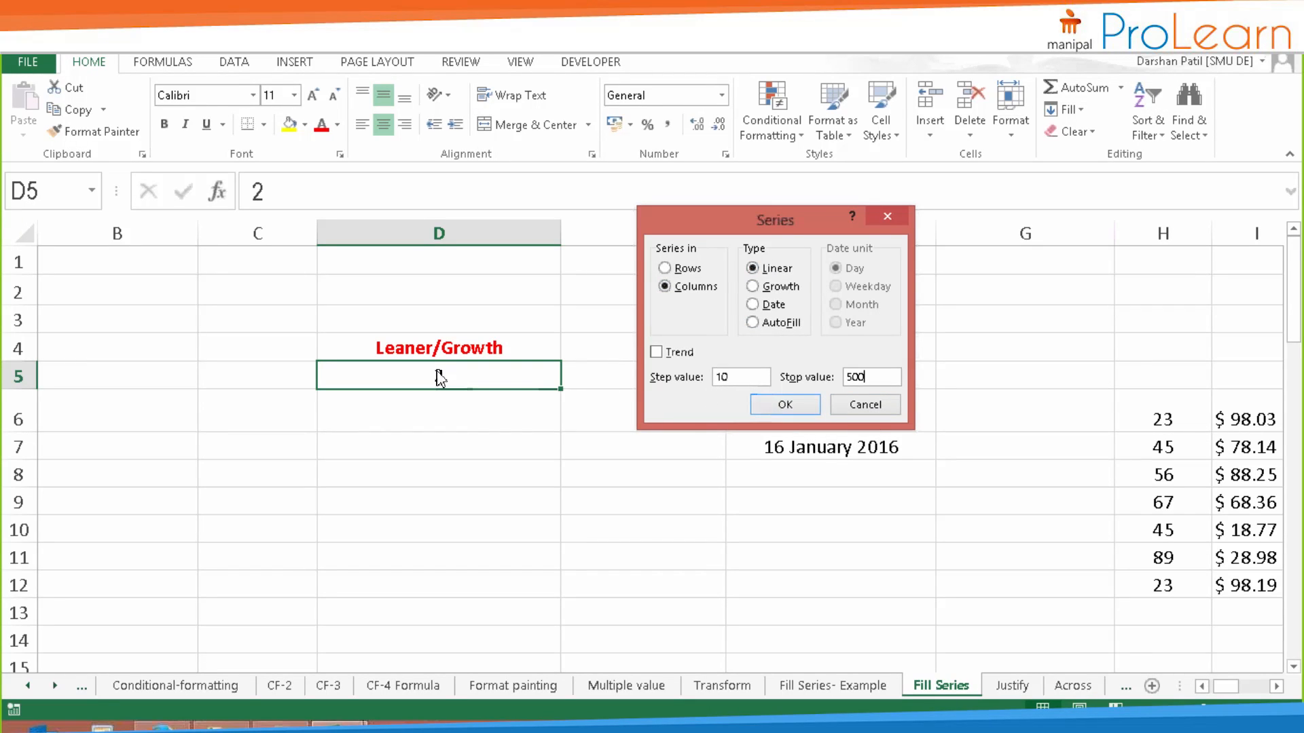
click(782, 405)
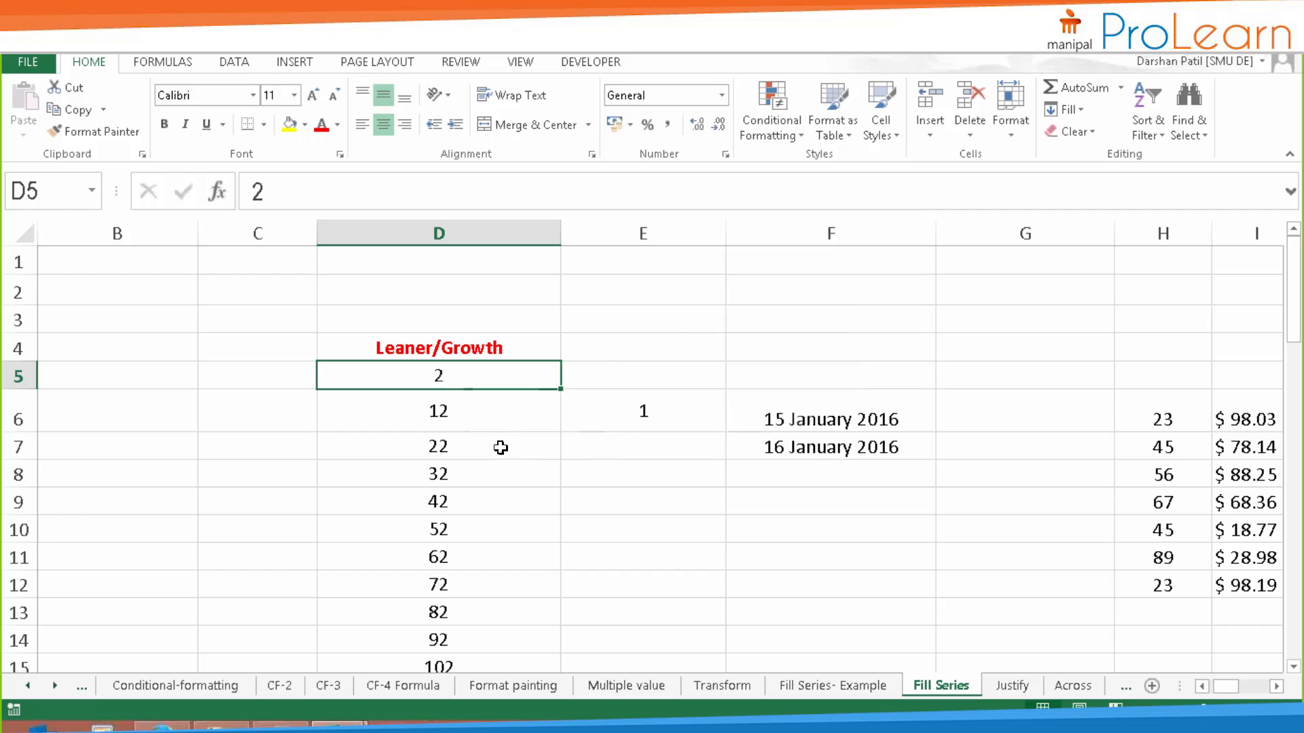
- Review the linear series in column D from its first filled values down to the last one
click(465, 417)
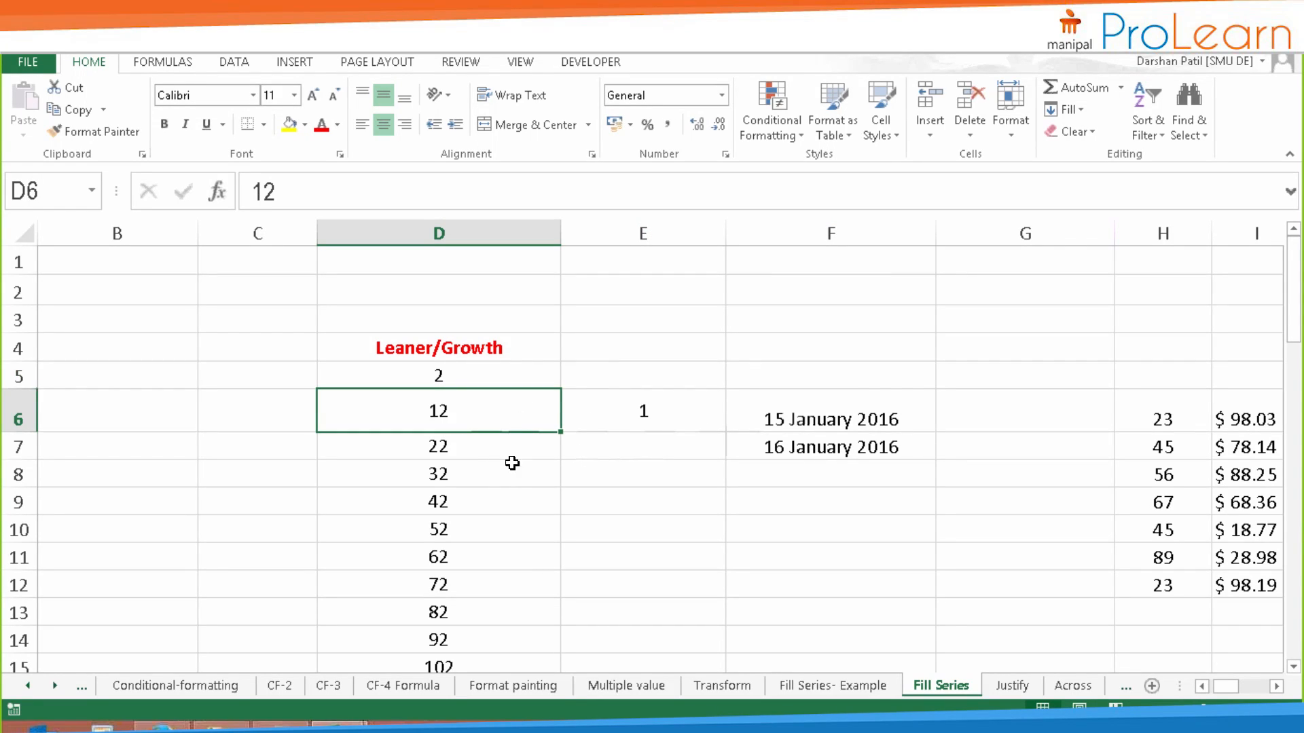
click(479, 452)
scroll(482, 487, down, 3)
scroll(506, 512, down, 12)
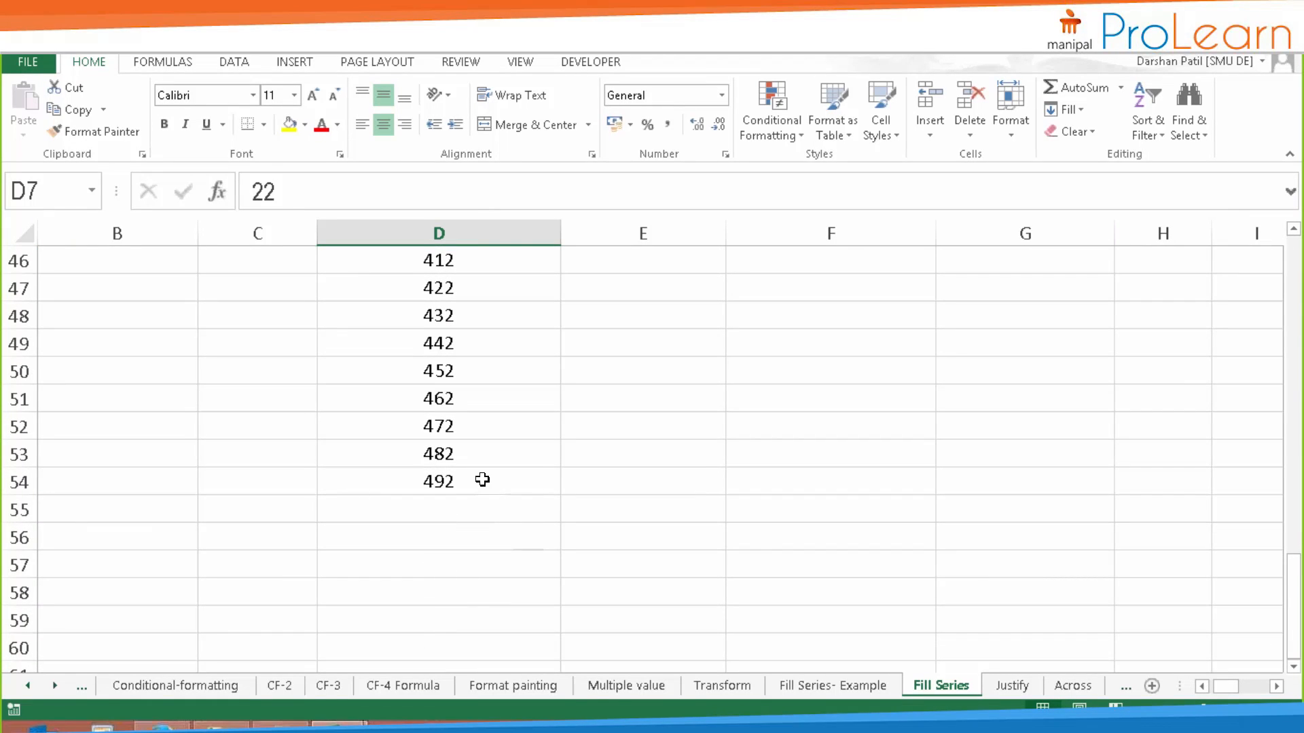
click(484, 482)
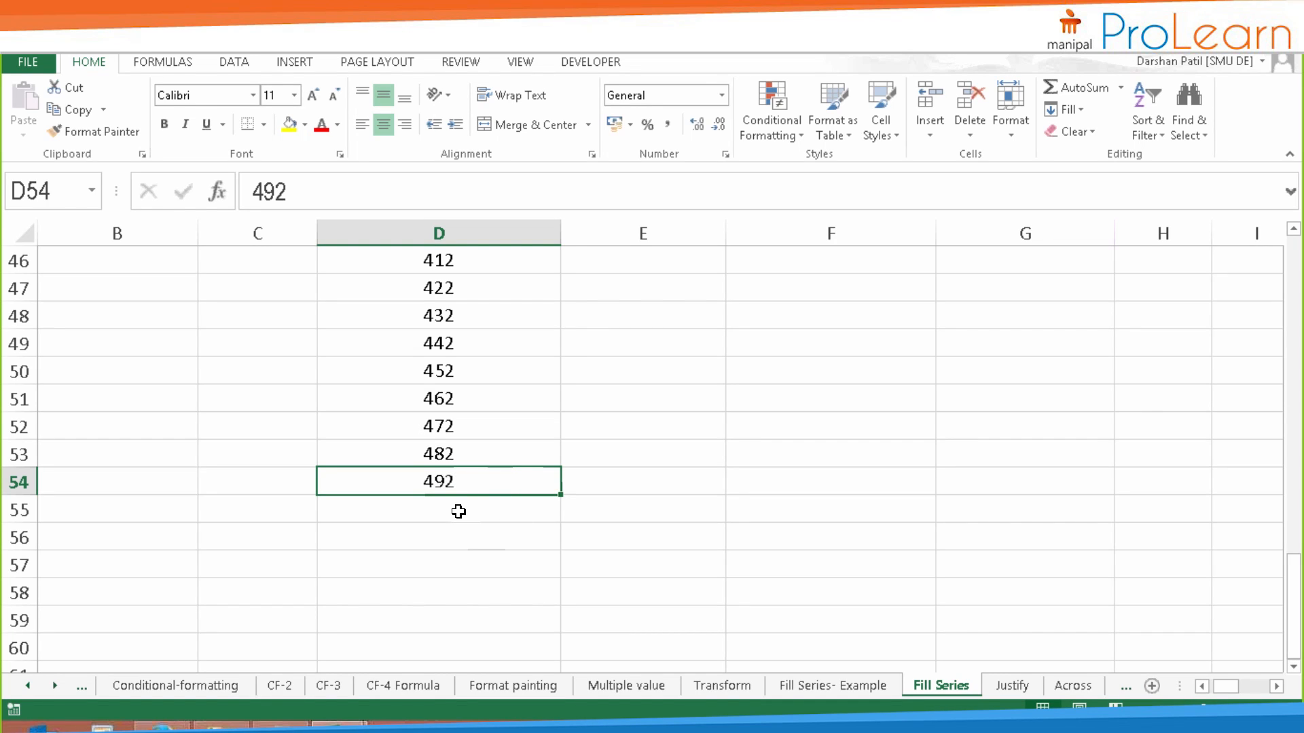
- Undo the linear series fill in column D
scroll(458, 512, up, 15)
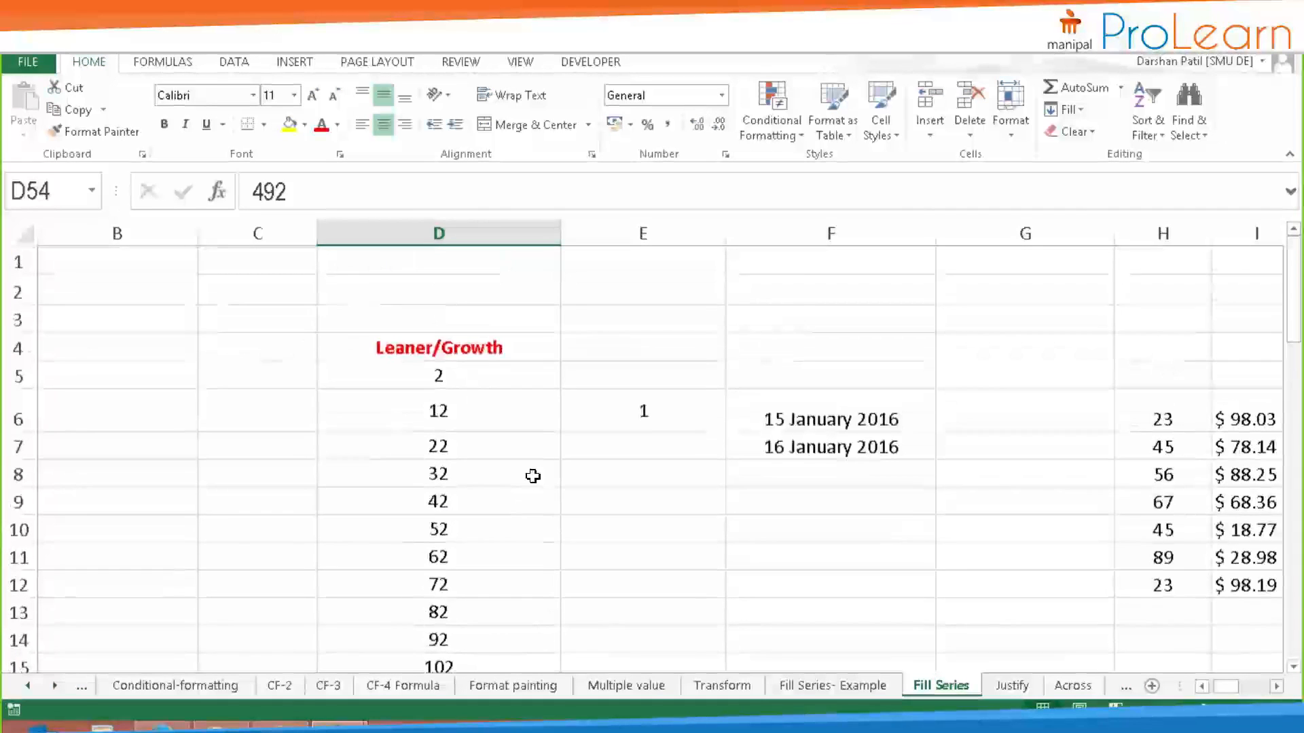
key(ctrl+z)
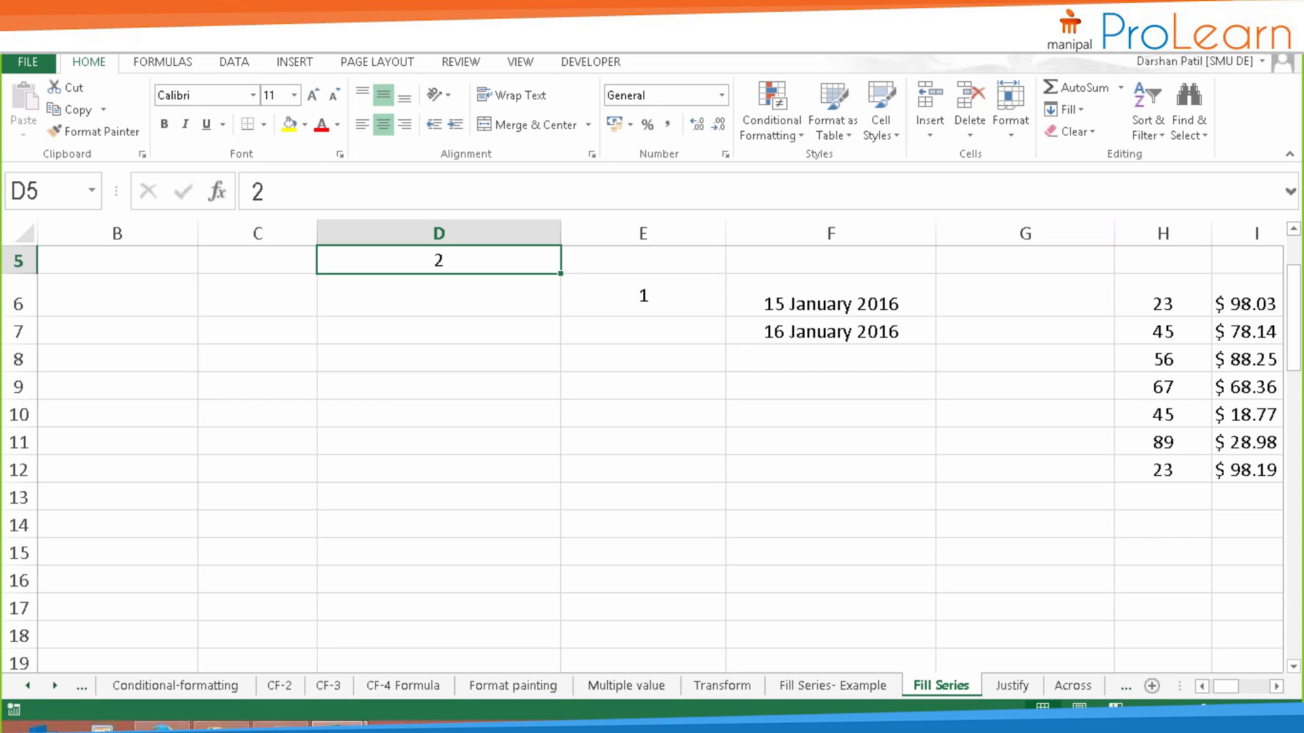
scroll(639, 360, up, 1)
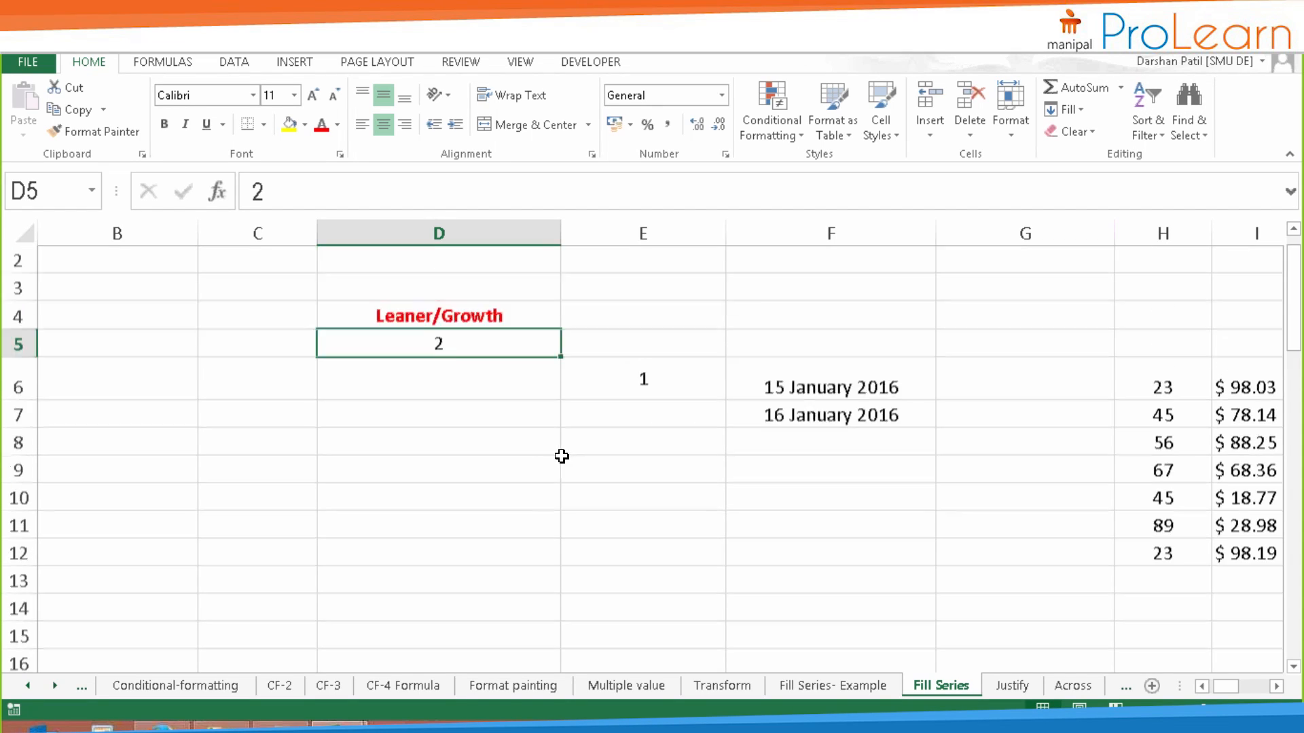
- Fill a growth series down column D from cell D5 with step value 3 and stop value 500
click(1080, 112)
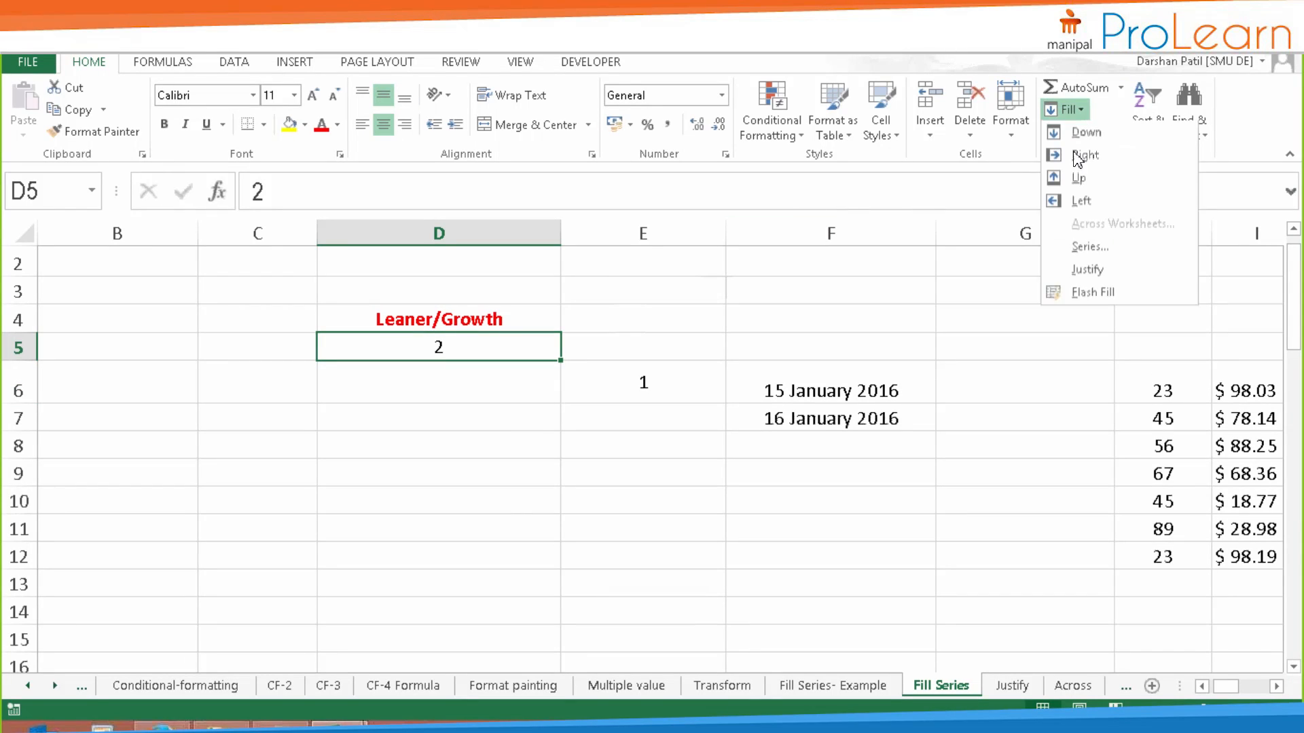
click(1086, 247)
click(687, 286)
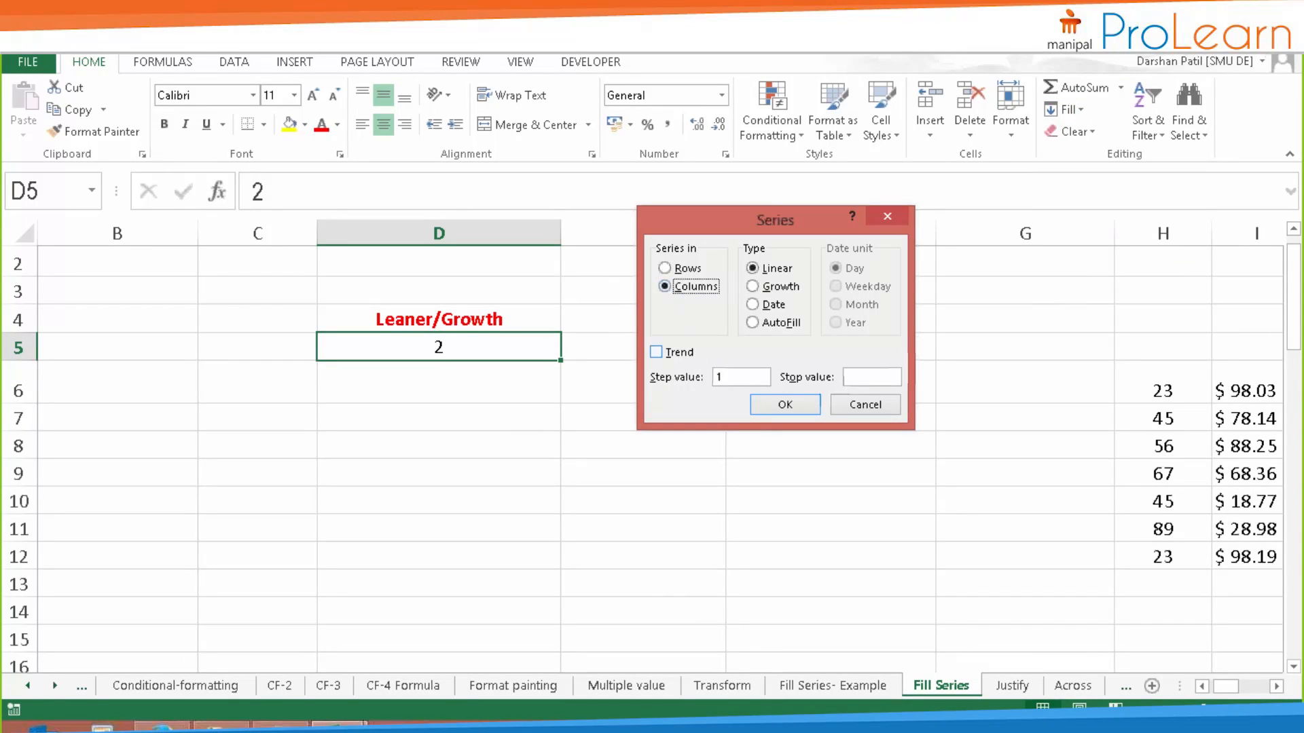
click(775, 286)
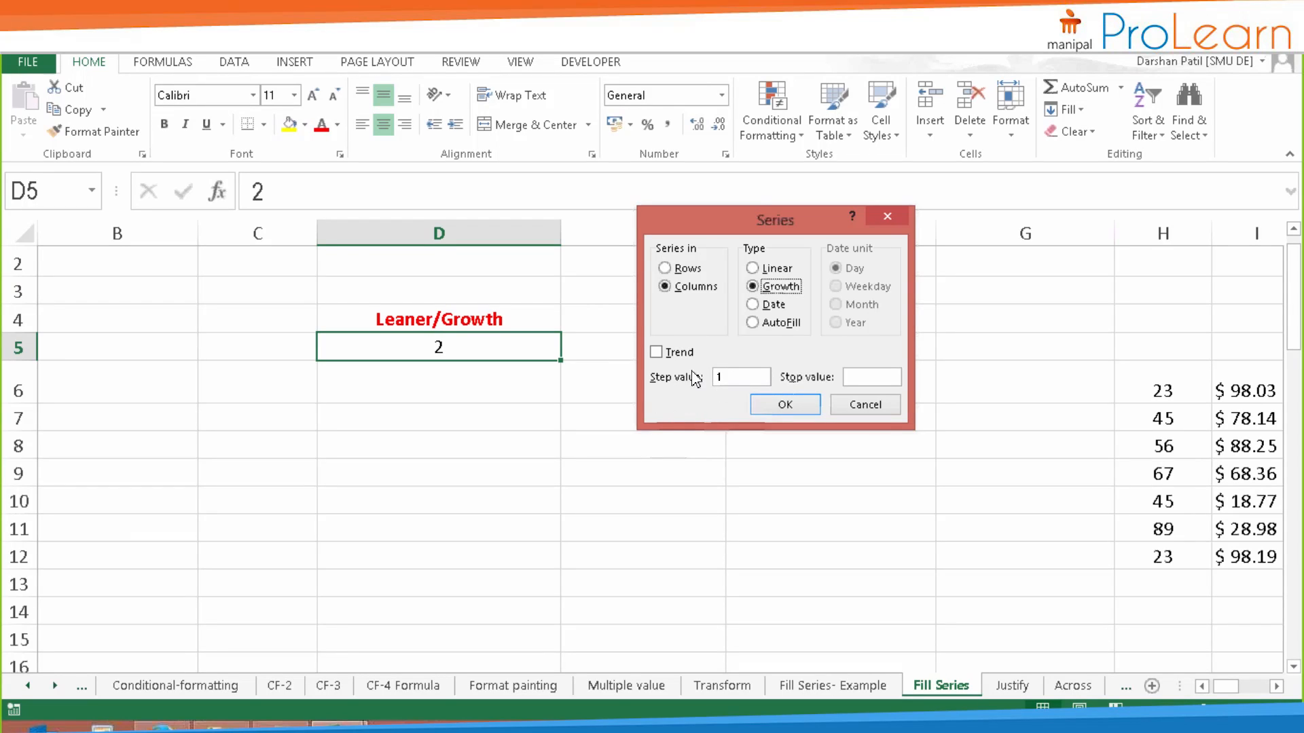
drag(728, 377, 697, 377)
text(3)
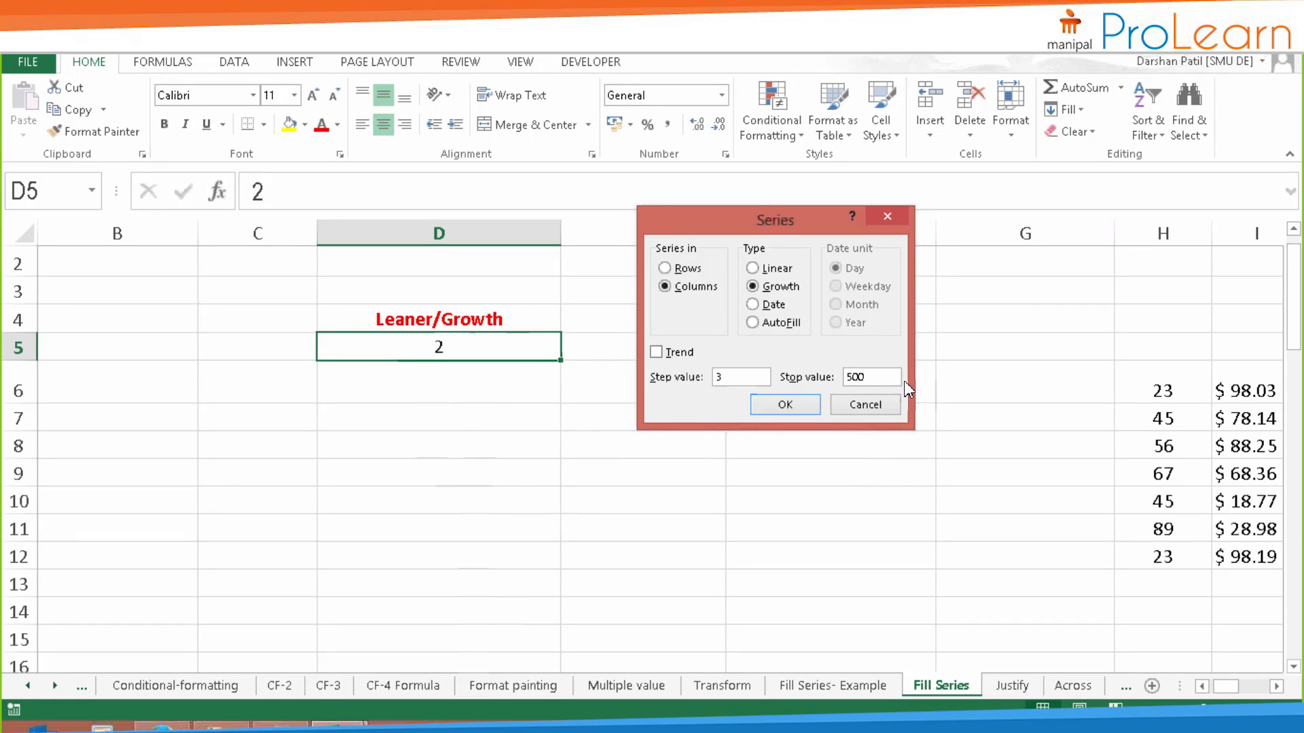
click(803, 408)
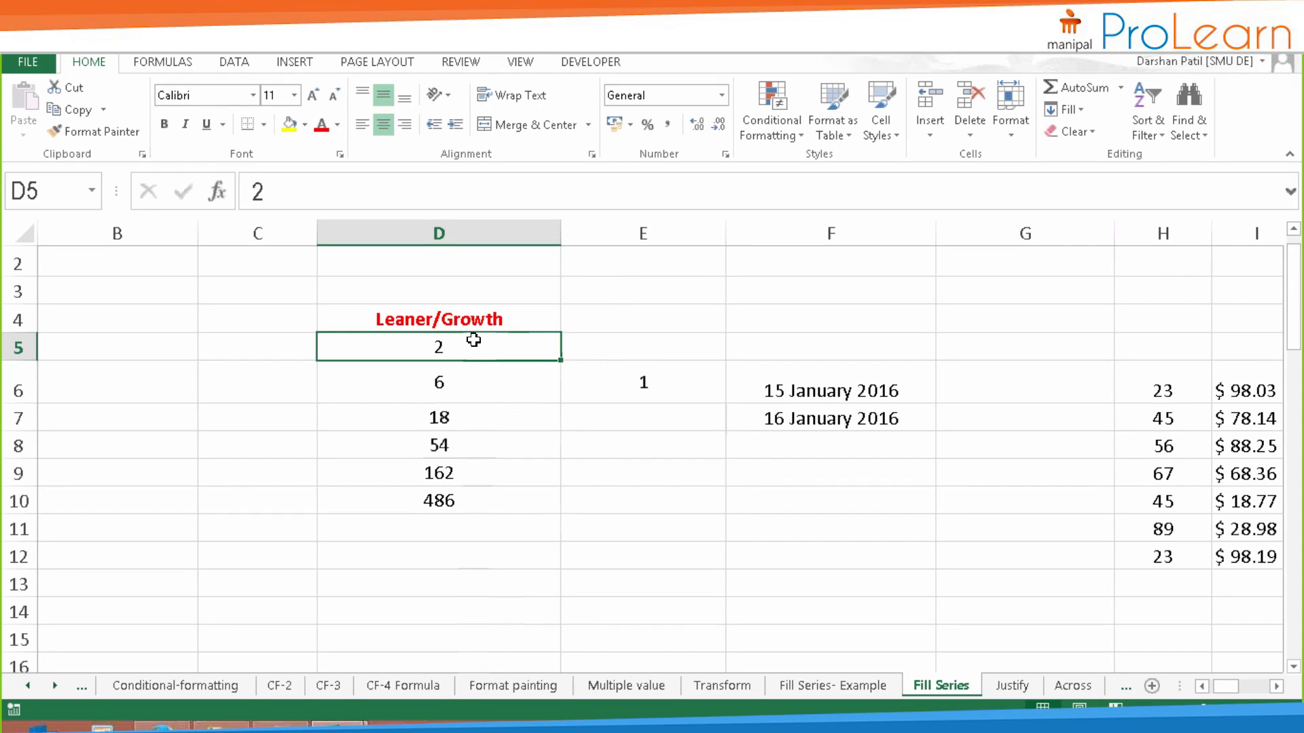
- Examine the growth series values one by one in cells D6 through D10
click(491, 380)
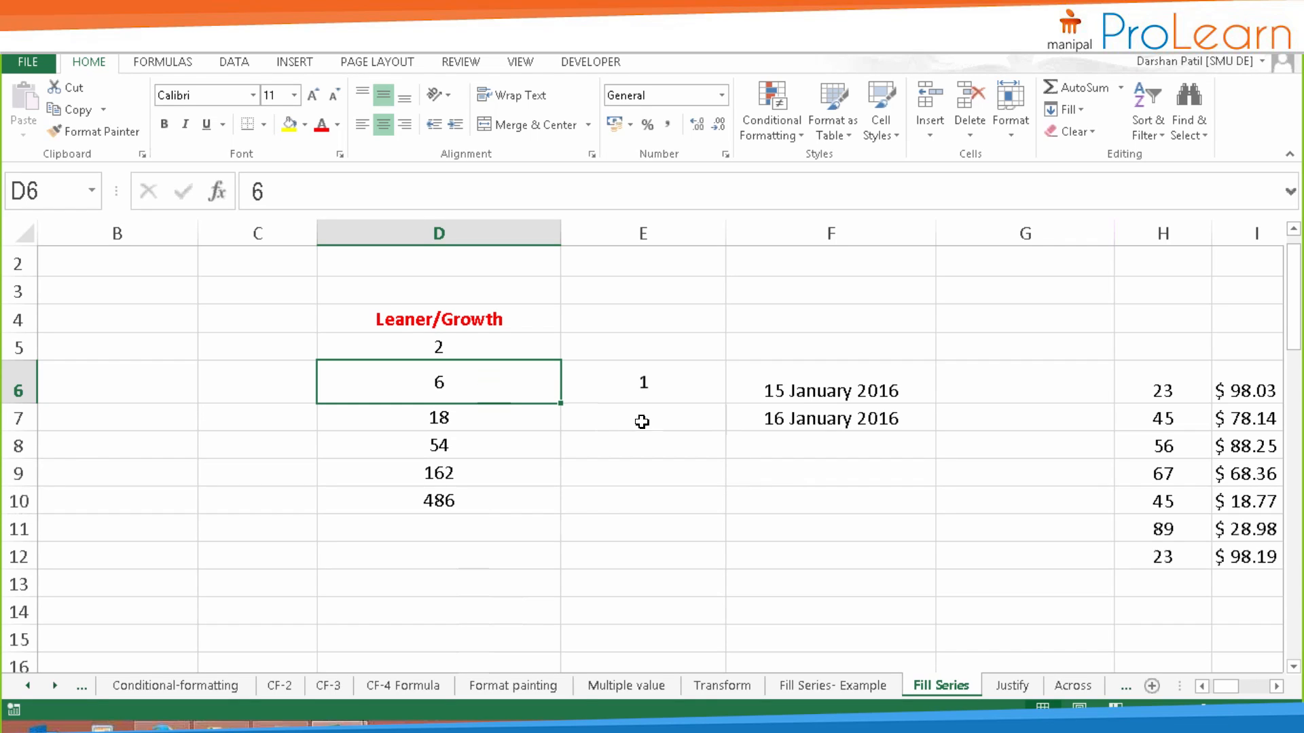
click(503, 412)
click(500, 443)
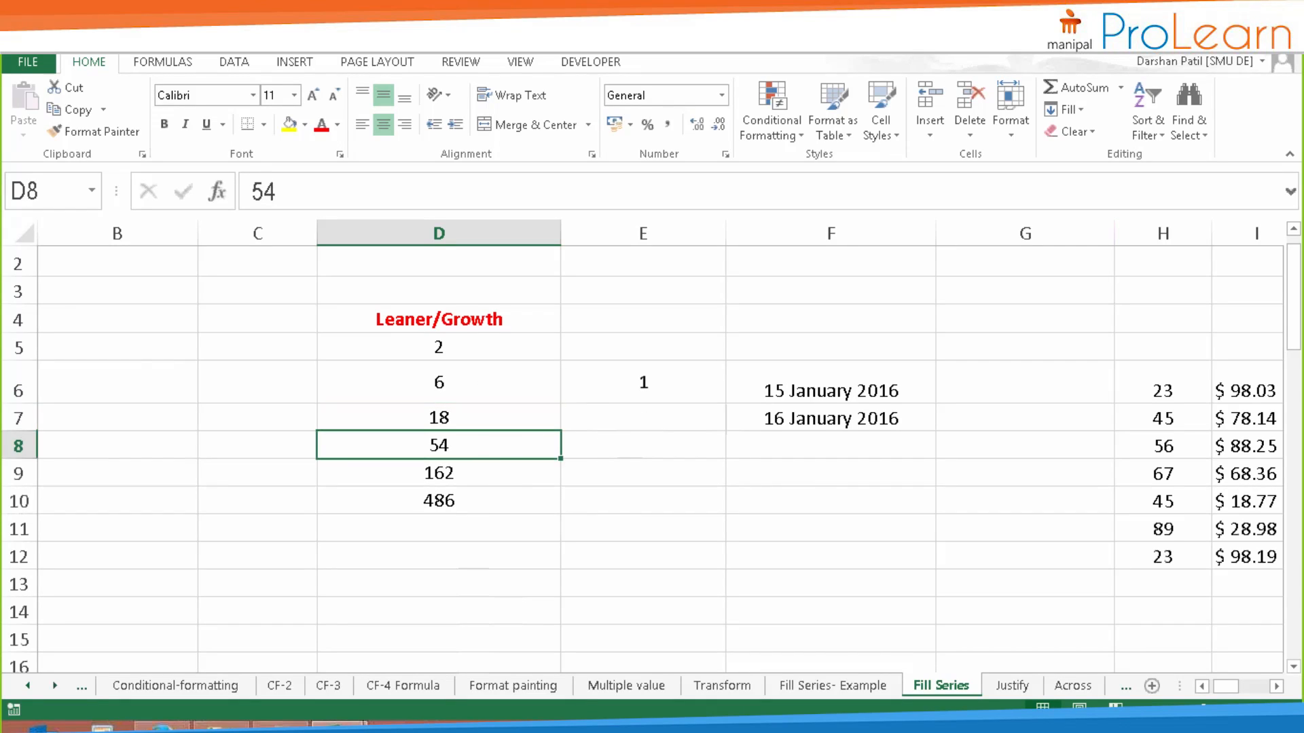
click(482, 477)
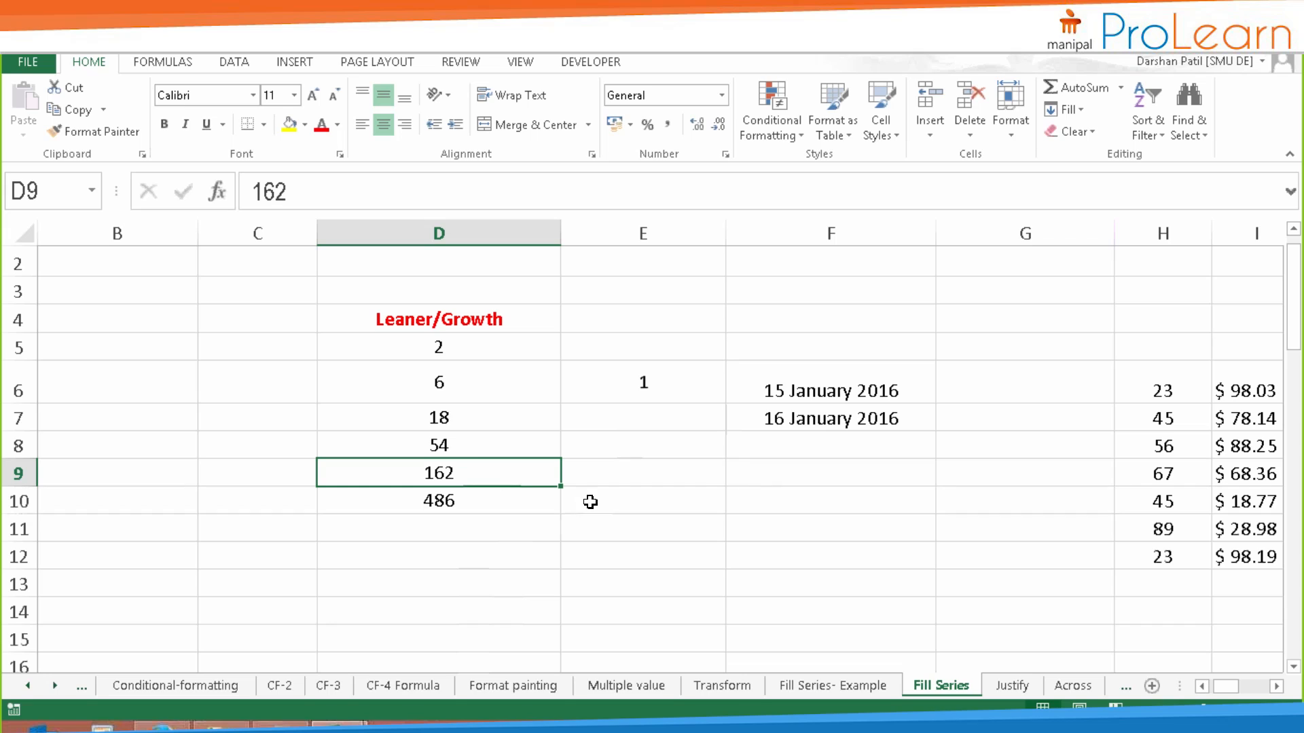
click(522, 503)
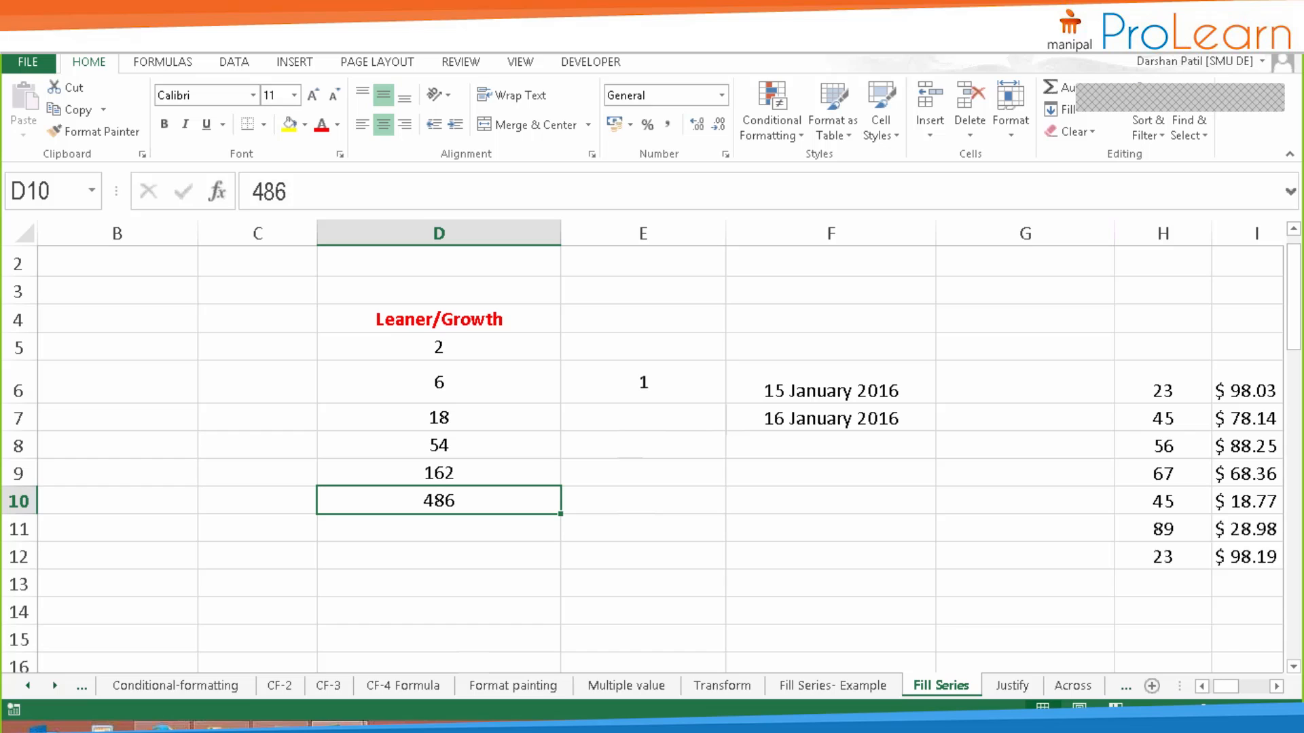
- Clear the value in cell E6
scroll(613, 518, up, 1)
click(679, 414)
key(Delete)
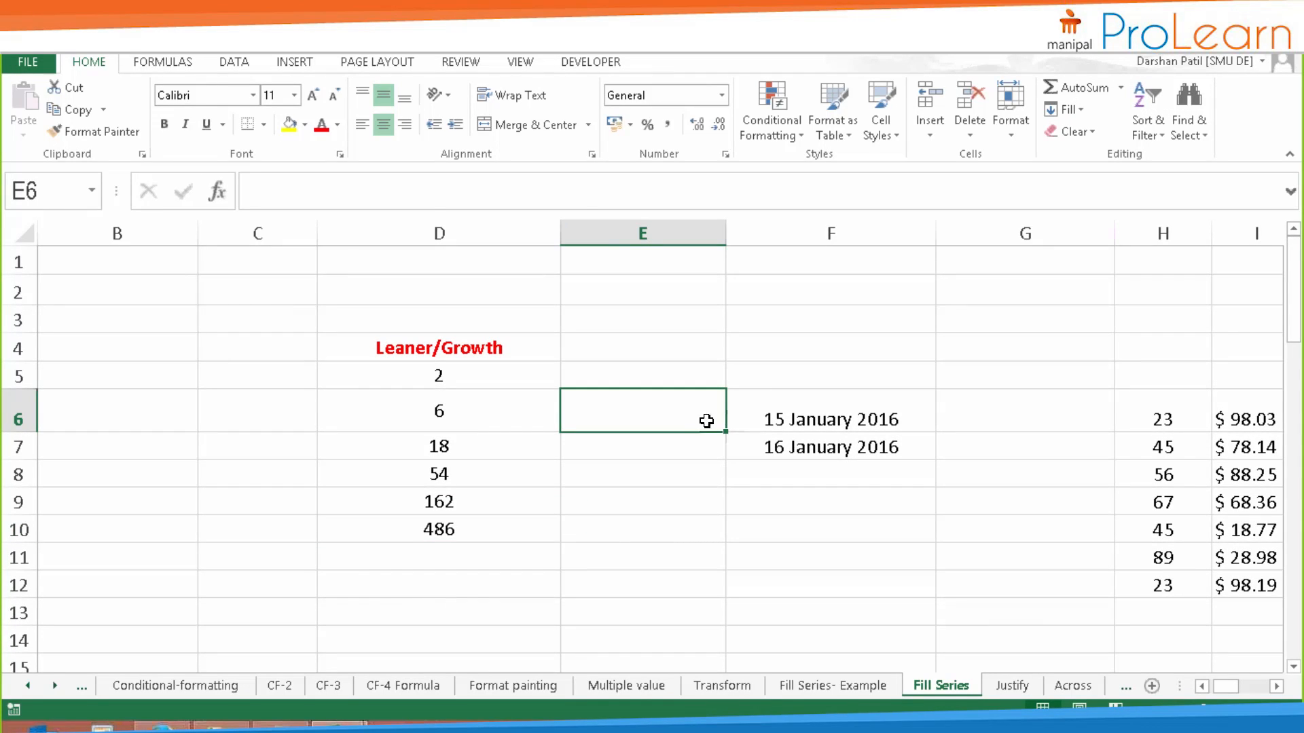
- Undo the clearing of cell E6 and the growth series fill in column D
click(494, 527)
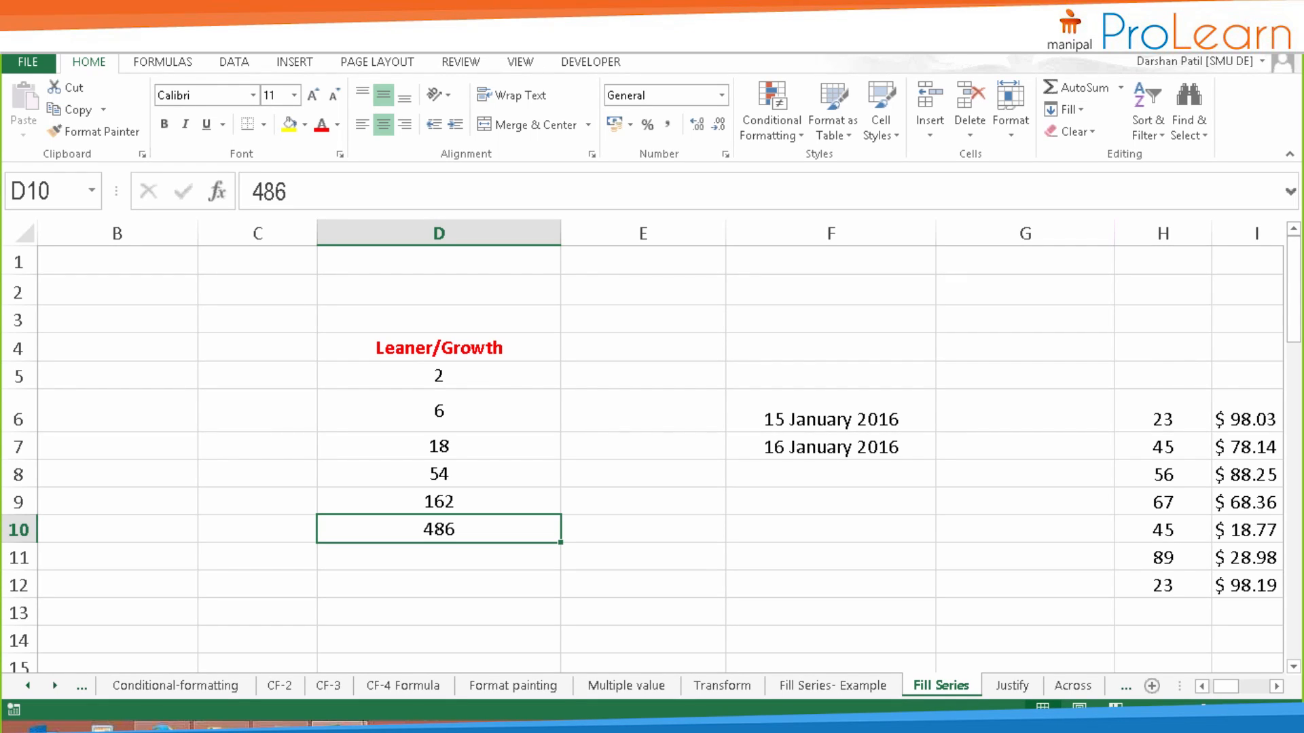
key(ctrl+z)
key(ctrl+z)
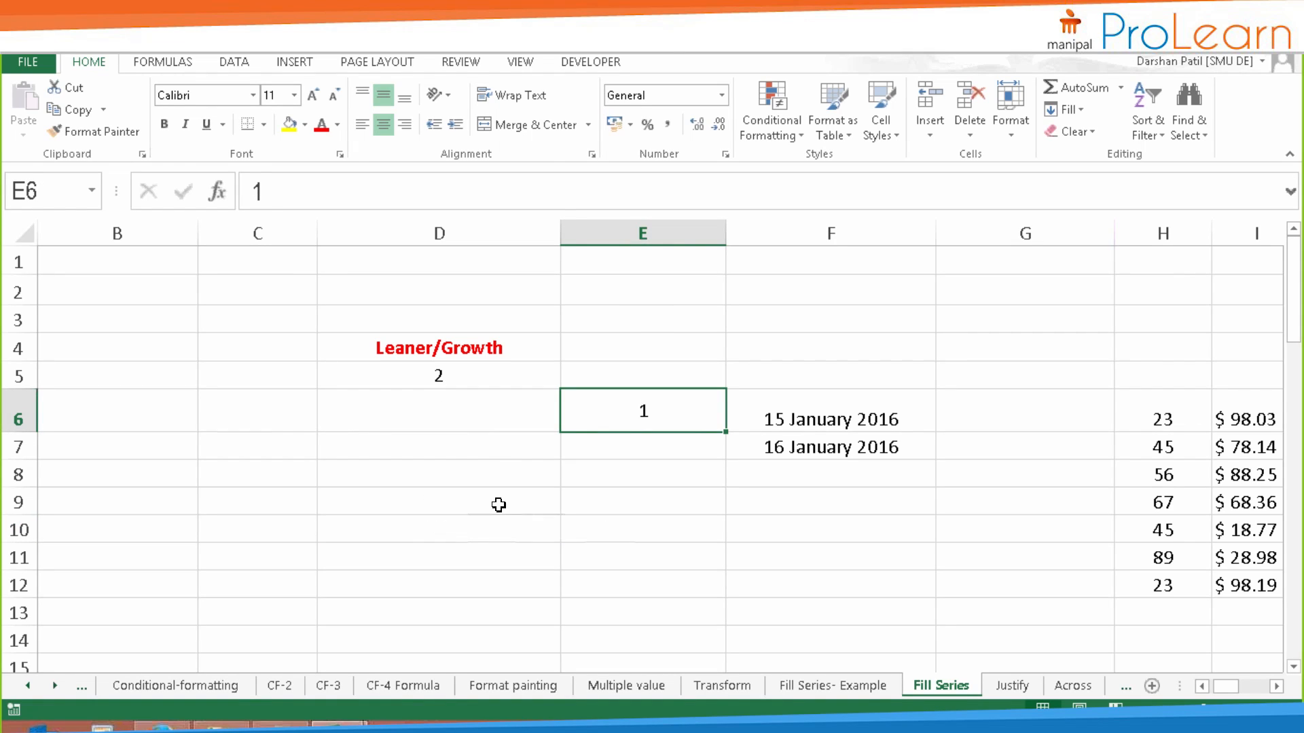
- Set the starting value in cell D5 to 5
click(430, 418)
click(446, 376)
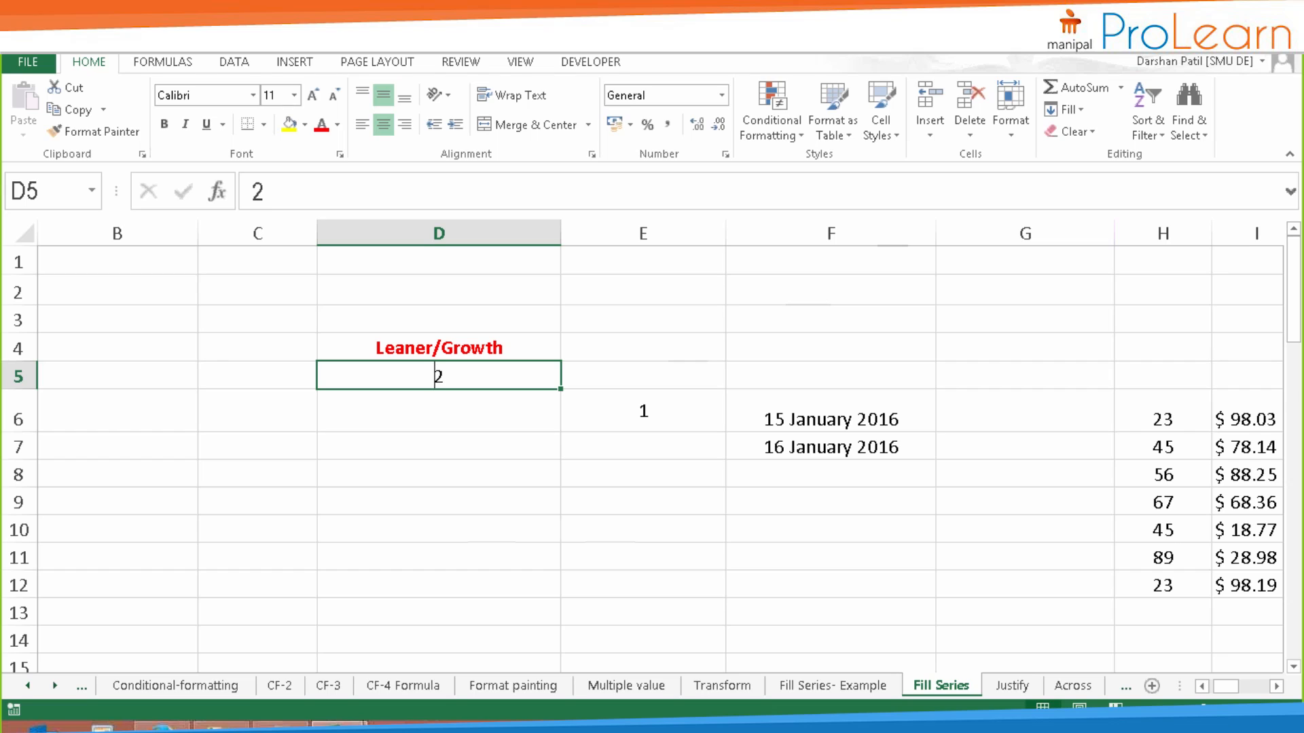
text(5)
click(607, 428)
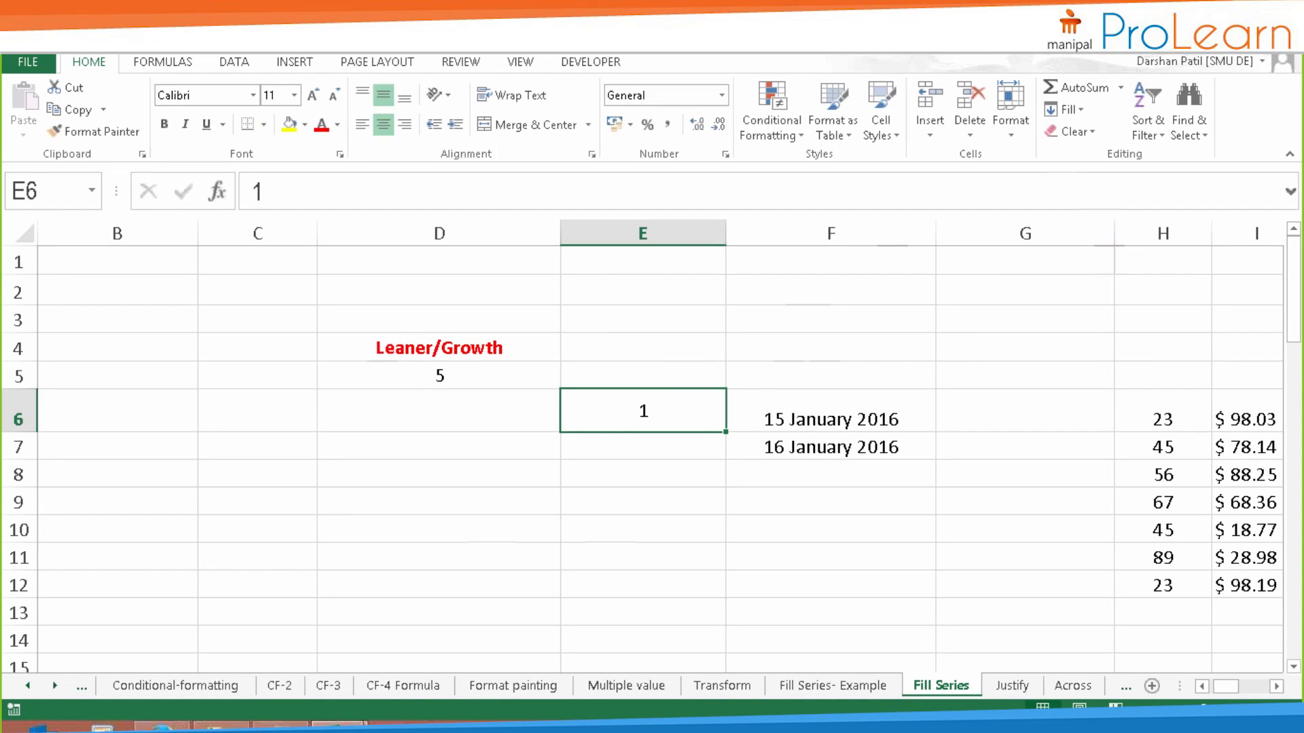
- Fill a growth series down column D from cell D5 with step value 5 and stop value 5000
click(447, 375)
click(1064, 110)
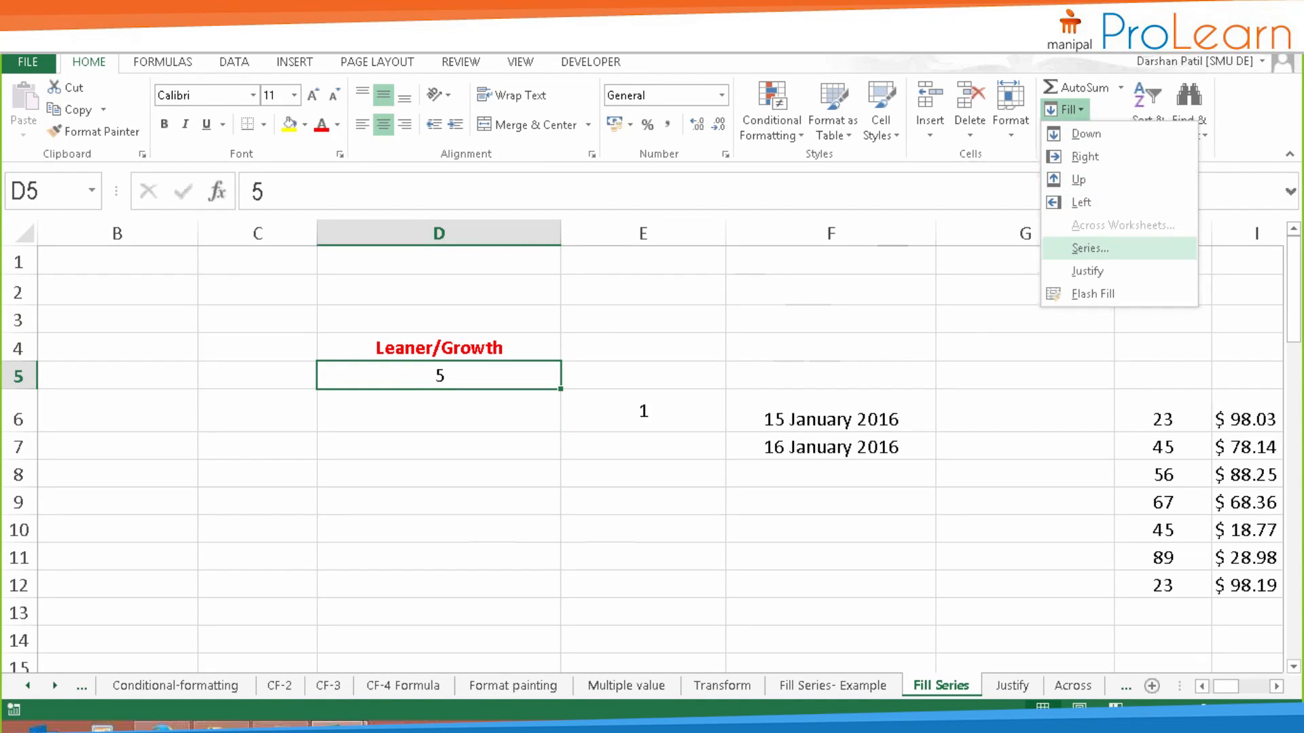
click(1085, 248)
click(694, 287)
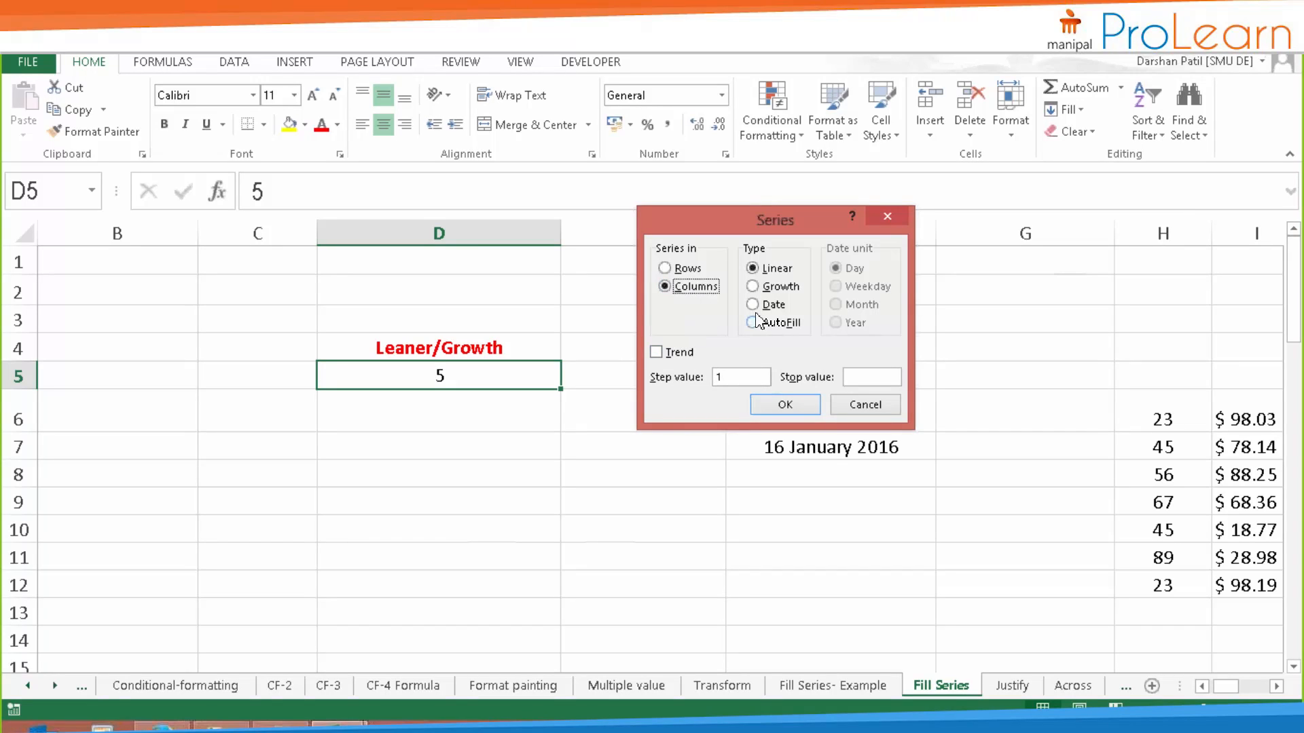
click(777, 286)
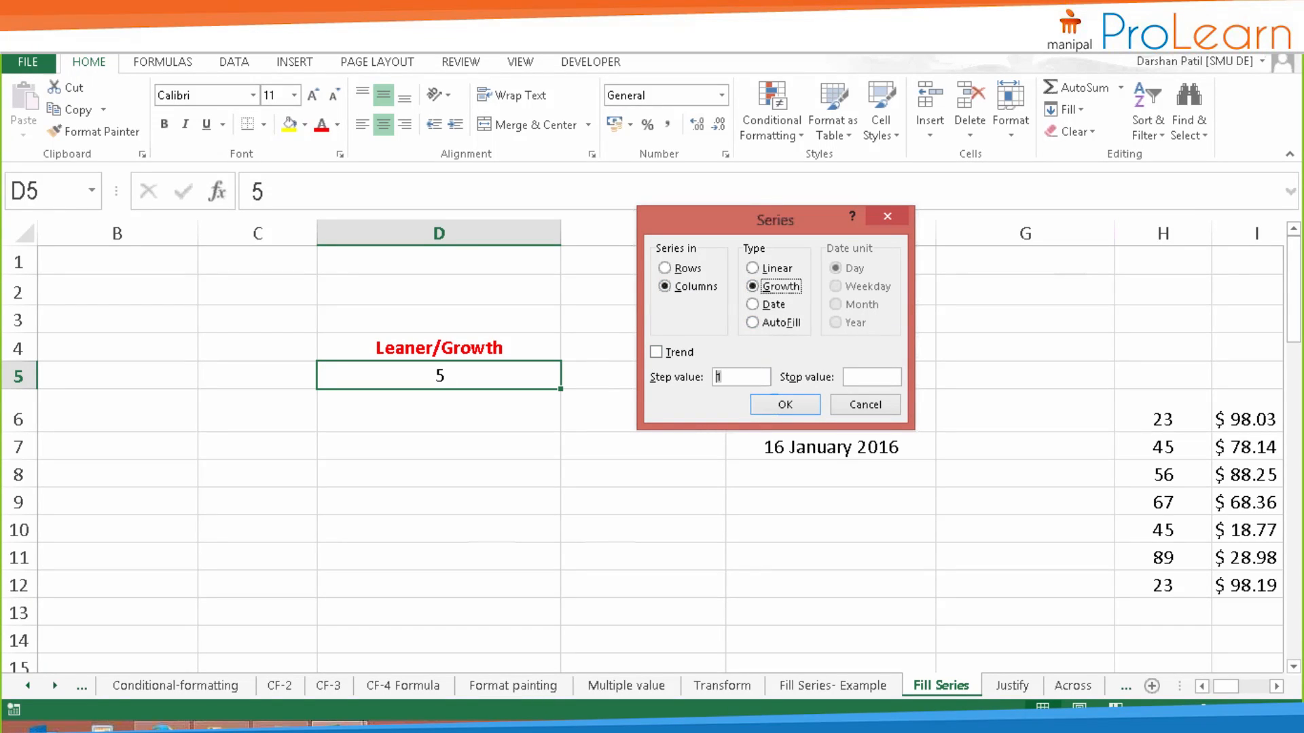
double_click(712, 377)
text(5)
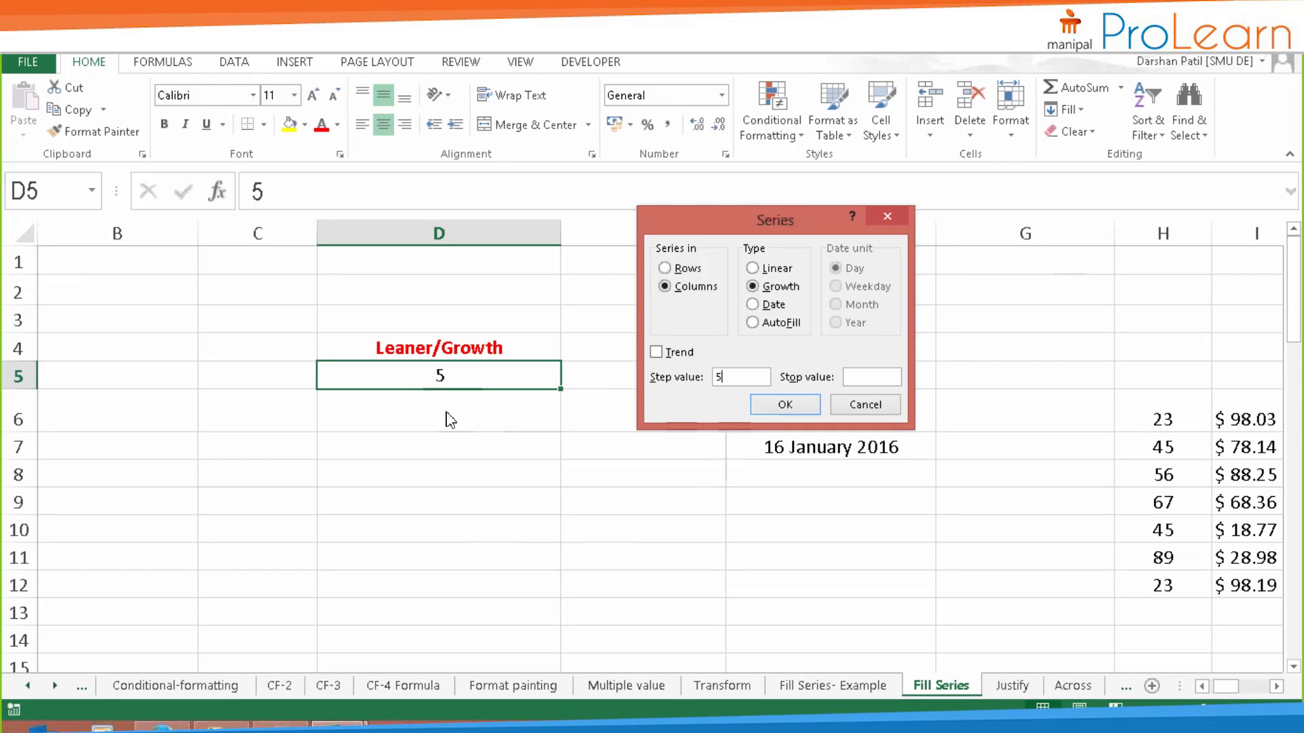
click(858, 376)
text(5000)
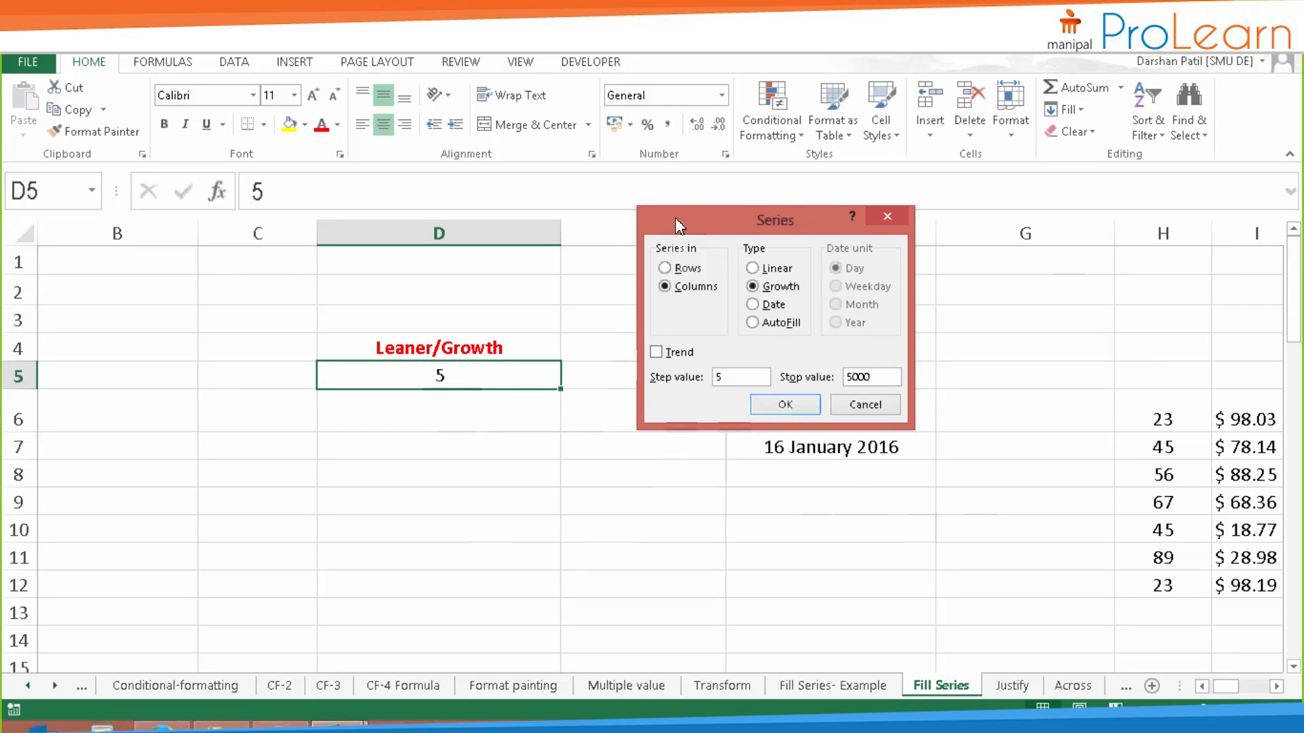
drag(680, 218, 604, 204)
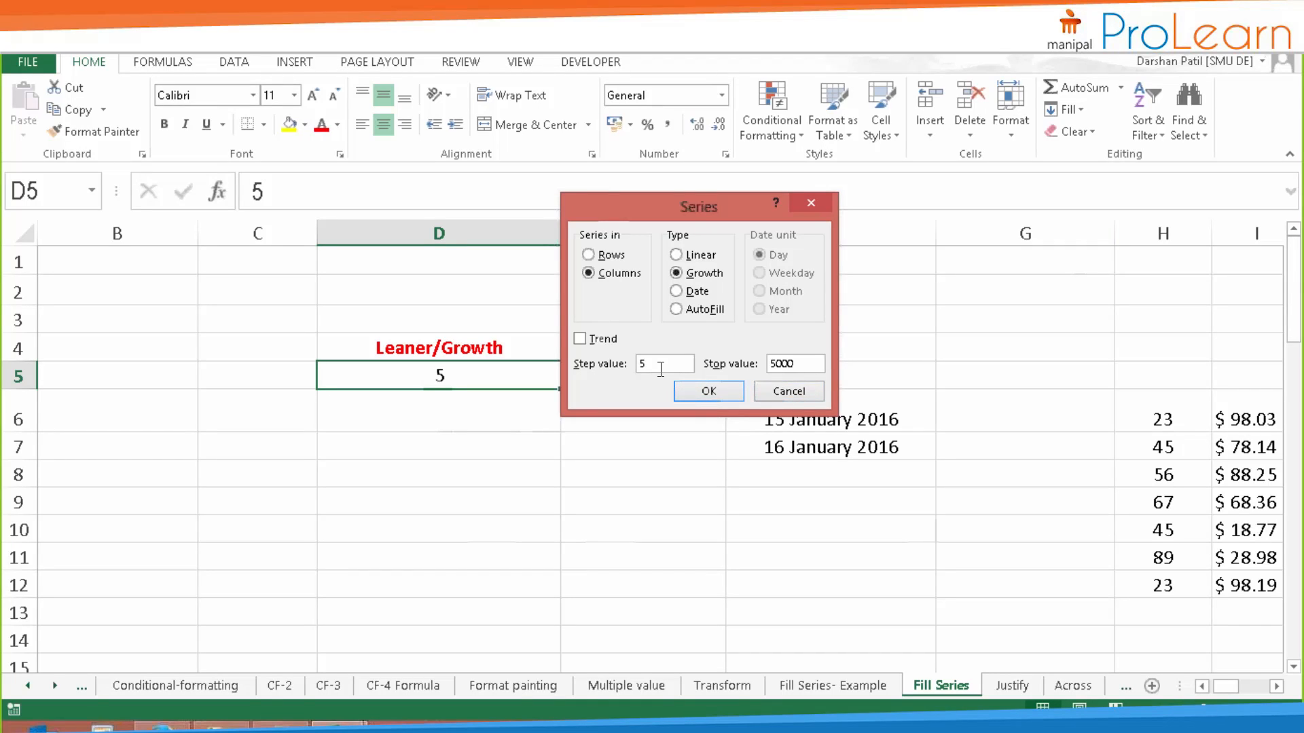
click(719, 397)
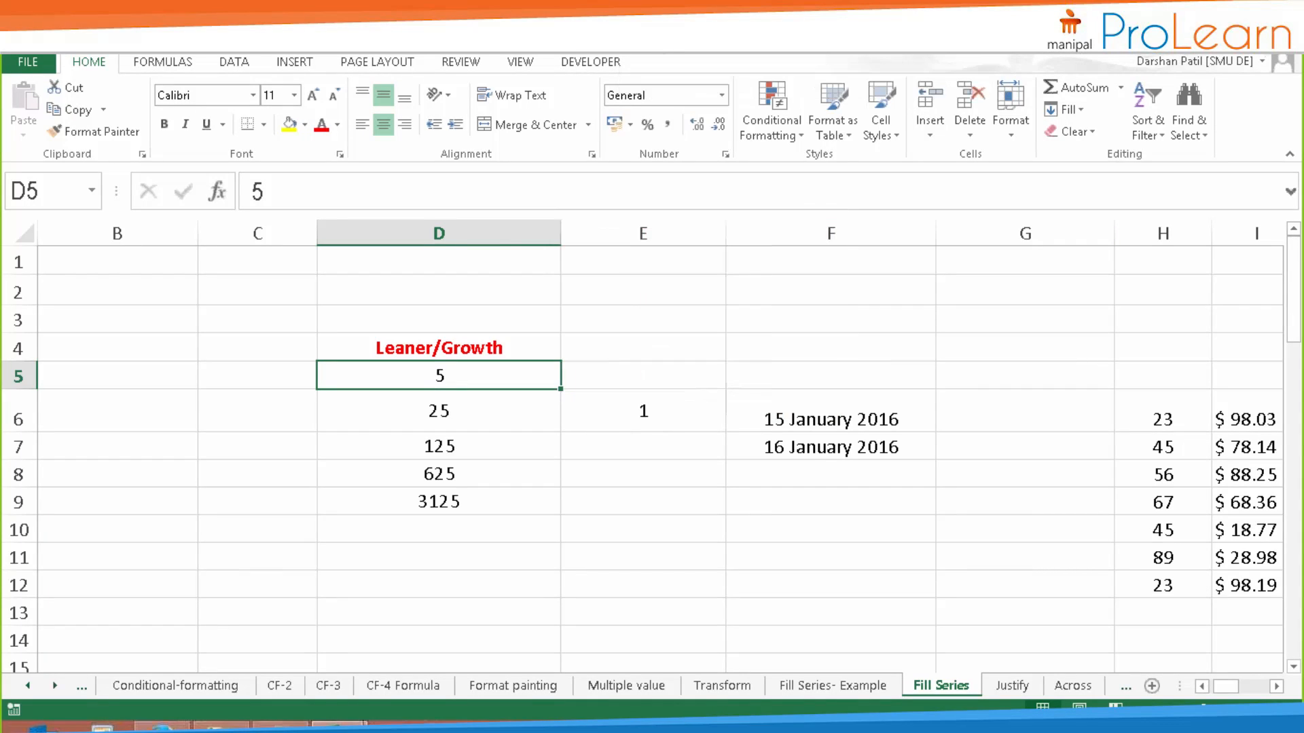
- Undo the growth series fill in column D
click(522, 414)
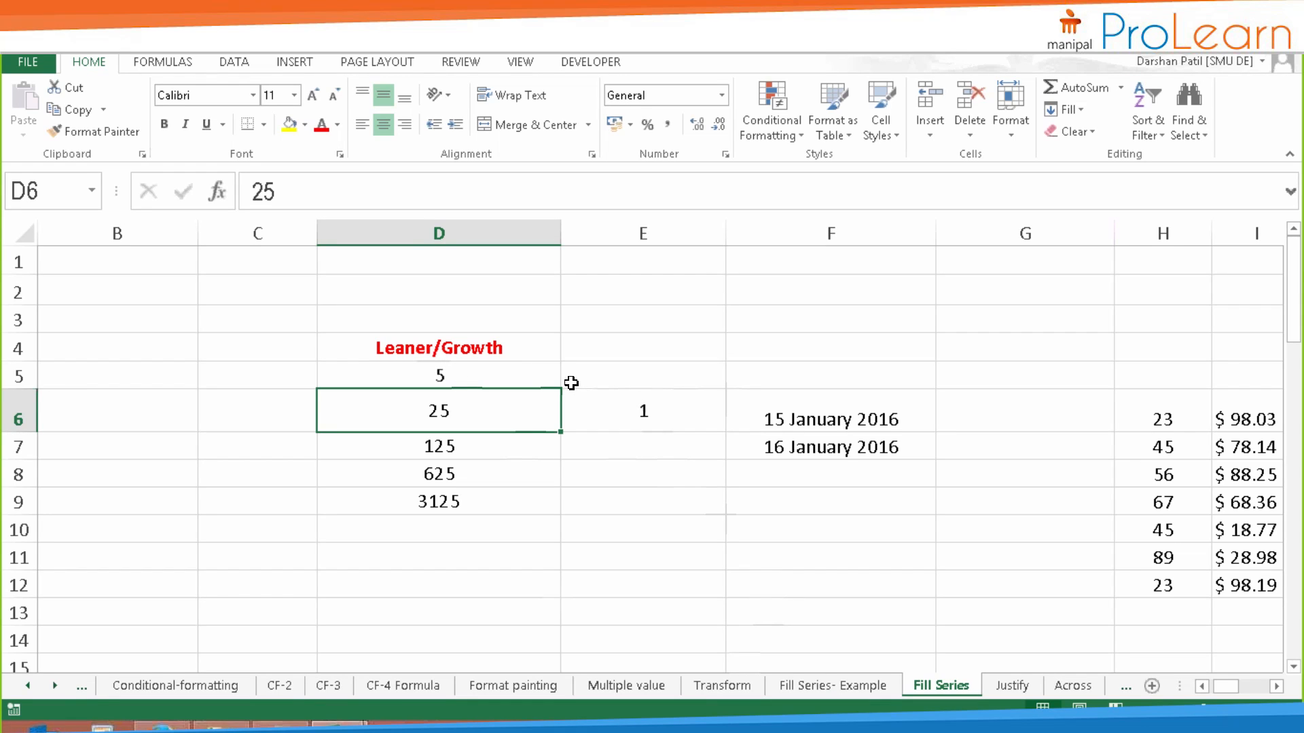
key(ctrl+z)
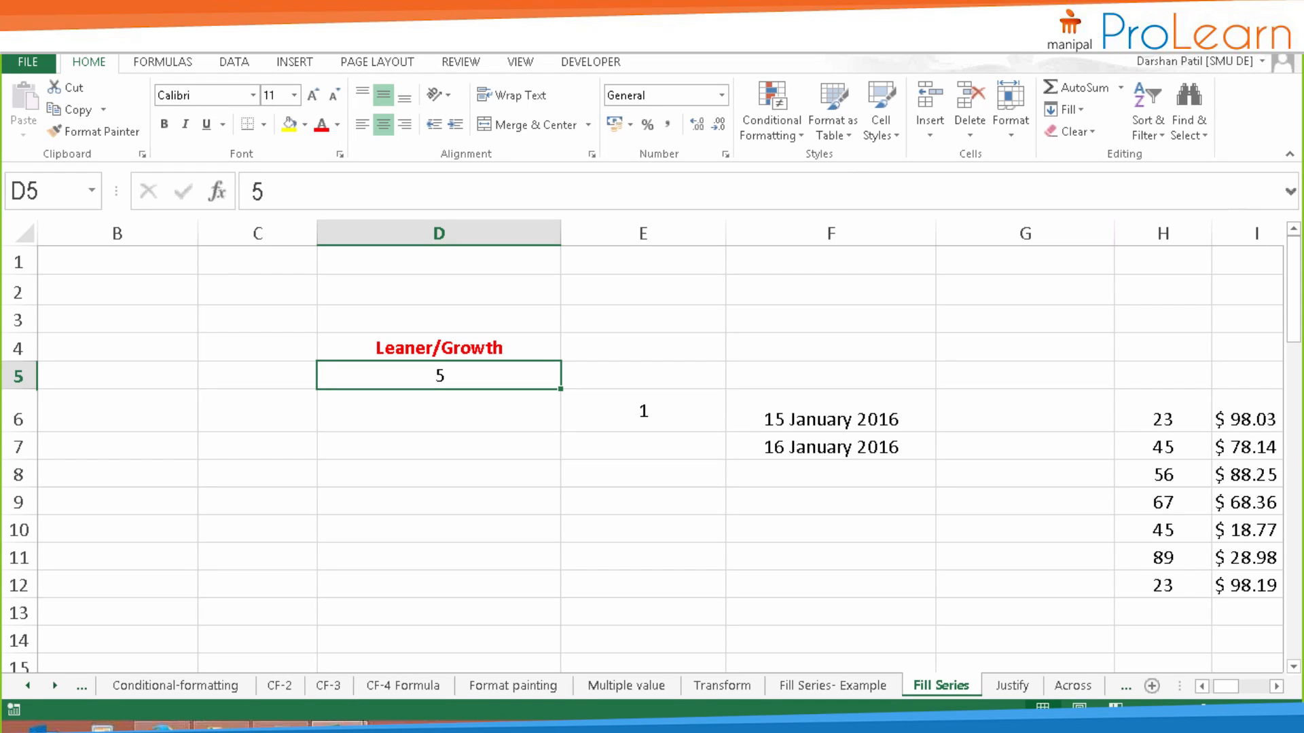
- Replace the number in cell D5 with a person's first name as a text entry
text(sri)
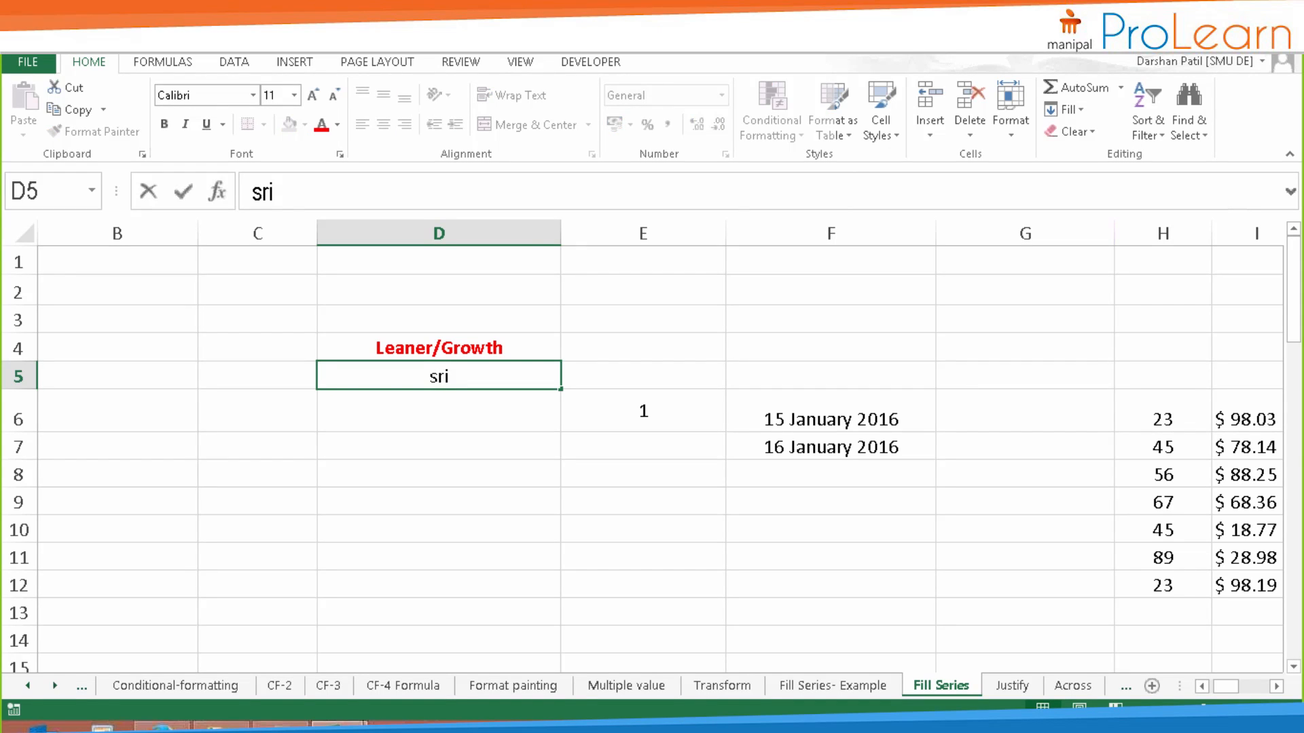
text(shti)
click(466, 409)
click(488, 376)
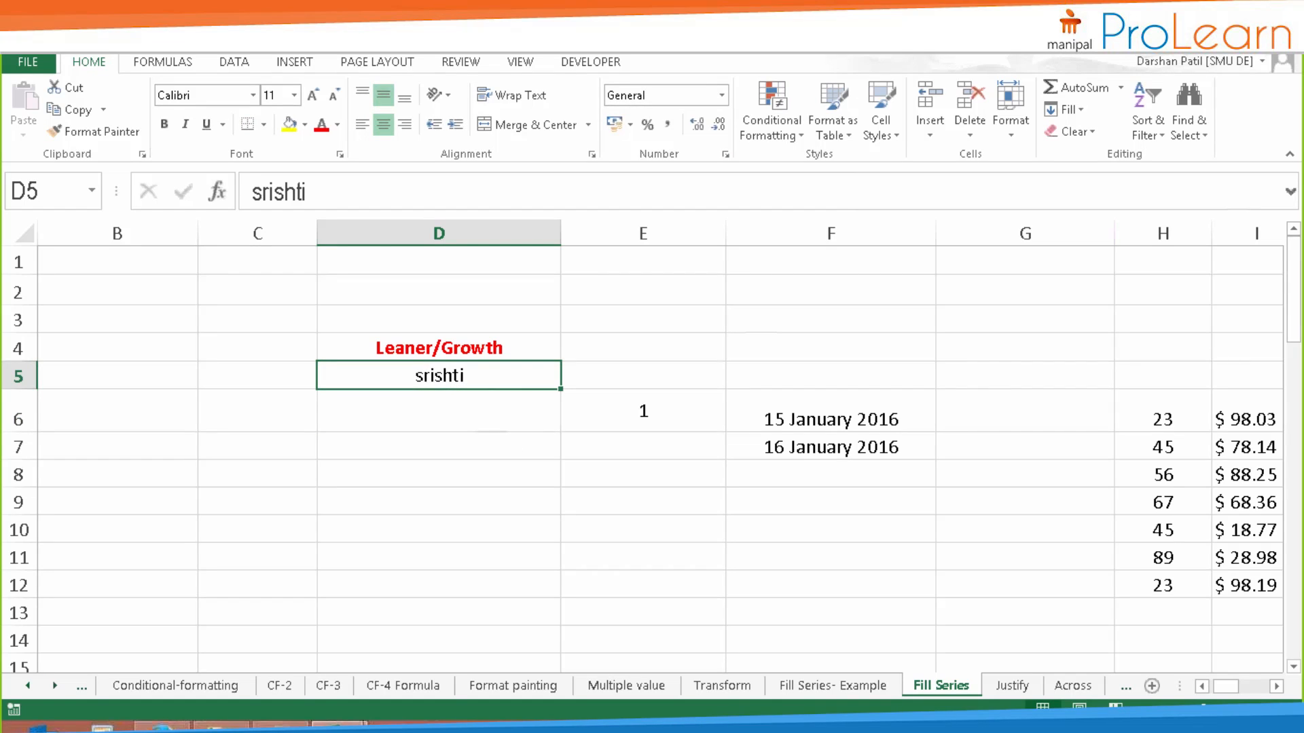
- Try to fill a growth series down column D from the text in cell D5 with step value 1 and stop value 500
key(alt+h)
key(f)
key(i)
key(s)
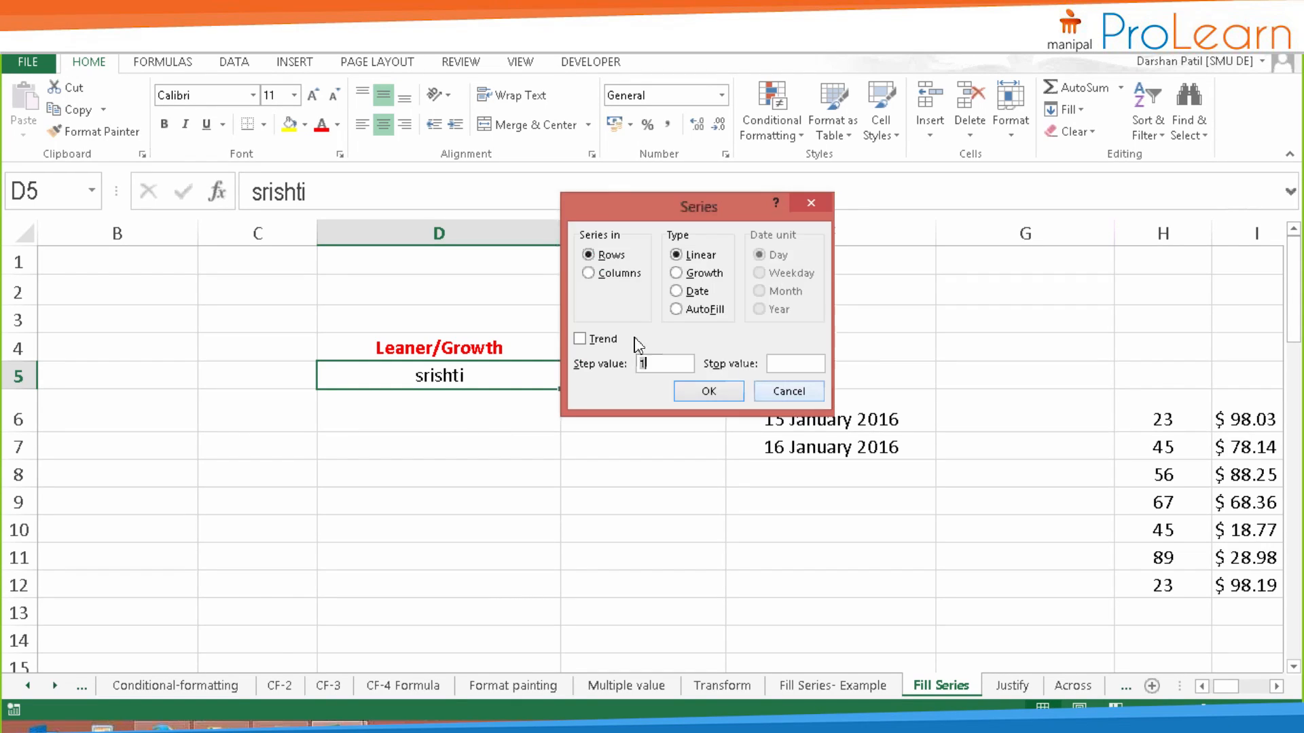
click(597, 273)
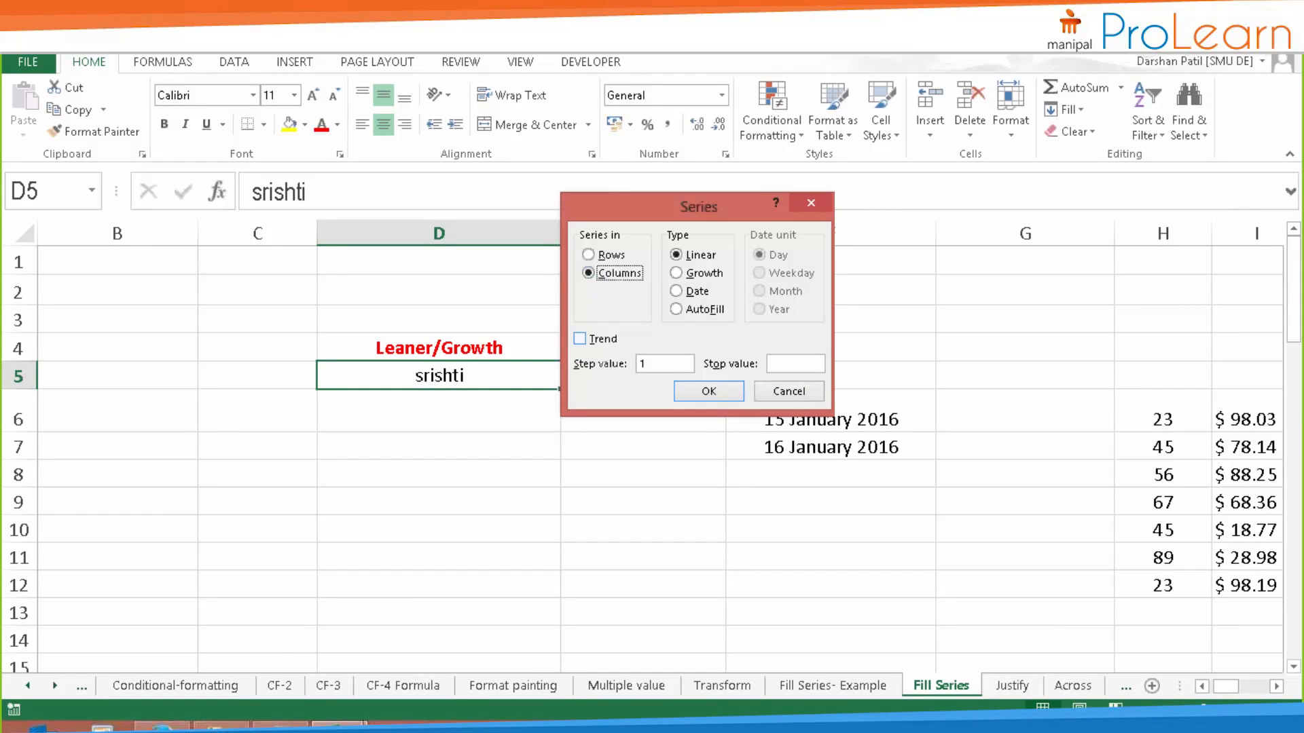
click(706, 273)
double_click(673, 365)
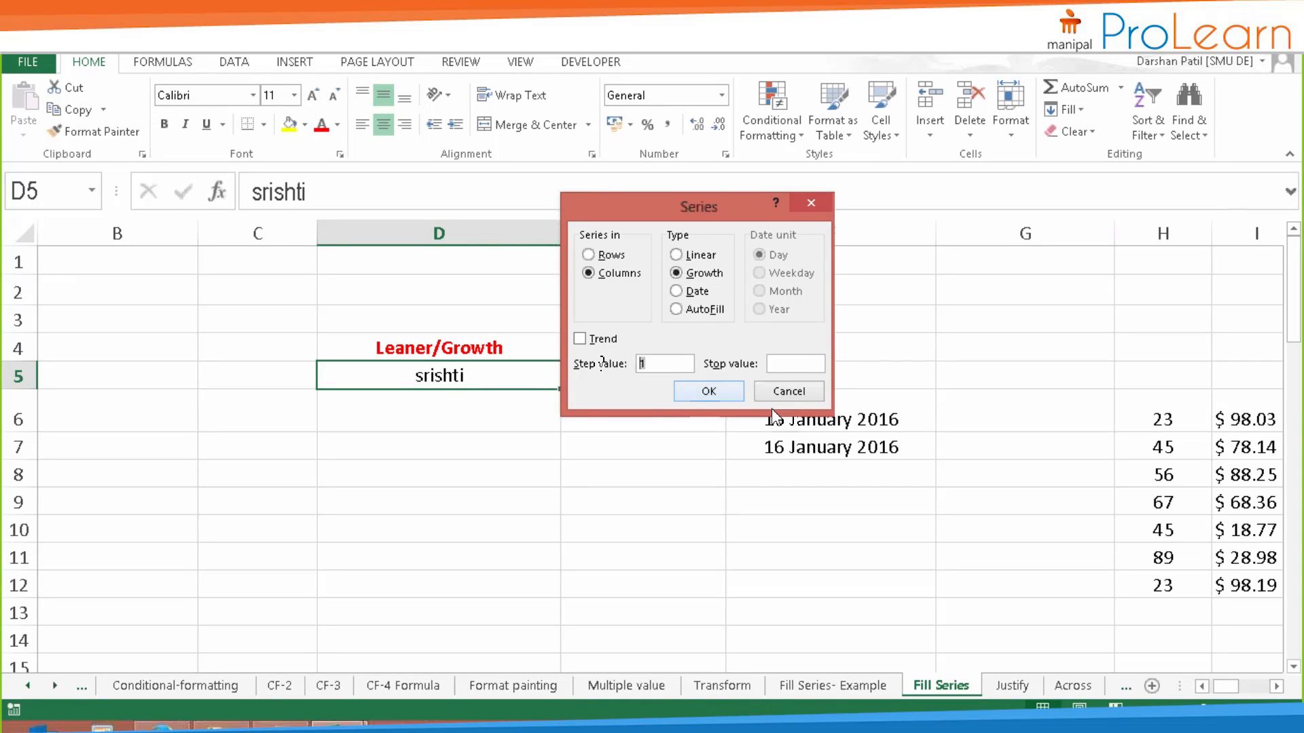
click(786, 362)
text(500)
click(705, 392)
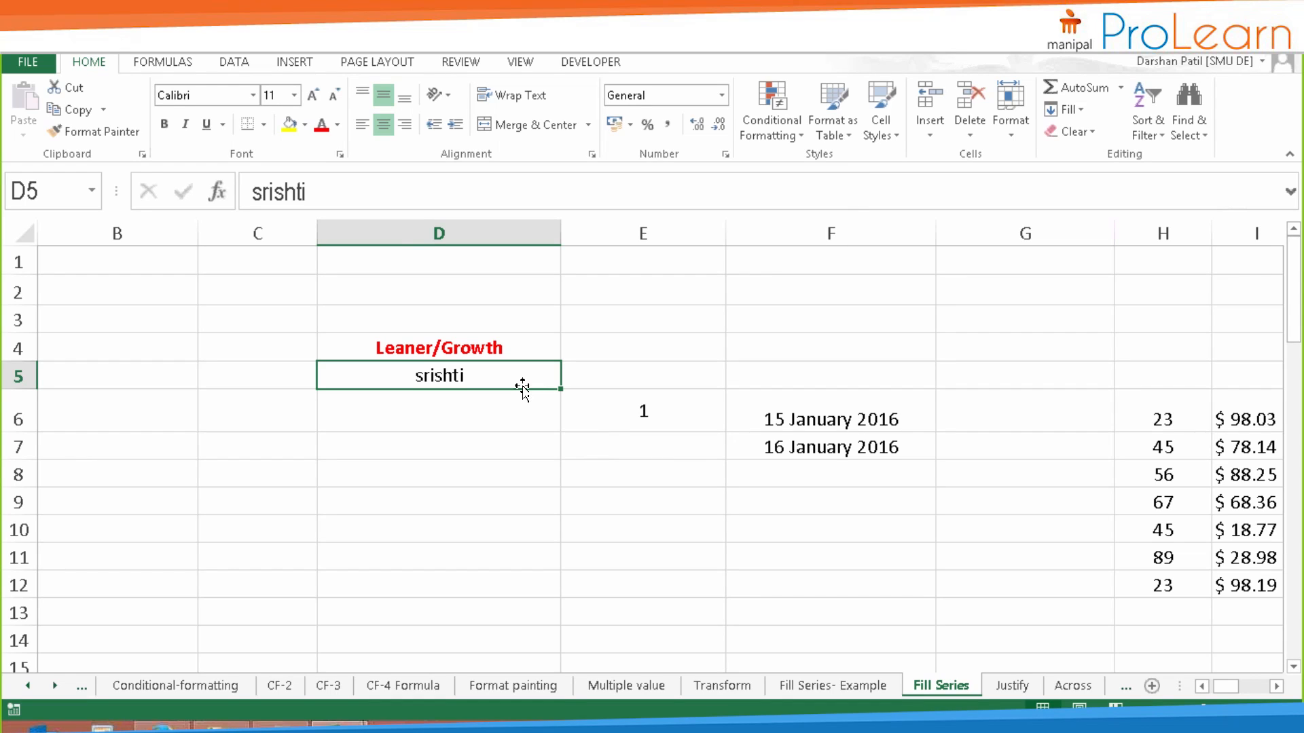
- Clear the text in cell D5 and enter 2 as its value
key(Delete)
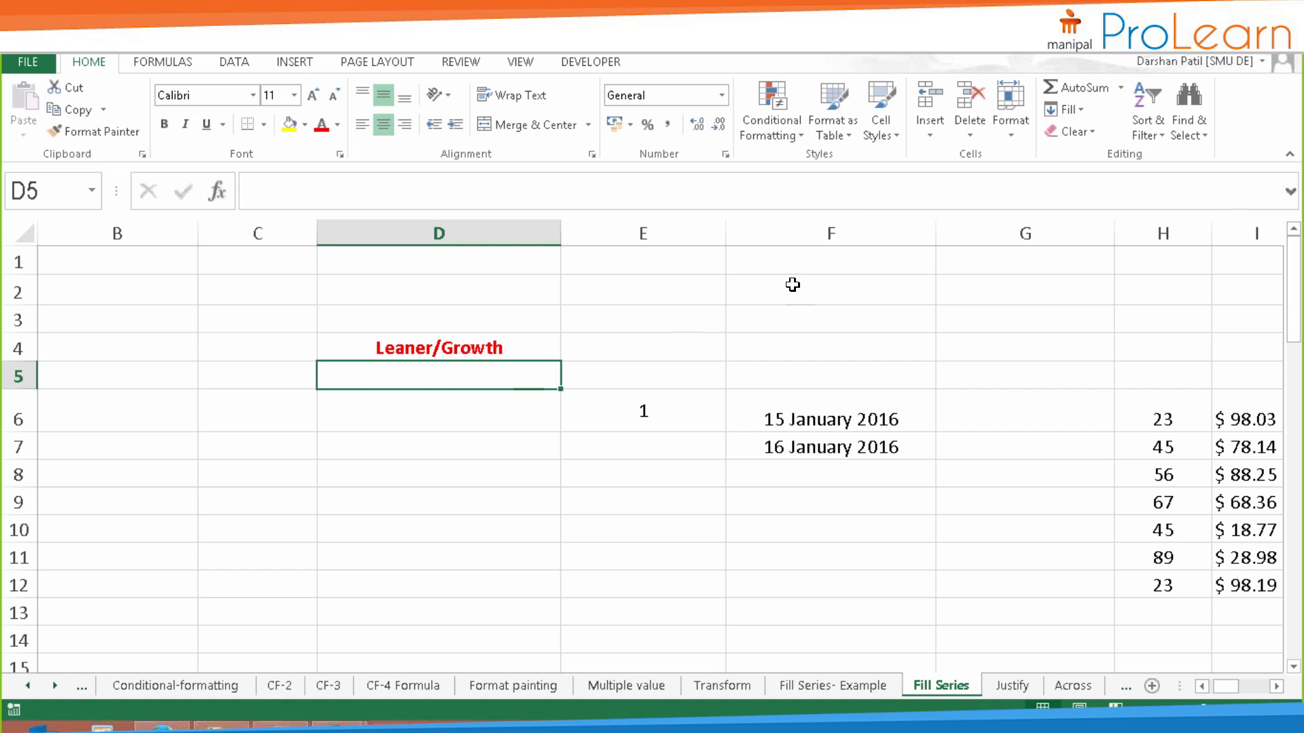
double_click(544, 371)
text(2)
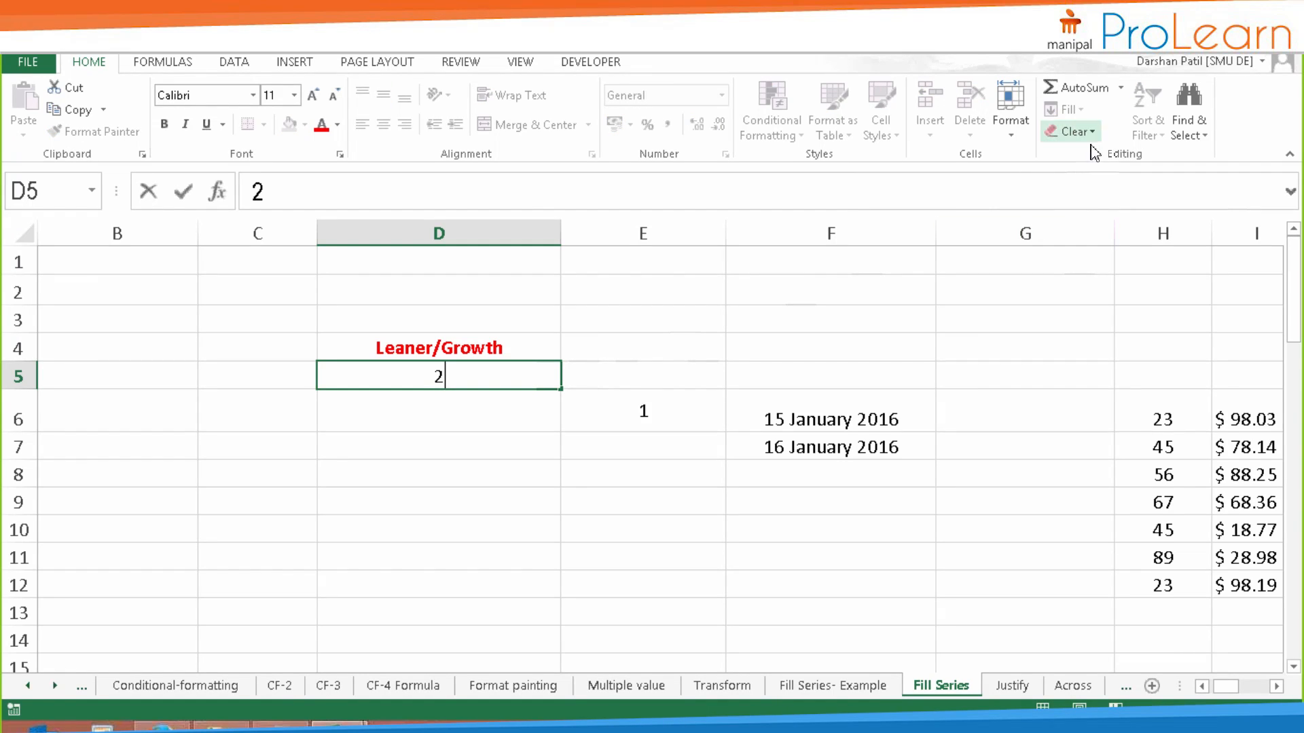
click(1055, 234)
click(454, 381)
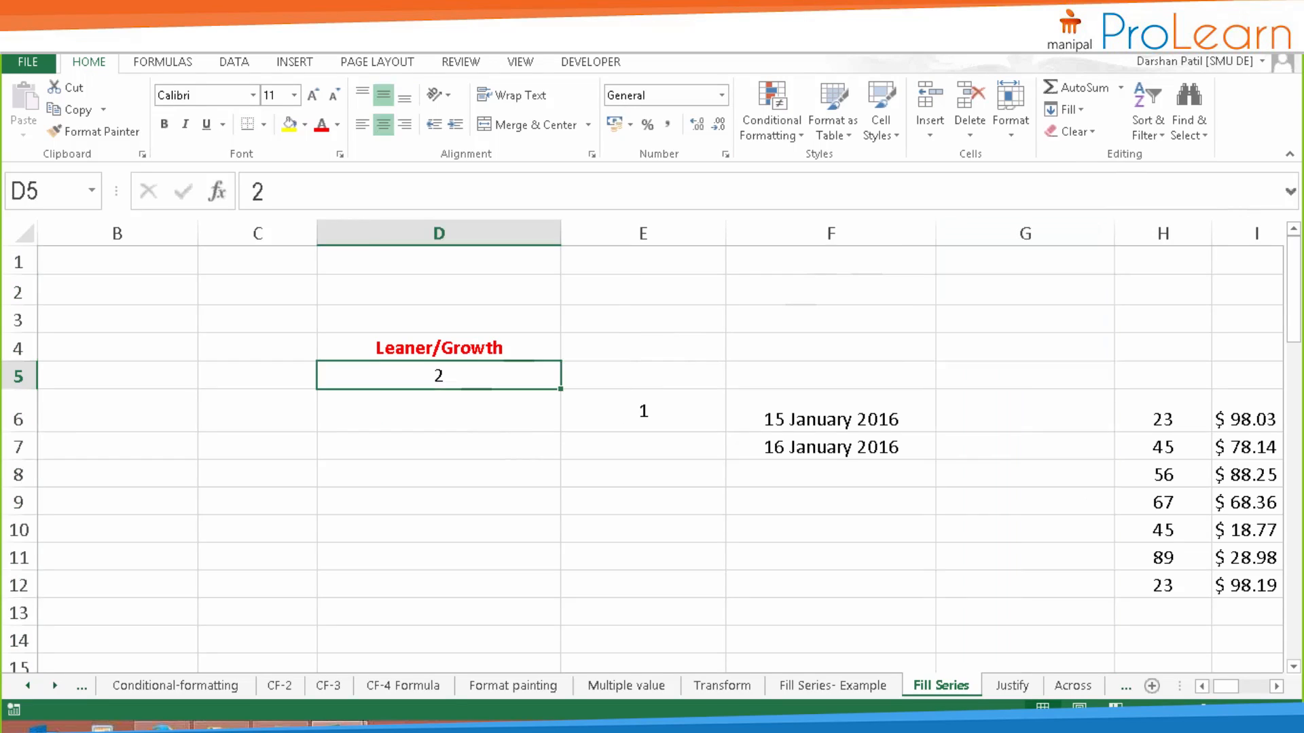
click(1068, 109)
click(1080, 248)
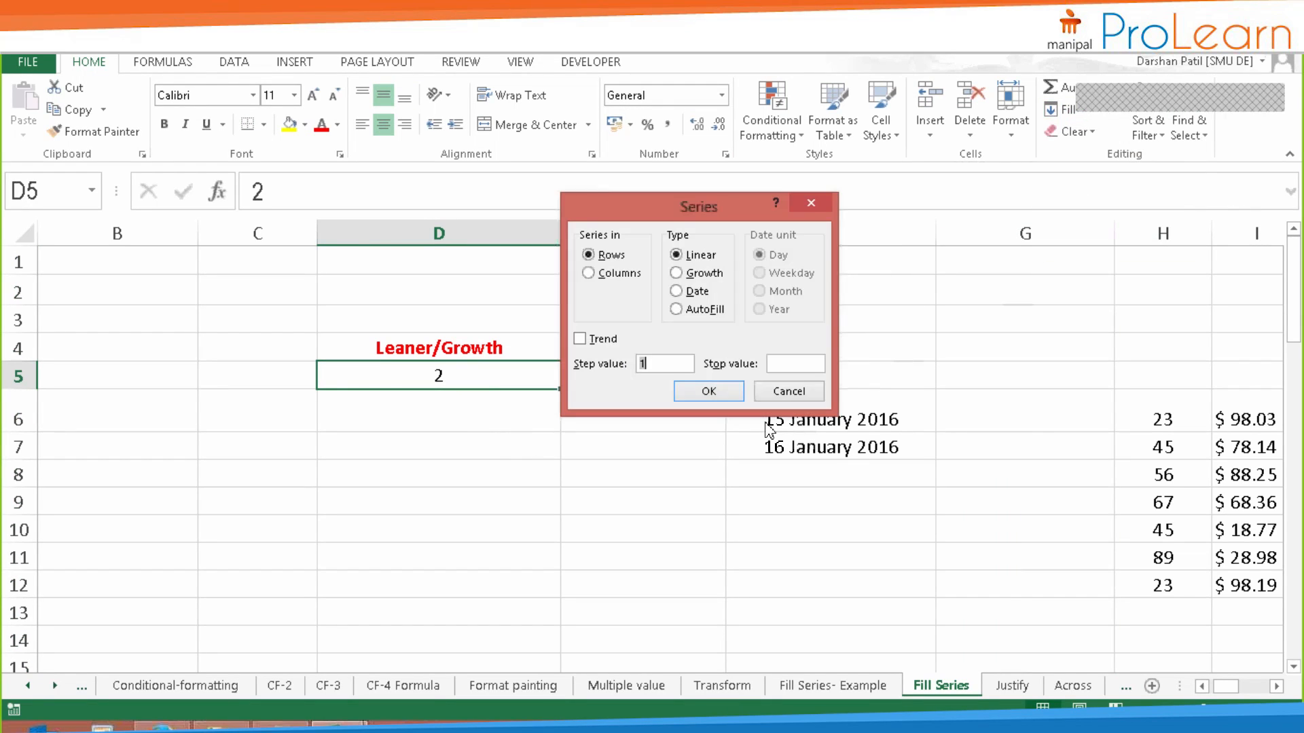
click(608, 273)
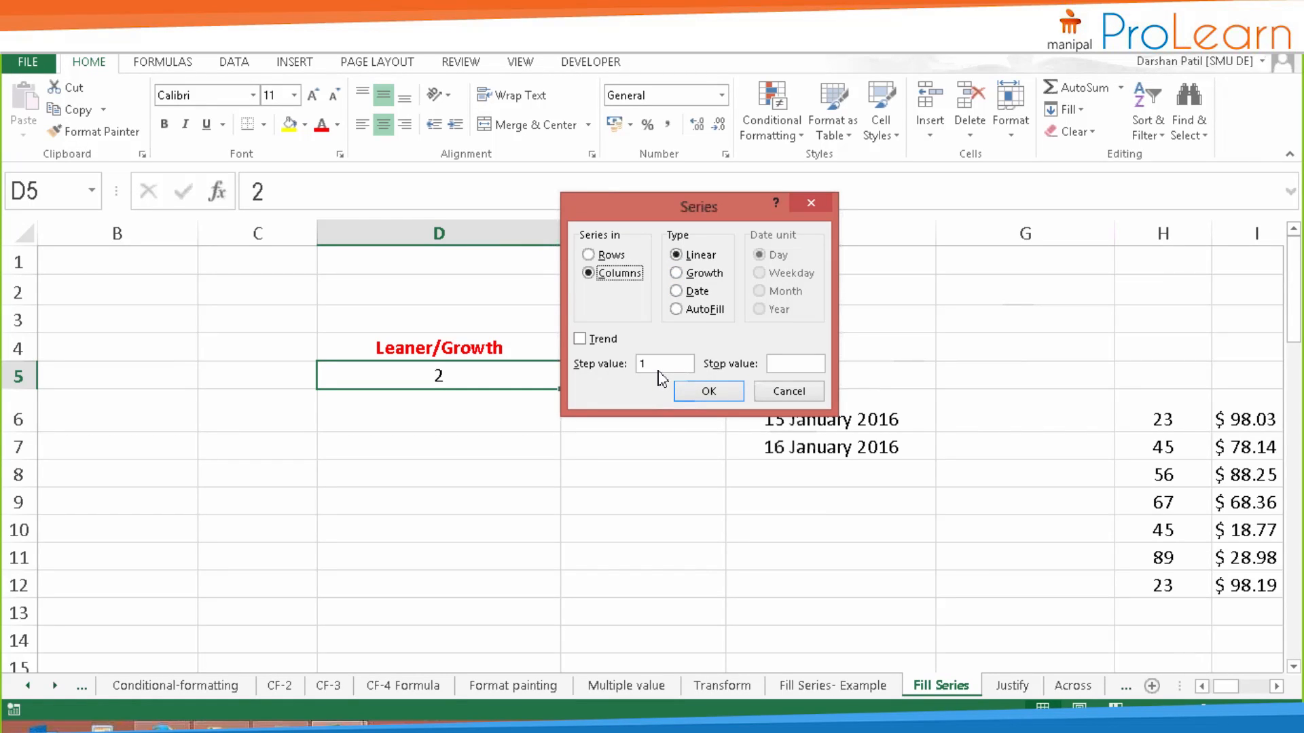
click(786, 398)
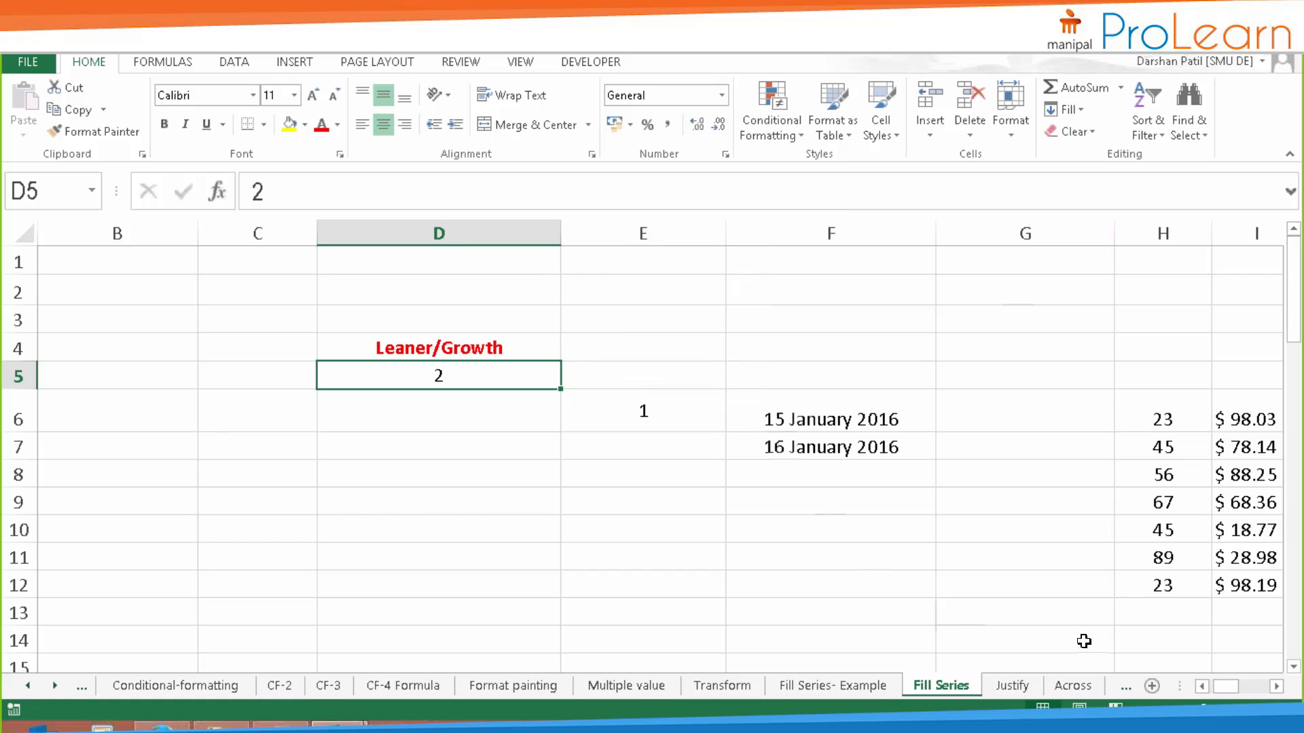
- Clear the second date in column F, in cell F7
click(1277, 687)
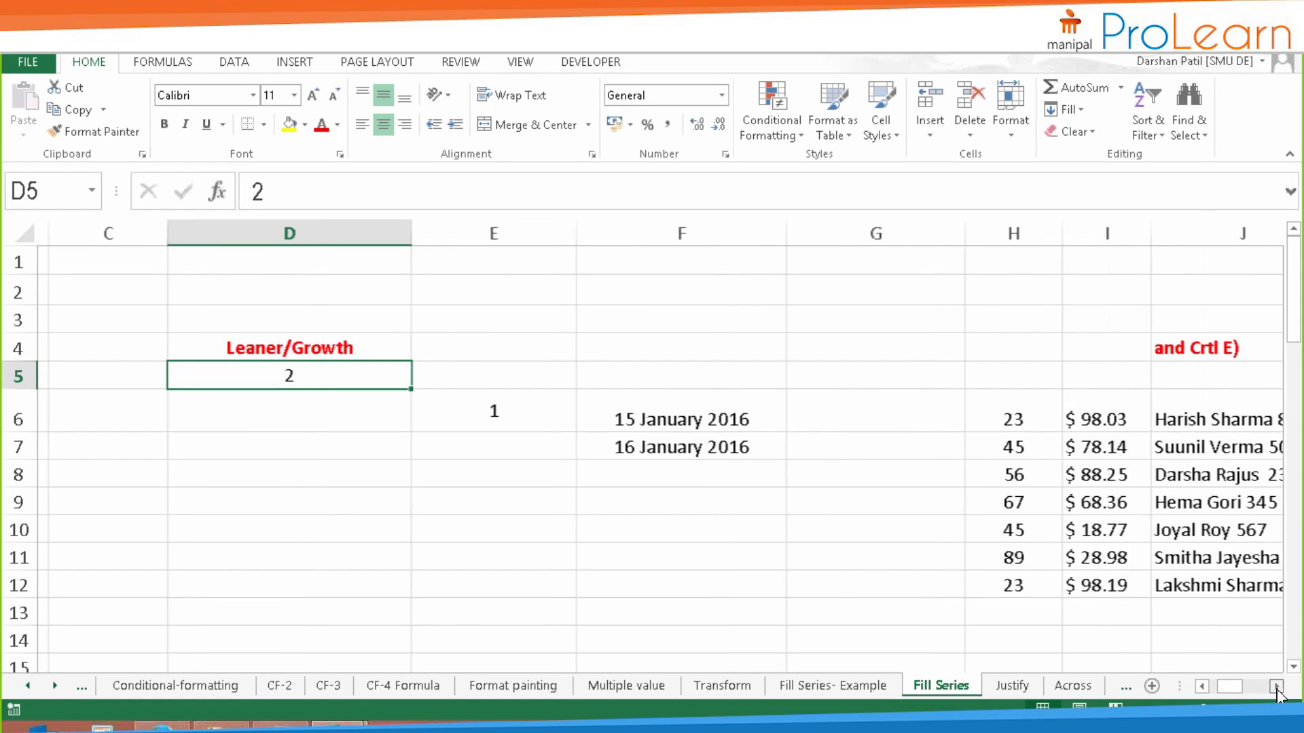
click(1276, 687)
click(577, 501)
click(539, 448)
key(Delete)
click(539, 418)
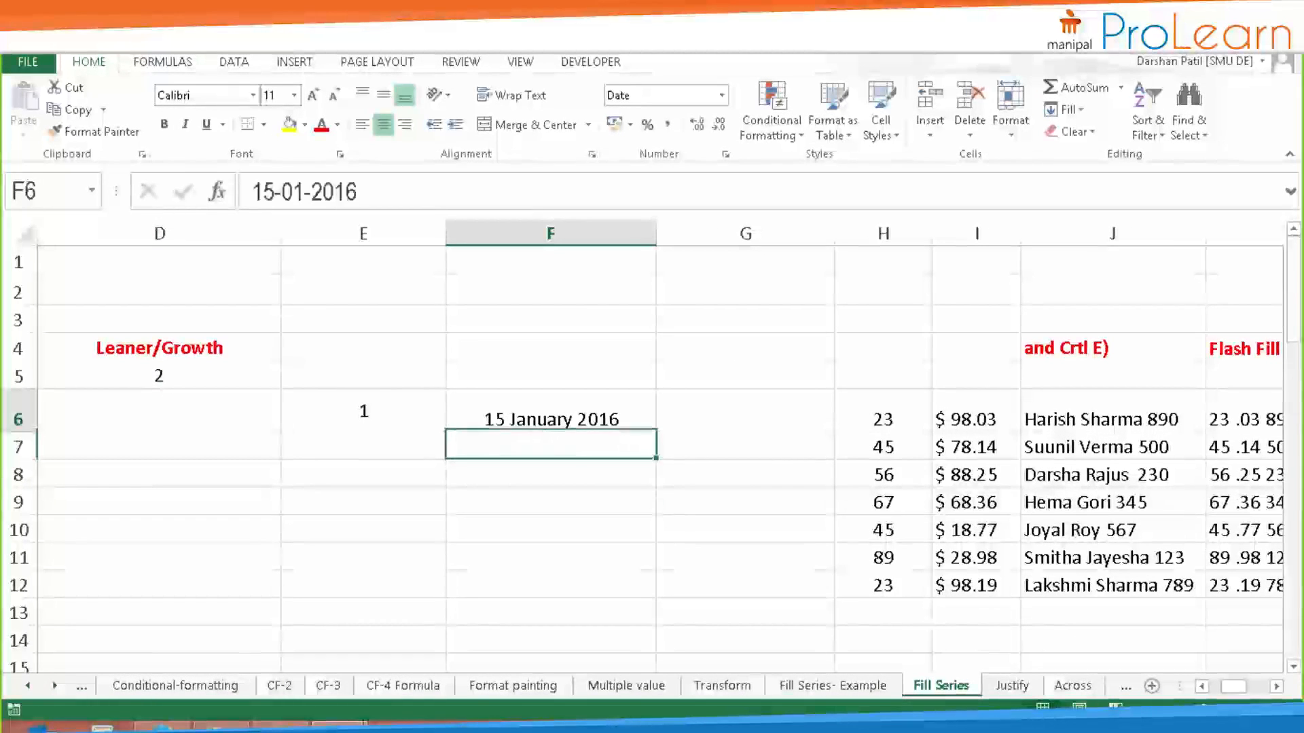
scroll(626, 481, down, 1)
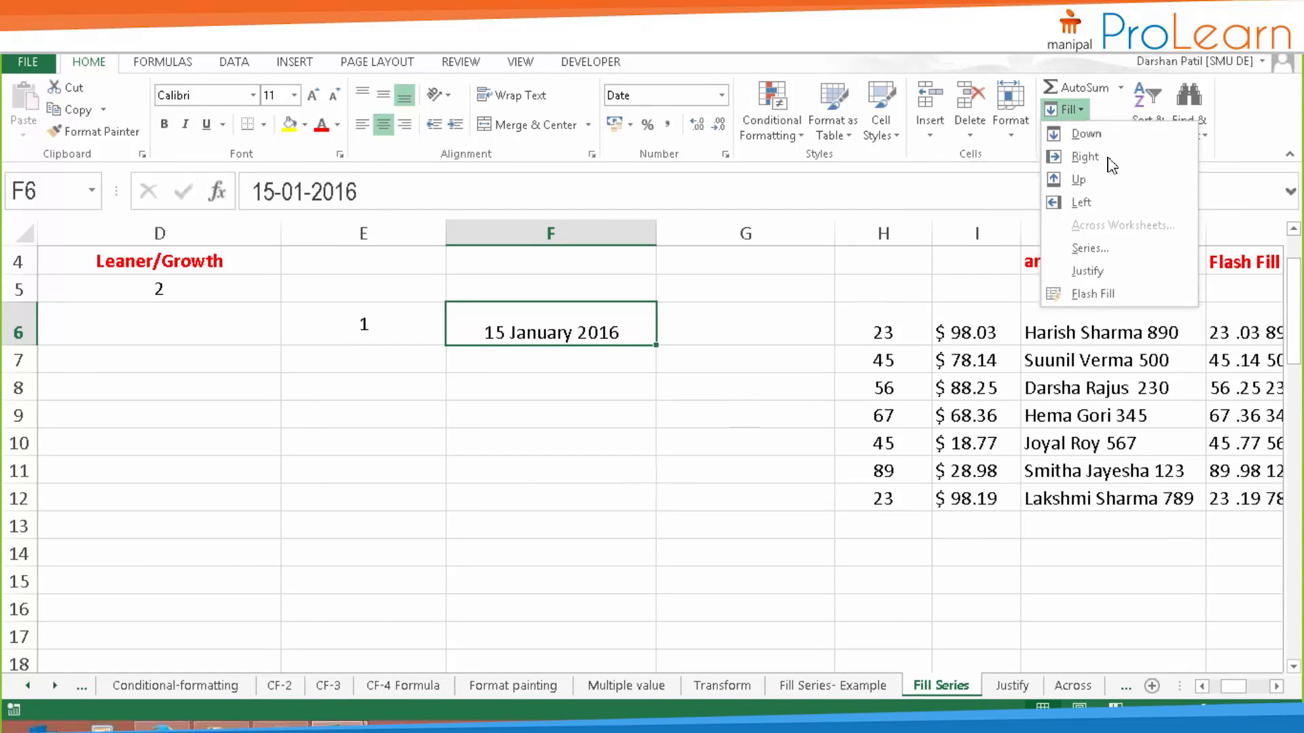
click(1091, 249)
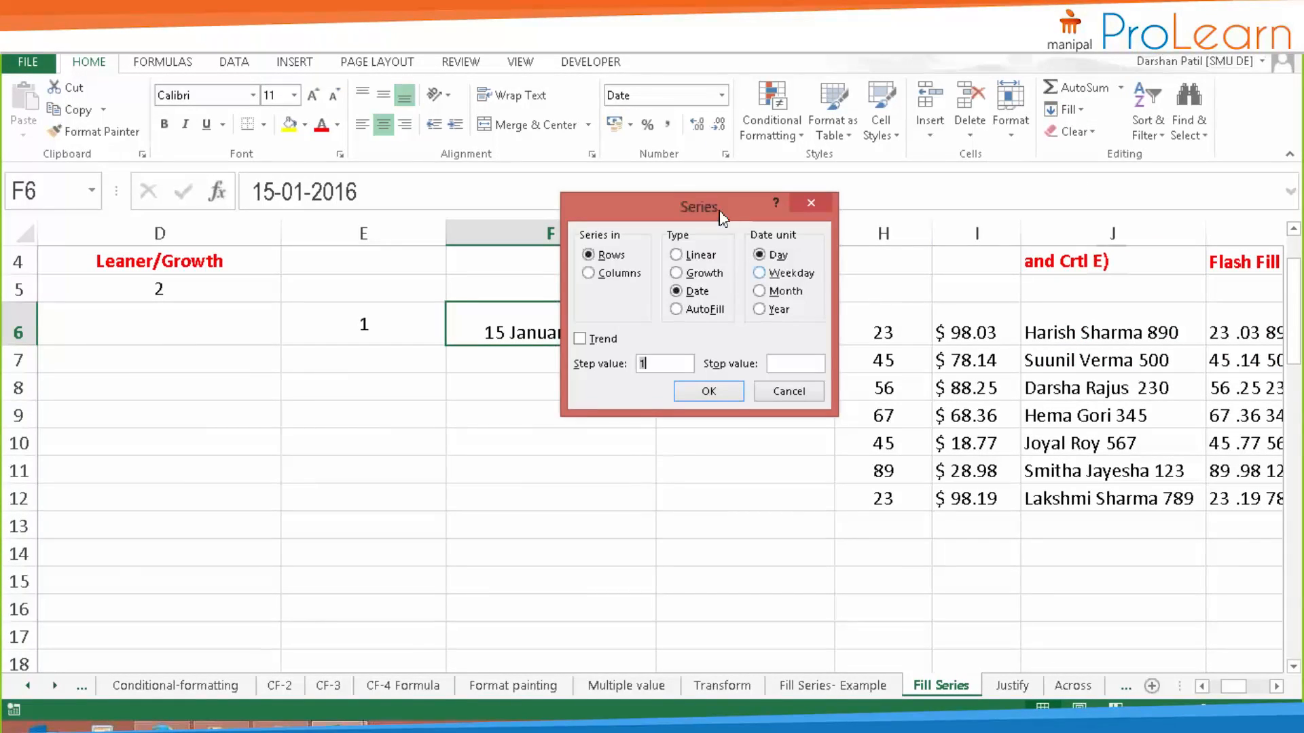
drag(721, 217, 894, 218)
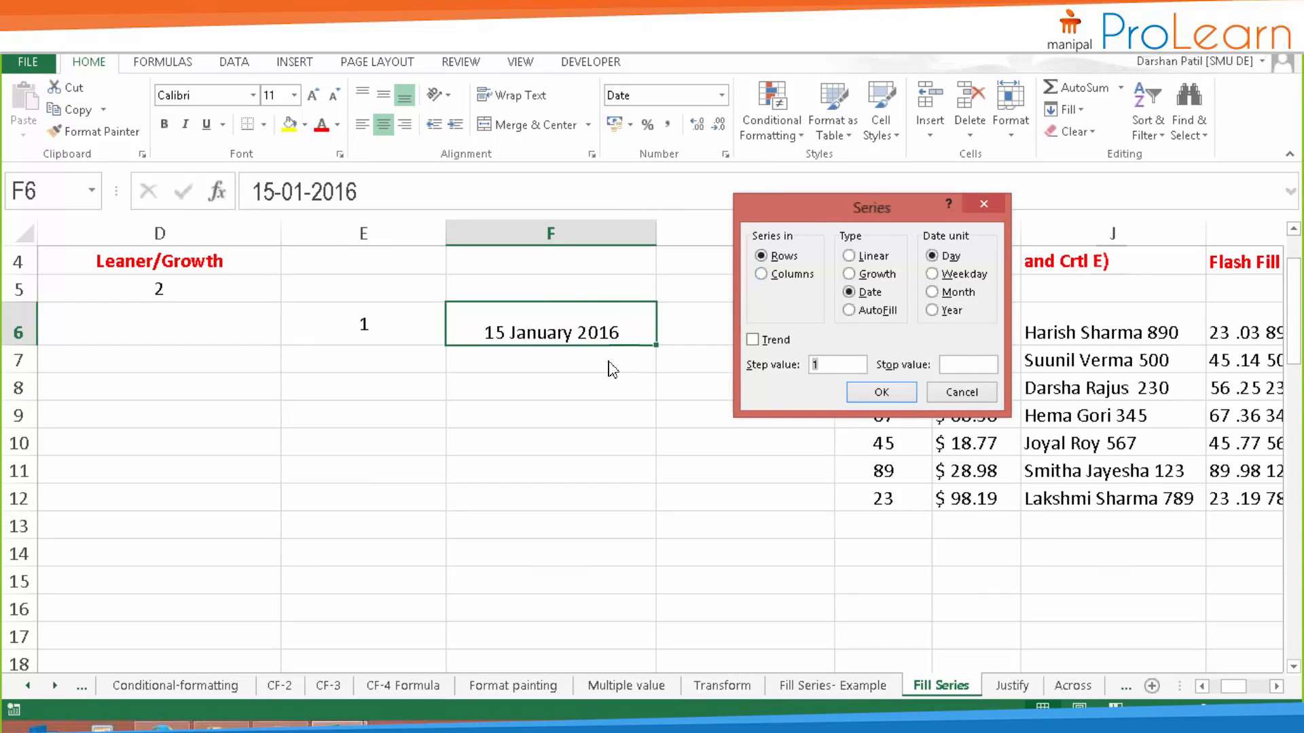
click(962, 392)
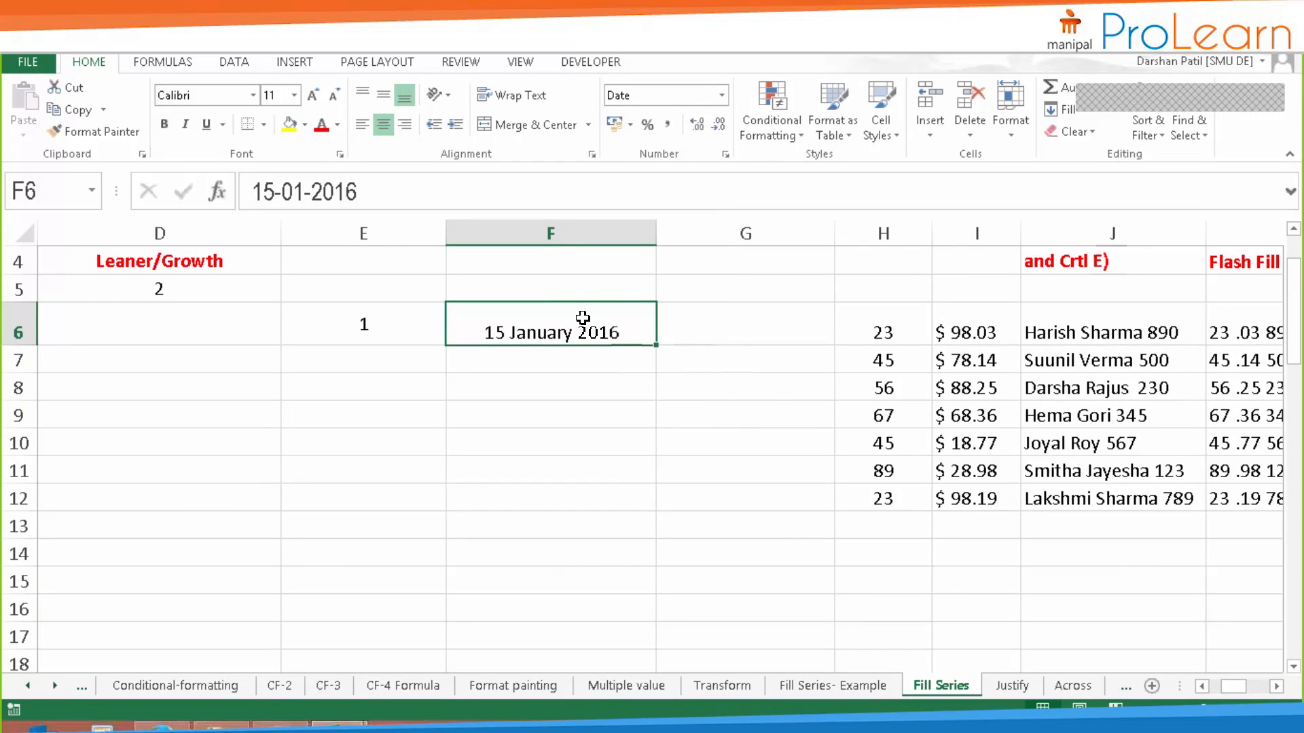
- Replace the date in cell F6 with 13-02-2016
key(Delete)
text(13)
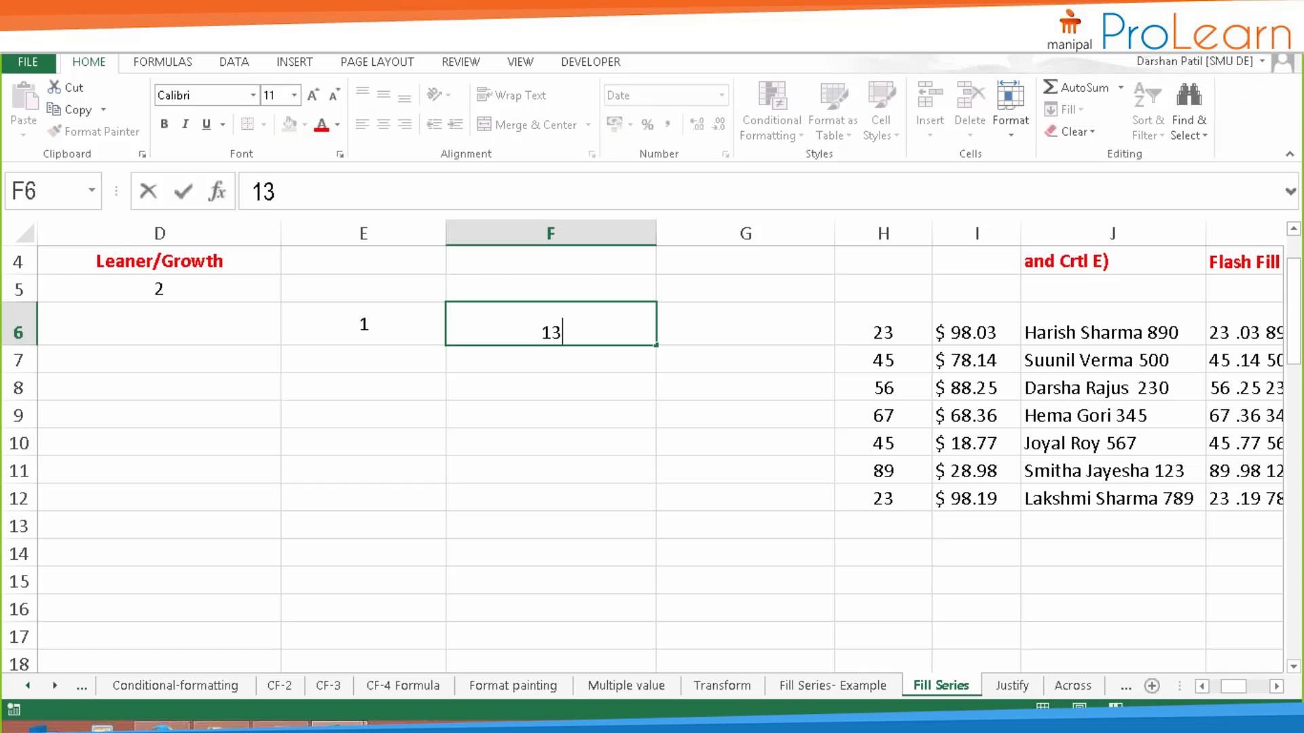
text(-02-2016)
click(560, 385)
click(558, 332)
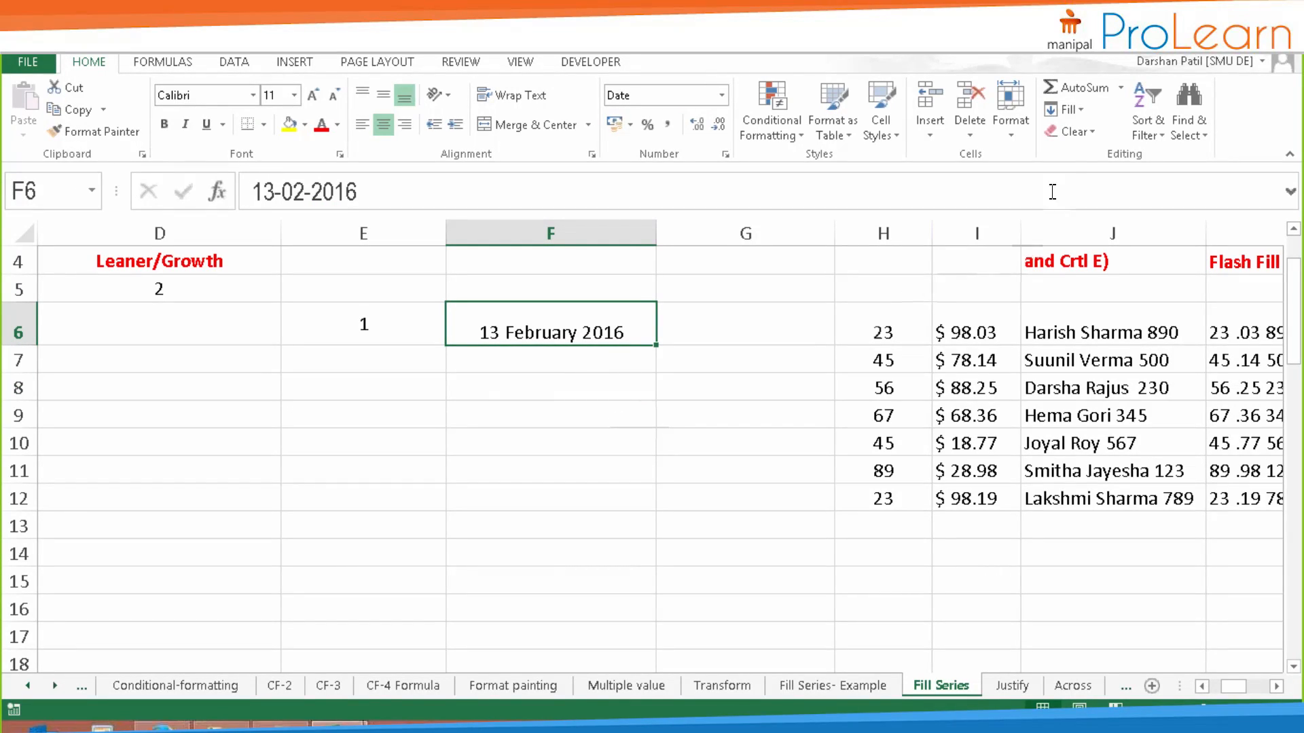
- Fill a date series by day down column F from cell F6 with step value 1 and stop value 25-march-2016
click(1065, 110)
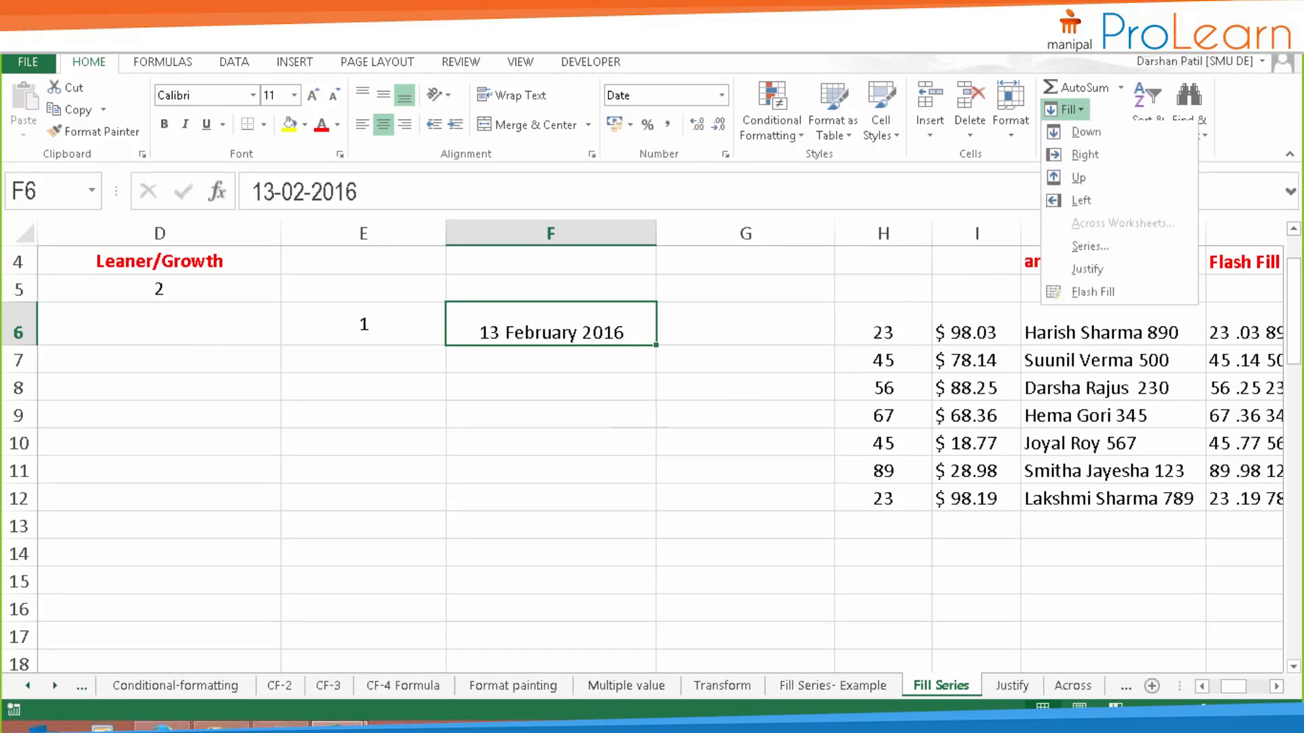
click(1090, 248)
click(761, 272)
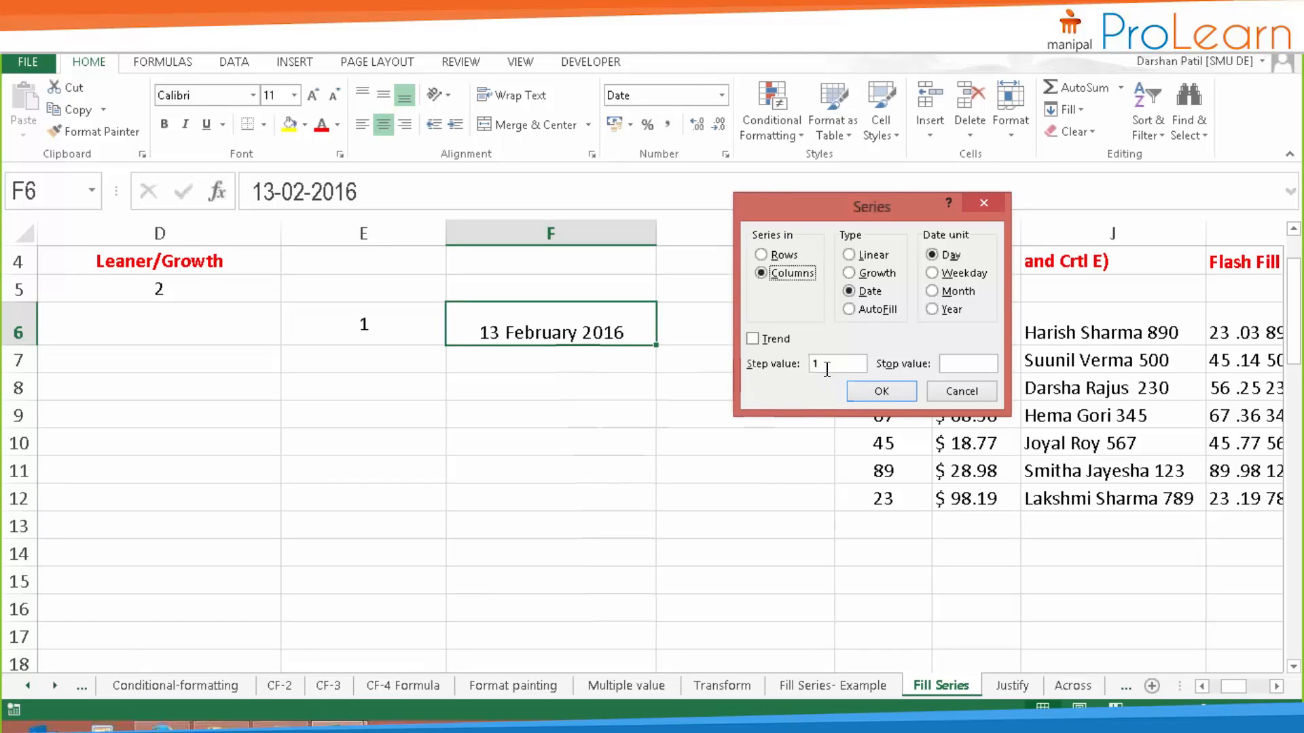
drag(828, 364, 792, 377)
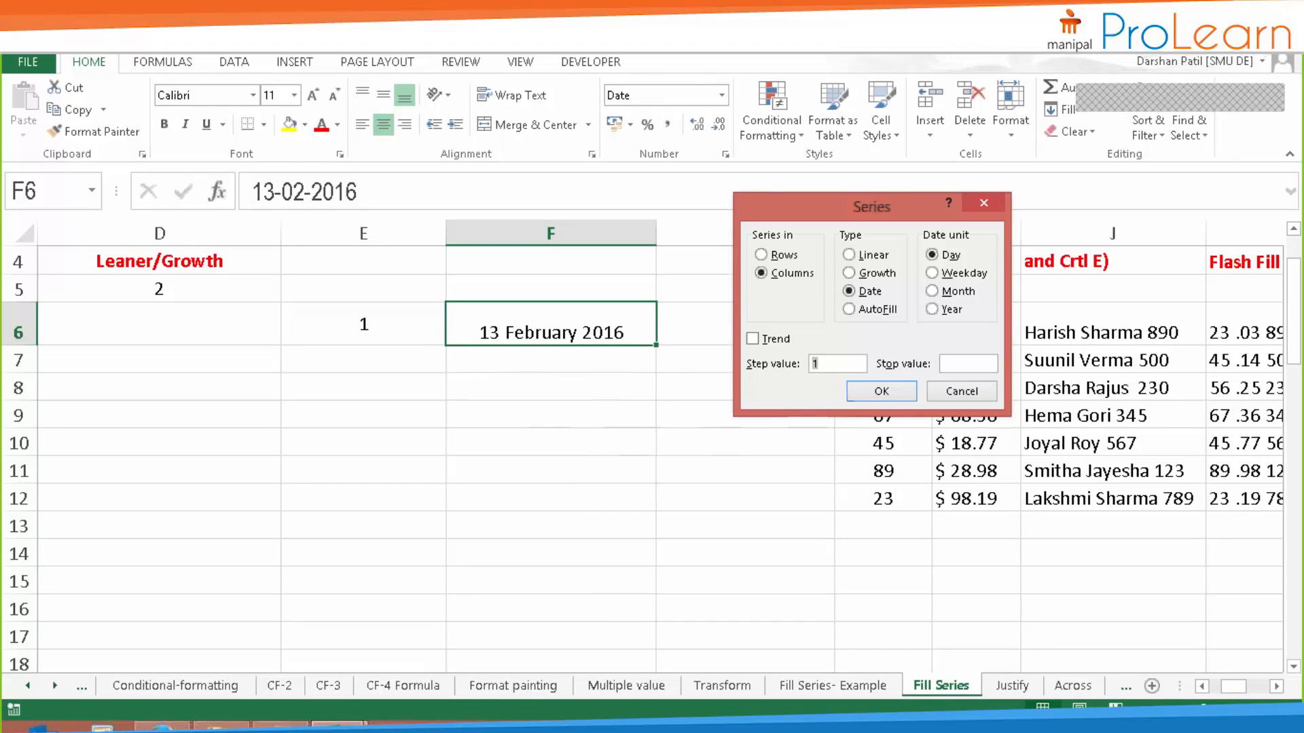
click(849, 365)
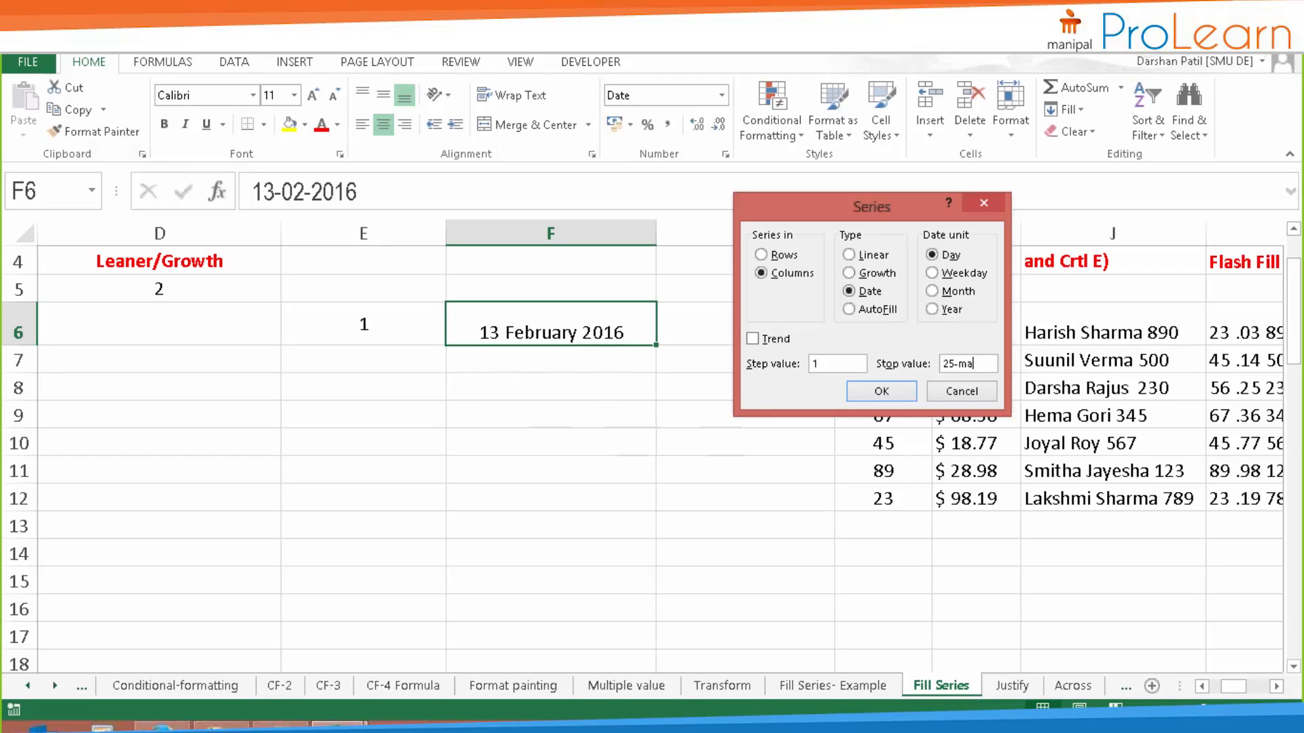
text(-2016)
key(shift+Home)
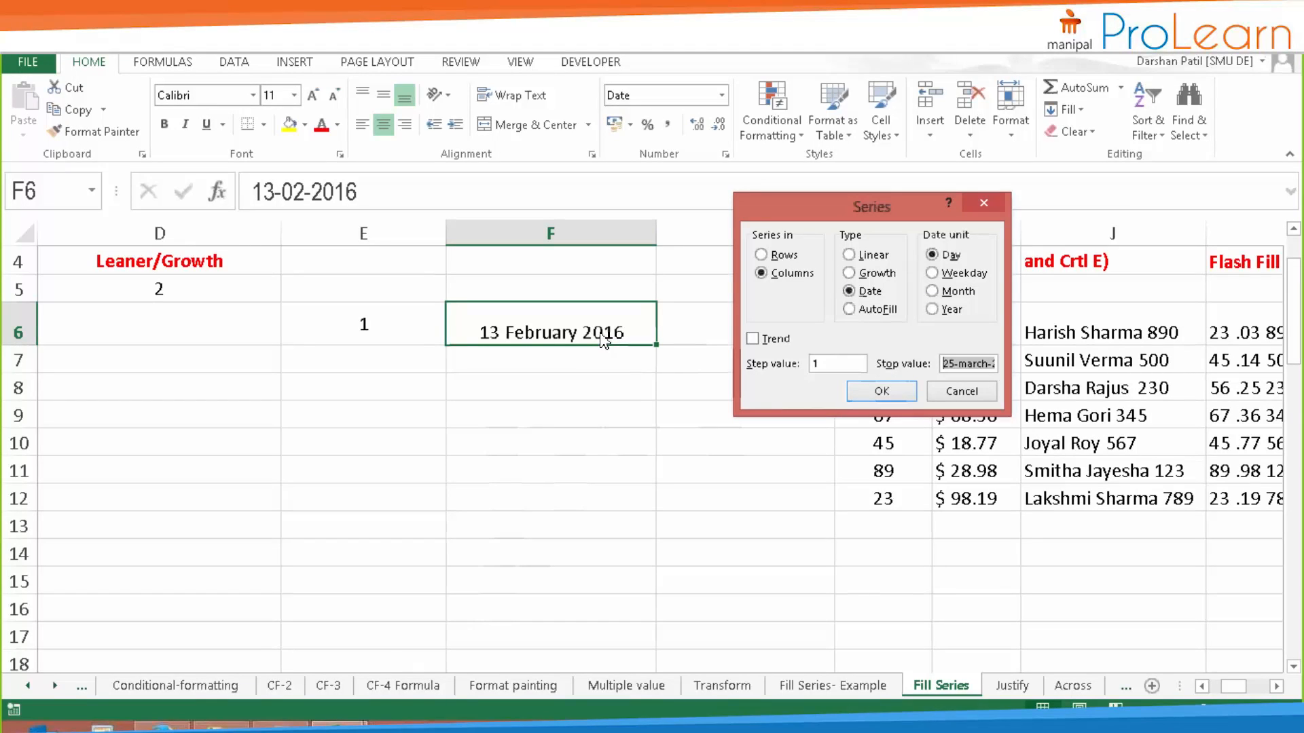
click(984, 365)
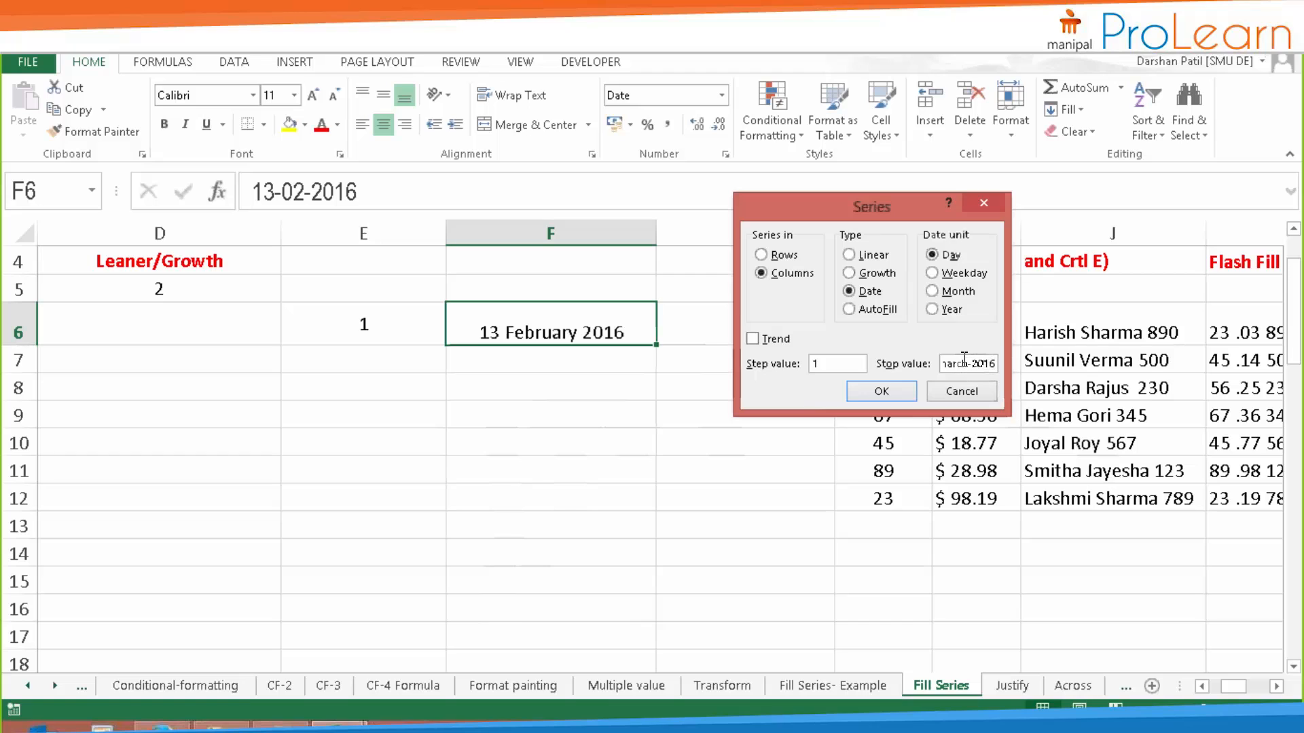
drag(984, 365, 927, 367)
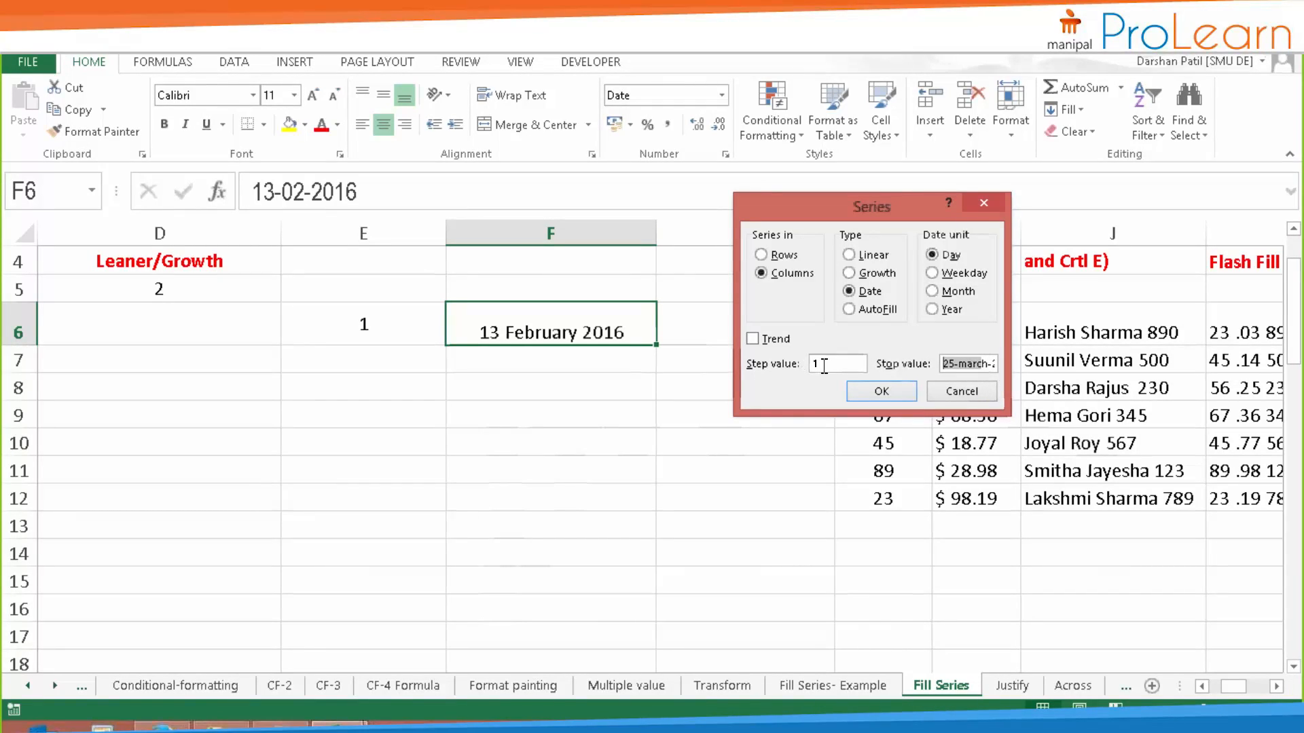
click(883, 401)
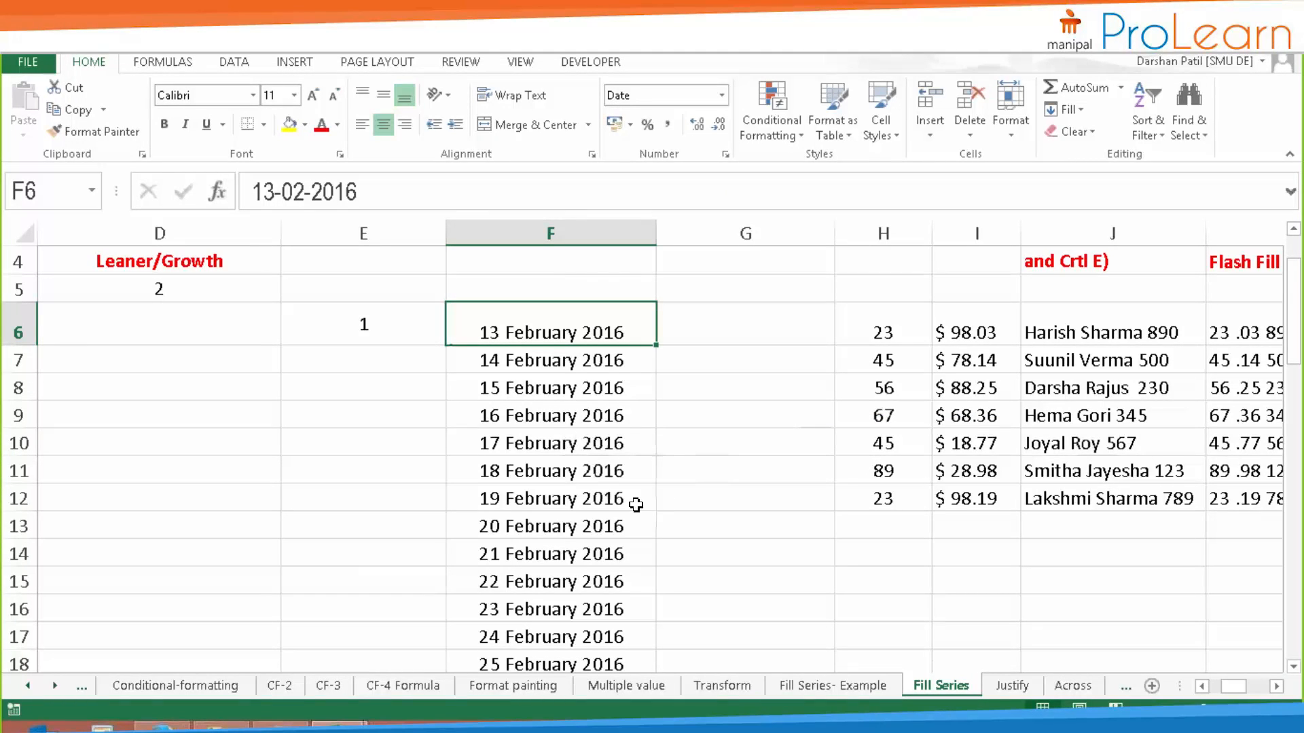
scroll(616, 516, down, 11)
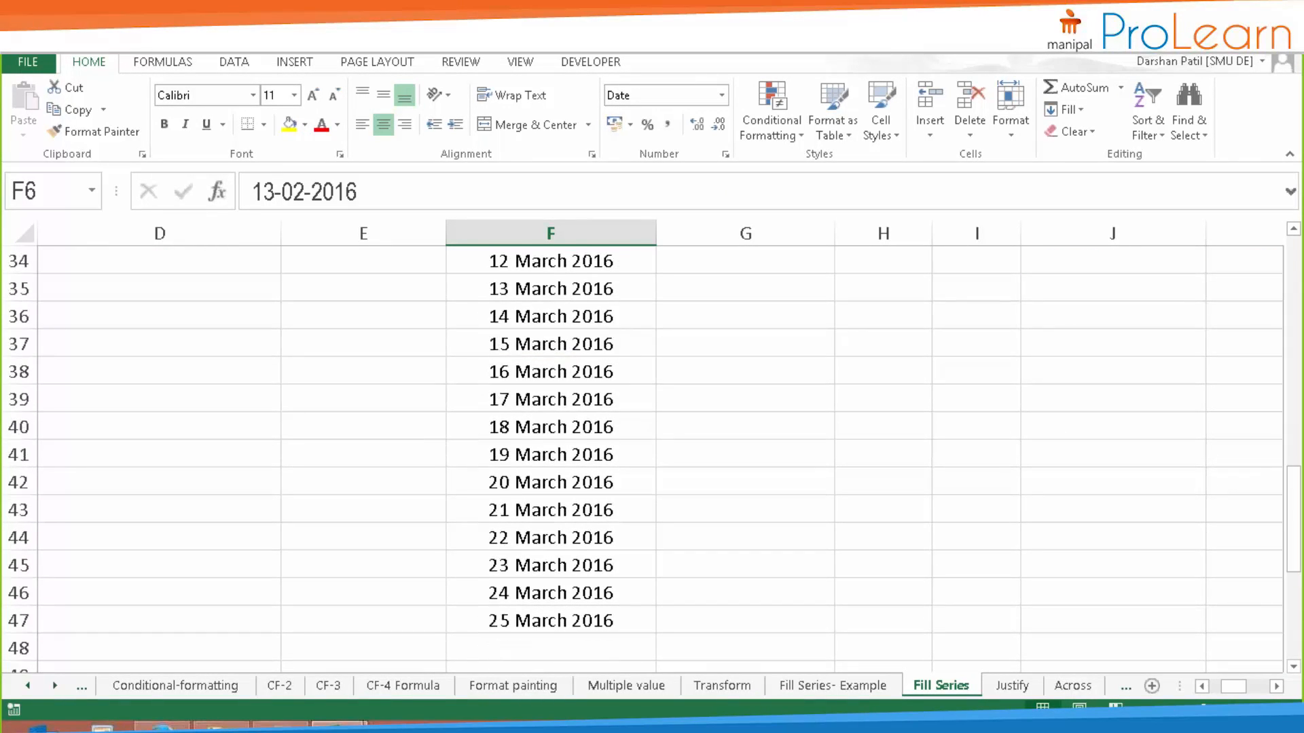
click(496, 536)
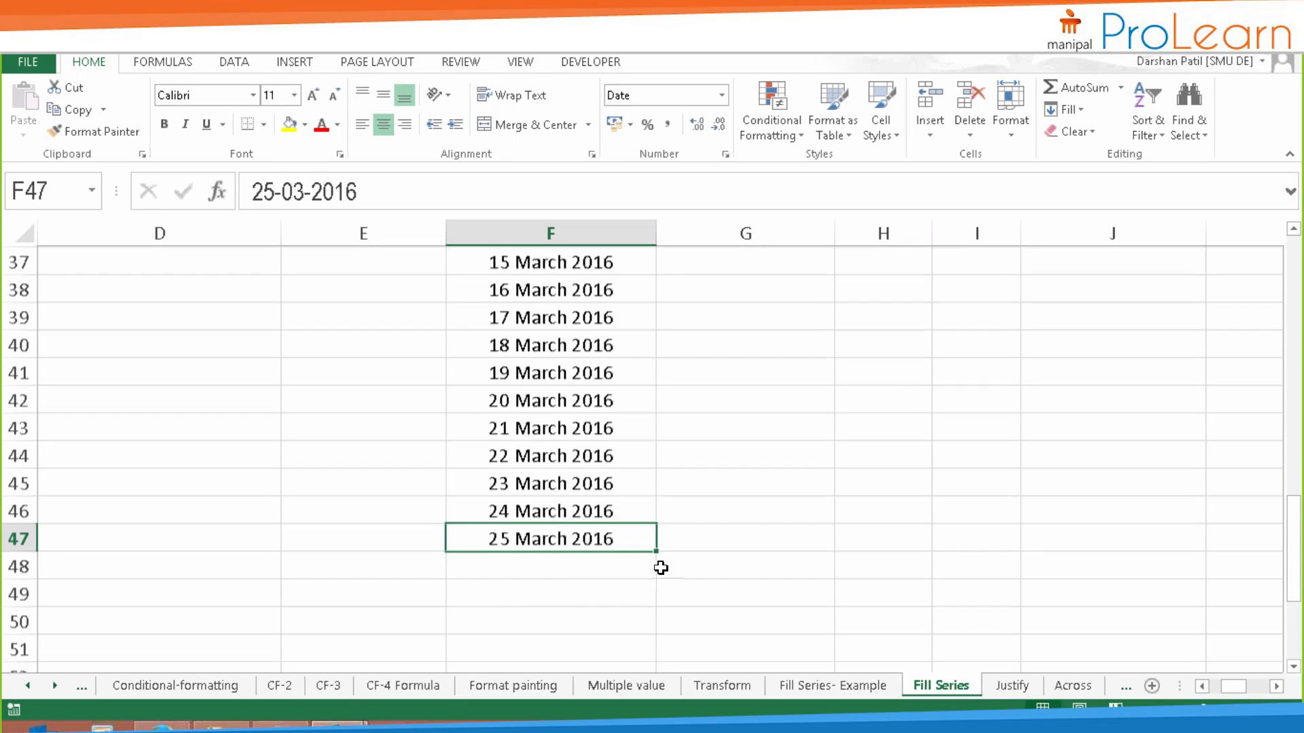
- Undo the date series fill in column F
scroll(661, 565, up, 5)
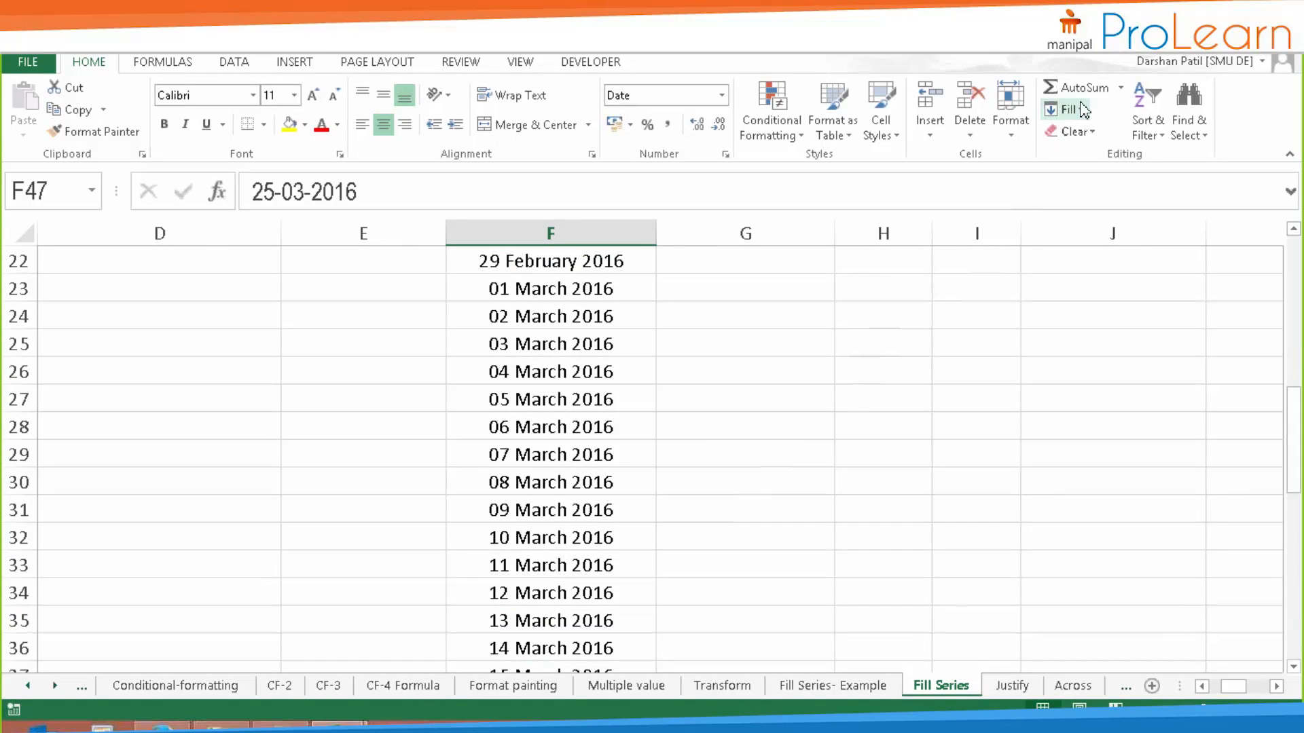
scroll(672, 425, up, 1)
scroll(675, 433, up, 5)
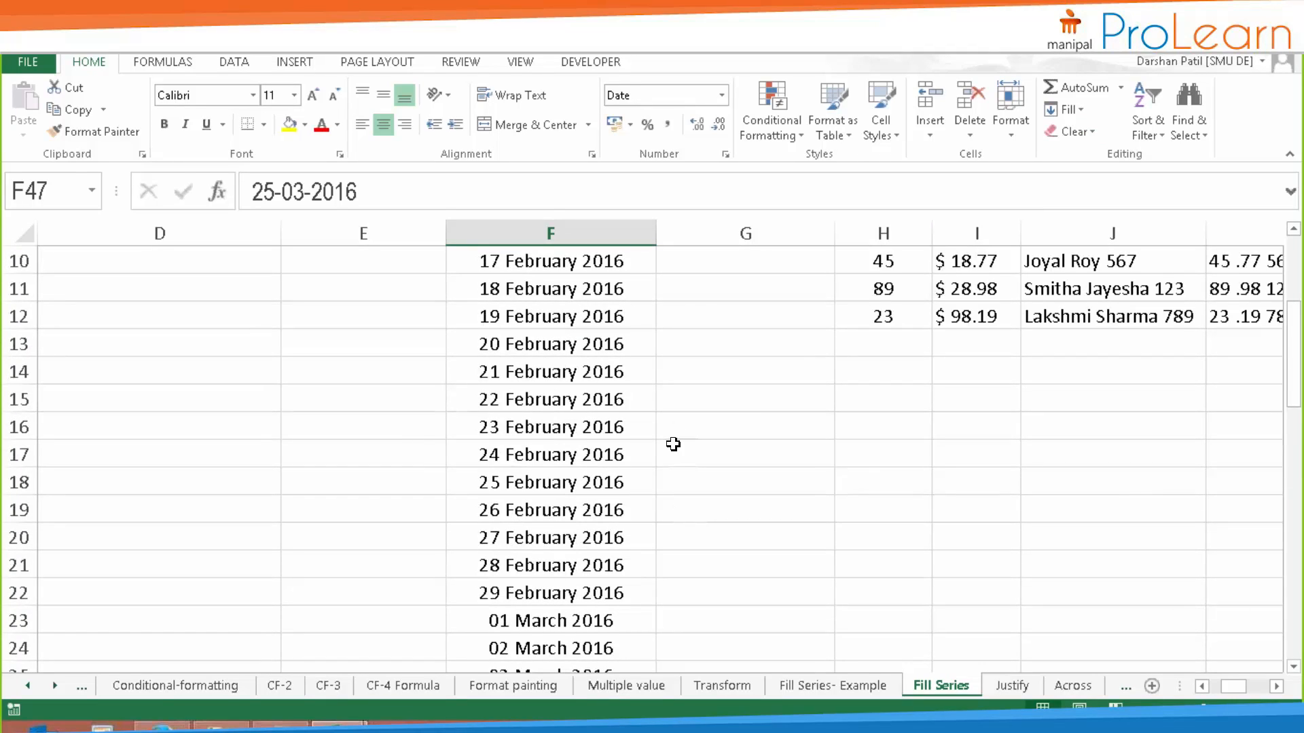
key(ctrl+z)
scroll(643, 338, up, 3)
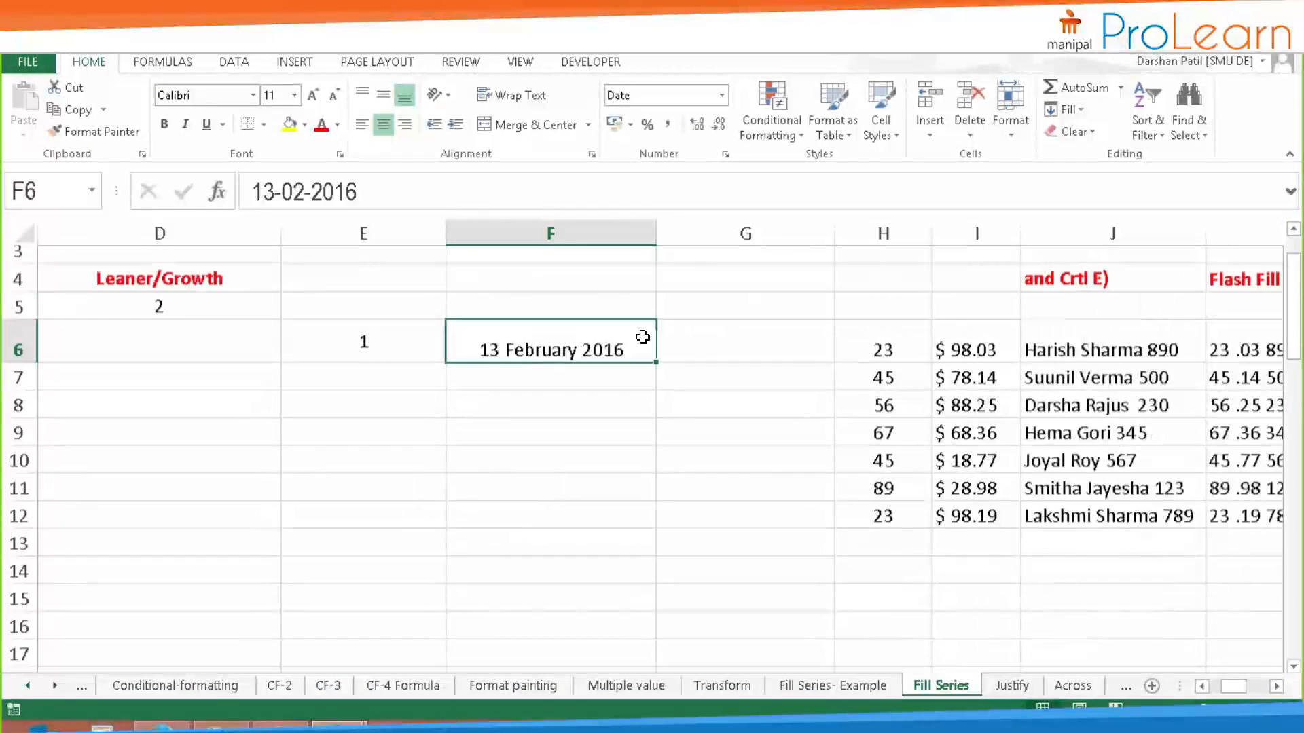
- Fill the date in F6 down to F20 with the fill handle, and undo the fill
click(634, 386)
click(633, 362)
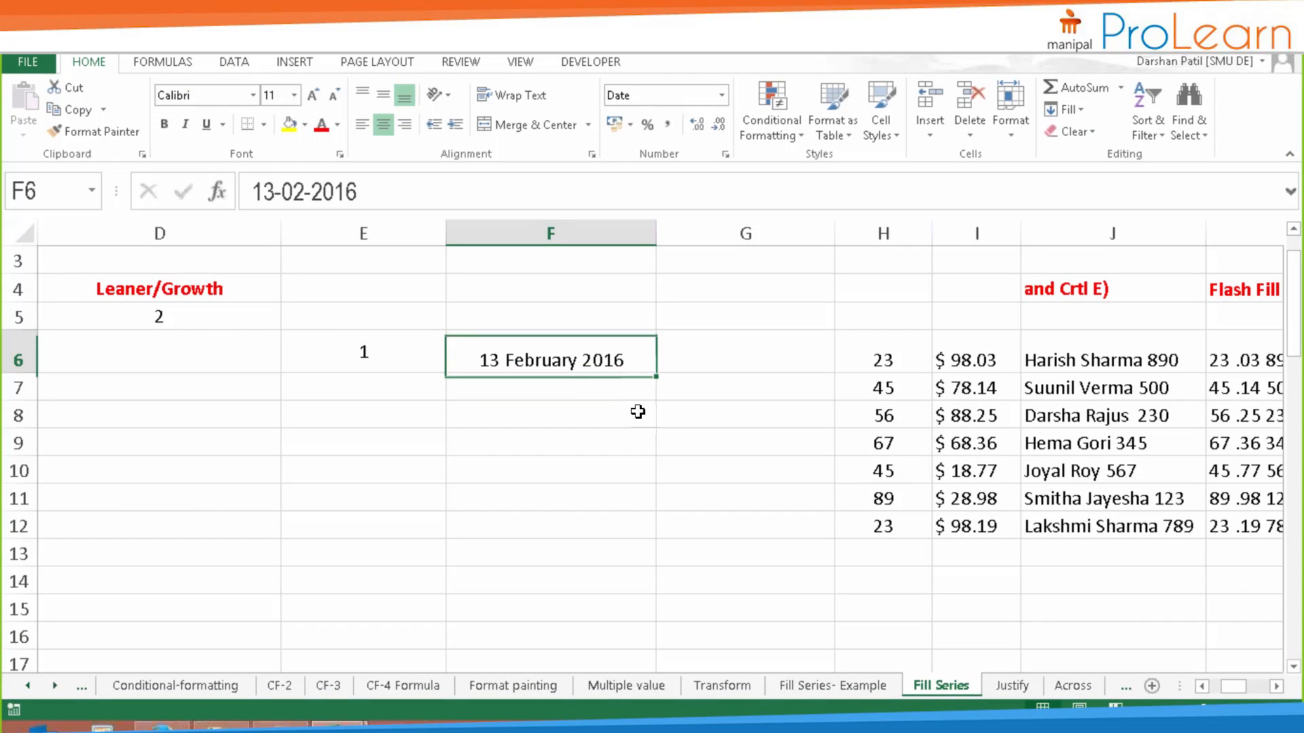
drag(656, 372, 597, 436)
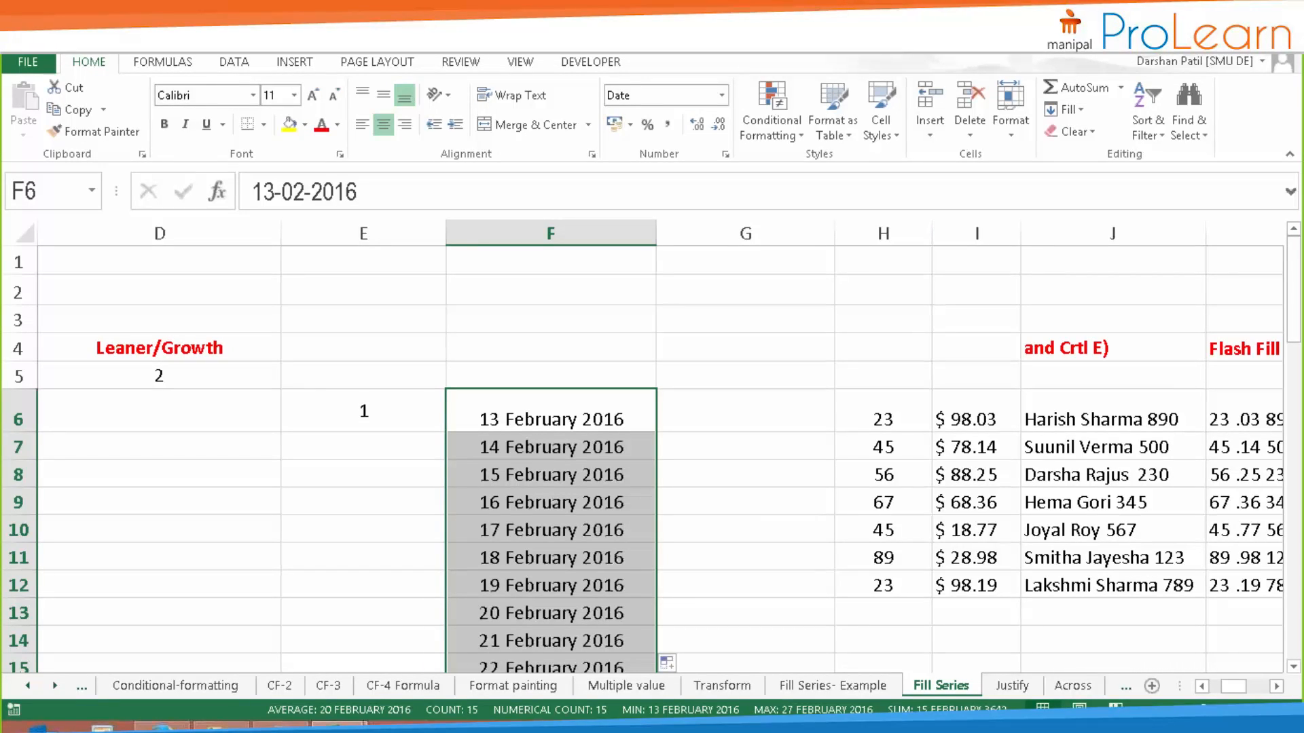
key(ctrl+z)
click(534, 446)
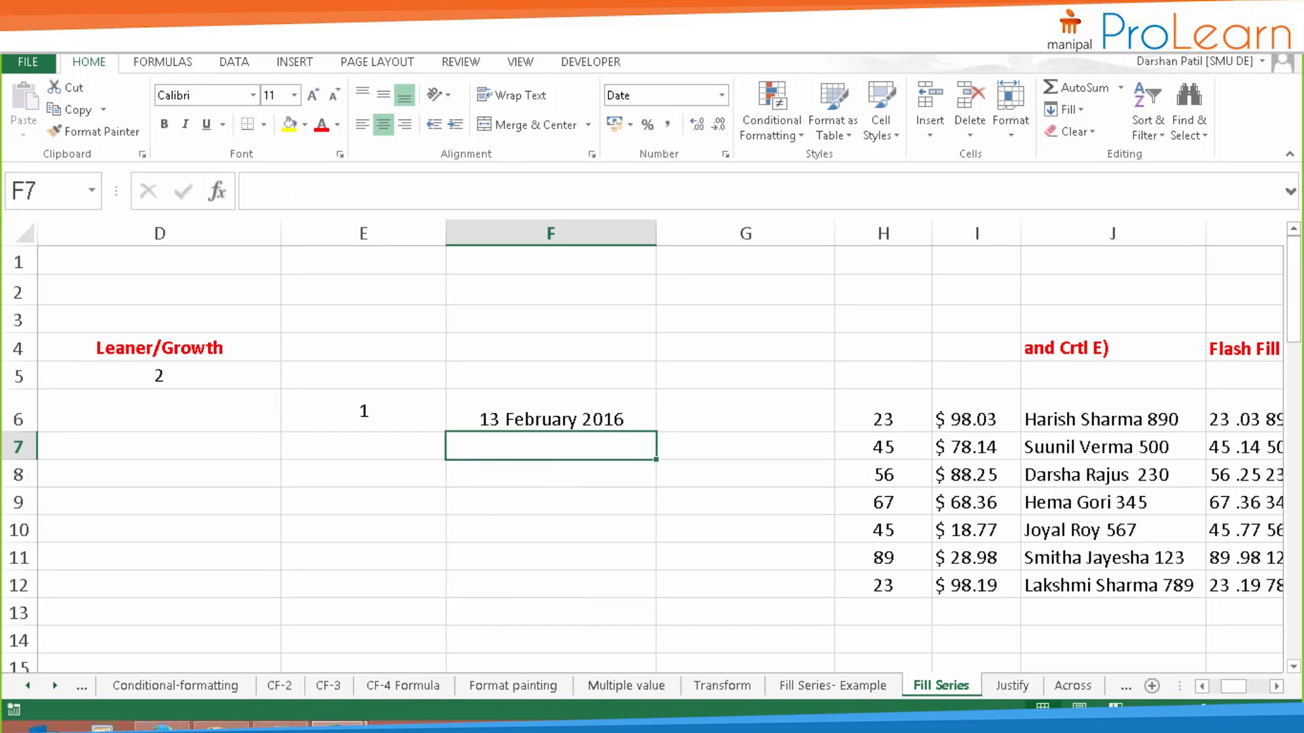
- Fill the date from F6 into F7 with the fill handle, and try extending both dates down to F12
click(555, 419)
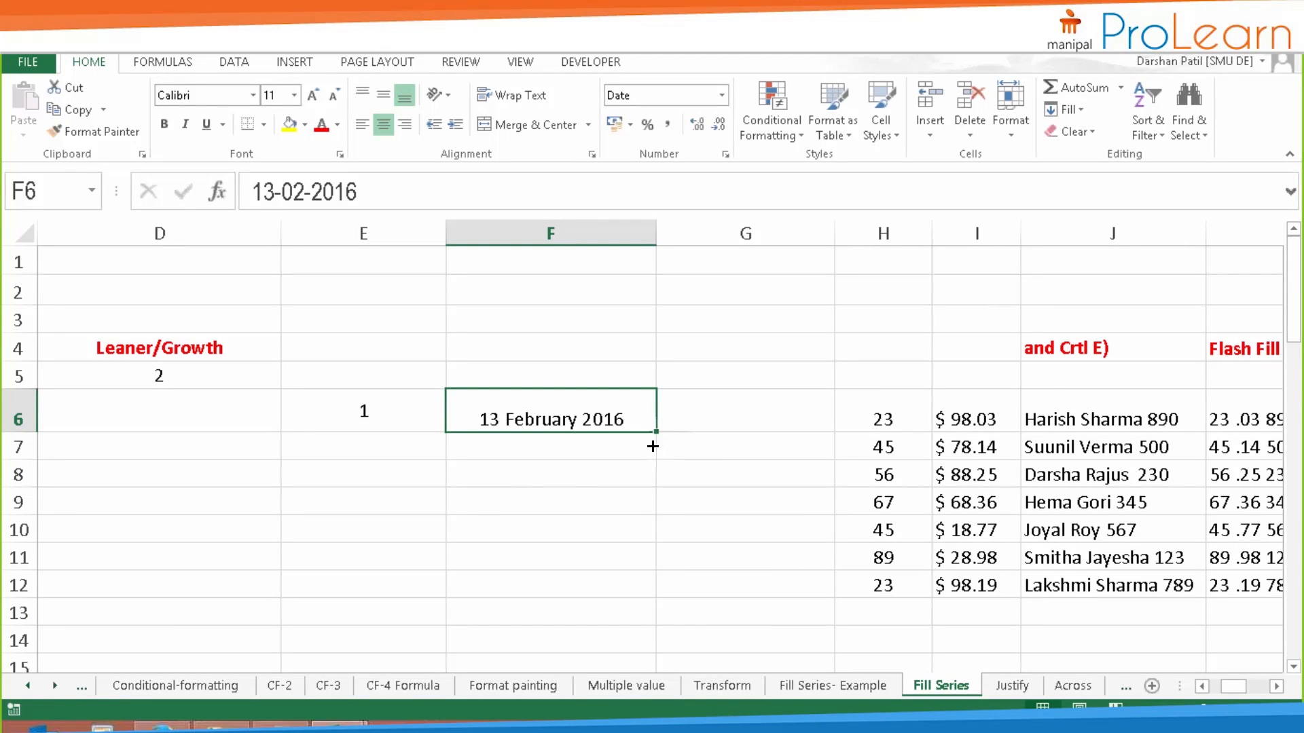
drag(653, 446, 648, 456)
click(635, 497)
drag(636, 411, 656, 601)
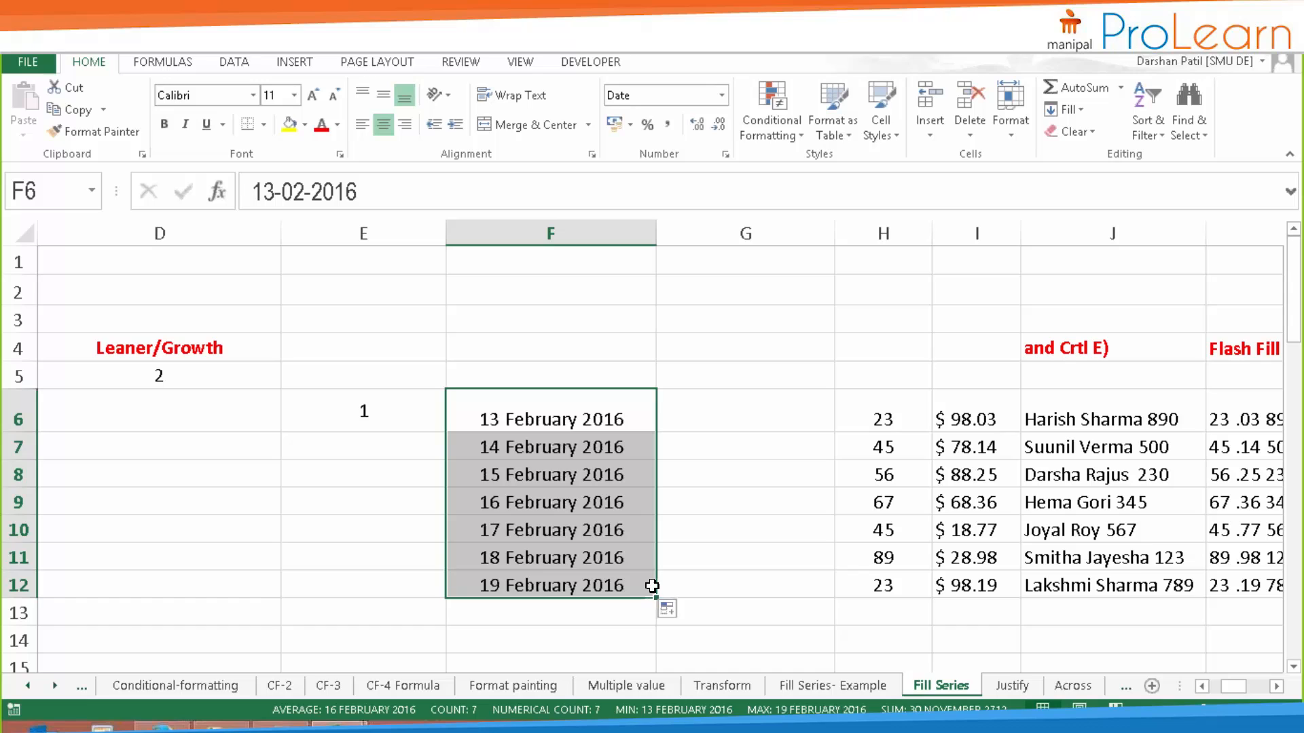
key(ctrl+z)
- Change the date in cell F7 to 15-02-2016
double_click(511, 447)
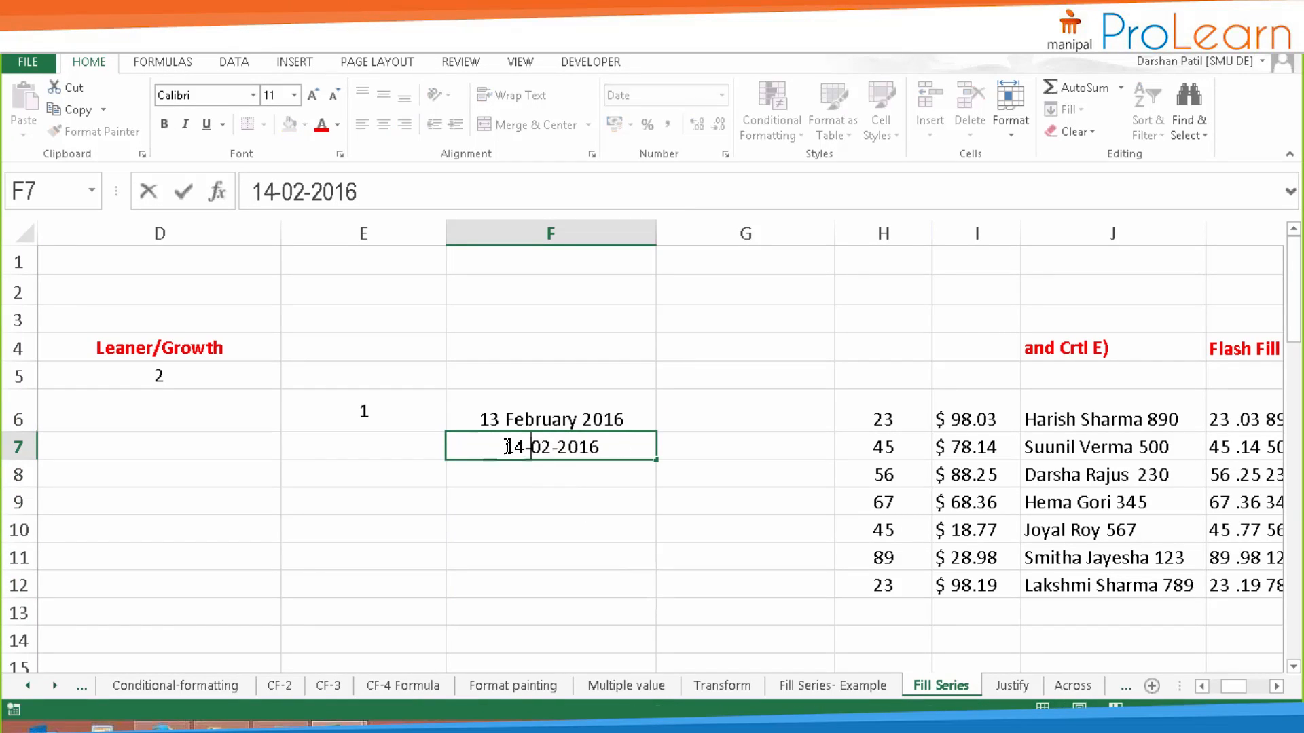
key(Delete)
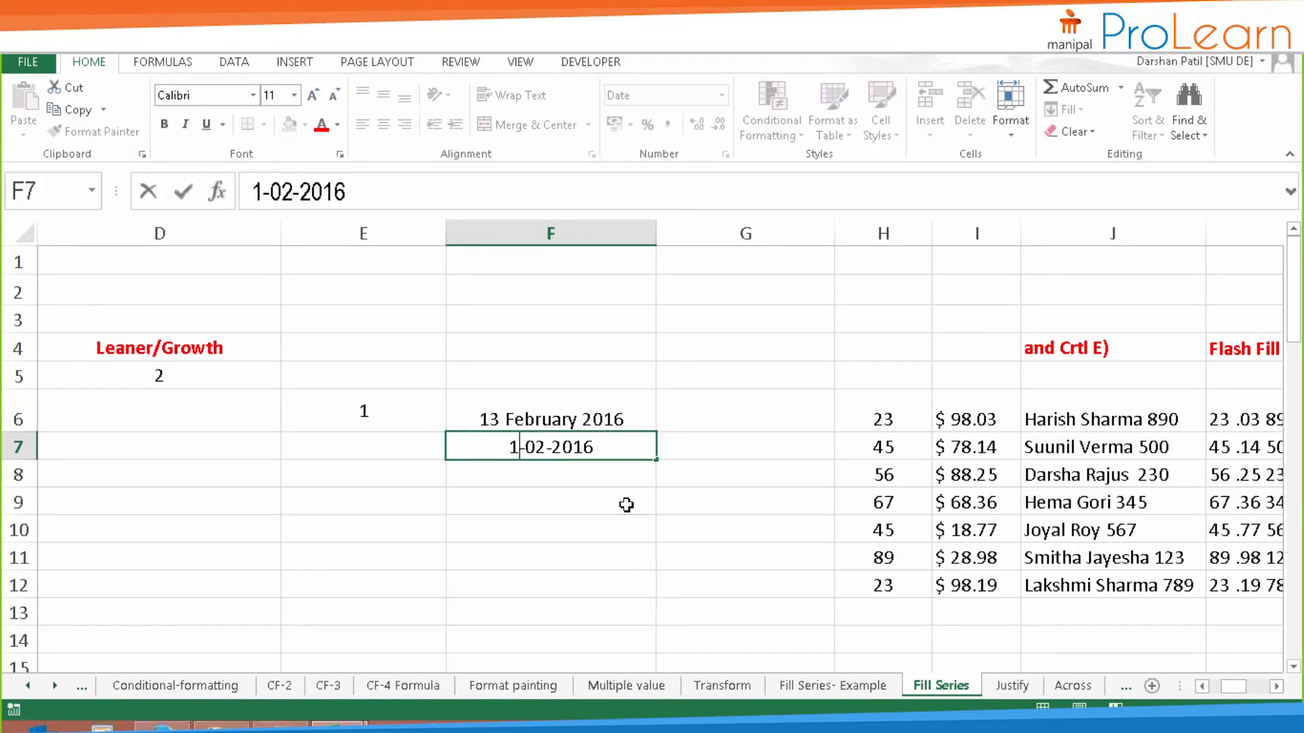
text(5)
key(Return)
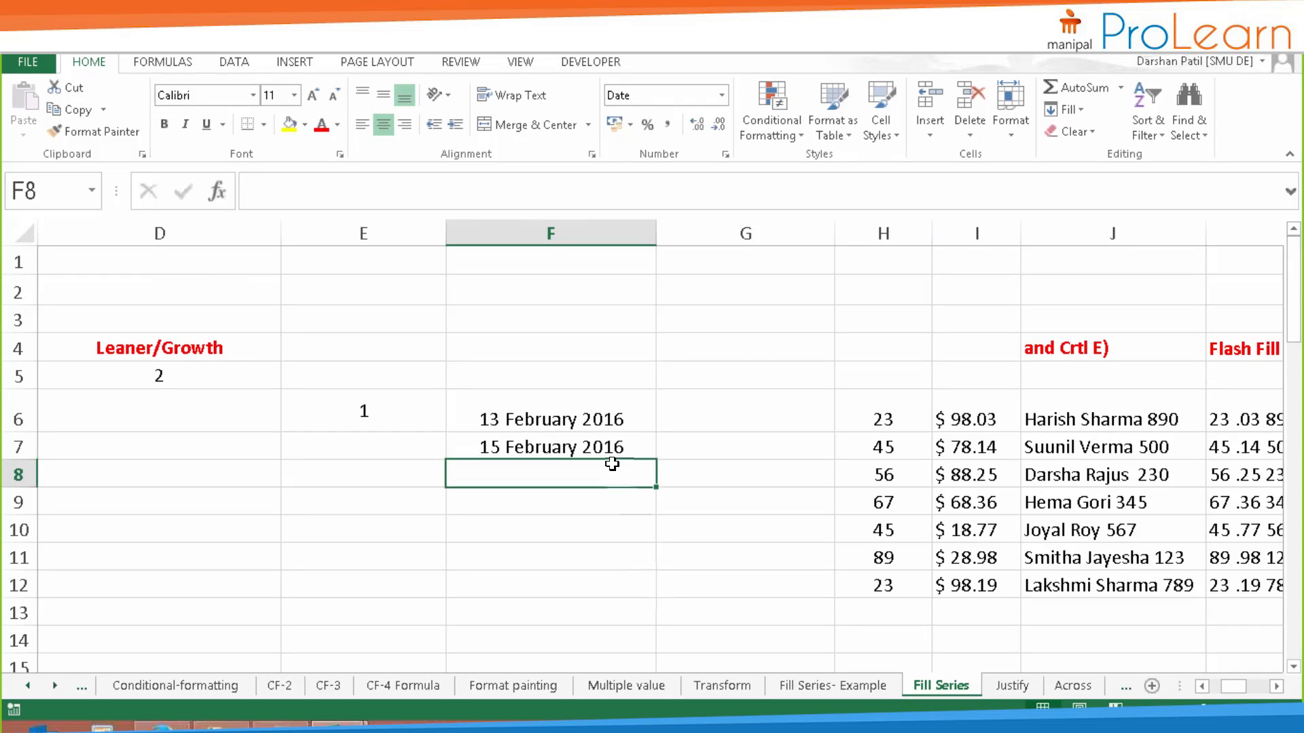
- Extend the date pattern of F6:F7 down to F12 with the fill handle, and undo the fill
click(611, 416)
click(614, 446)
drag(623, 419, 646, 589)
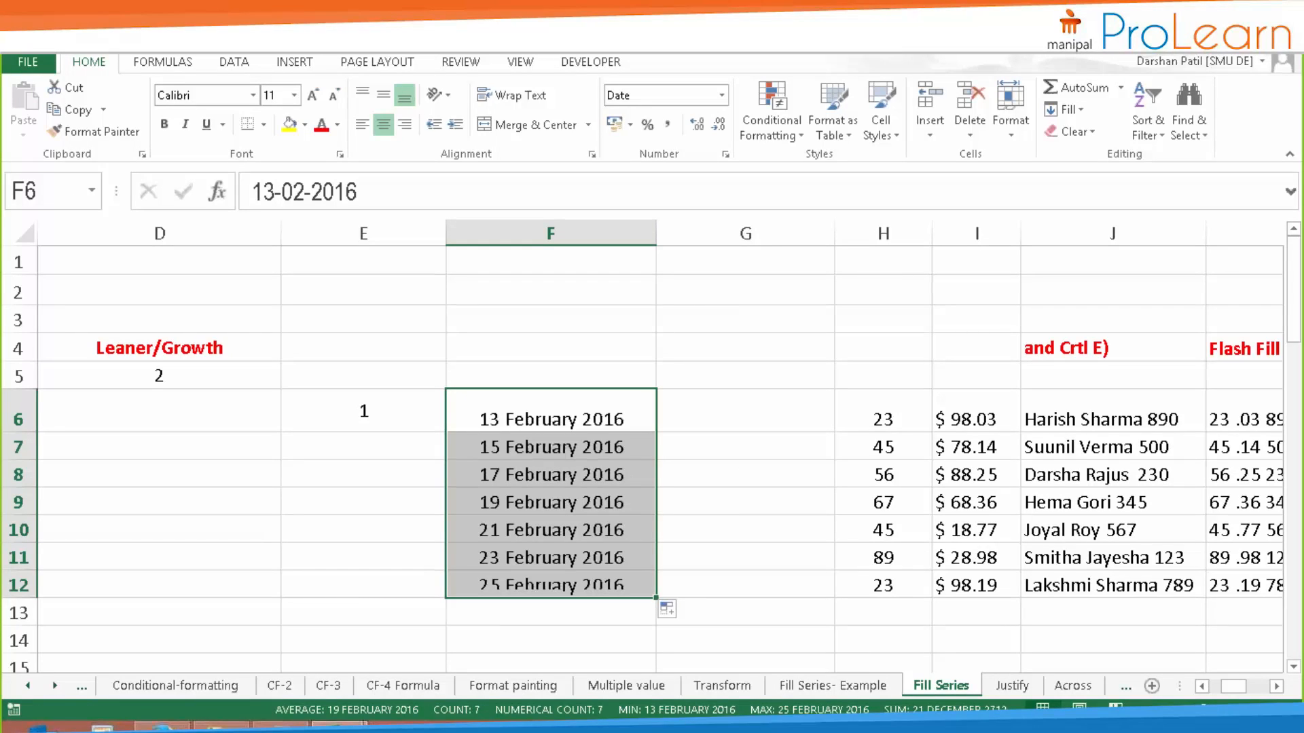
key(ctrl+z)
click(596, 420)
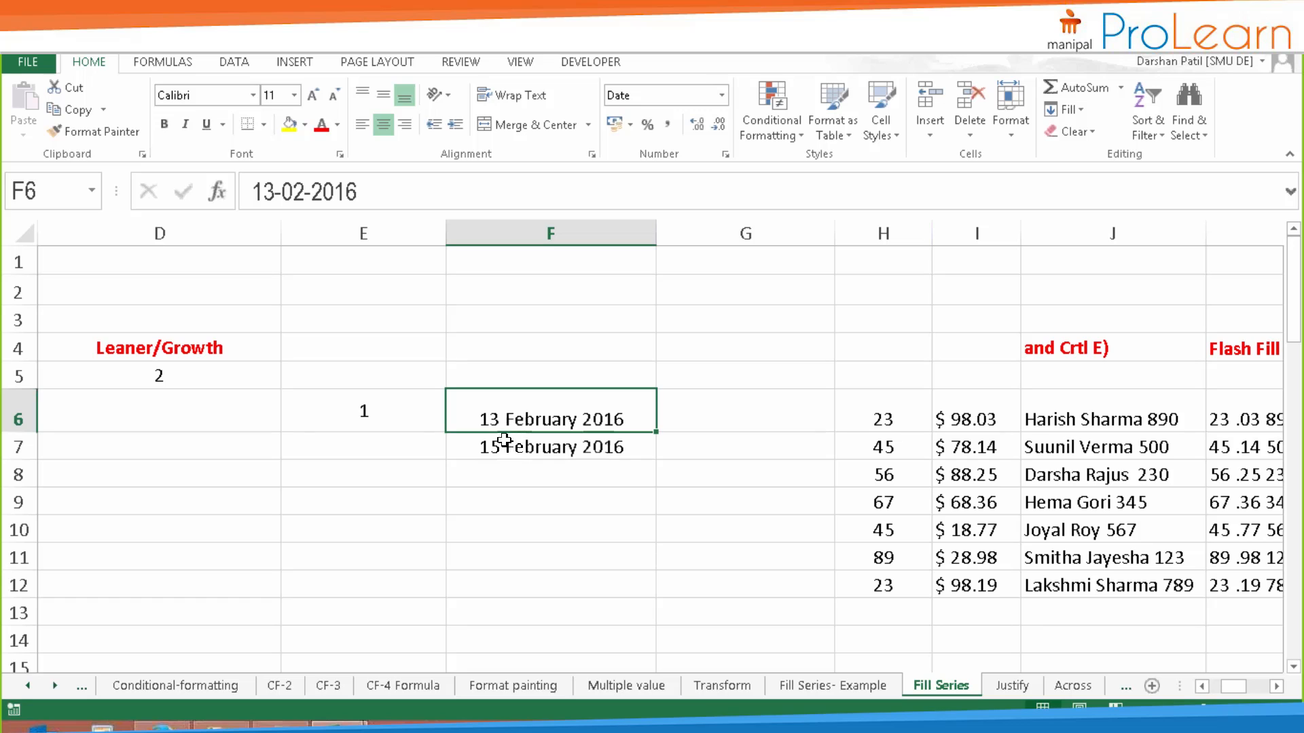
- Extend the two-day date pattern of F6:F7 down to F14 with the fill handle, and undo the fill
click(505, 440)
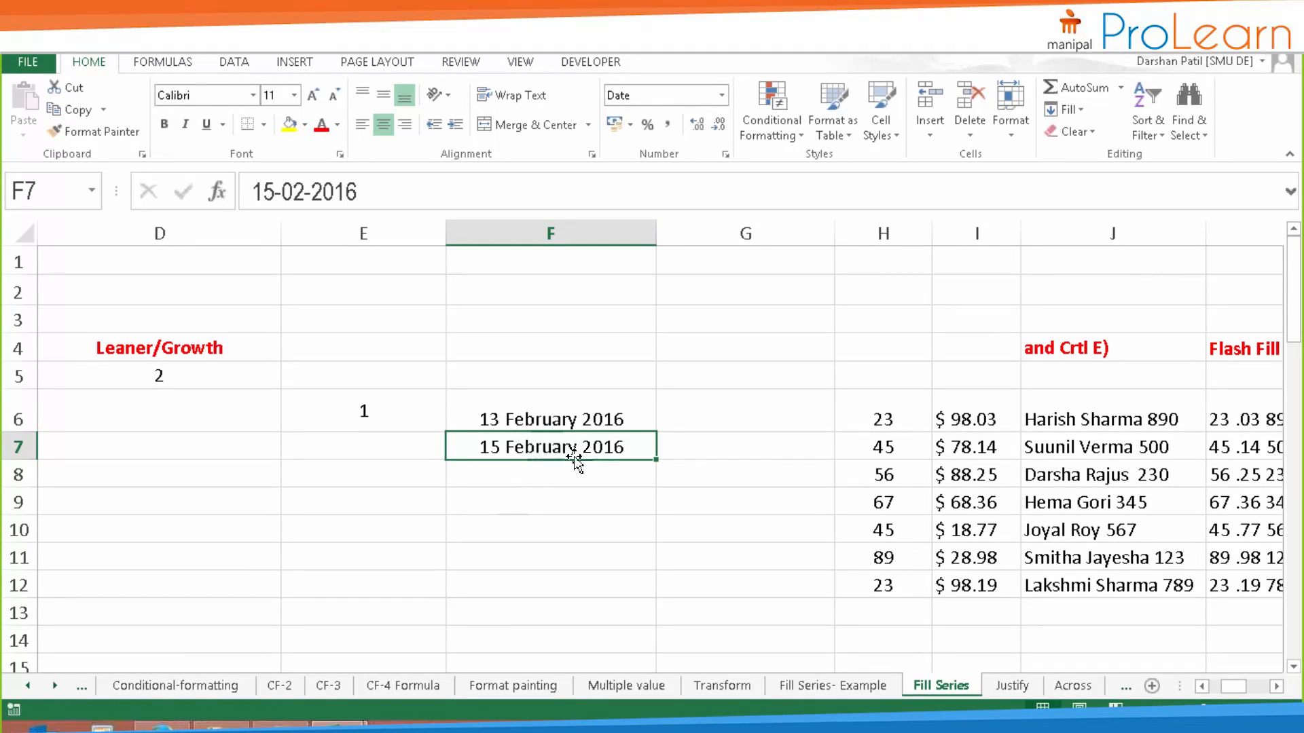
drag(606, 420, 652, 645)
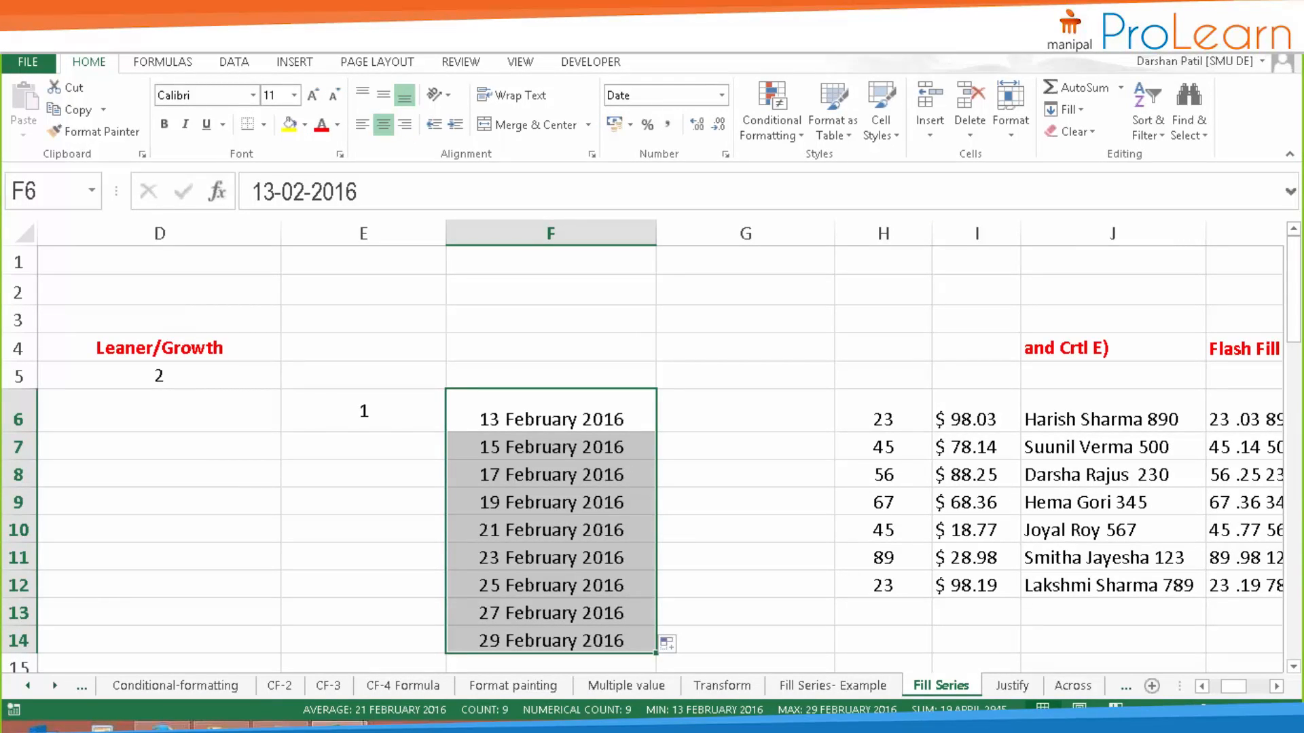
key(ctrl+z)
click(544, 407)
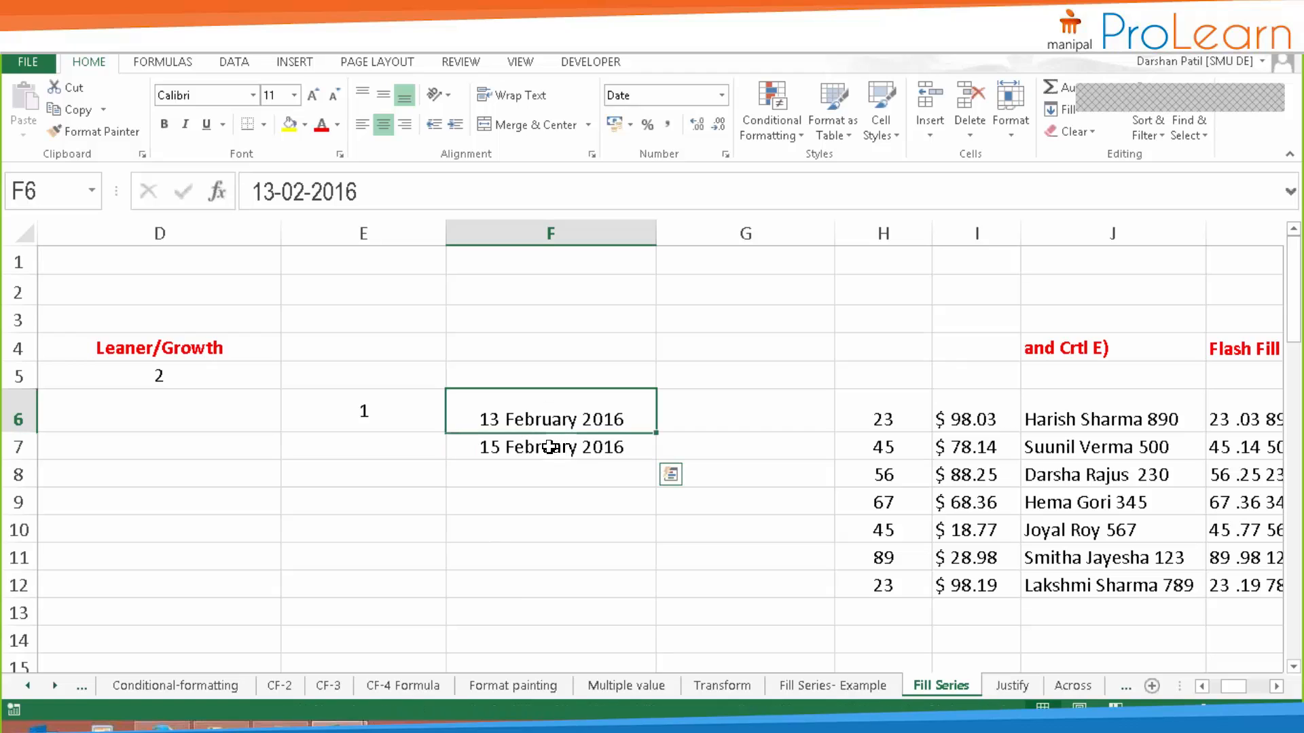
- Clear the second date in cell F7 and return to the start date in F6
click(582, 445)
key(Delete)
key(Up)
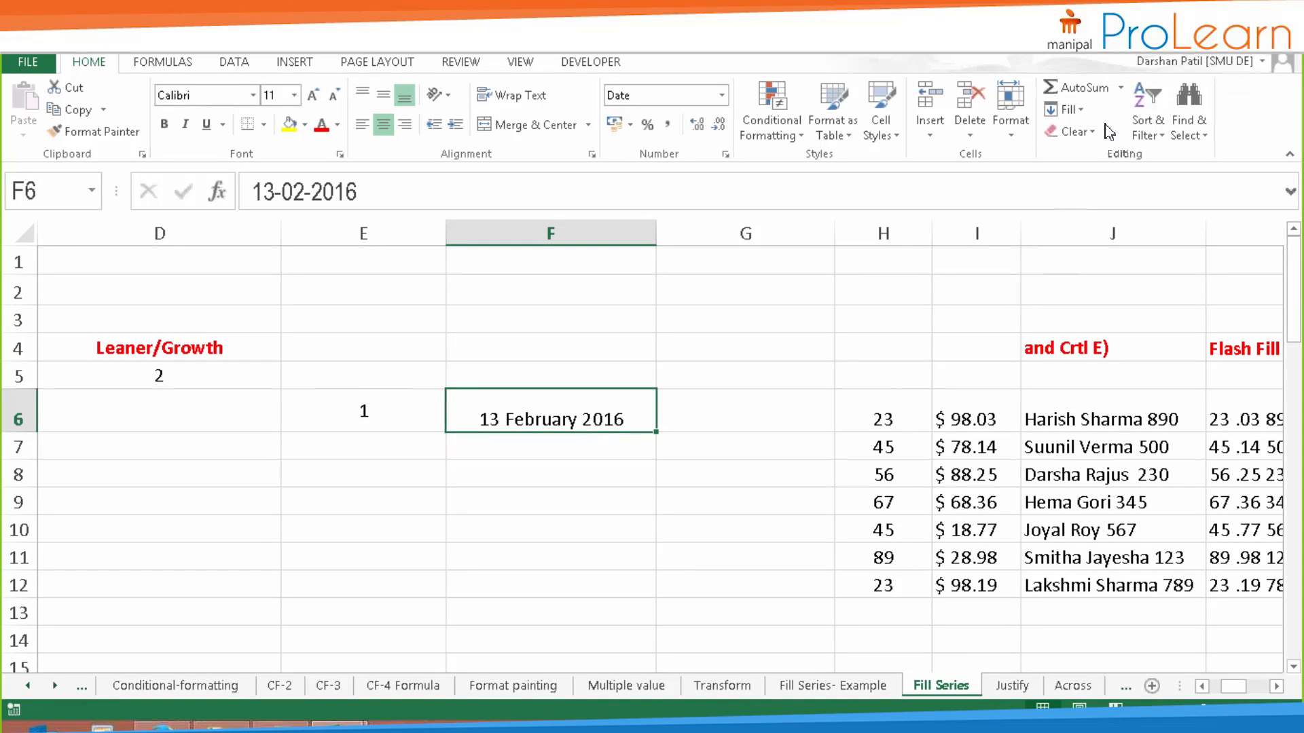
- Set up a date series by day in columns from cell F6 with step value 5
click(1076, 109)
click(1086, 247)
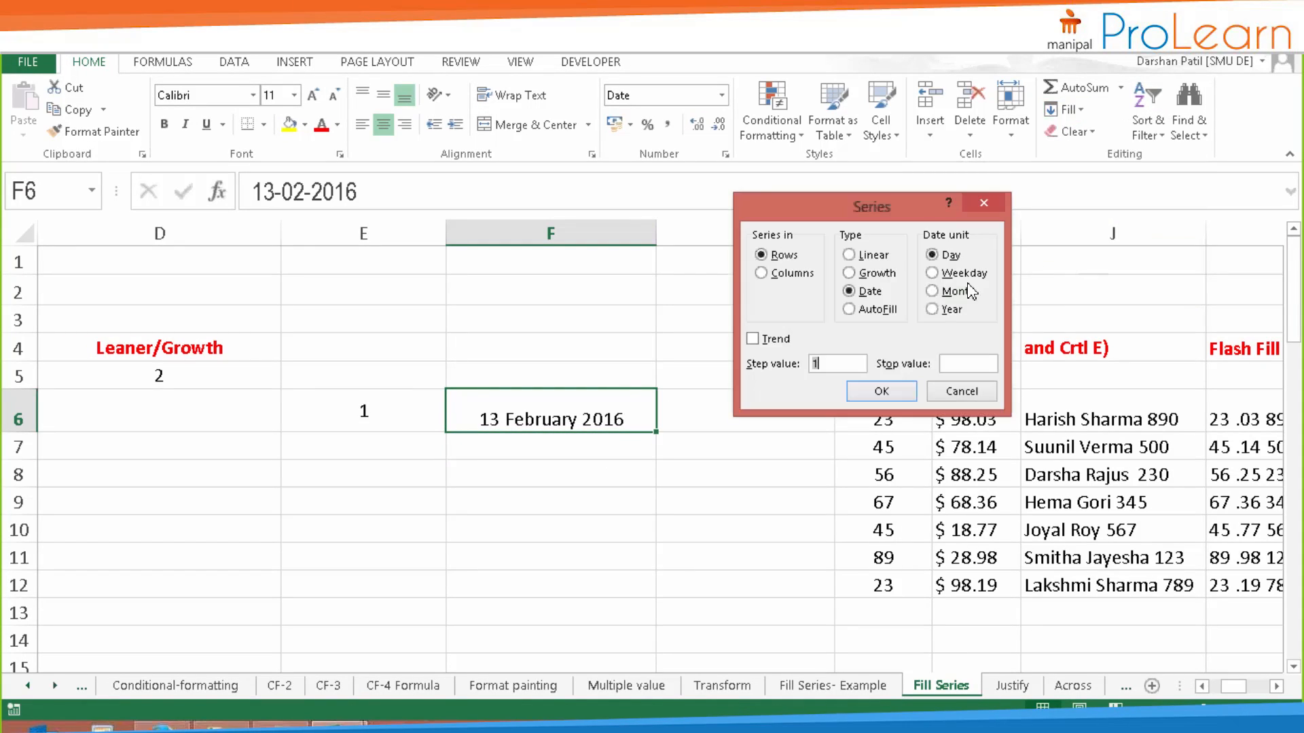
click(762, 273)
click(864, 291)
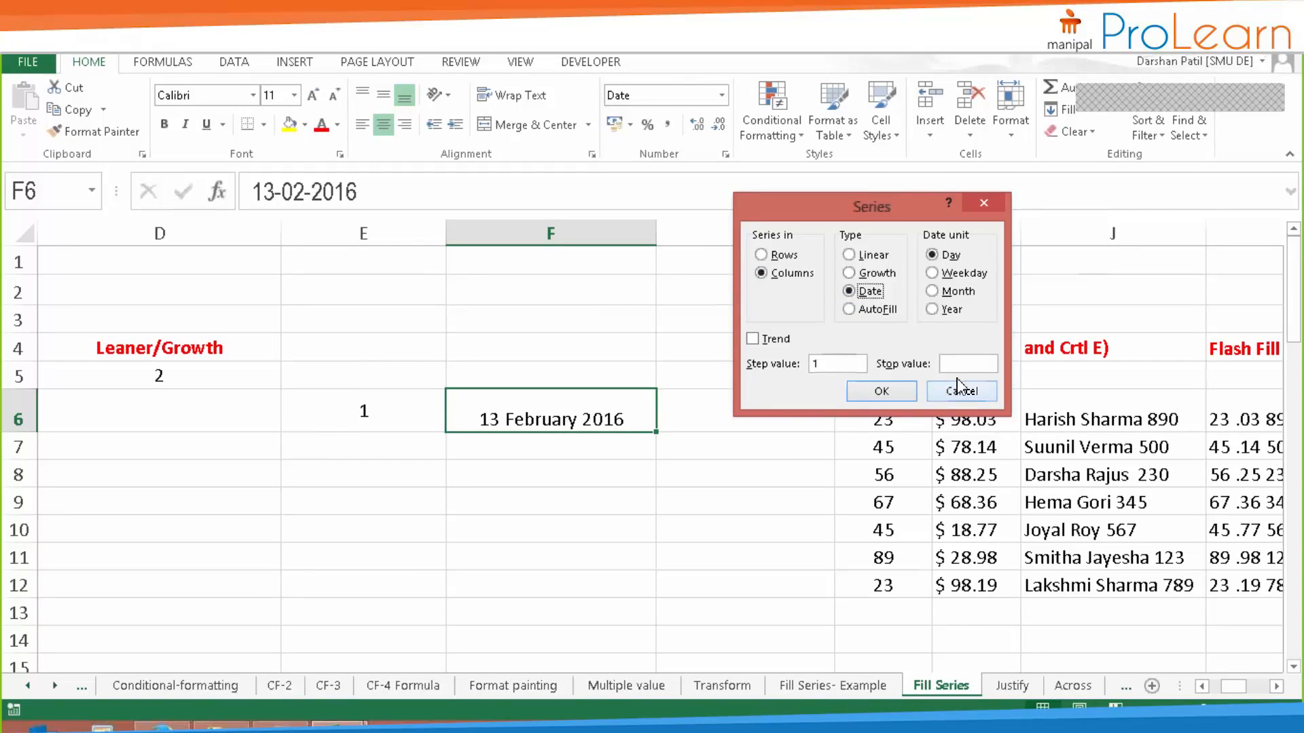
double_click(847, 366)
text(5)
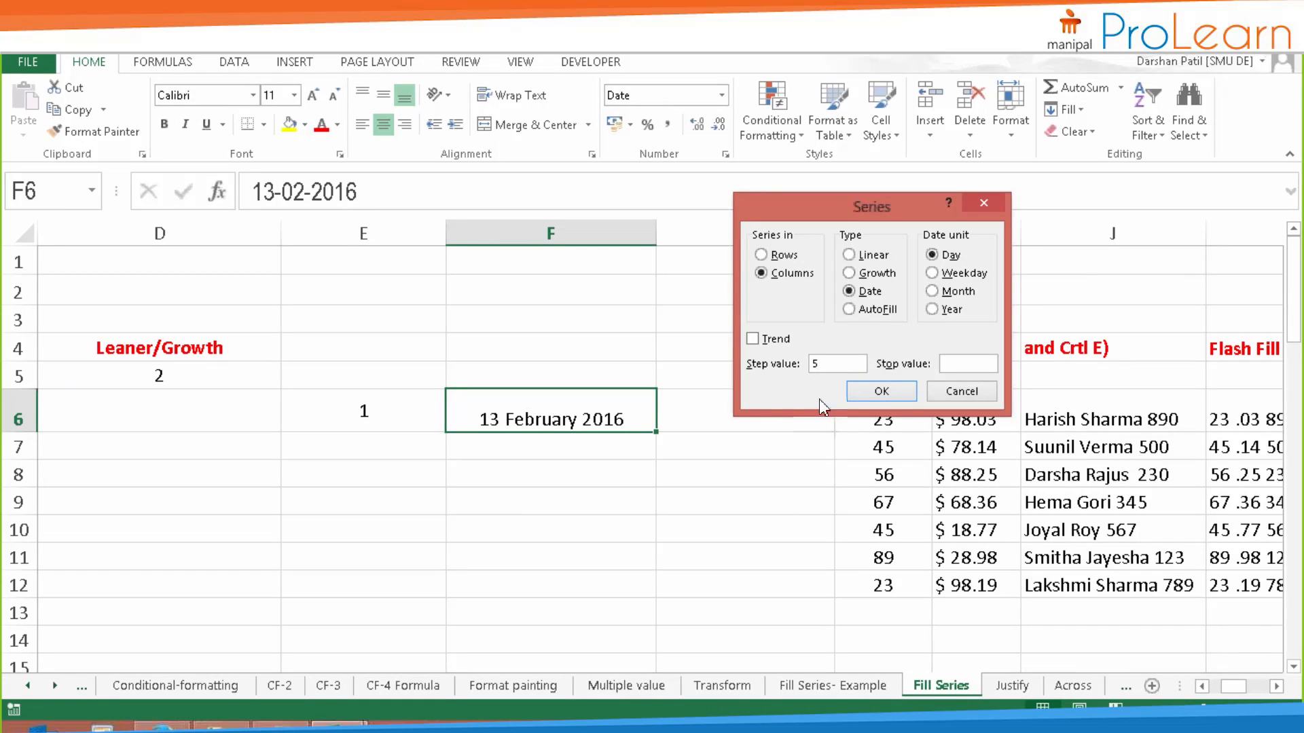
- Set the date series' stop value to 20-april-2016 and fill it down column F
click(971, 366)
text(20-)
text(april-201)
text(6)
double_click(976, 365)
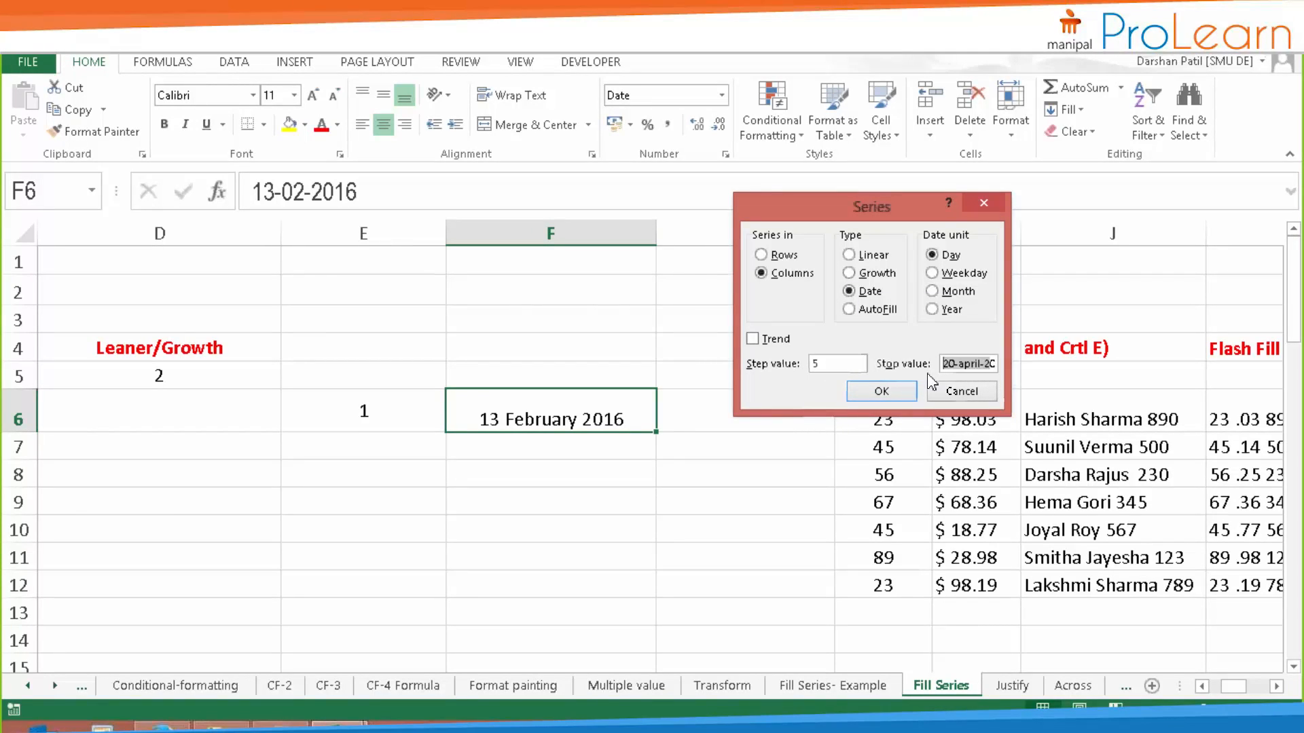
drag(965, 364, 1031, 367)
click(970, 362)
drag(943, 364, 990, 369)
click(876, 391)
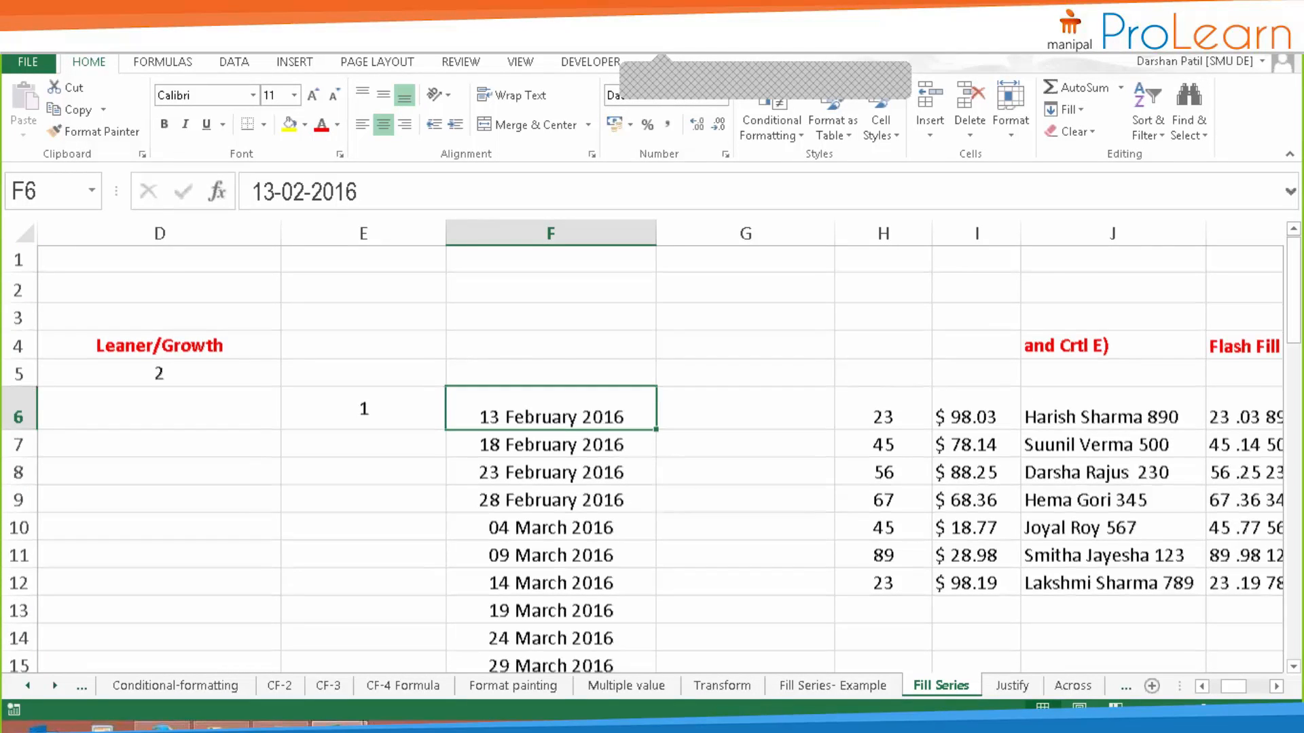
- Examine the interval between the filled dates in column F, and undo the series fill
scroll(669, 484, down, 2)
scroll(549, 447, up, 2)
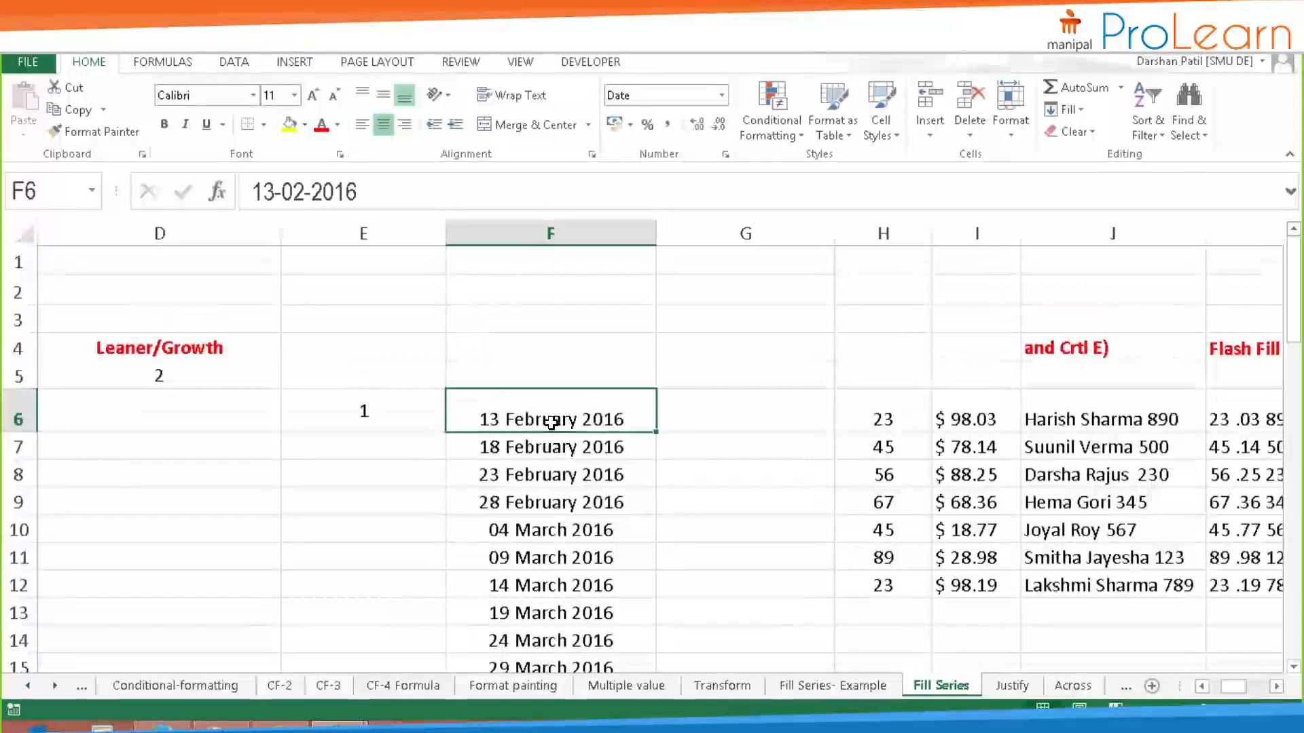
click(537, 446)
click(552, 420)
click(560, 448)
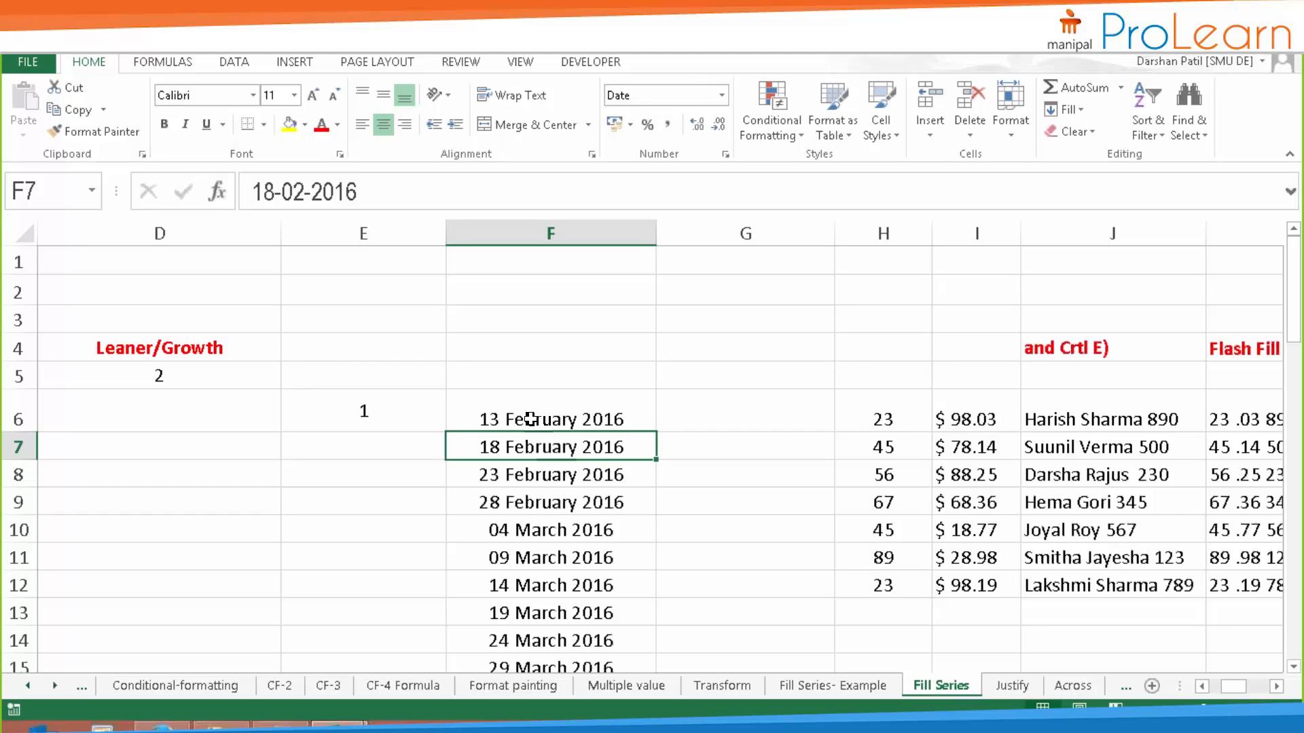
click(531, 419)
click(551, 475)
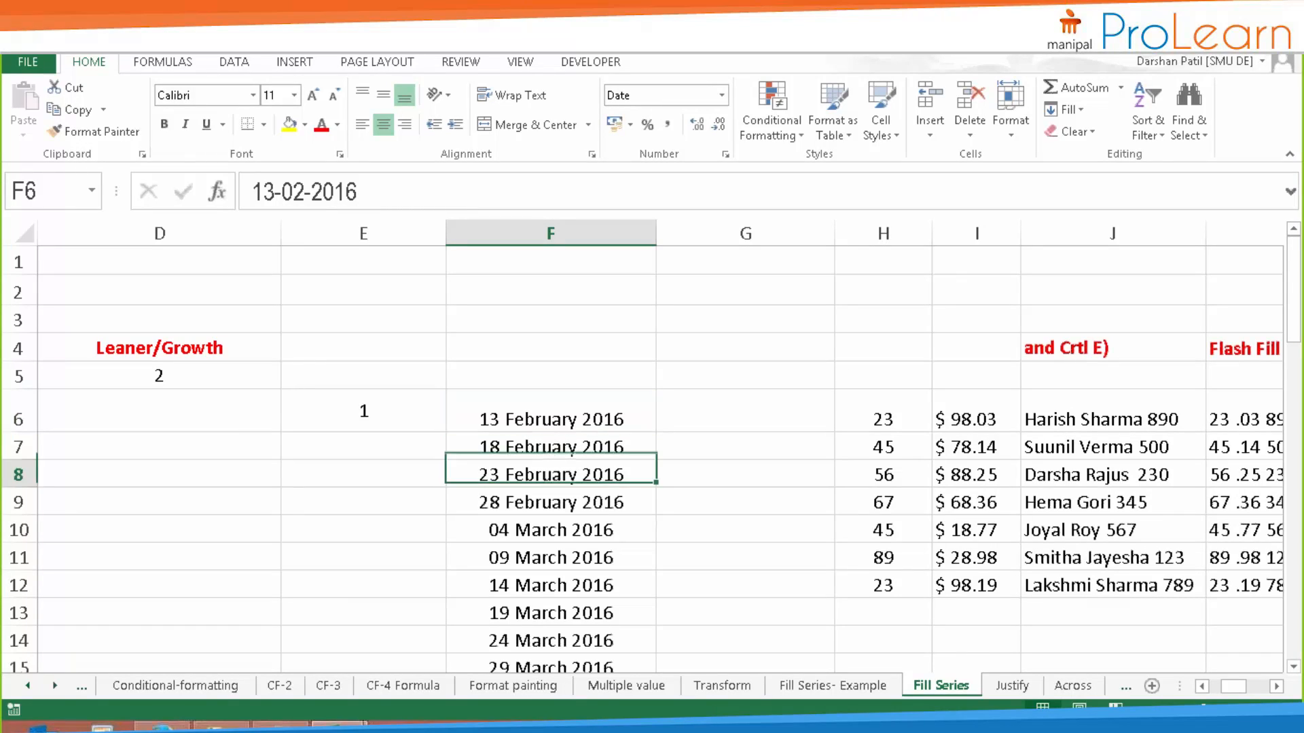
click(547, 530)
click(541, 551)
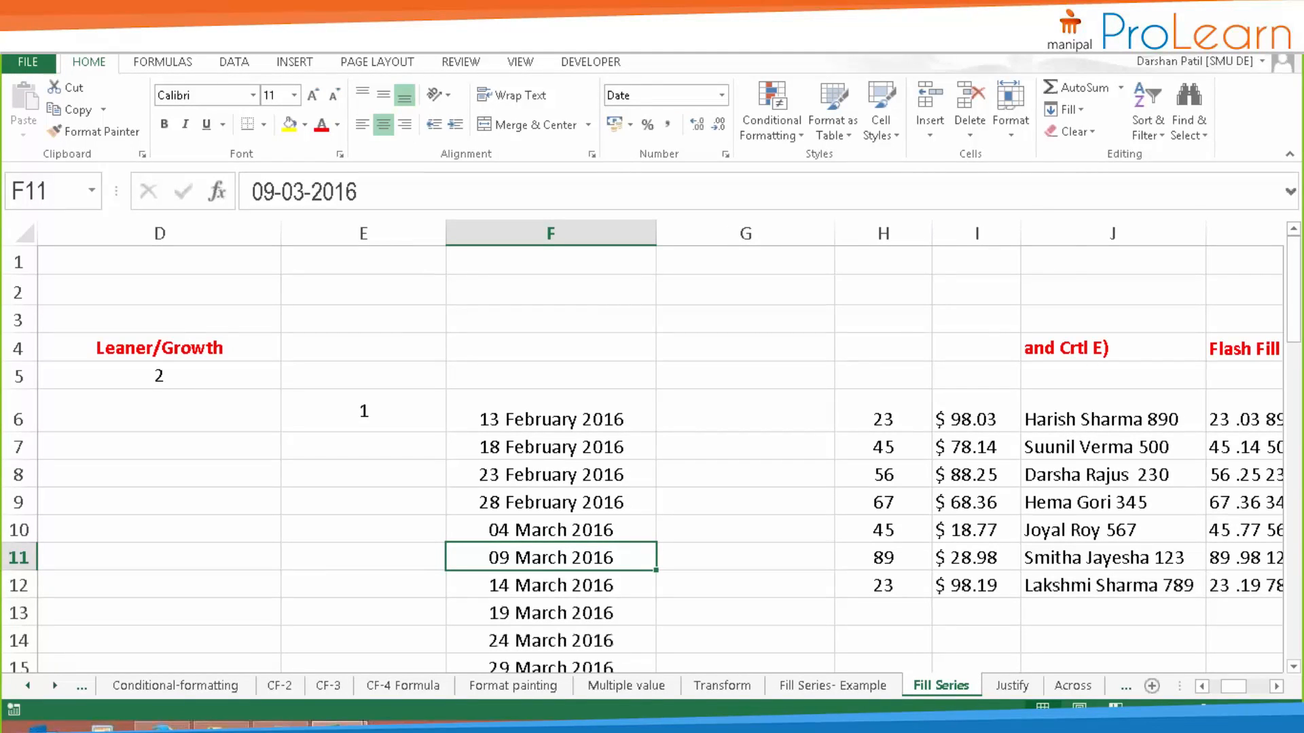
key(ctrl+z)
- Fill a date series by weekday down column F from cell F6 with step value 1 and stop value 15-march-2016
click(1064, 109)
click(1086, 246)
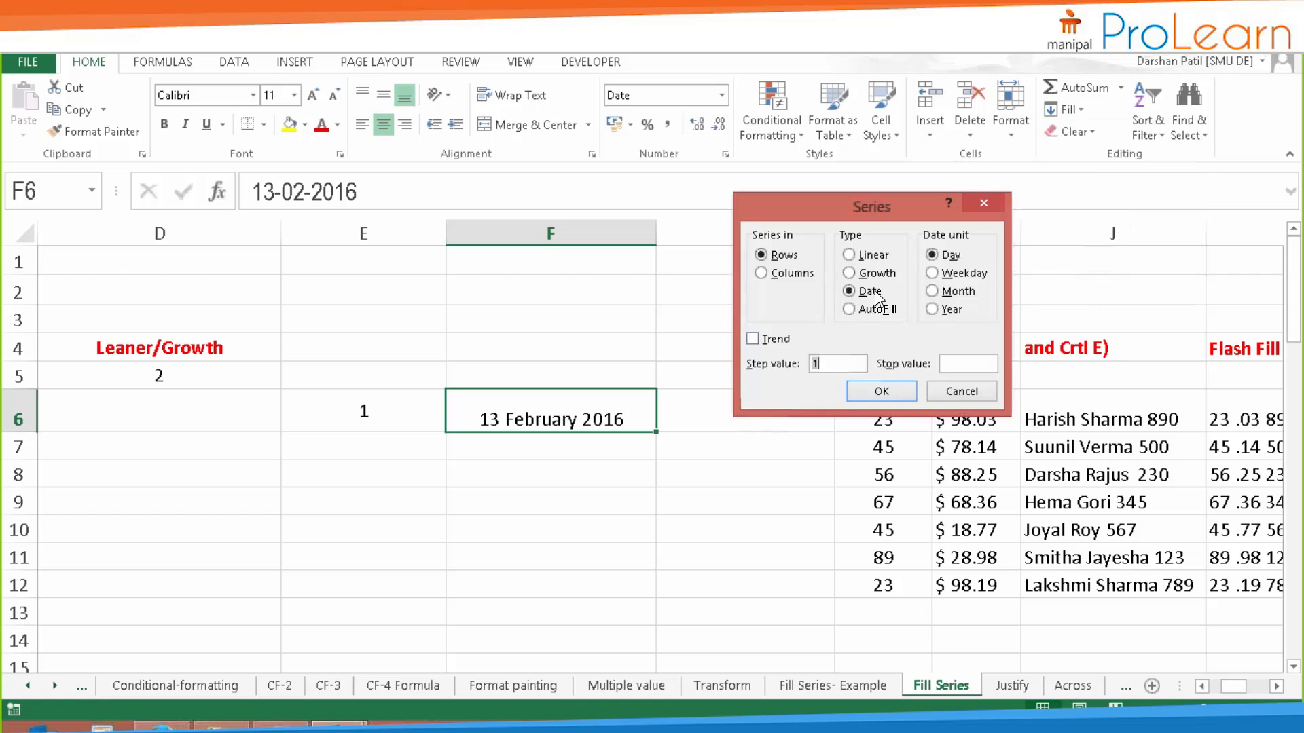
click(781, 273)
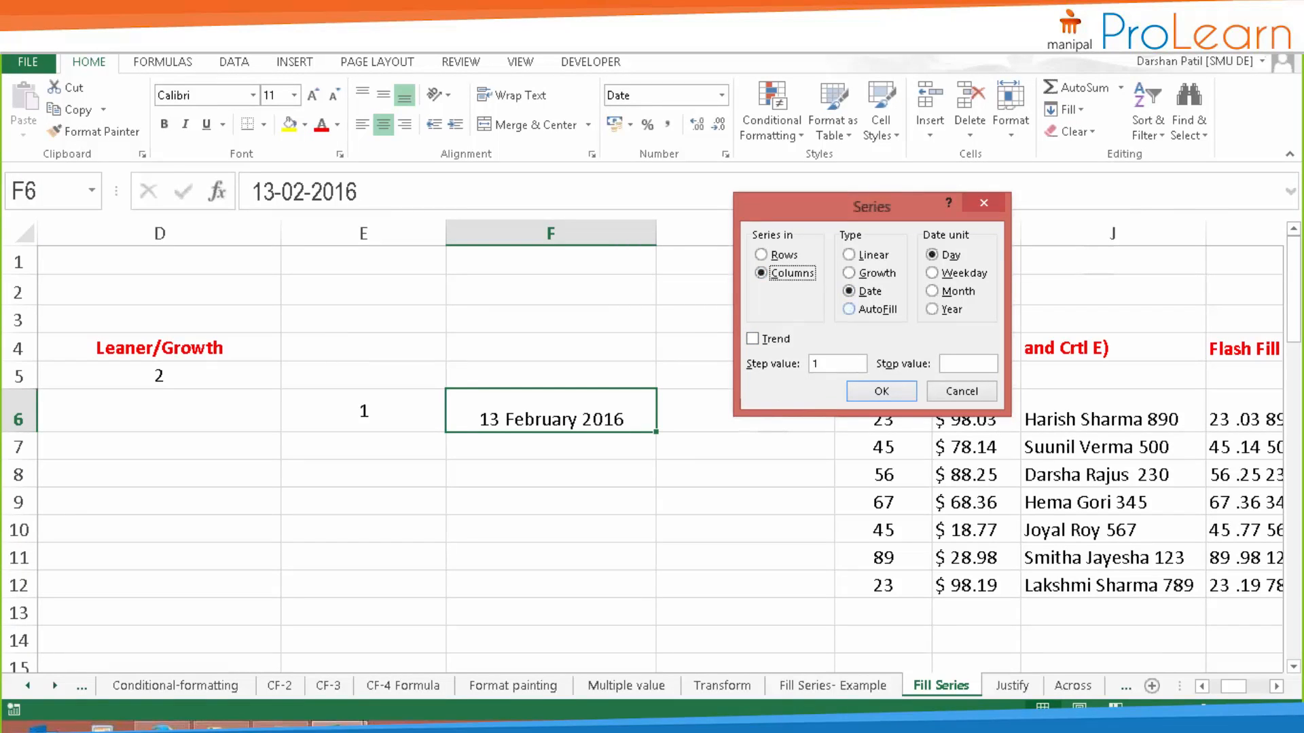
click(961, 273)
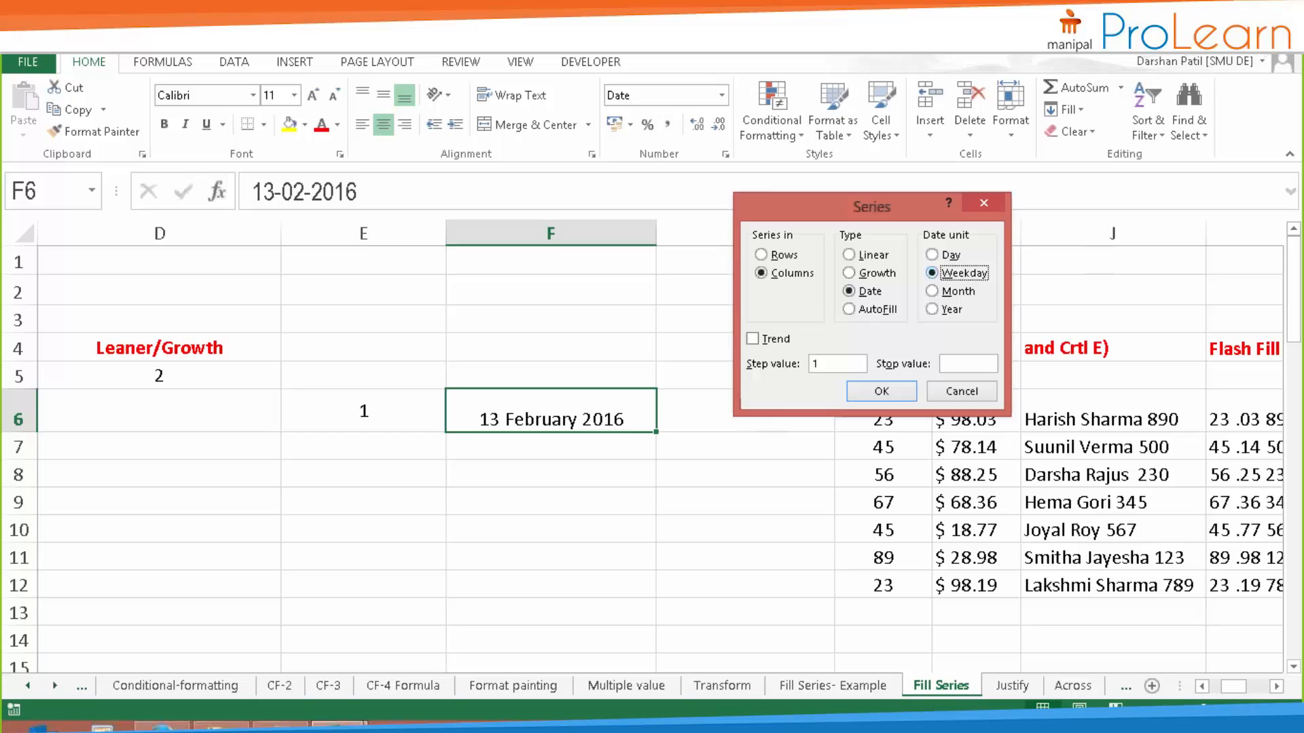
click(829, 363)
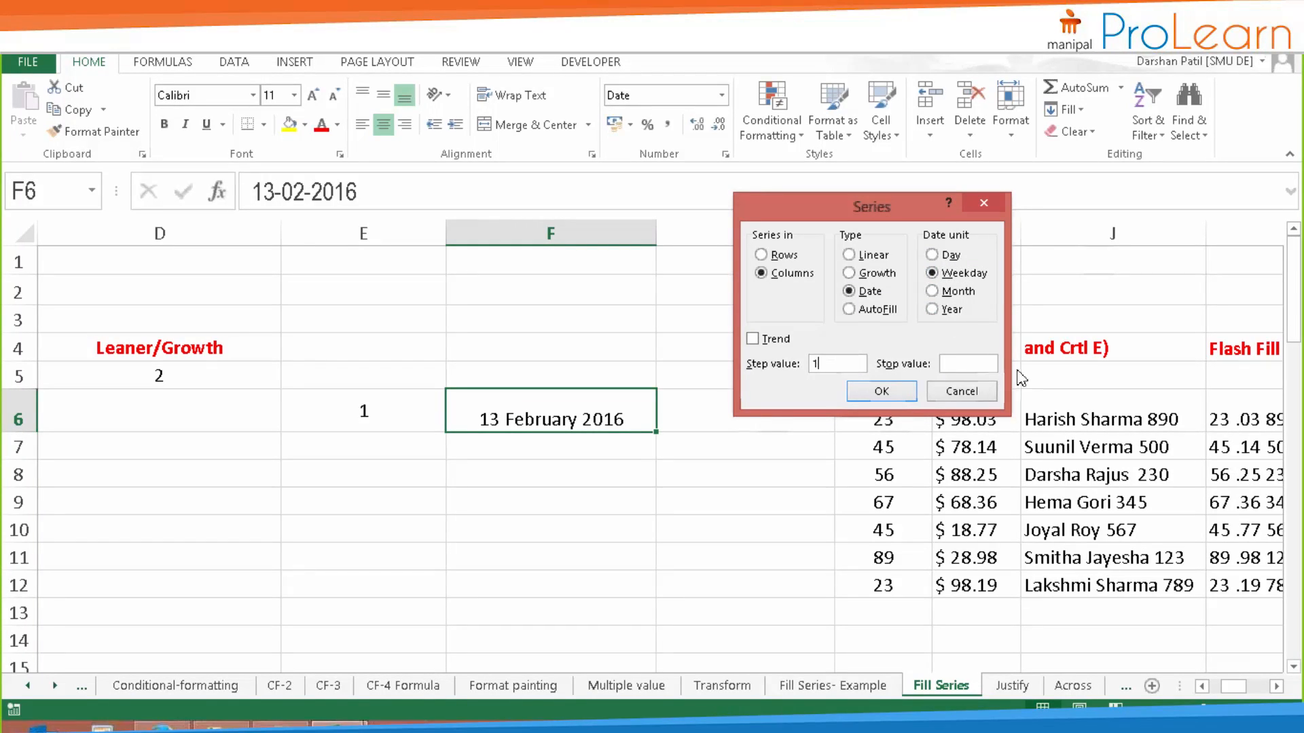
click(958, 364)
text(15-mar)
text(ch-2015)
key(BackSpace)
text(6)
drag(995, 365, 922, 367)
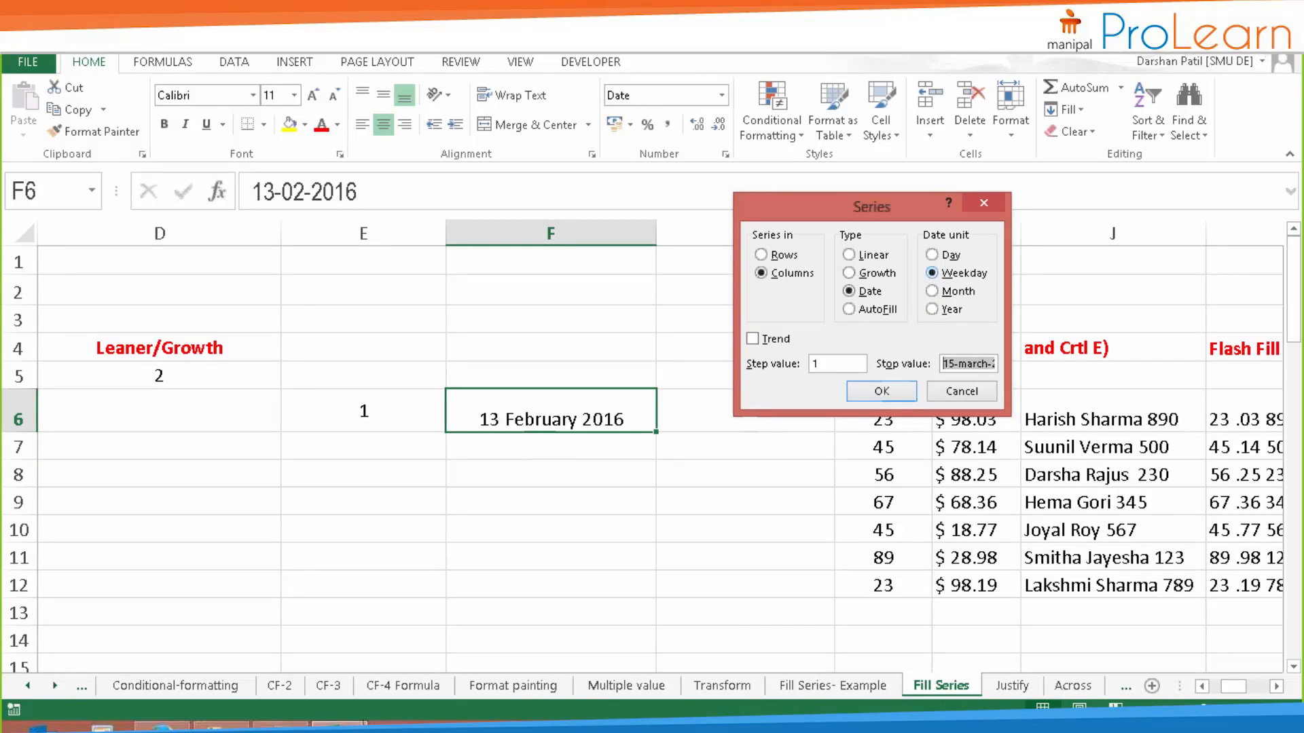
click(876, 394)
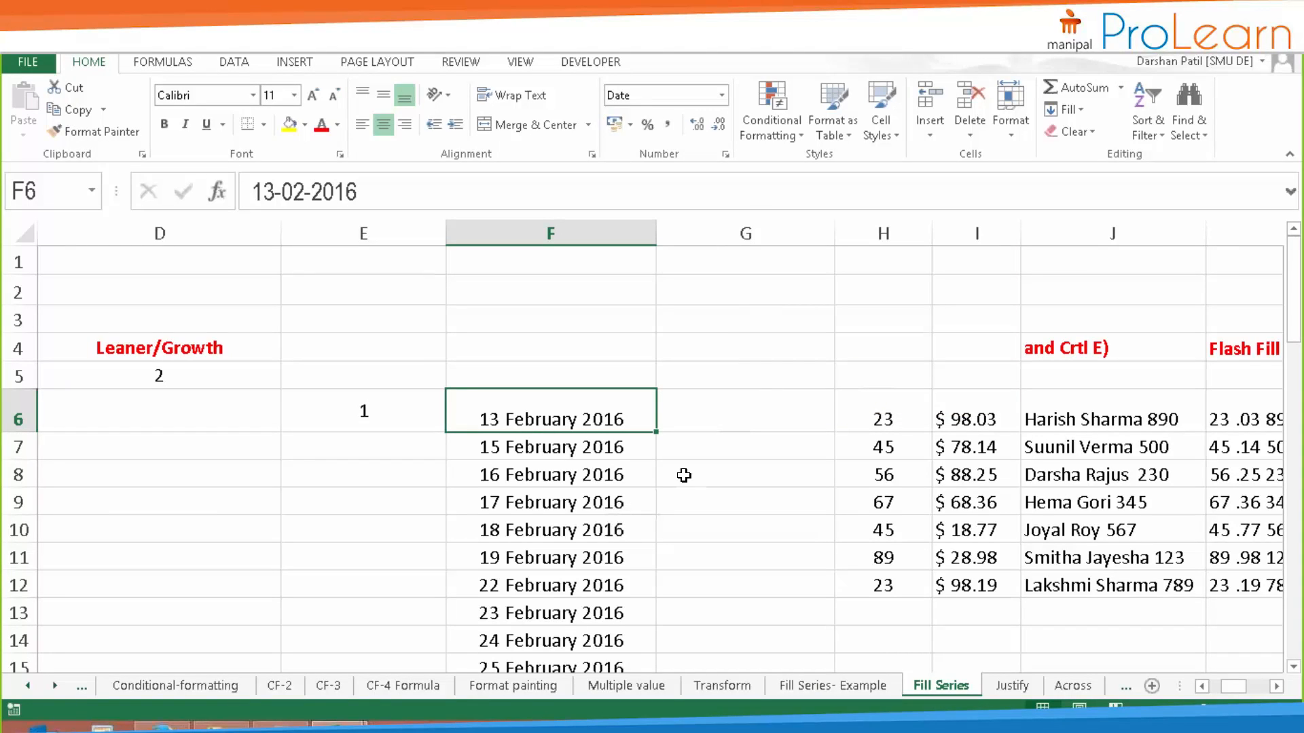
- Compare the filled weekday dates in column F with the February 2016 weekends in the system calendar
scroll(683, 475, down, 1)
scroll(684, 475, down, 1)
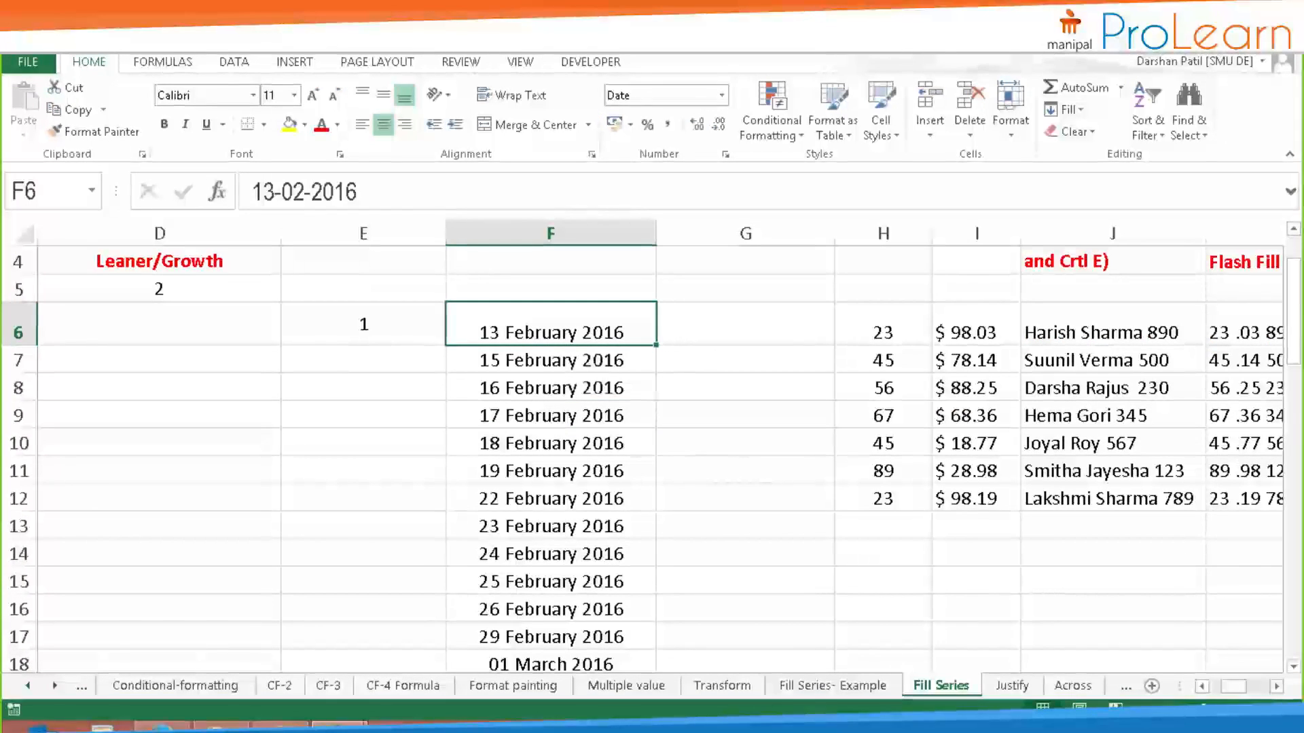
click(1257, 728)
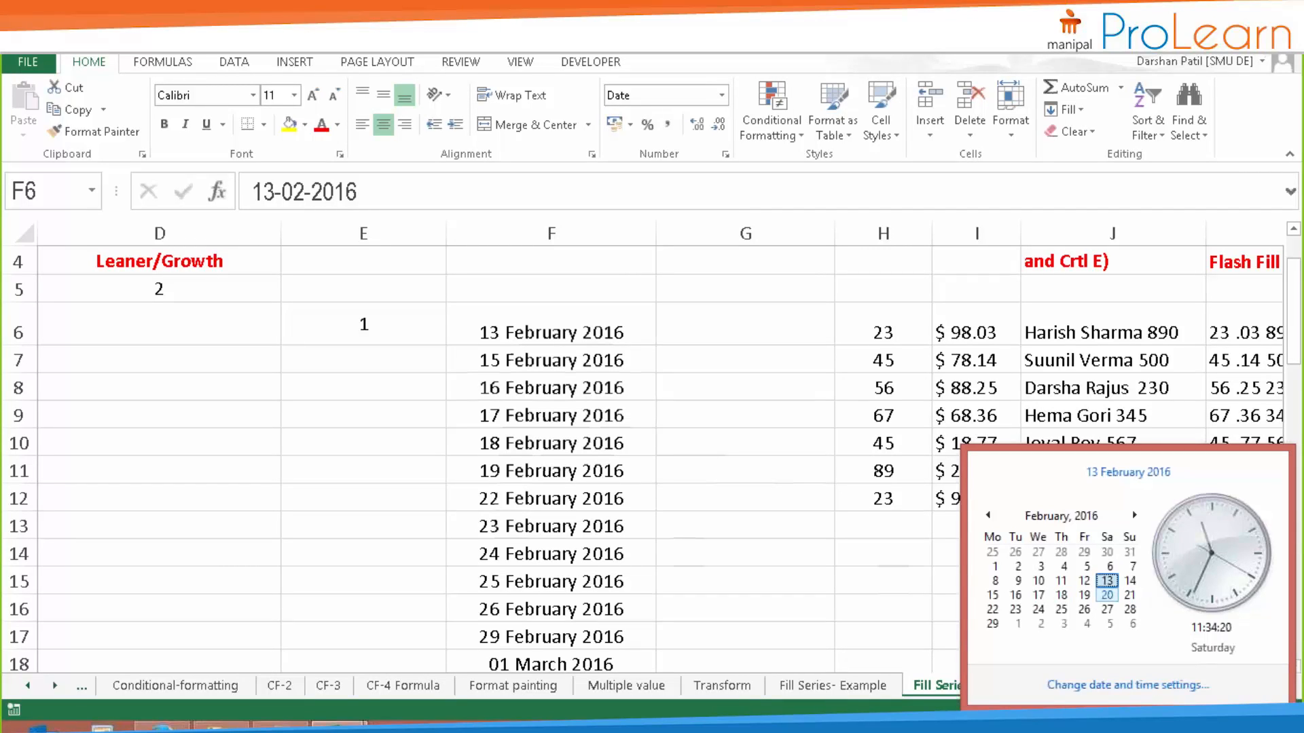
click(1107, 595)
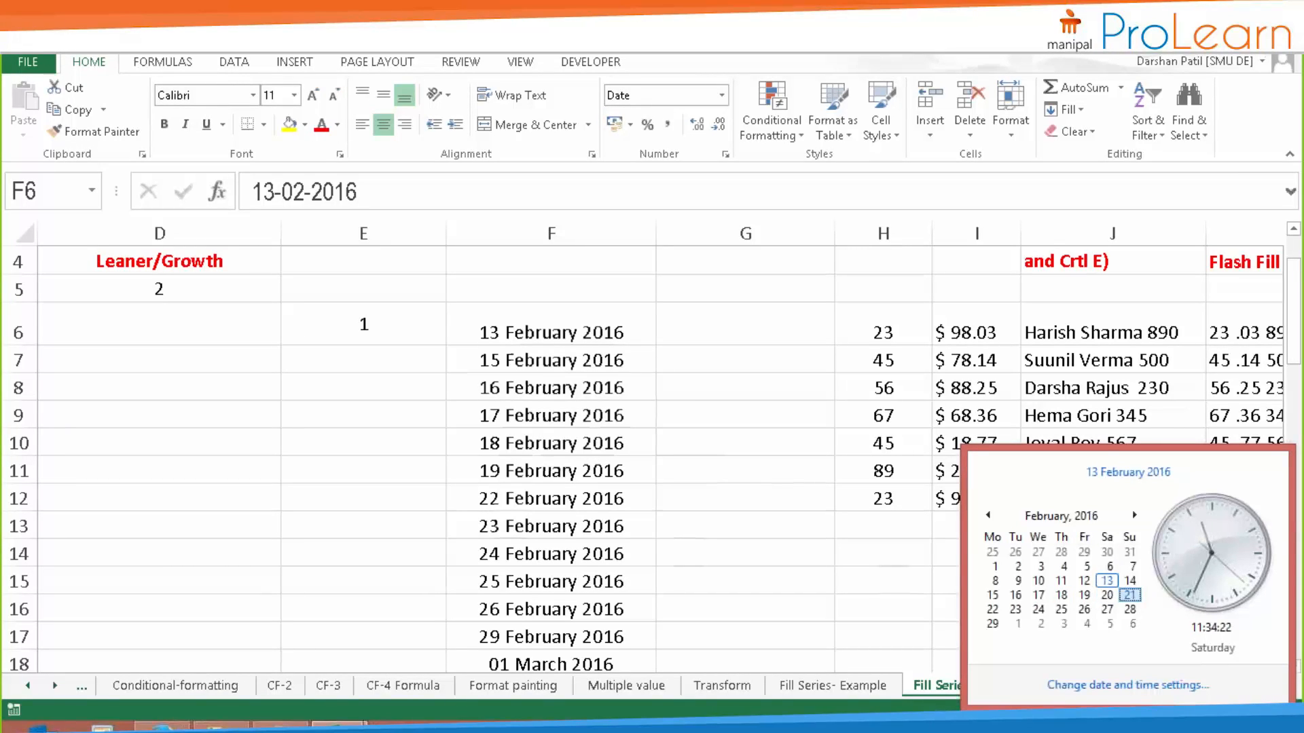